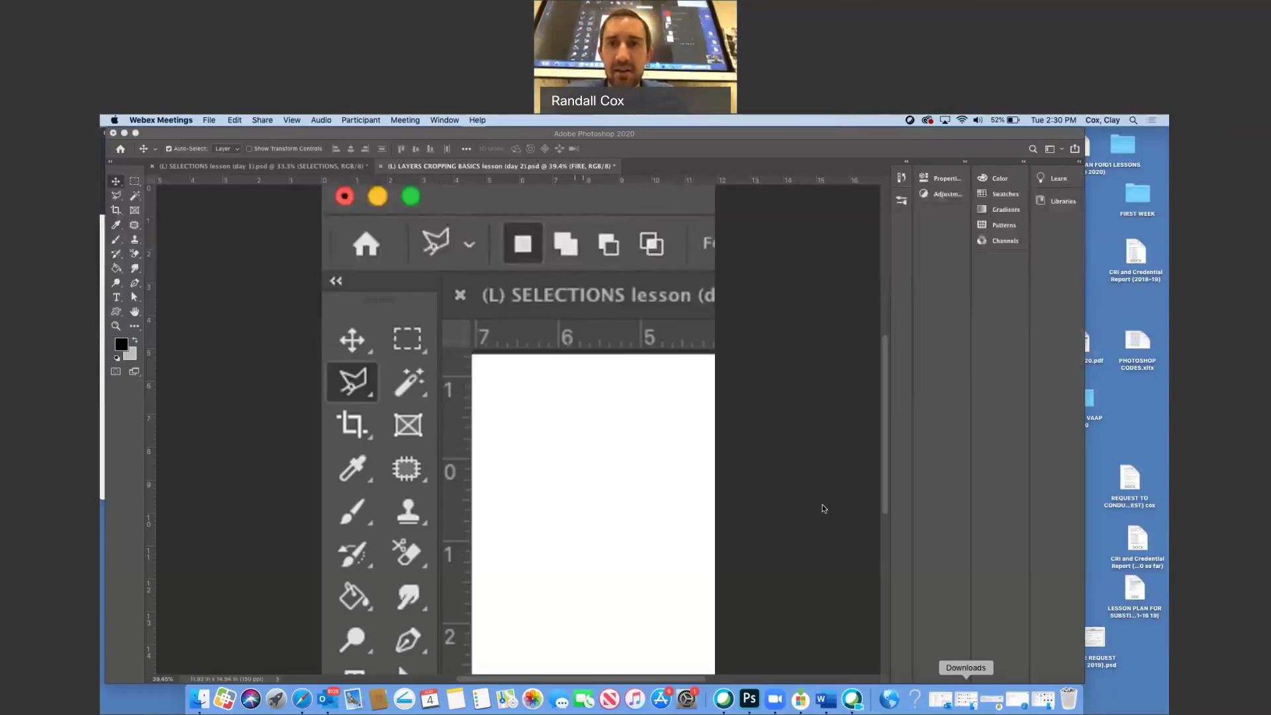
Step: Bring Photoshop to the front and display the document's Layers panel
{"action": "left_click", "coordinate": [824, 509]}
{"action": "key", "text": "F7"}
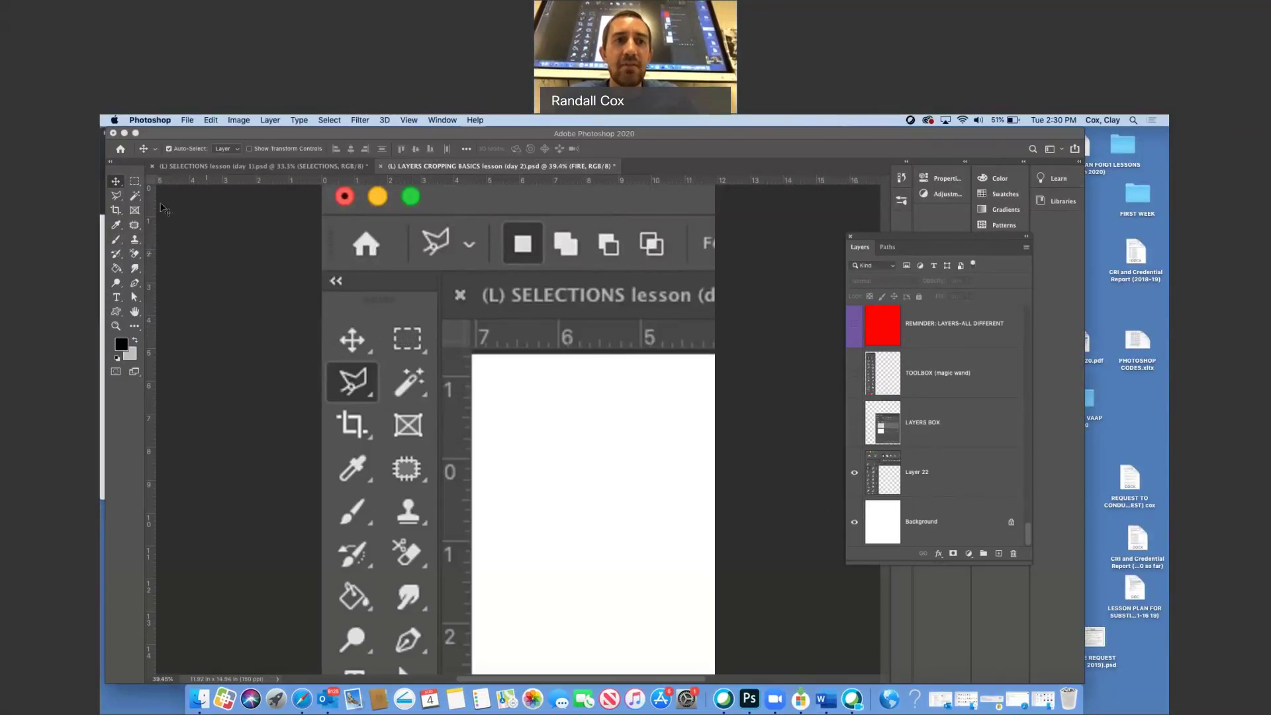
Step: Examine the tool variants grouped under the Marquee, Lasso and Magic Wand tools
{"action": "left_click", "coordinate": [135, 182]}
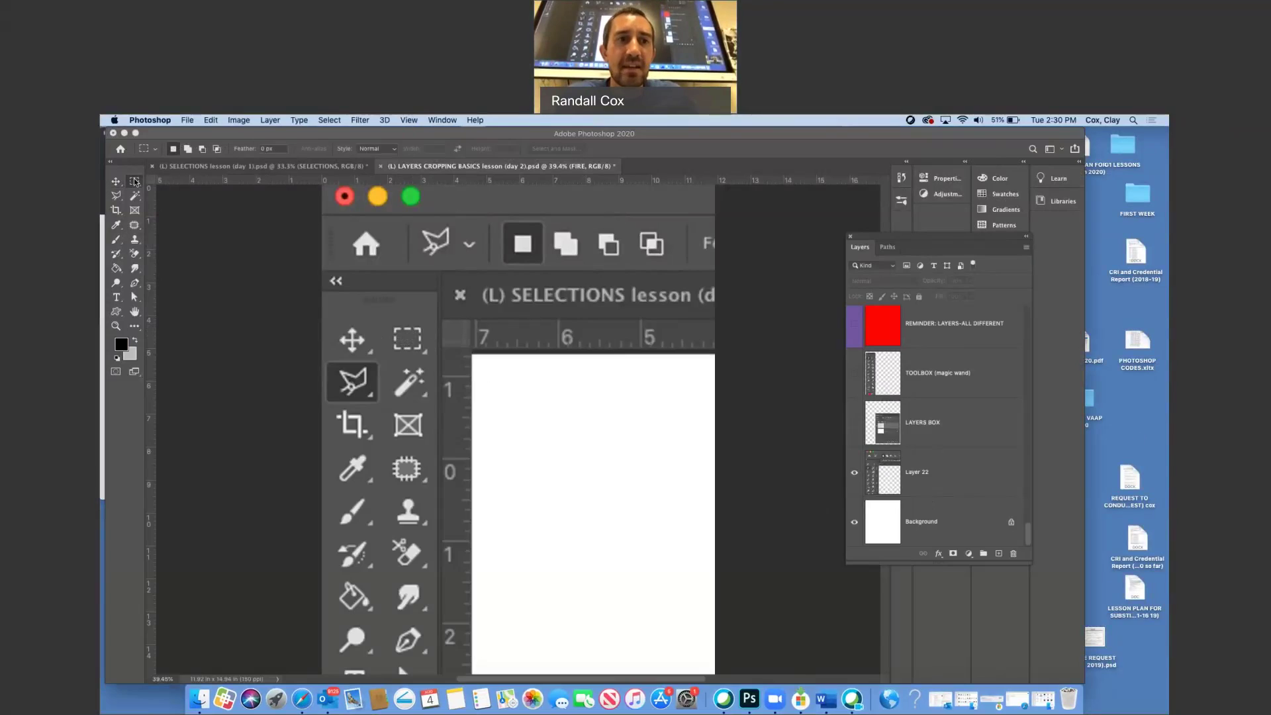
{"action": "right_click", "coordinate": [135, 182]}
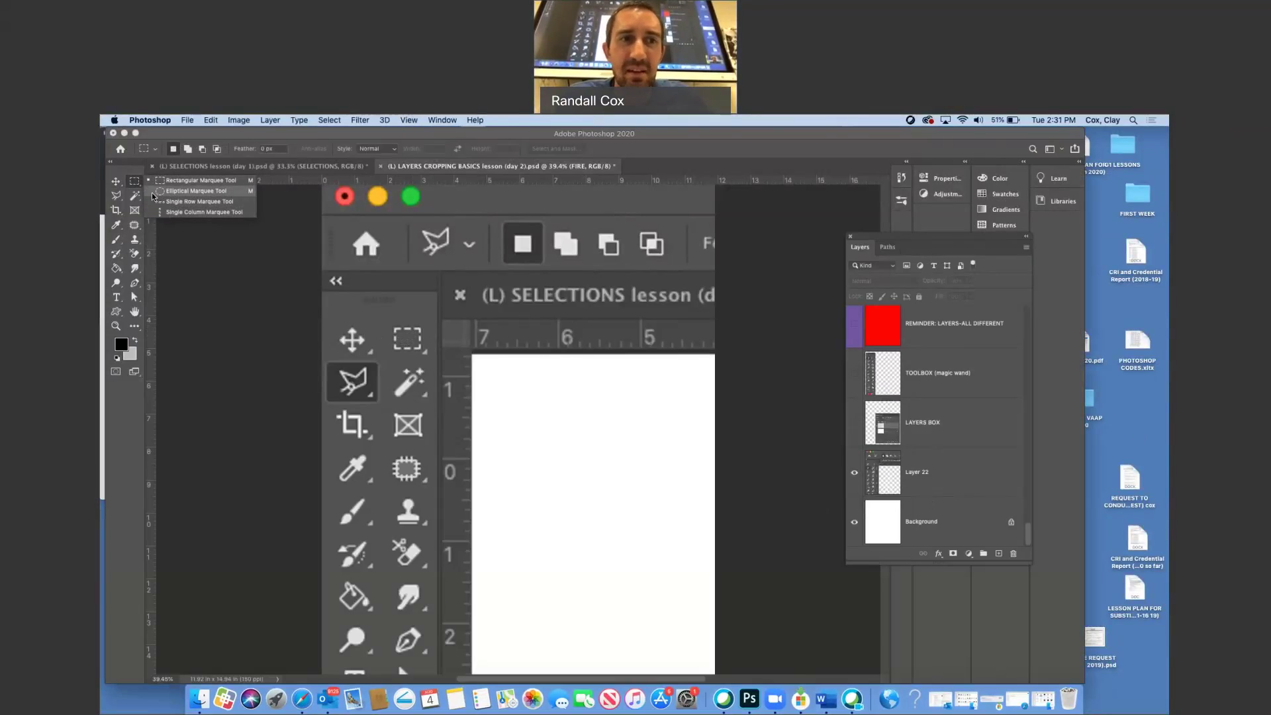
{"action": "left_click", "coordinate": [135, 182]}
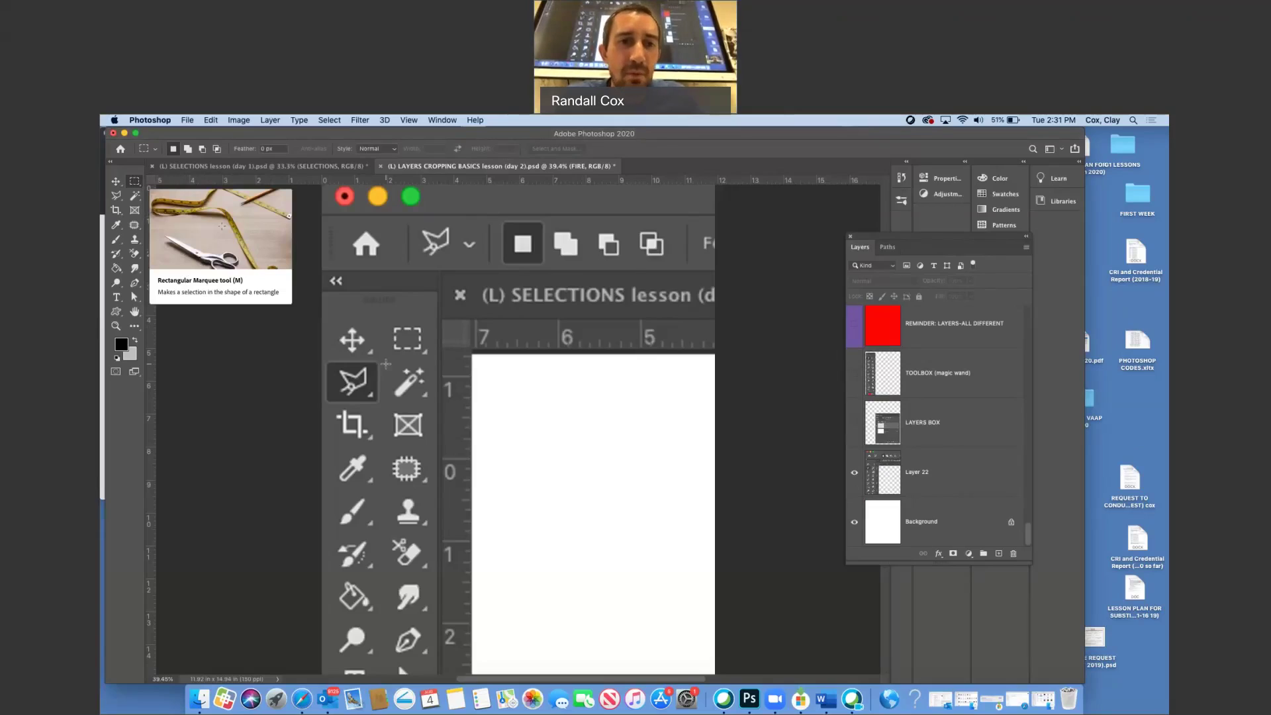
{"action": "key", "text": "v"}
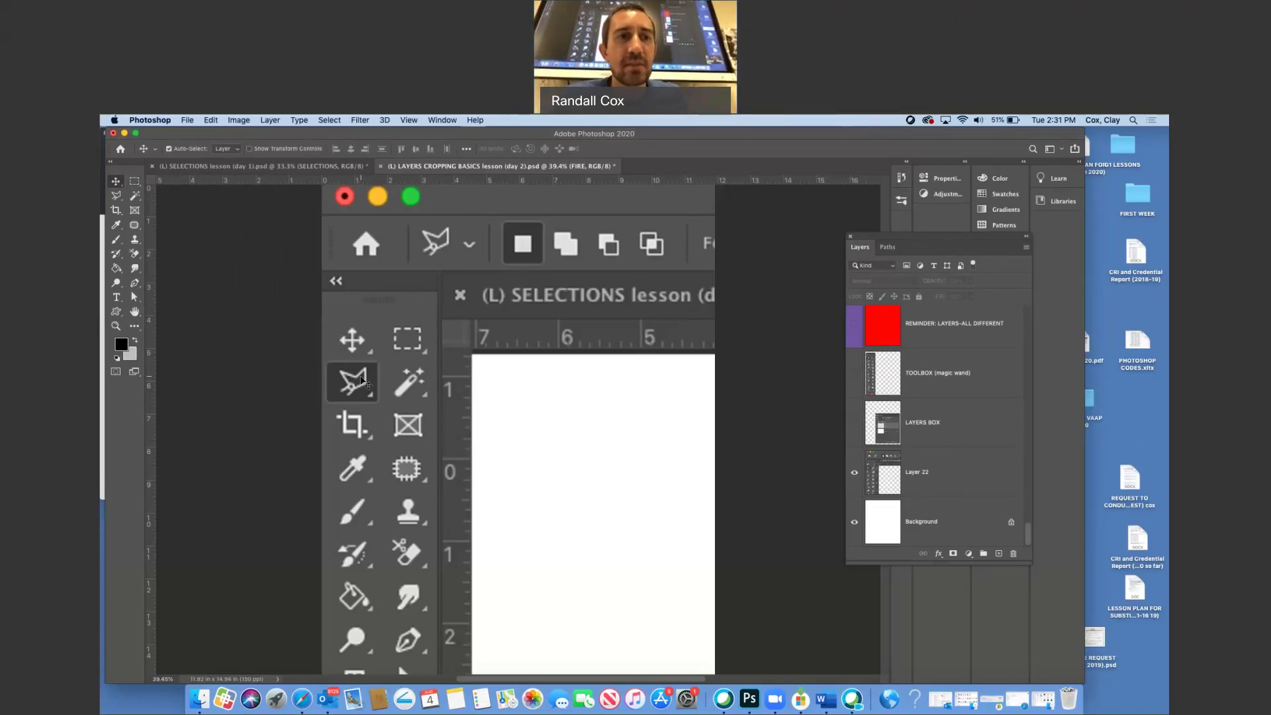
{"action": "left_click", "coordinate": [117, 197]}
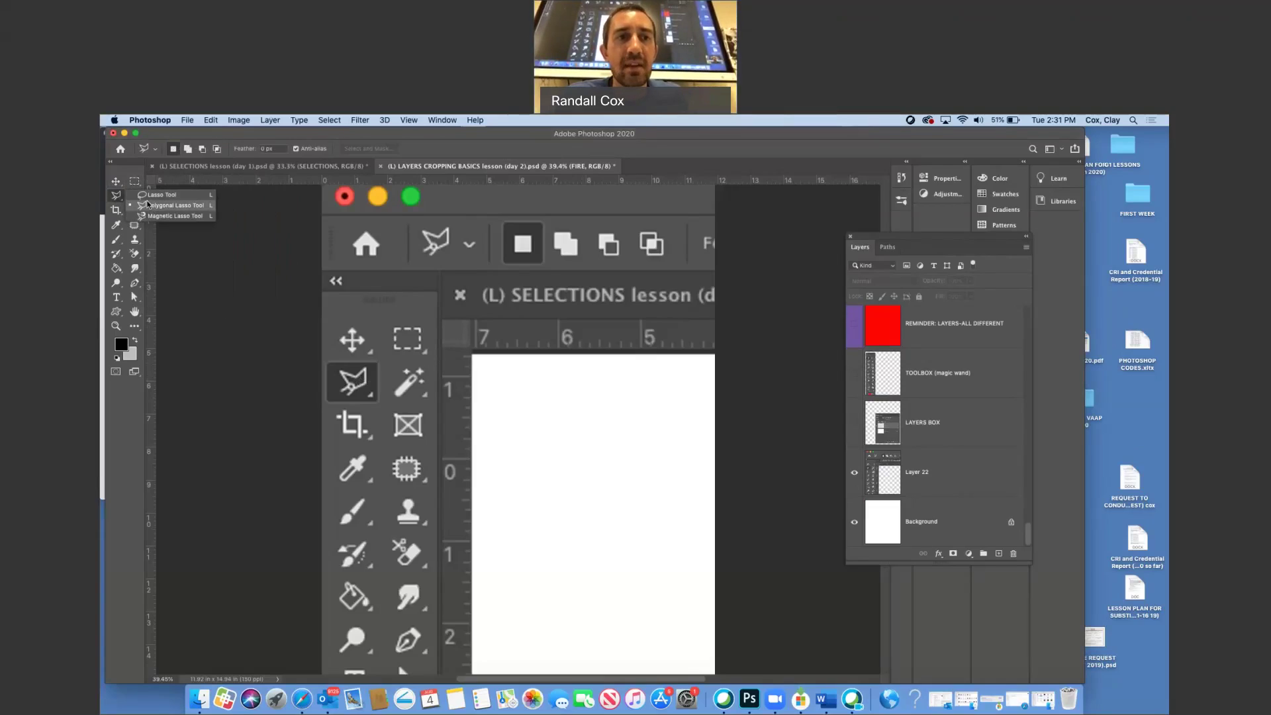
{"action": "left_click", "coordinate": [128, 197]}
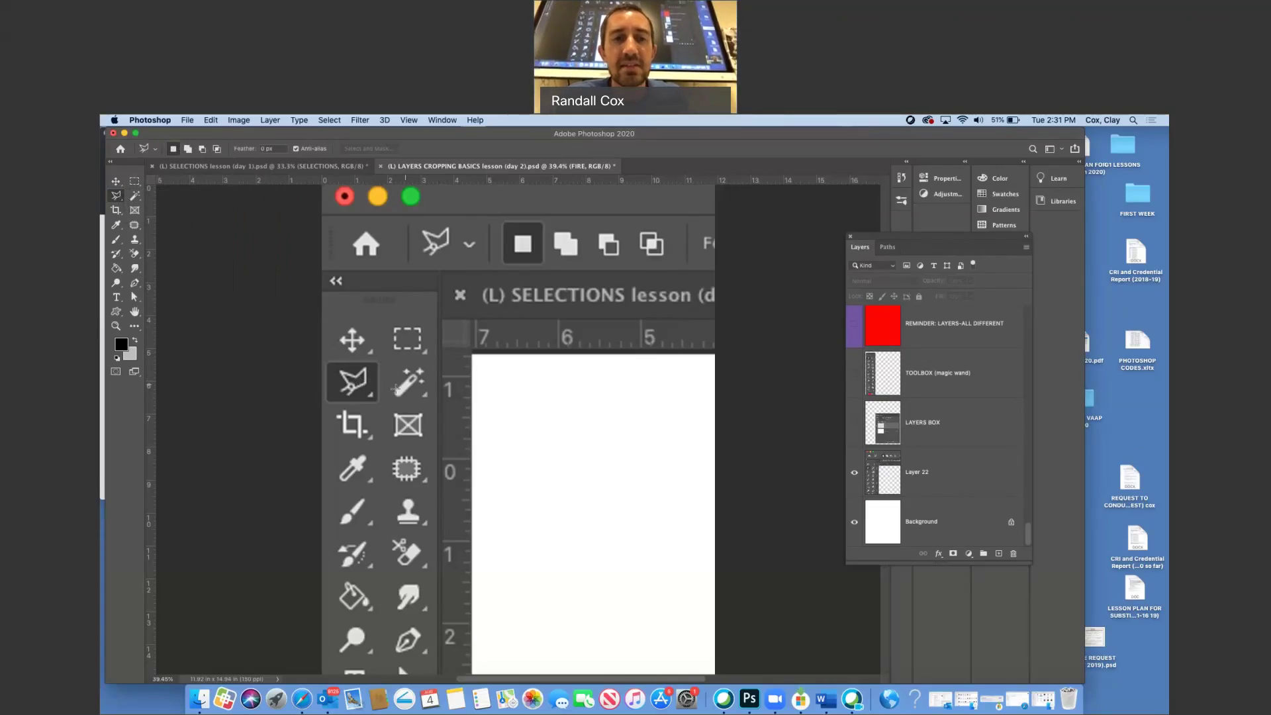
{"action": "left_click", "coordinate": [133, 197]}
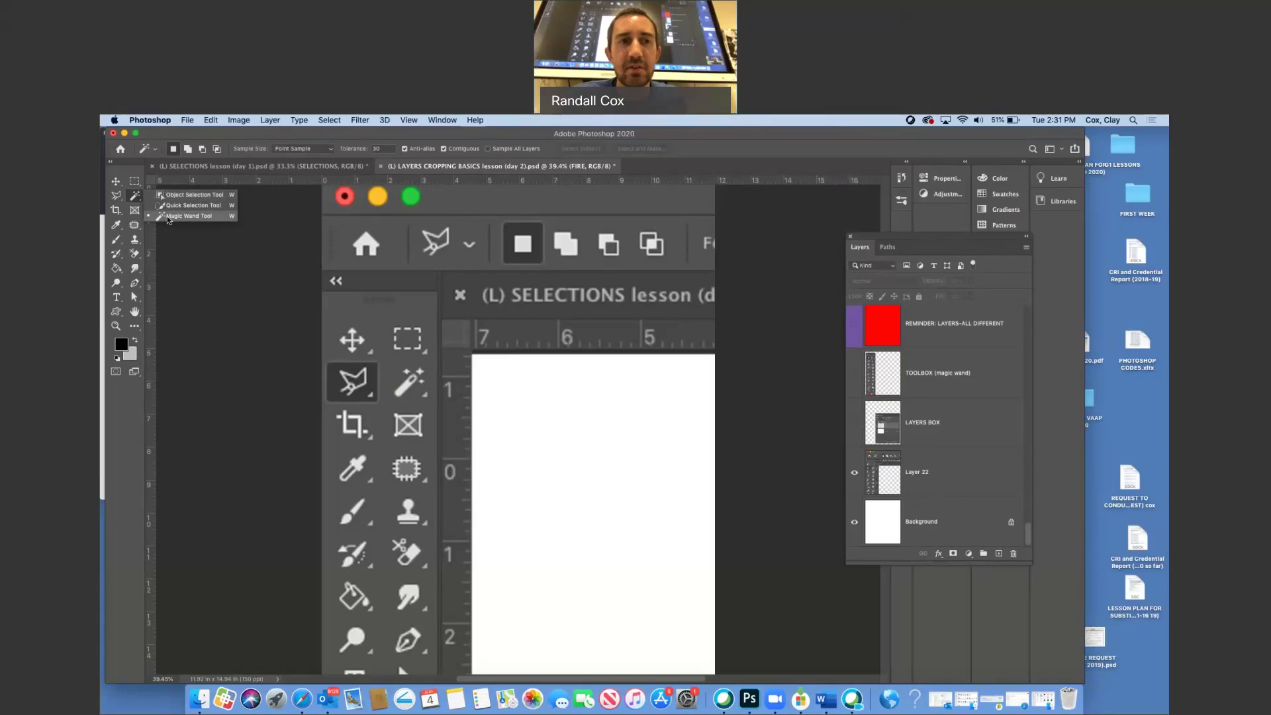
{"action": "left_click", "coordinate": [134, 197]}
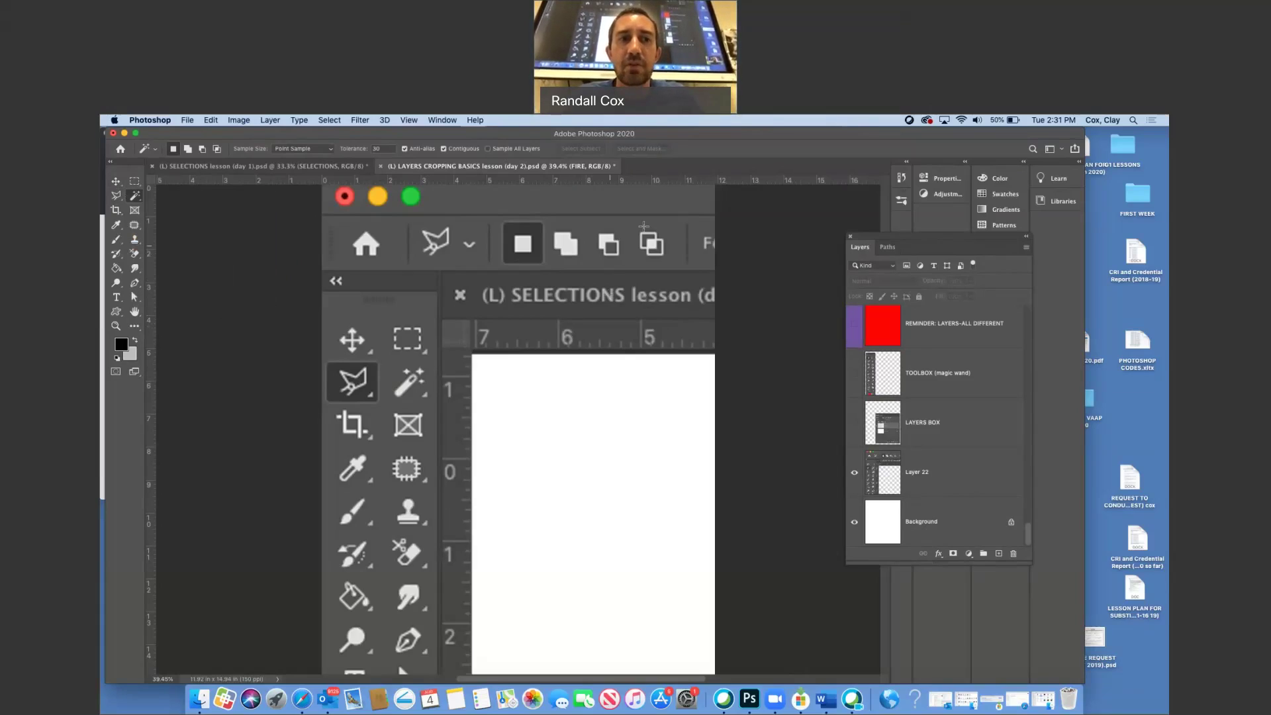
Step: Compare the option settings of the Rectangular Marquee, Magic Wand and Paint Bucket tools with Layer 22 hidden, and show the layer again
{"action": "left_click", "coordinate": [116, 181]}
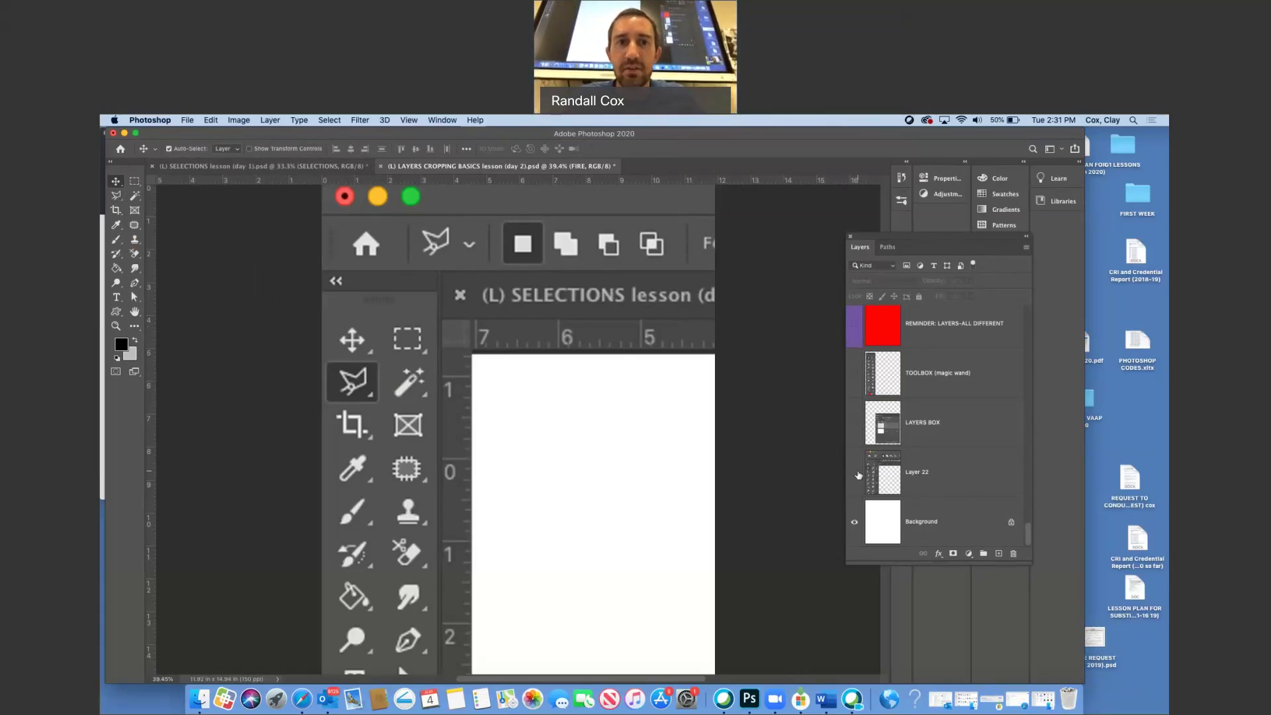
{"action": "key", "text": "super+comma"}
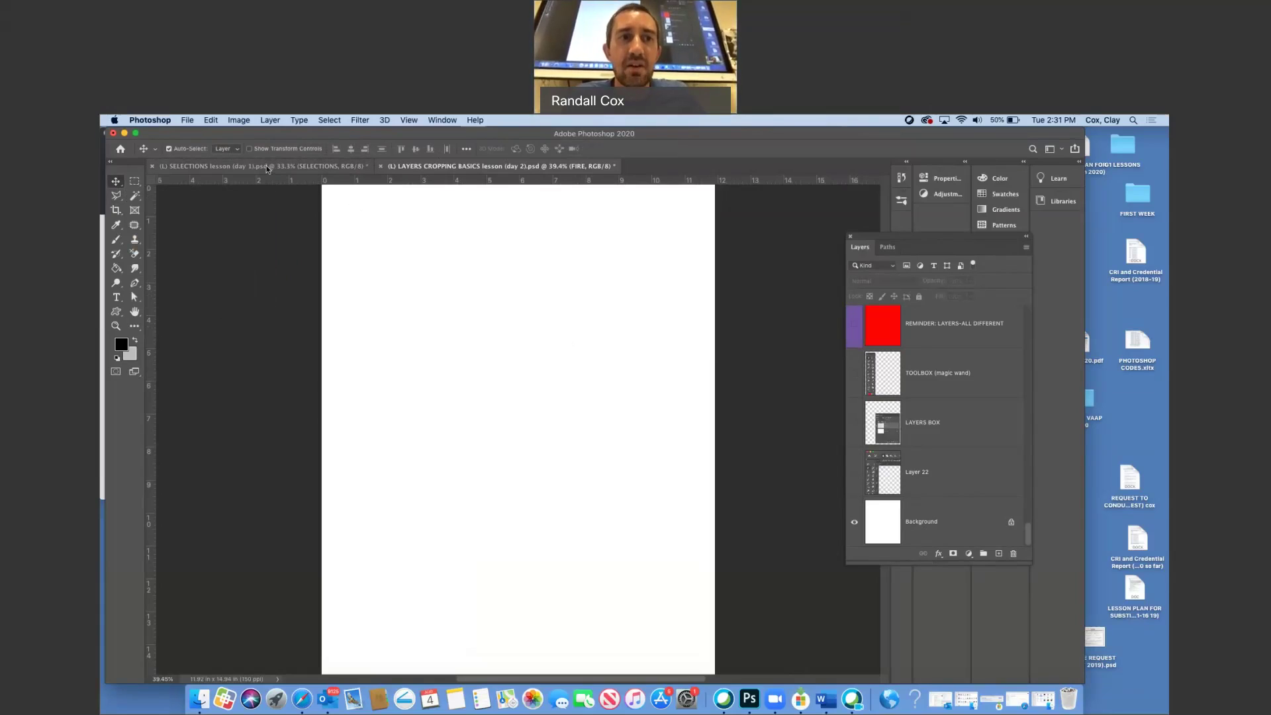
{"action": "left_click", "coordinate": [134, 181]}
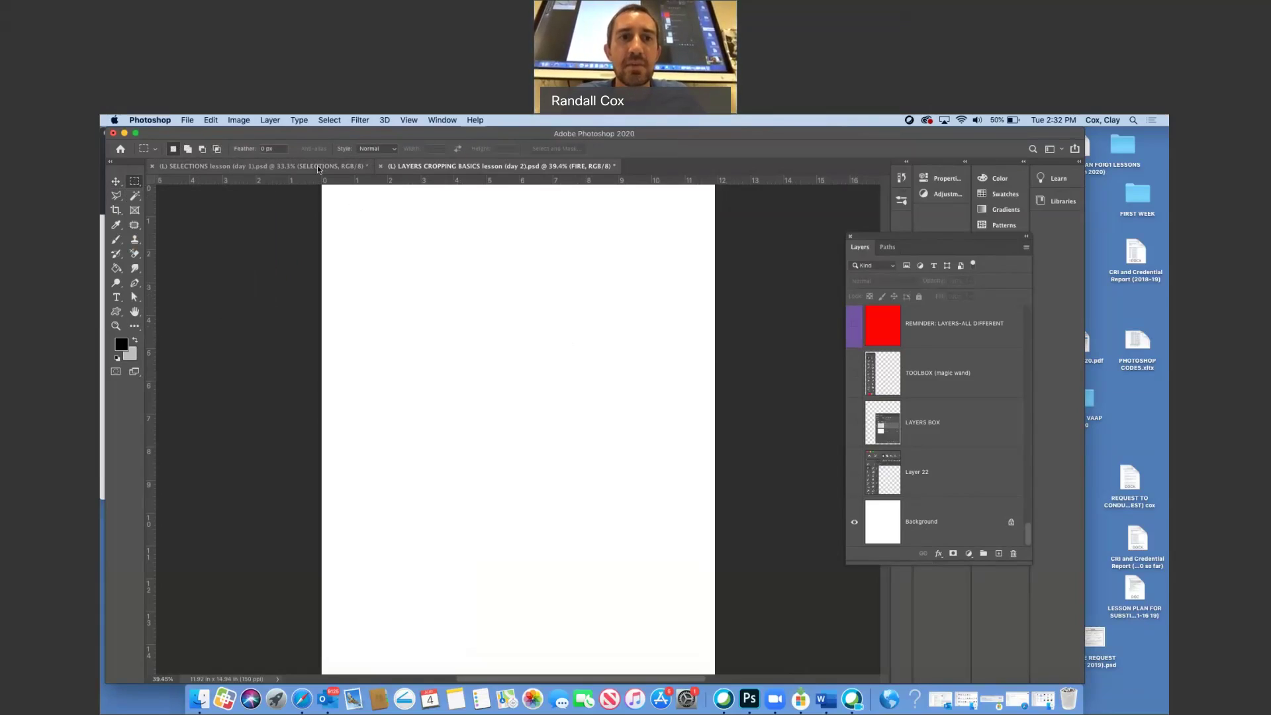
{"action": "left_click", "coordinate": [133, 196]}
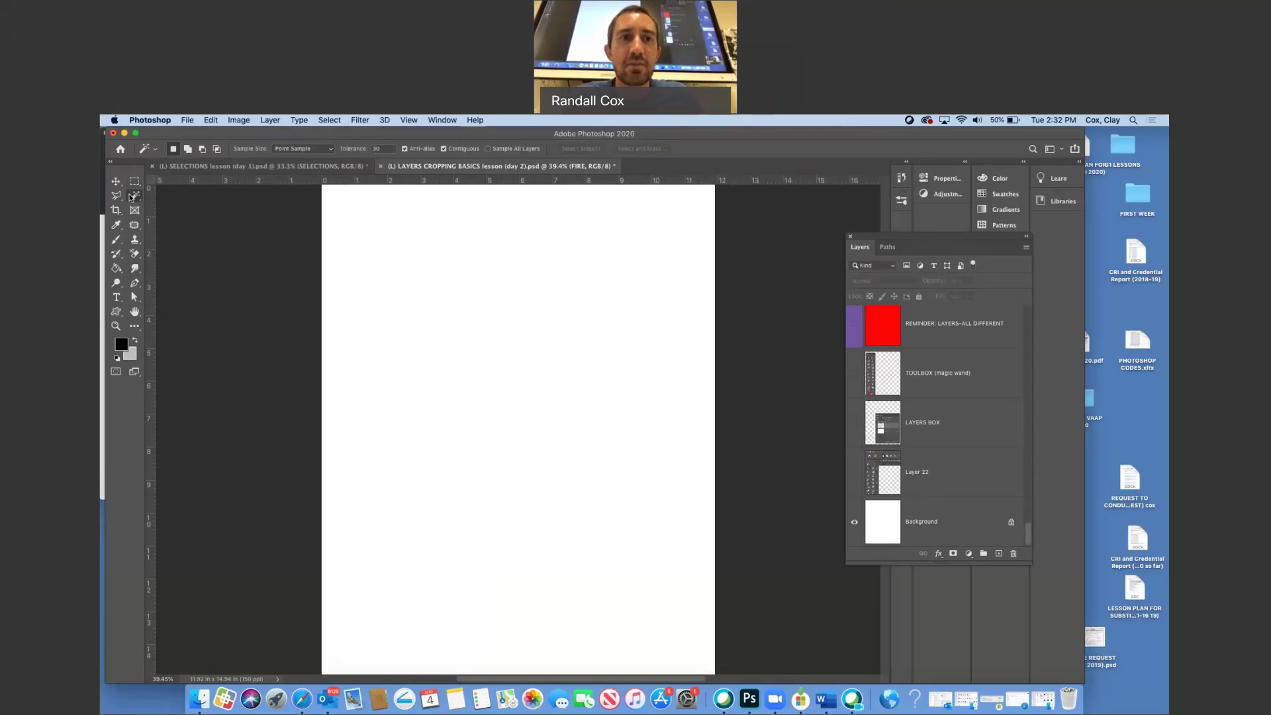
{"action": "left_click", "coordinate": [119, 268]}
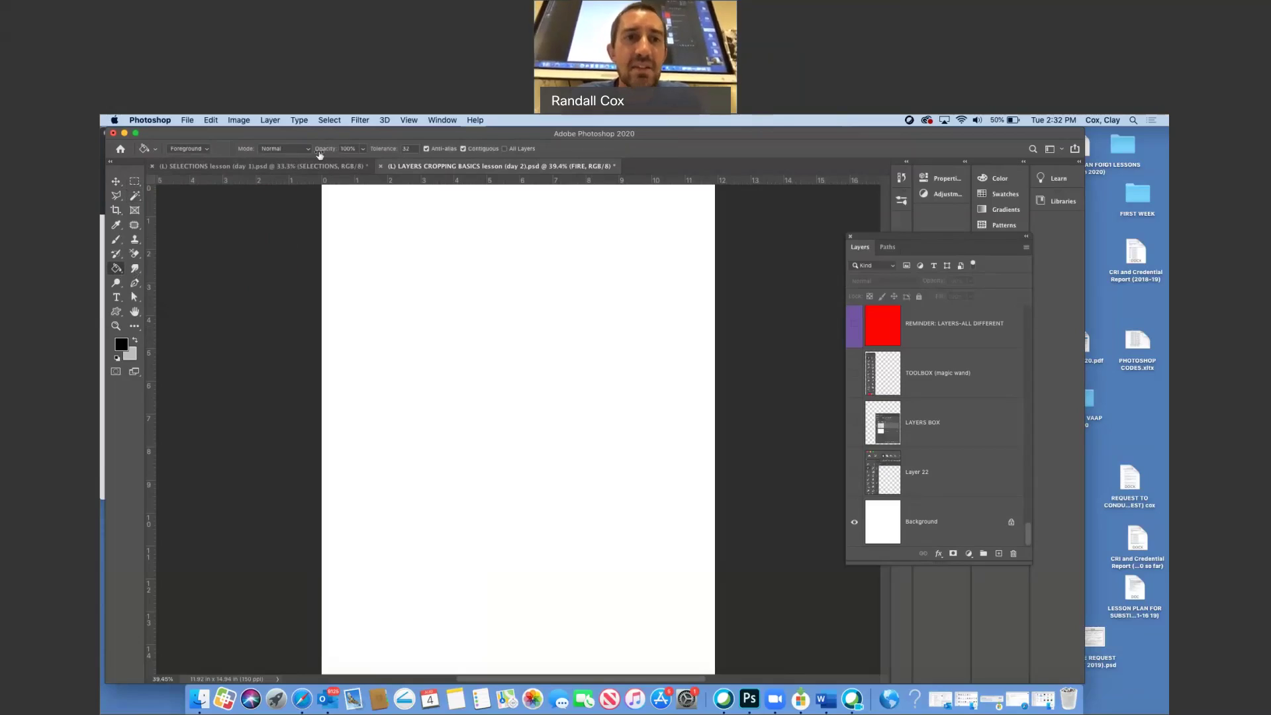
{"action": "key", "text": "v"}
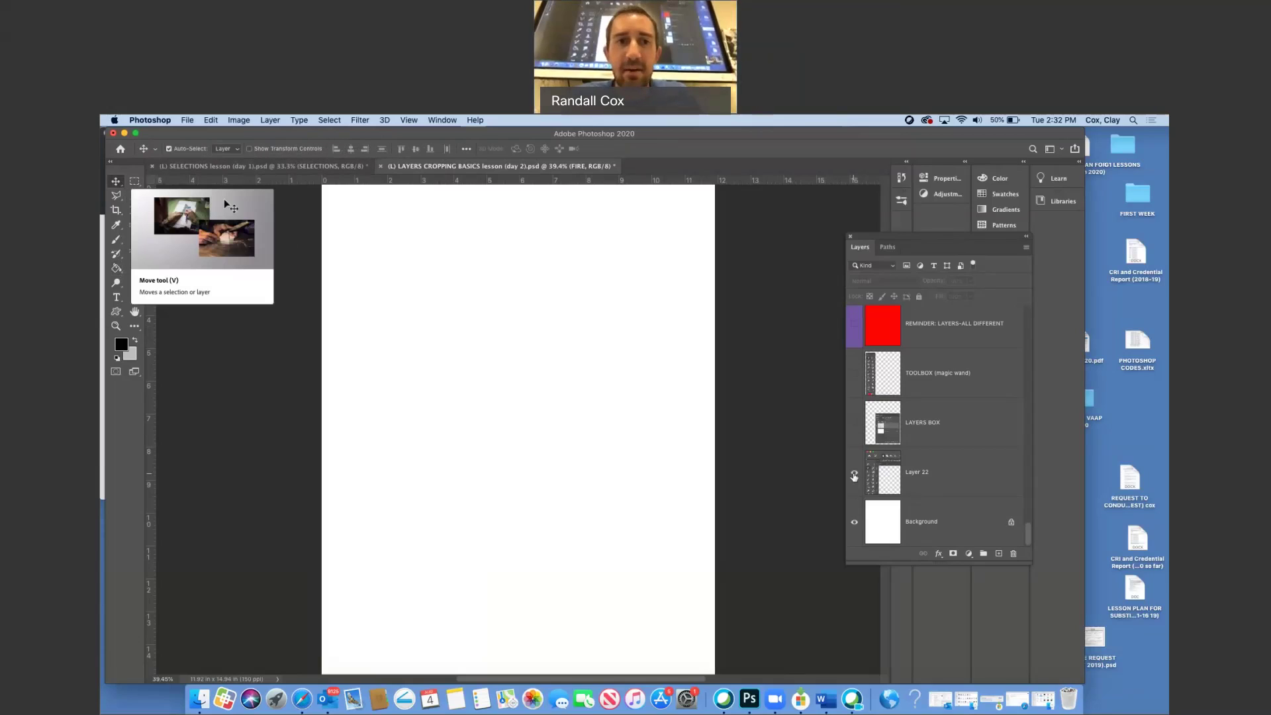
{"action": "left_click", "coordinate": [854, 476]}
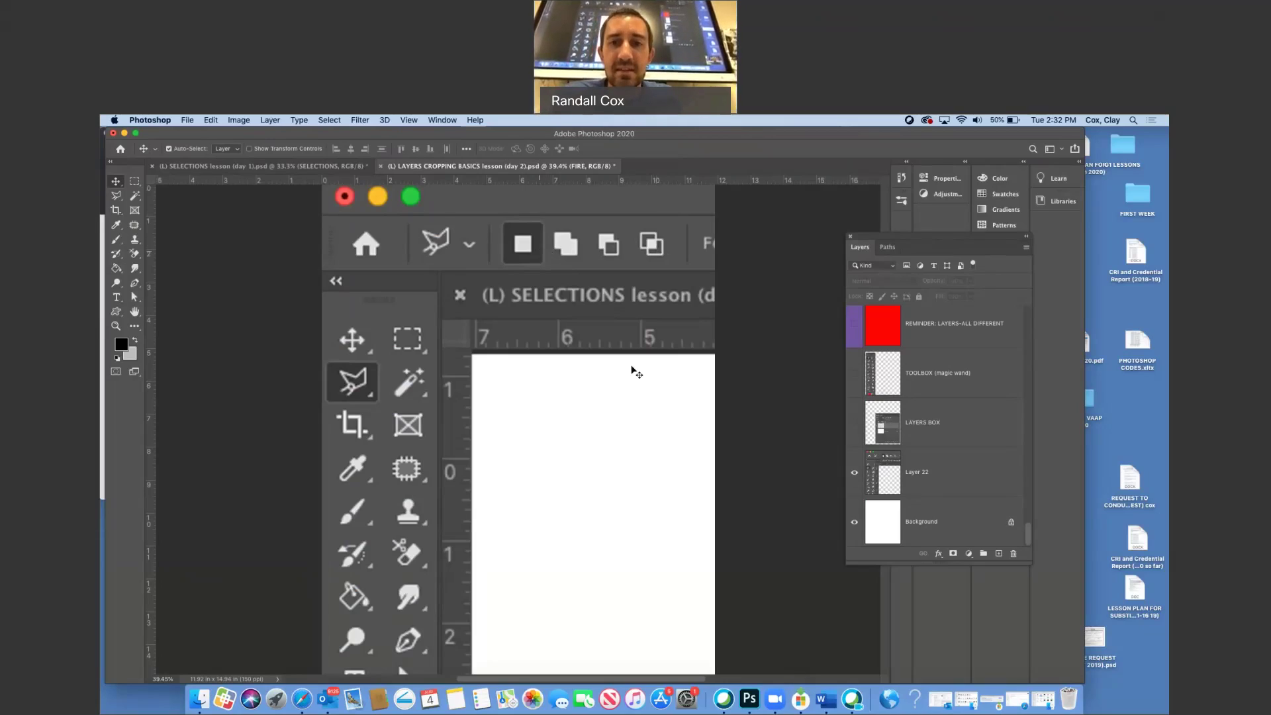
Step: Hide Layer 22 and draw successive rectangular marquees in New Selection mode, ending with one about 2 by 2.6 inches near the canvas's upper left
{"action": "left_click", "coordinate": [854, 475]}
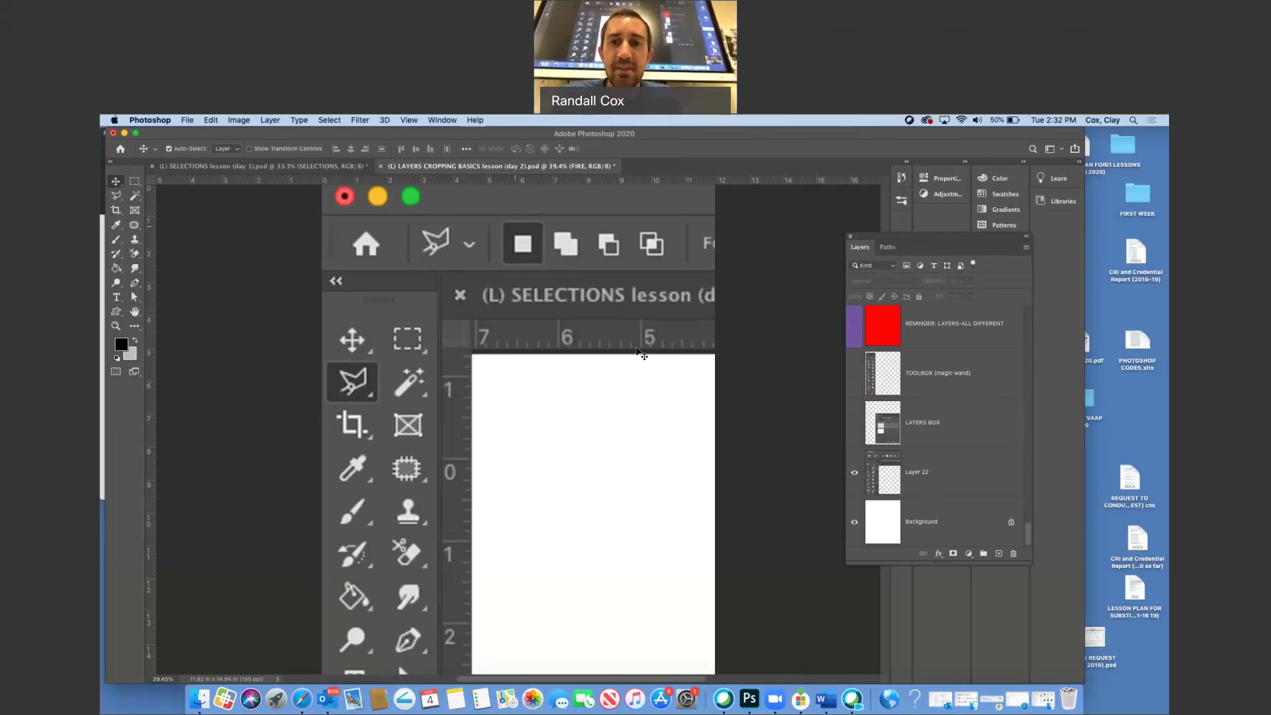
{"action": "key", "text": "m"}
{"action": "left_click_drag", "start_coordinate": [368, 276], "coordinate": [429, 359]}
{"action": "left_click_drag", "start_coordinate": [460, 278], "coordinate": [567, 398]}
{"action": "left_click_drag", "start_coordinate": [359, 273], "coordinate": [424, 359]}
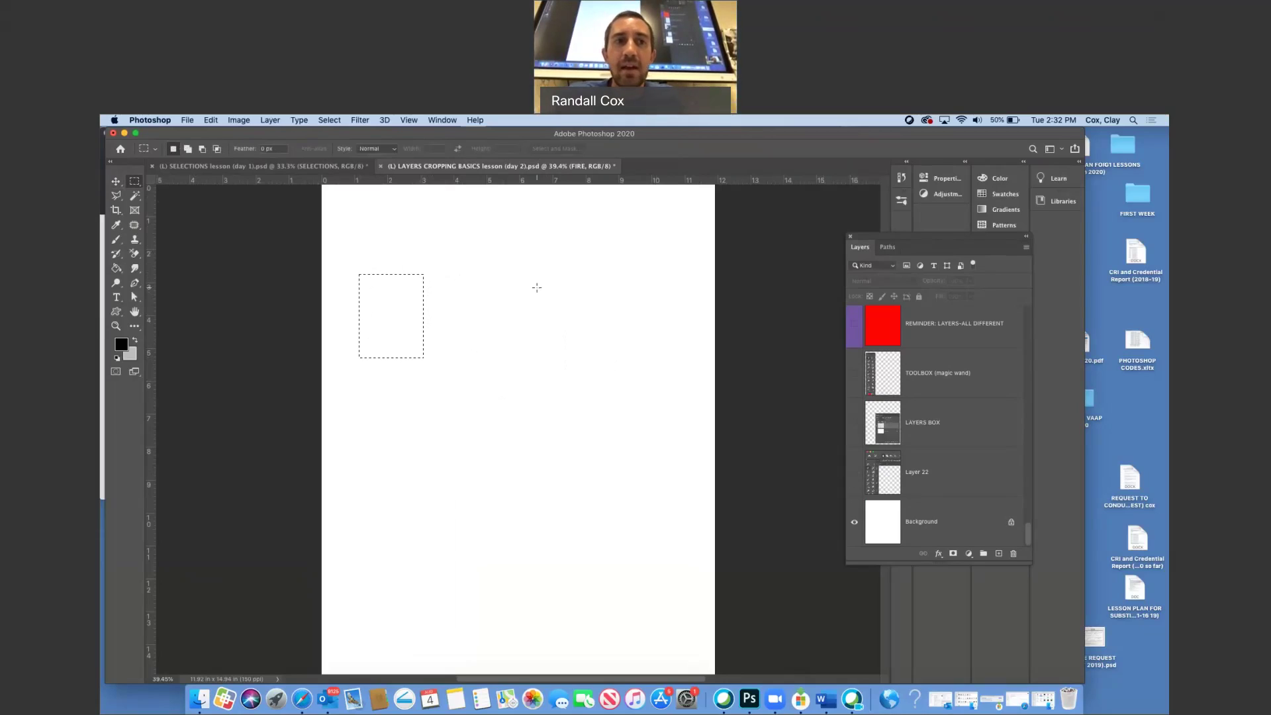
Step: Add six more separate rectangles of varying size to the marquee selection across the canvas, using Add to Selection mode
{"action": "left_click", "coordinate": [854, 473]}
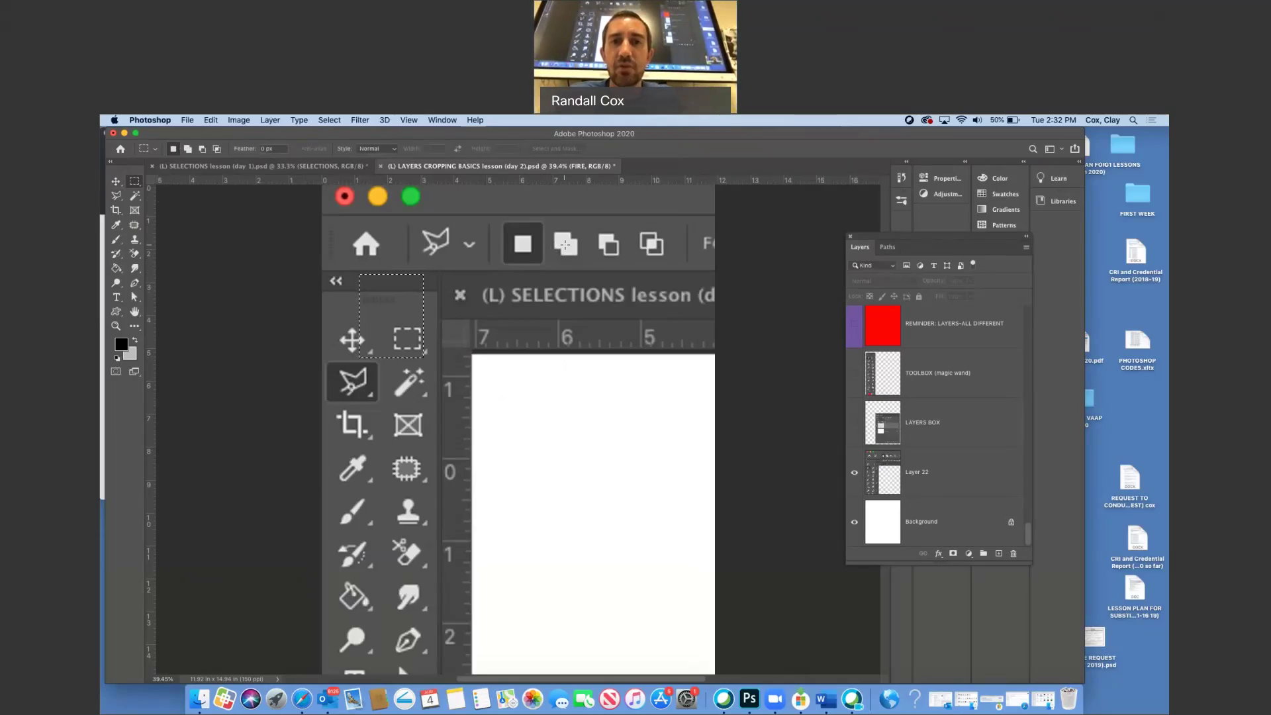
{"action": "left_click", "coordinate": [854, 472]}
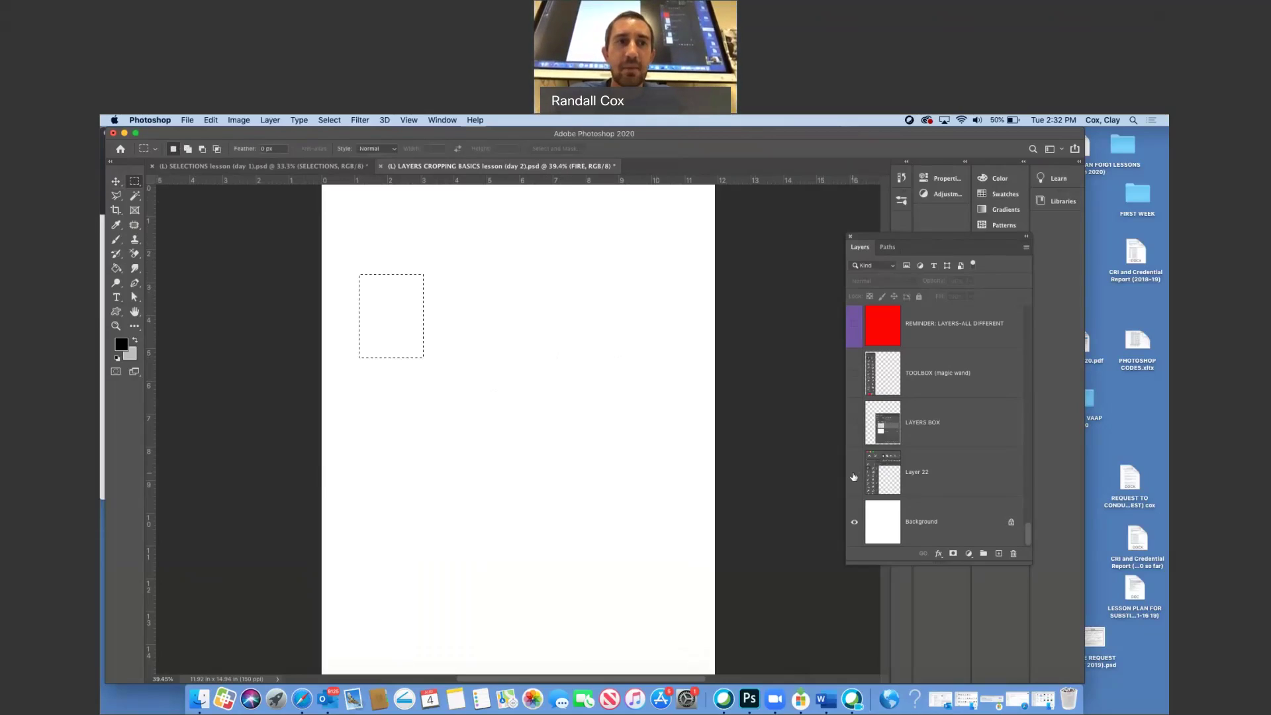
{"action": "left_click", "coordinate": [188, 149]}
{"action": "left_click_drag", "start_coordinate": [433, 279], "coordinate": [488, 346]}
{"action": "left_click_drag", "start_coordinate": [527, 268], "coordinate": [588, 361]}
{"action": "left_click_drag", "start_coordinate": [497, 393], "coordinate": [500, 395]}
{"action": "left_click_drag", "start_coordinate": [573, 472], "coordinate": [595, 494]}
{"action": "left_click_drag", "start_coordinate": [455, 459], "coordinate": [474, 495]}
{"action": "left_click_drag", "start_coordinate": [357, 403], "coordinate": [419, 477]}
{"action": "left_click_drag", "start_coordinate": [428, 390], "coordinate": [481, 431]}
Step: Subtract the upper-right rectangle and the small wide rectangle in the lower row's middle from the selection, using the Rectangular Marquee
{"action": "left_click", "coordinate": [854, 472]}
{"action": "key", "text": "v"}
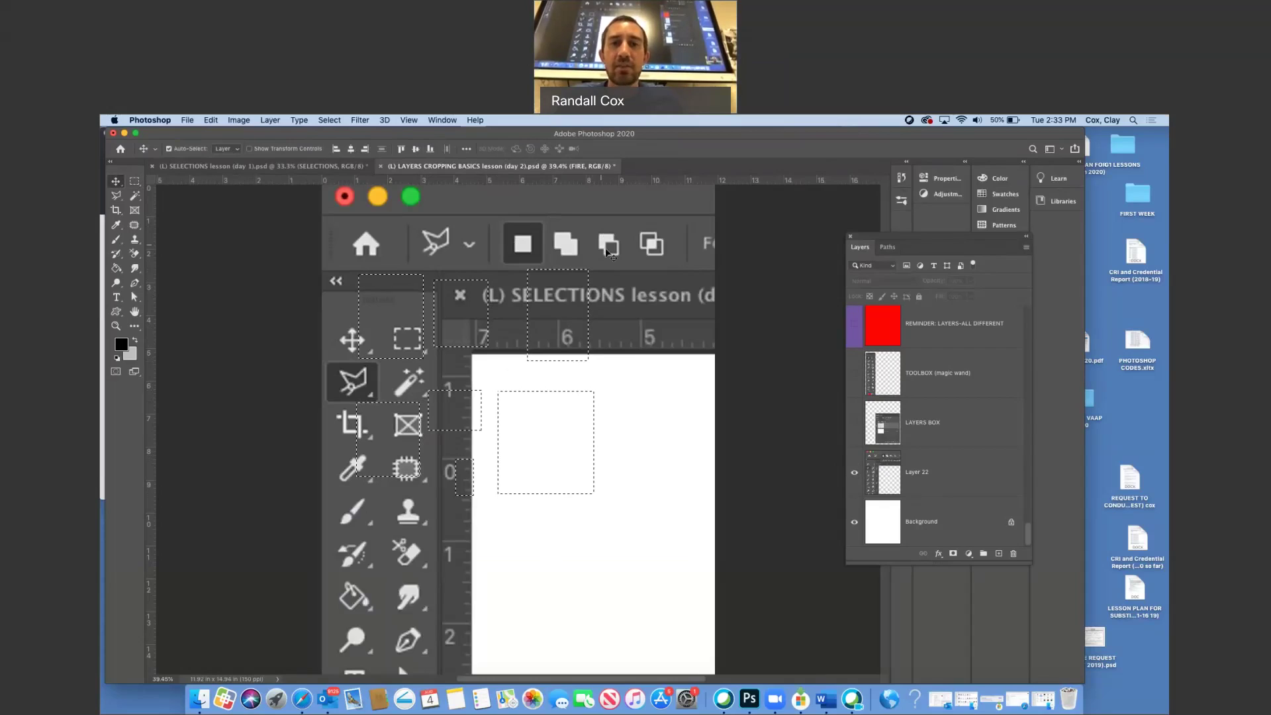
{"action": "left_click", "coordinate": [854, 472]}
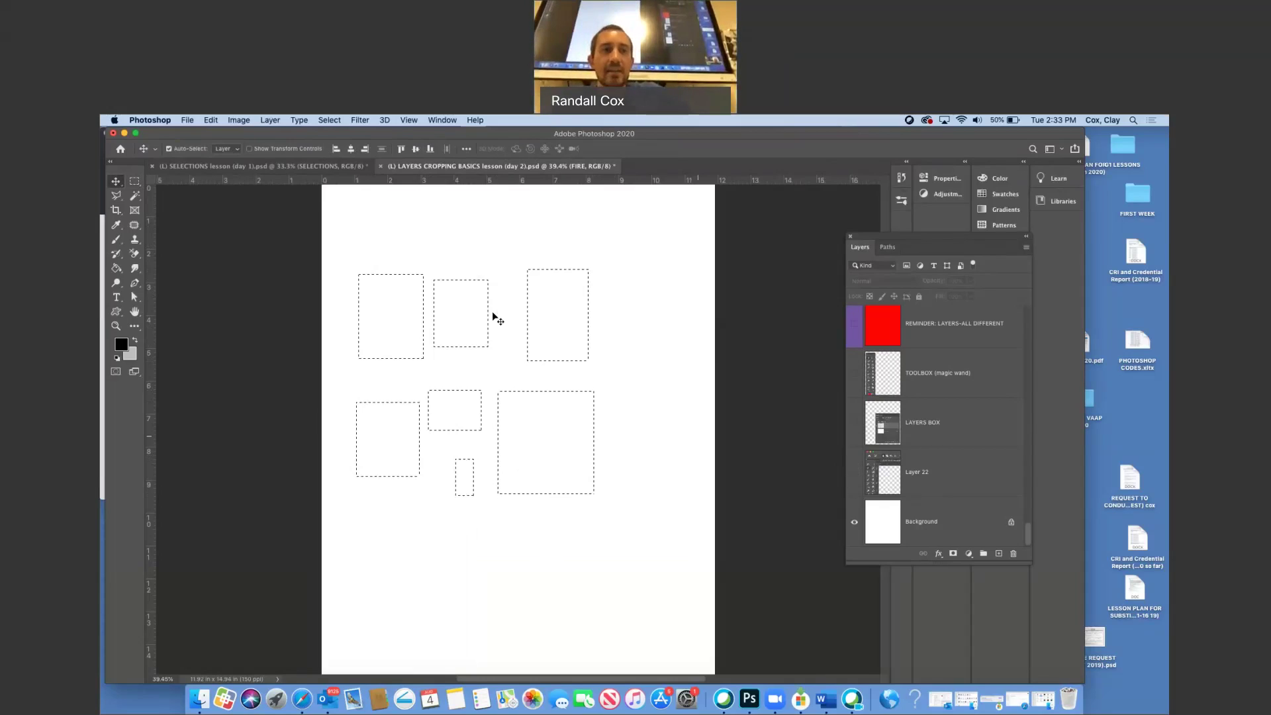
{"action": "left_click", "coordinate": [135, 180]}
{"action": "left_click", "coordinate": [203, 152]}
{"action": "left_click_drag", "start_coordinate": [499, 247], "coordinate": [508, 256]}
{"action": "left_click_drag", "start_coordinate": [570, 323], "coordinate": [604, 368]}
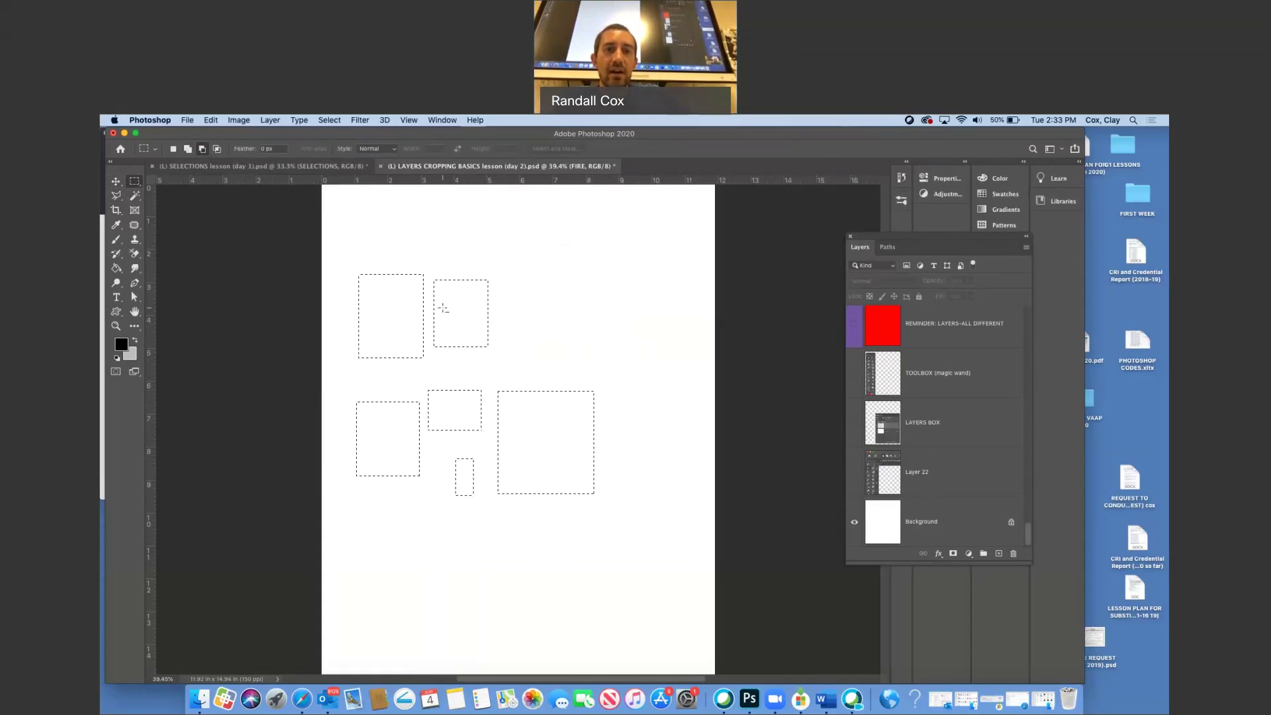
{"action": "left_click_drag", "start_coordinate": [423, 381], "coordinate": [467, 436]}
{"action": "left_click_drag", "start_coordinate": [492, 449], "coordinate": [491, 450]}
Step: Replace the selection with a single rectangular marquee about 2 by 2.3 inches in the canvas's upper right, using New Selection mode
{"action": "left_click", "coordinate": [172, 149]}
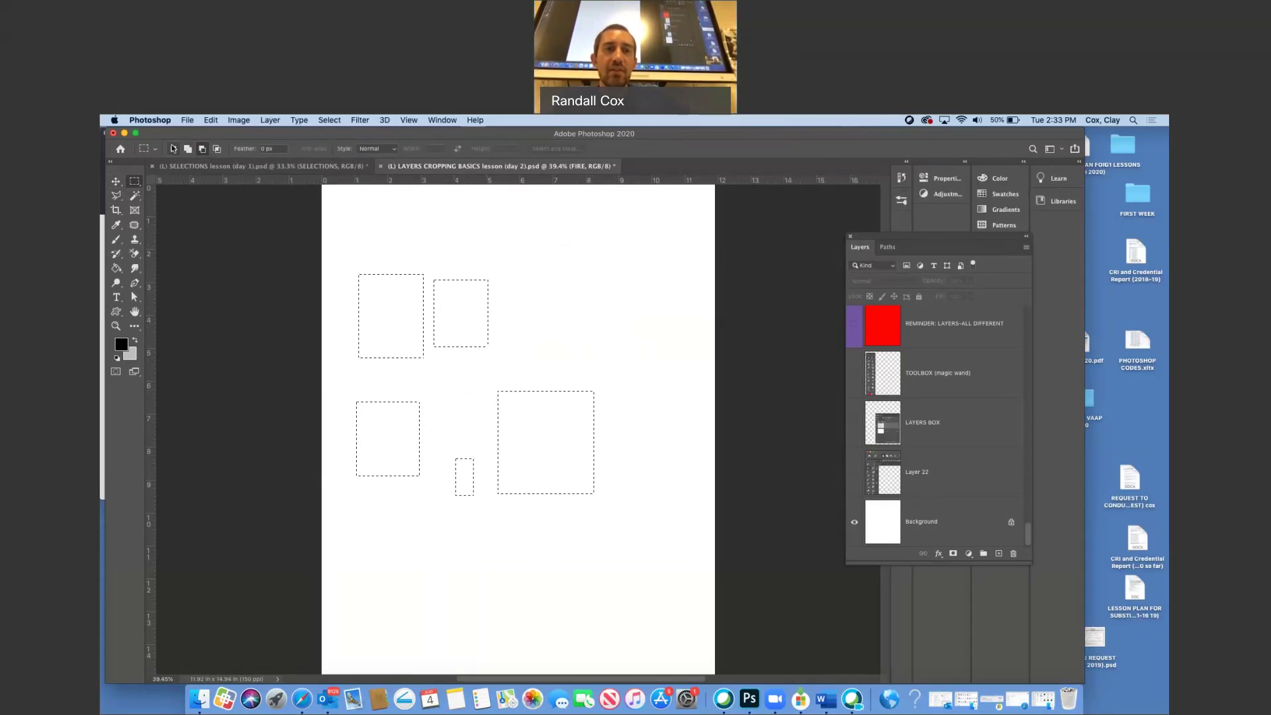
{"action": "left_click_drag", "start_coordinate": [530, 263], "coordinate": [594, 340]}
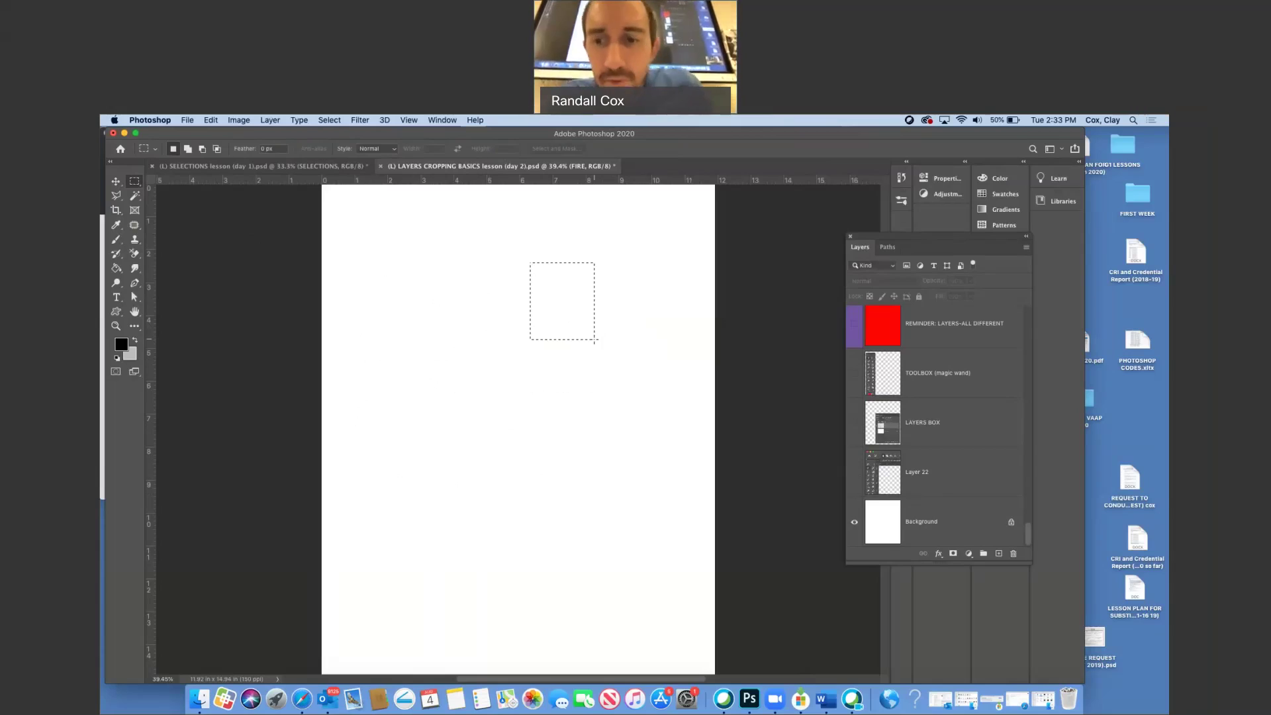
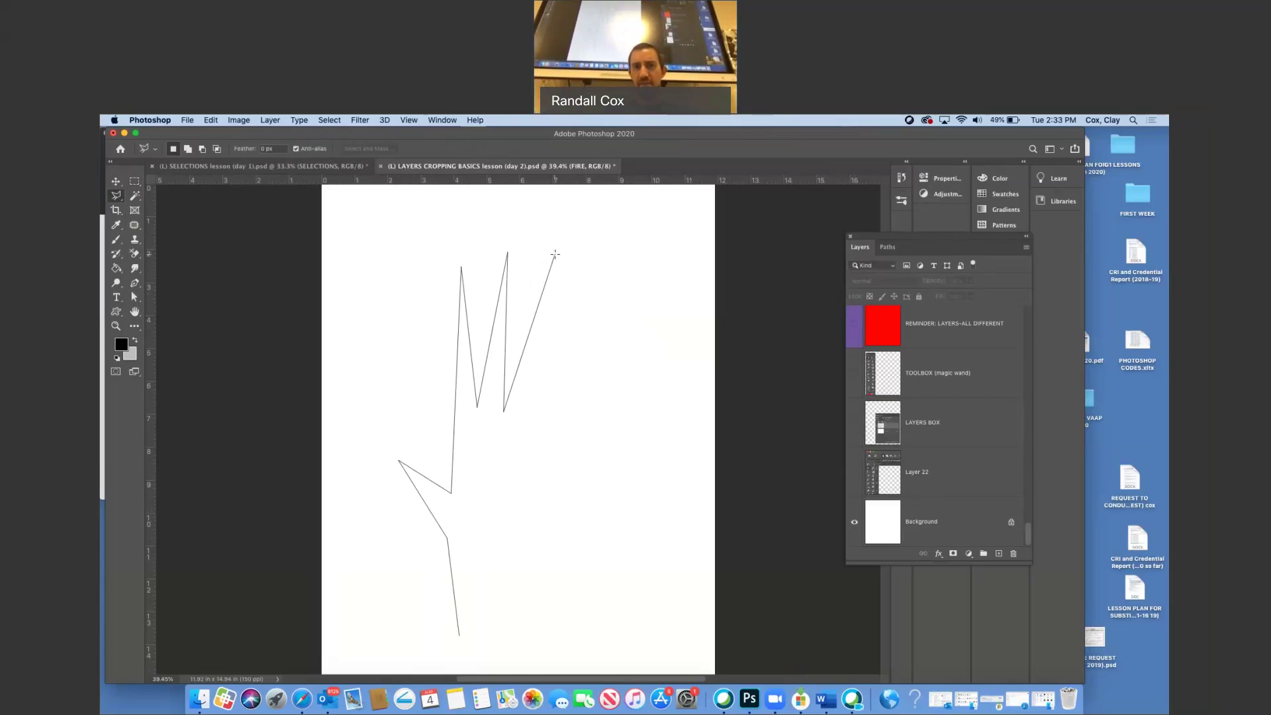
Step: Complete and close the hand-shaped Polygonal Lasso selection down the outer palm and across the wrist
{"action": "left_click", "coordinate": [536, 424]}
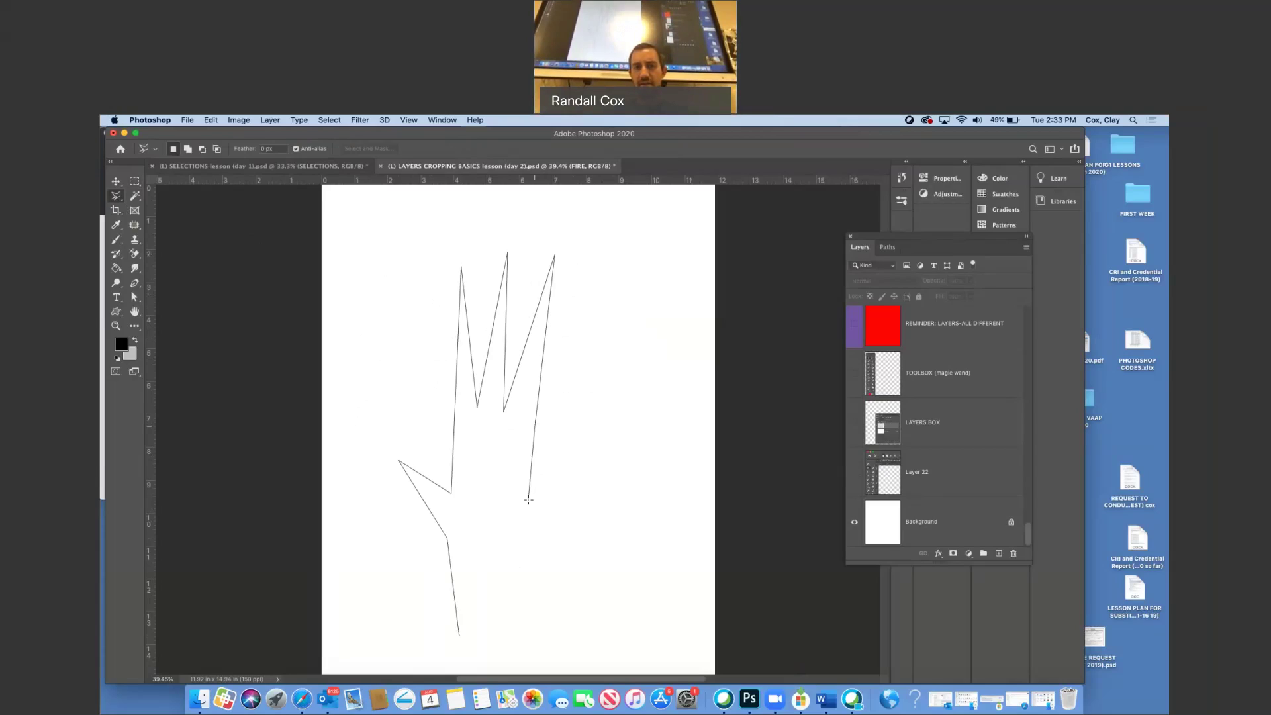
{"action": "left_click", "coordinate": [558, 479]}
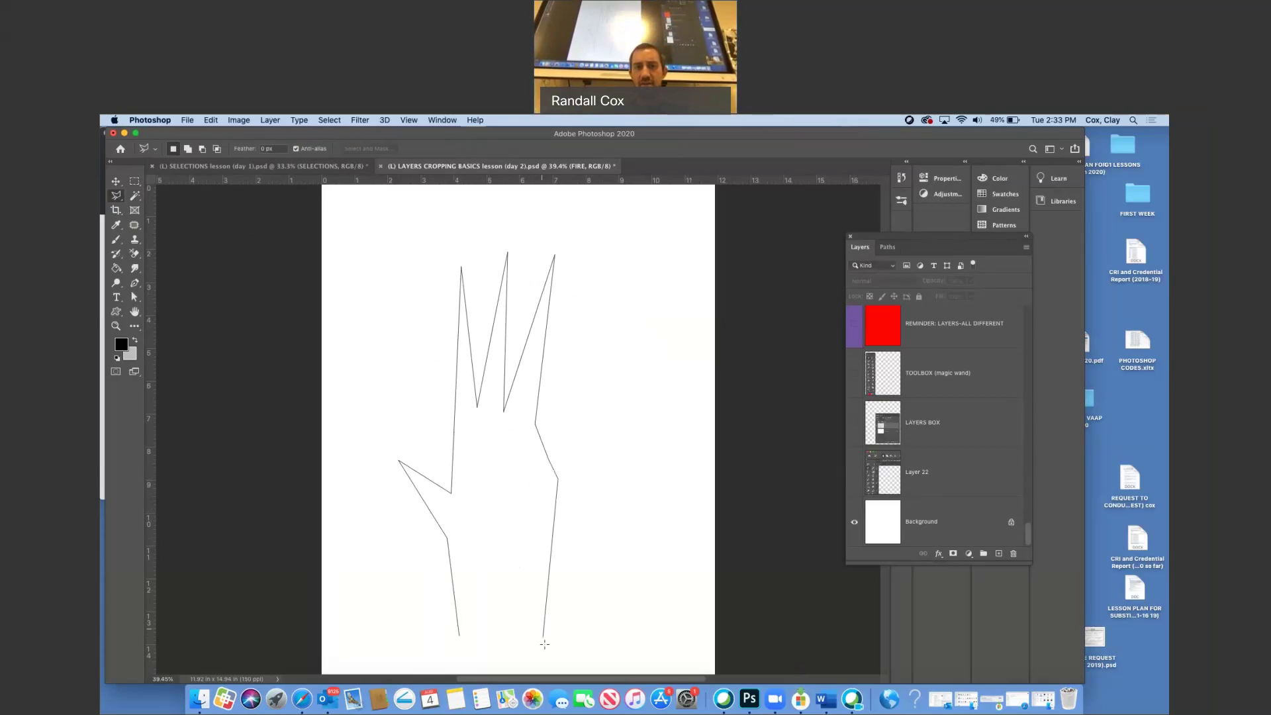
{"action": "left_click", "coordinate": [547, 653]}
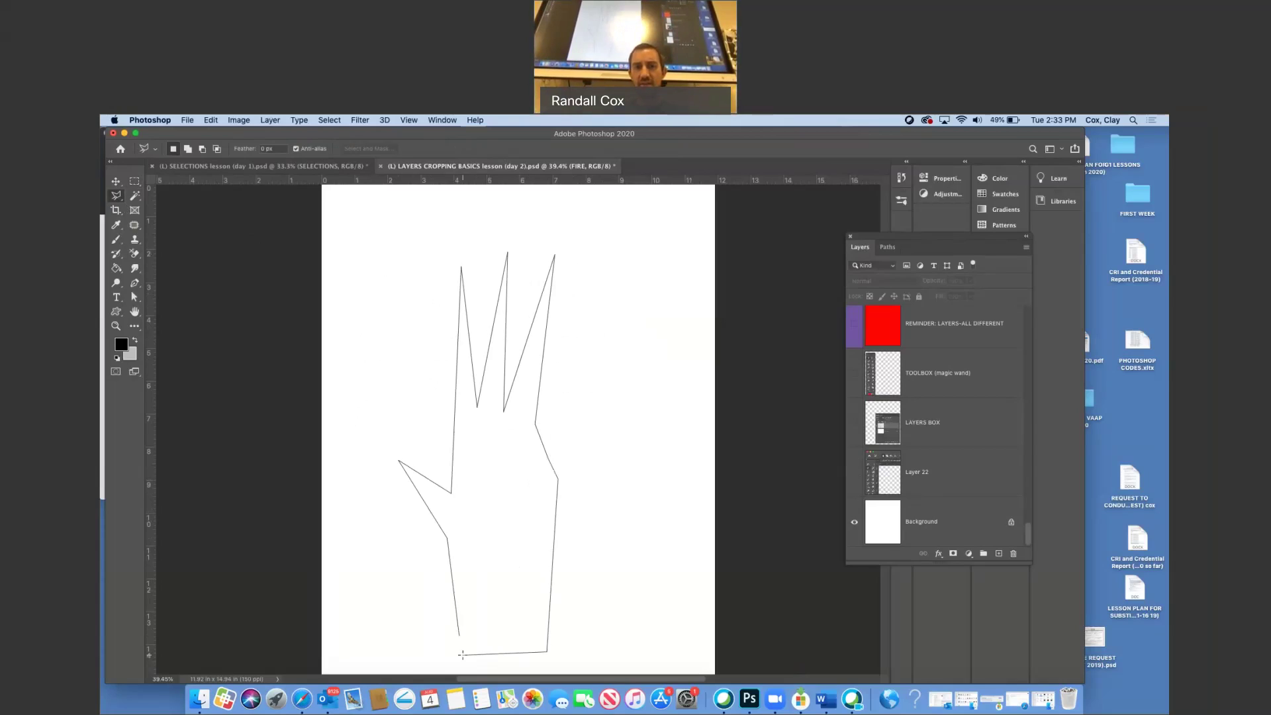
{"action": "left_click", "coordinate": [462, 655]}
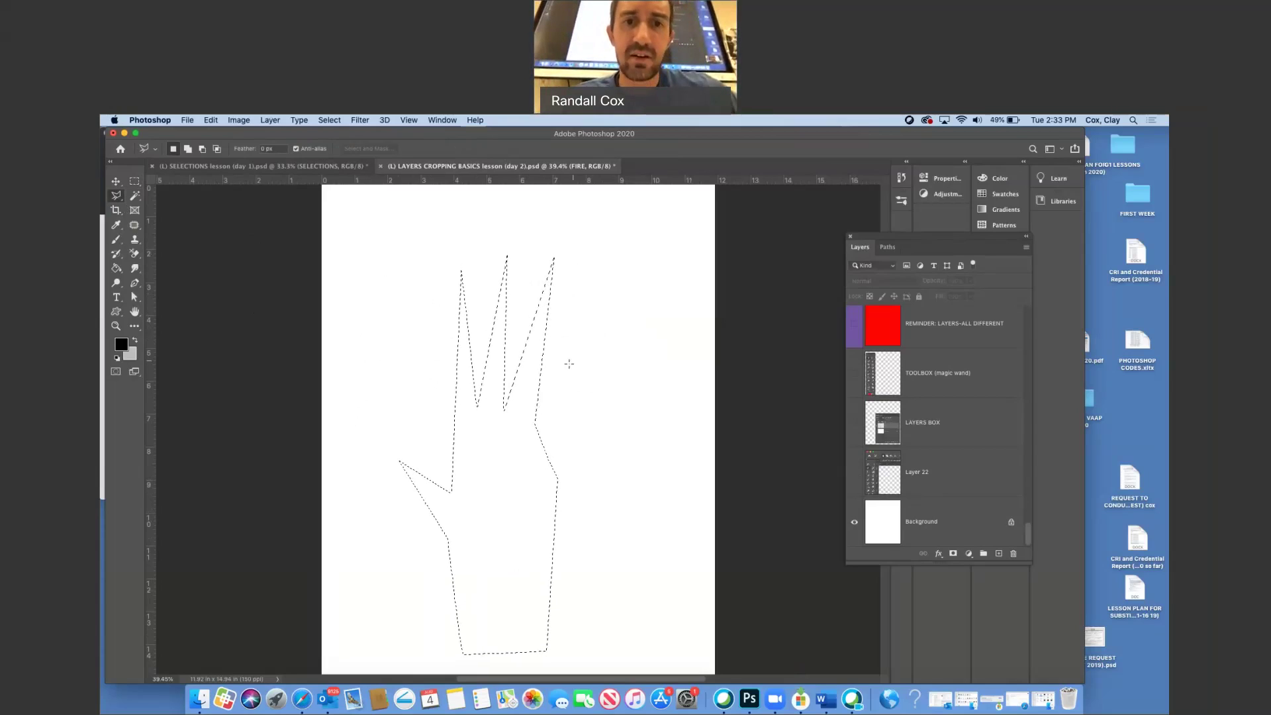
Step: Draw a triangular finger selection beside the hand in New Selection mode, deselect it, and undo back to the hand-shaped selection
{"action": "left_click", "coordinate": [542, 389]}
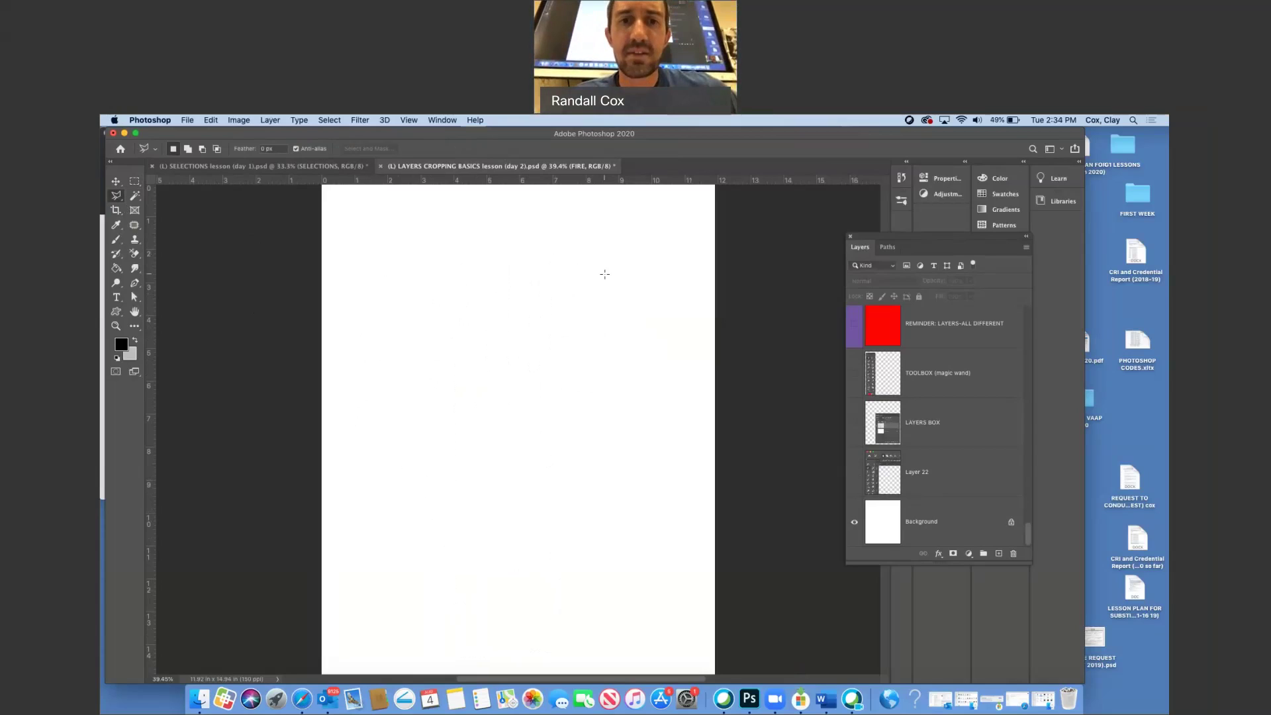
{"action": "left_click", "coordinate": [603, 279]}
{"action": "double_click", "coordinate": [573, 414]}
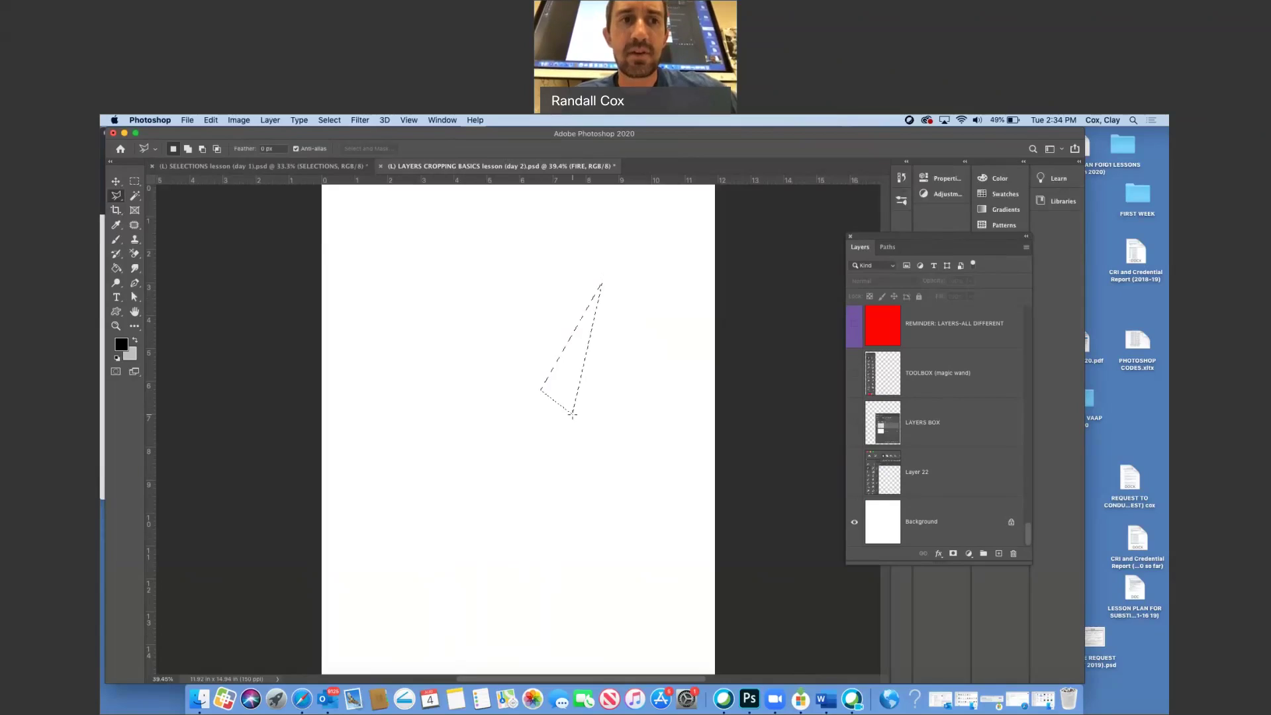
{"action": "key", "text": "super+d"}
{"action": "key", "text": "super+z"}
{"action": "key", "text": "super+z"}
{"action": "key", "text": "super+z"}
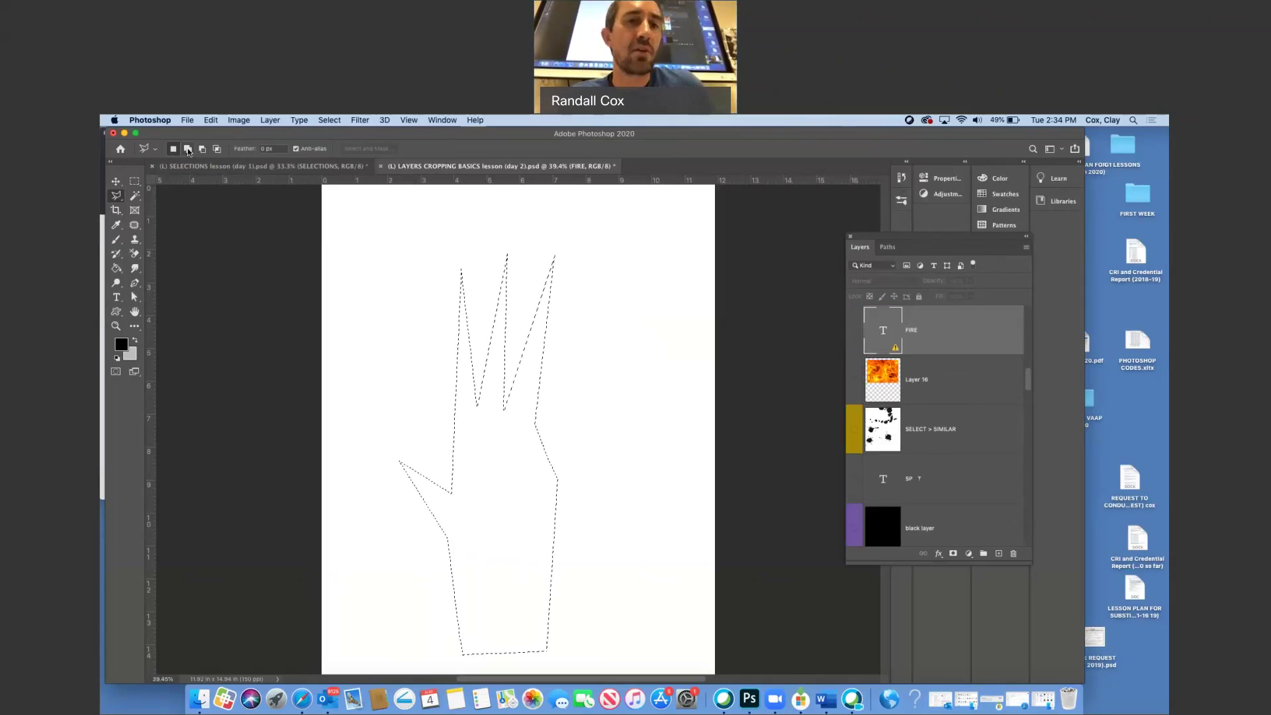
Step: Add a fourth pointed finger slanting out from the right of the hand selection, using the Polygonal Lasso in Add to Selection mode
{"action": "left_click", "coordinate": [535, 424]}
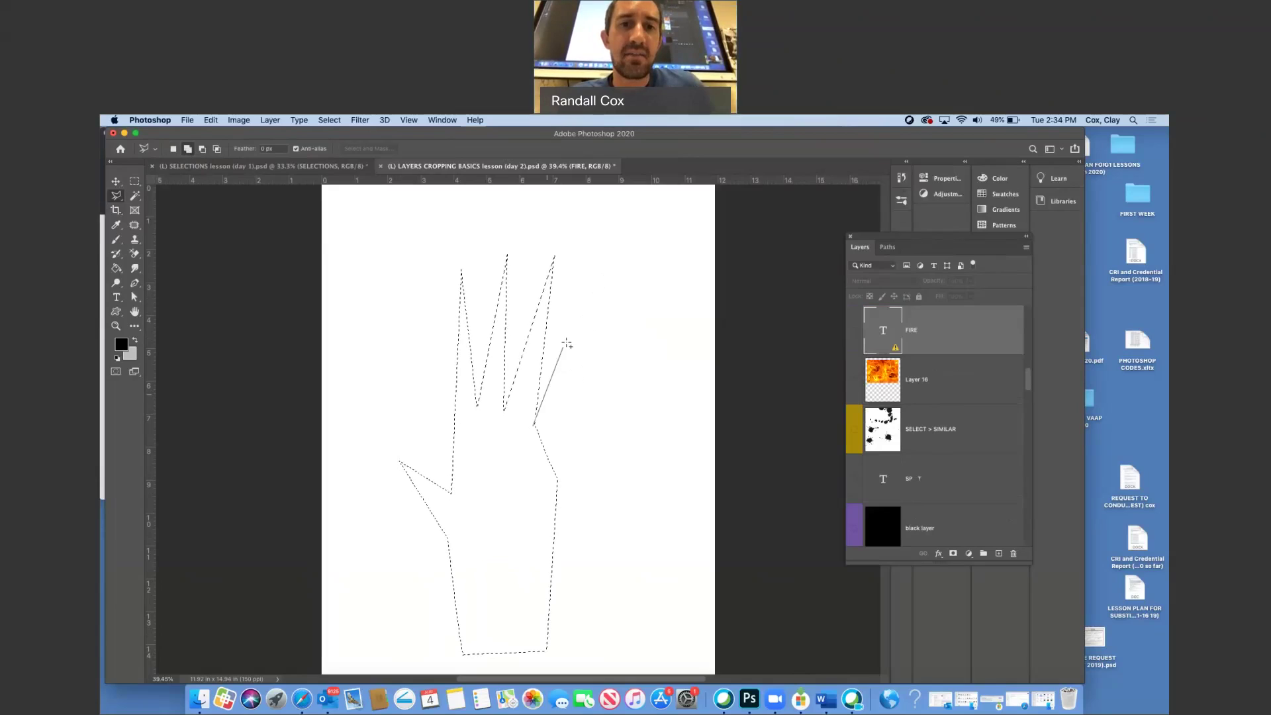
{"action": "left_click", "coordinate": [625, 217]}
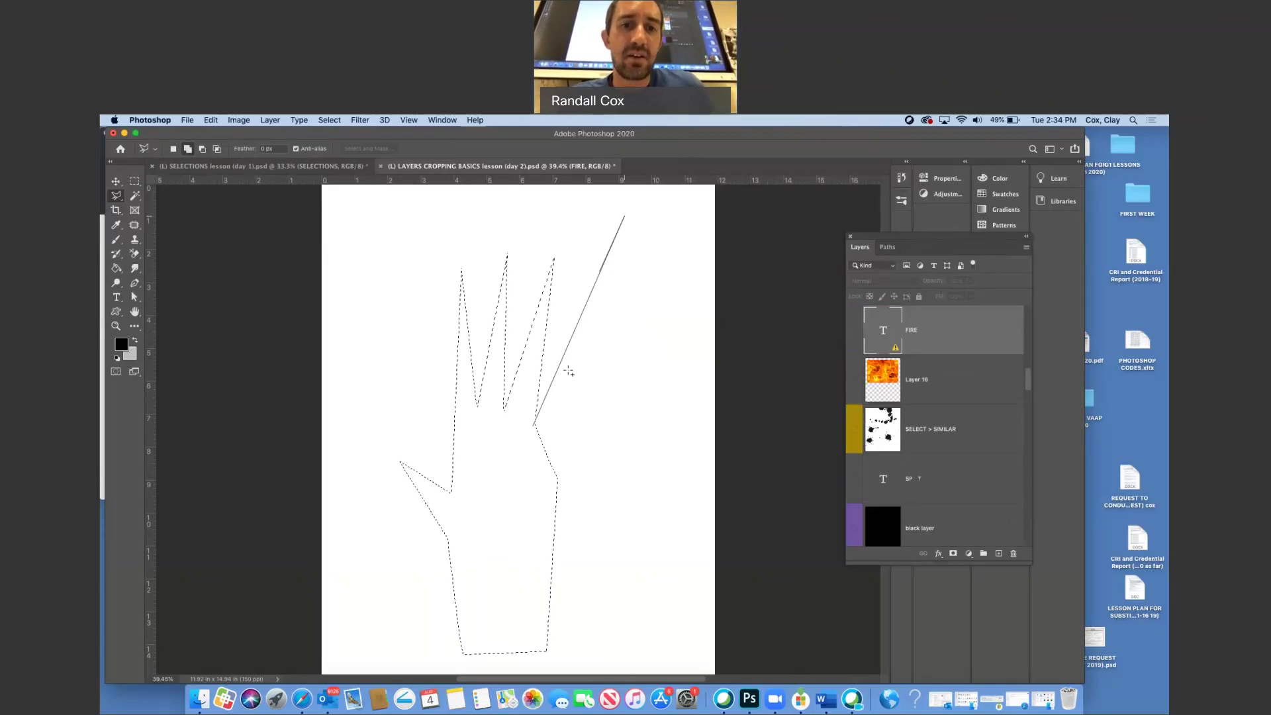
{"action": "left_click", "coordinate": [550, 484]}
{"action": "left_click", "coordinate": [535, 425]}
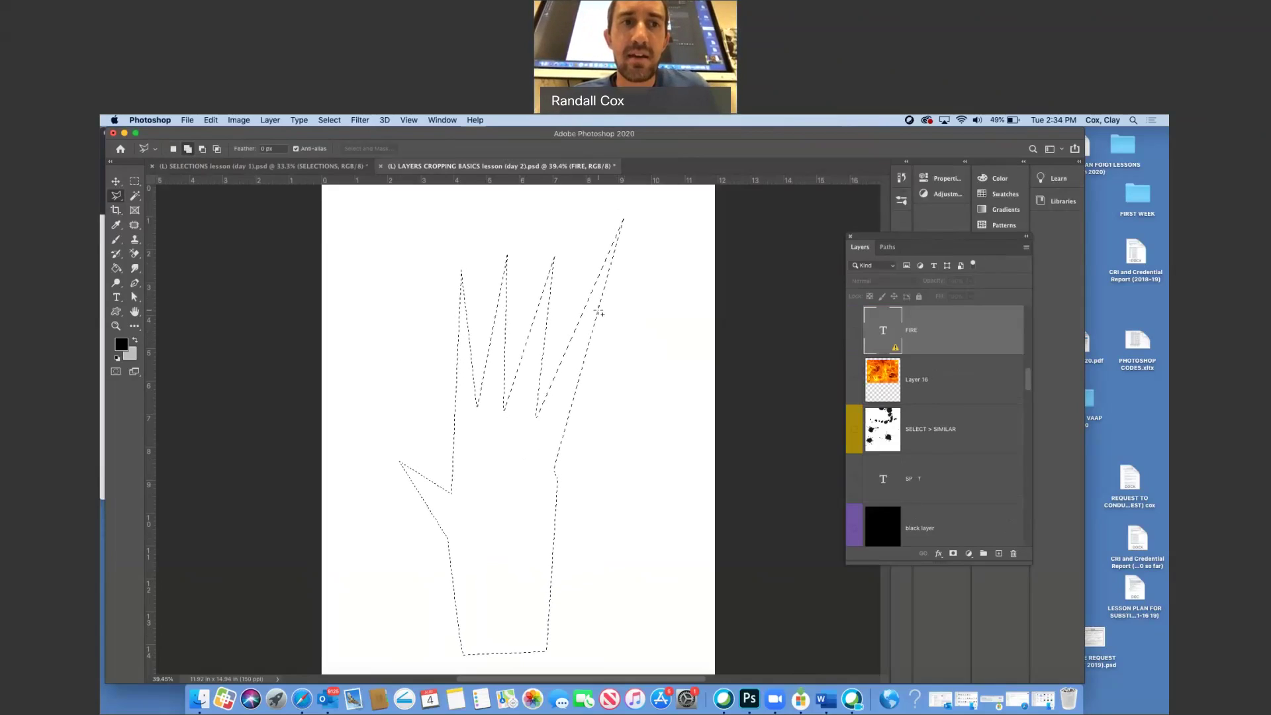
Step: Trim the long tip off the rightmost finger with the Polygonal Lasso in Subtract from Selection mode
{"action": "left_click", "coordinate": [202, 149]}
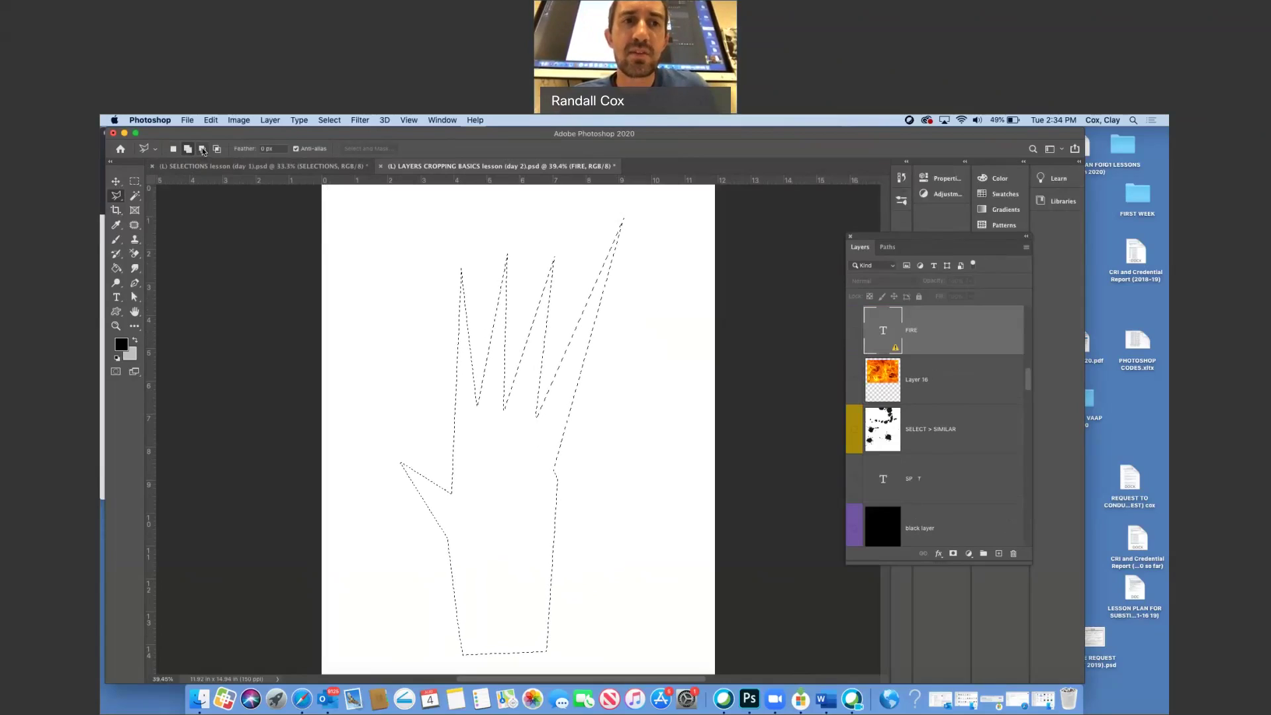
{"action": "left_click", "coordinate": [595, 257]}
{"action": "left_click", "coordinate": [582, 391]}
{"action": "left_click", "coordinate": [666, 296]}
{"action": "left_click", "coordinate": [651, 197]}
{"action": "double_click", "coordinate": [602, 200]}
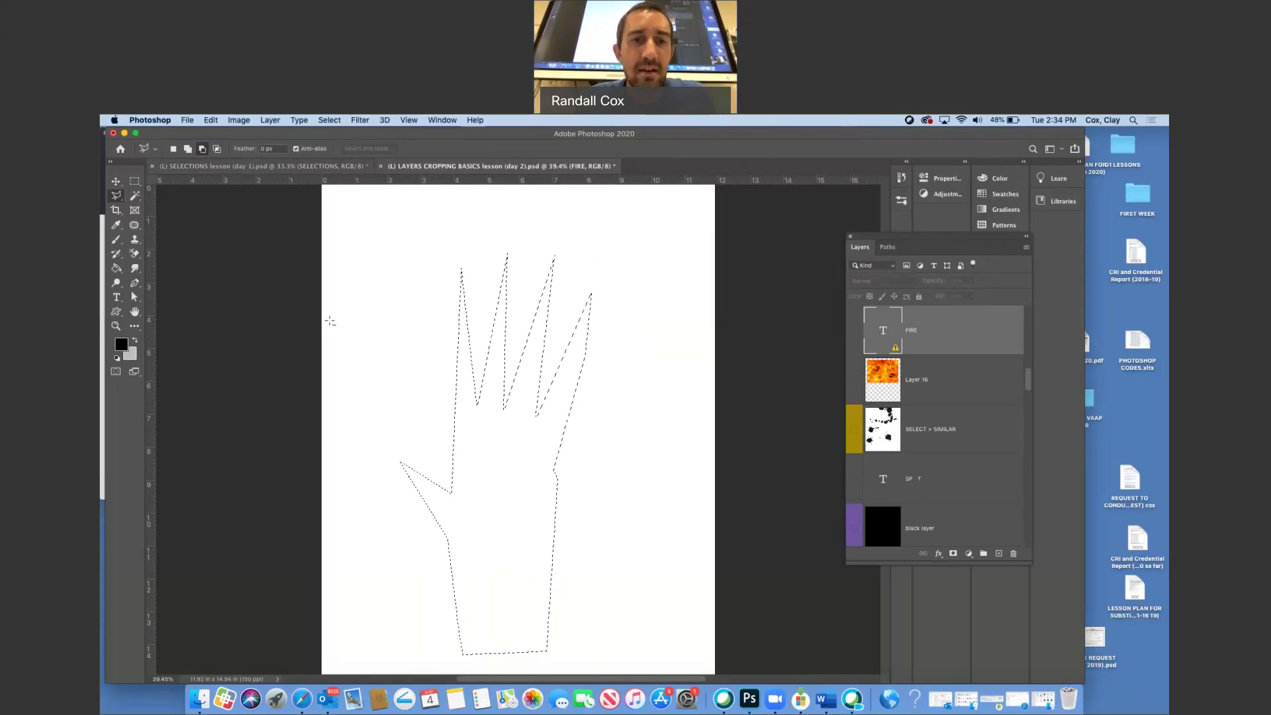
Step: Subtract the pointed thumb on the hand's left side from the selection with the Polygonal Lasso
{"action": "left_click", "coordinate": [452, 469]}
{"action": "left_click", "coordinate": [342, 459]}
{"action": "key", "text": "Escape"}
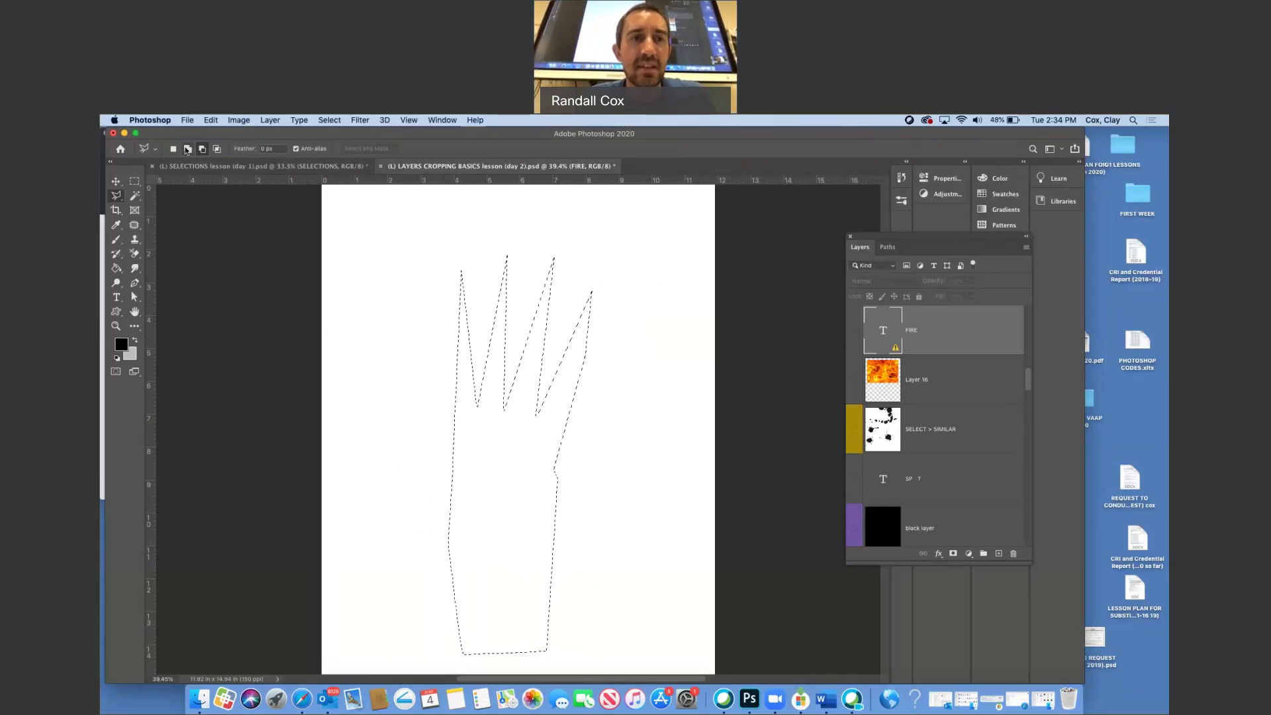
Step: Add a blunt thumb on the palm's right side, using the Polygonal Lasso in Add to Selection mode
{"action": "left_click", "coordinate": [554, 469]}
{"action": "left_click", "coordinate": [627, 444]}
{"action": "left_click", "coordinate": [631, 465]}
{"action": "left_click", "coordinate": [625, 482]}
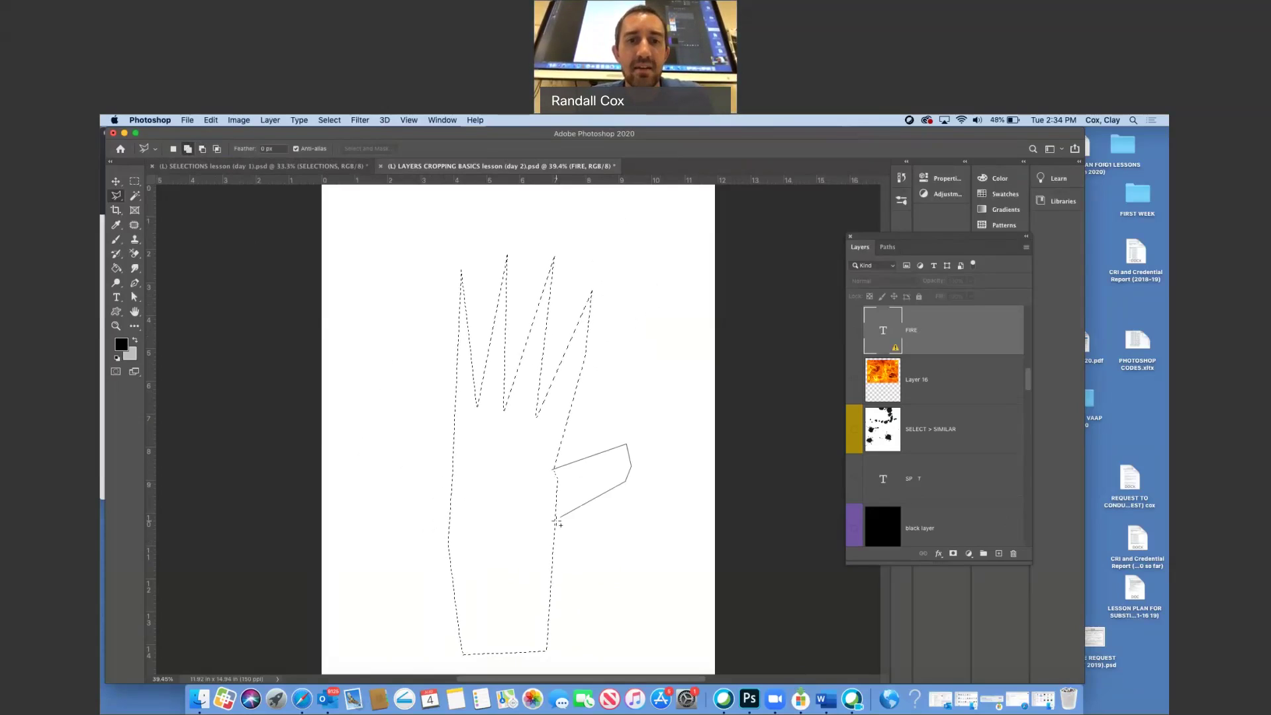
{"action": "left_click", "coordinate": [534, 528]}
{"action": "double_click", "coordinate": [517, 488]}
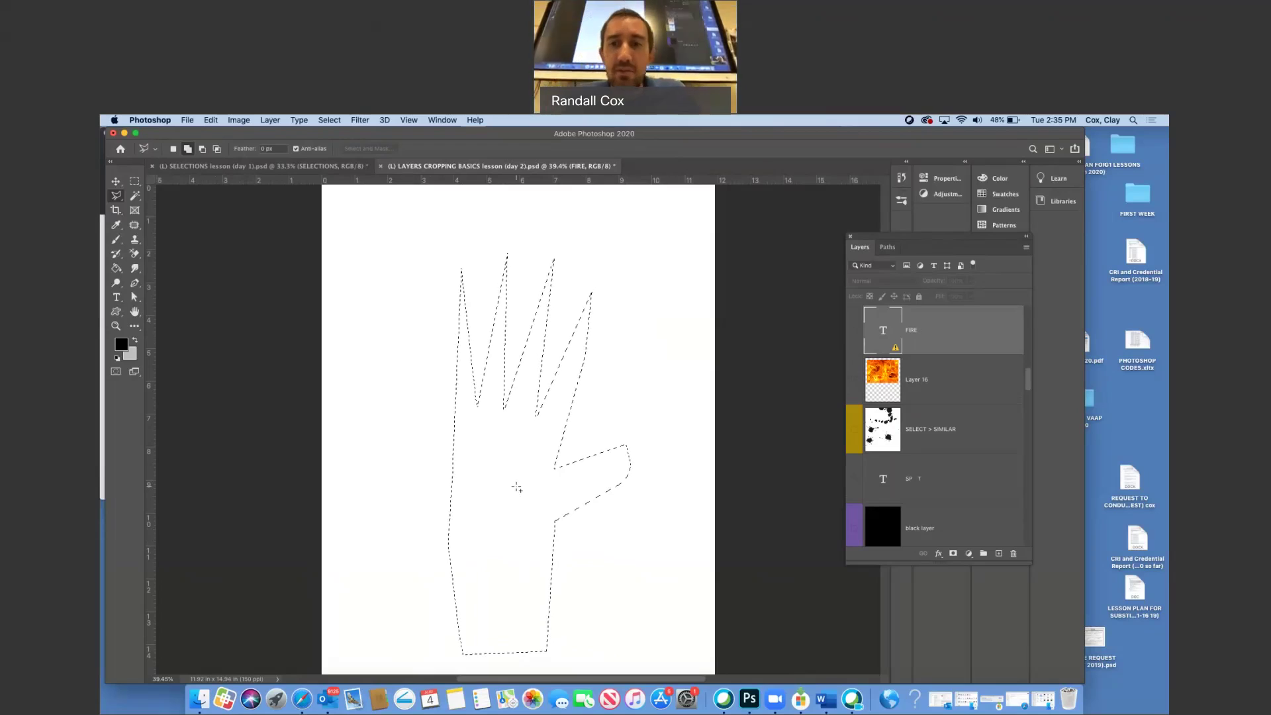
Step: Show Layer 22 to view its enlarged toolbar image, and hide it again
{"action": "scroll", "coordinate": [947, 469], "scroll_direction": "down", "scroll_amount": 10}
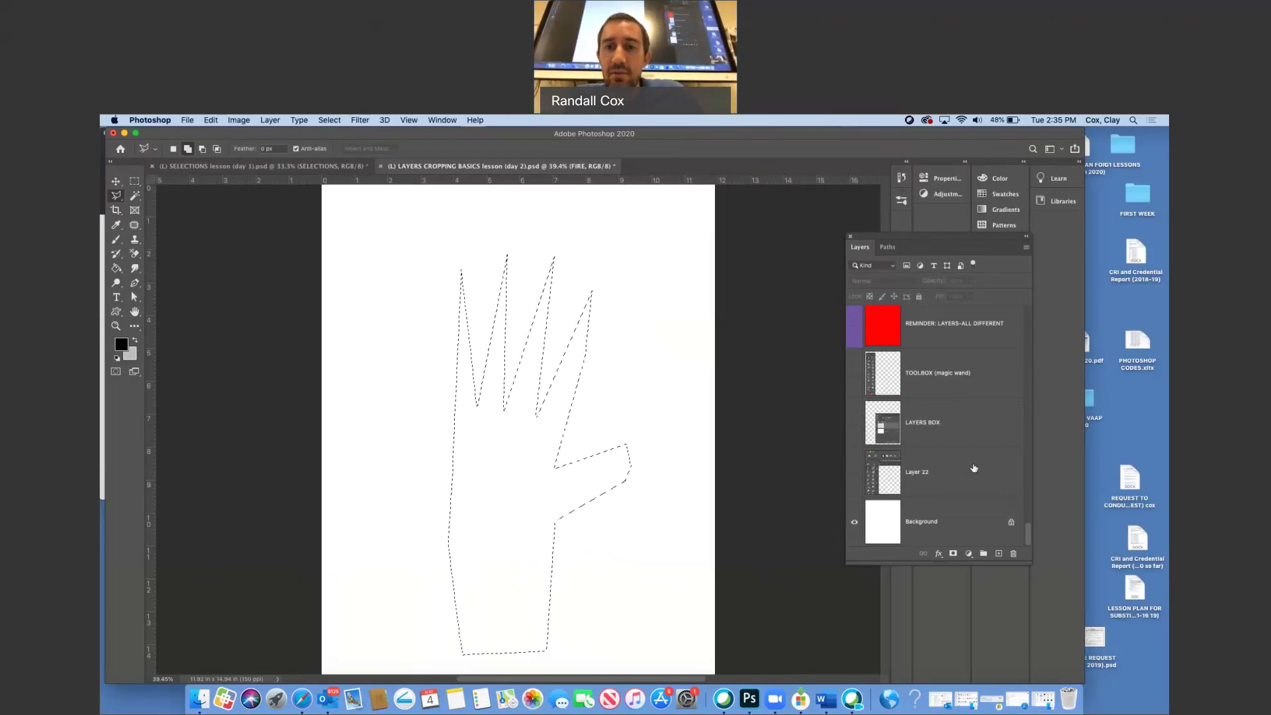
{"action": "left_click", "coordinate": [857, 474]}
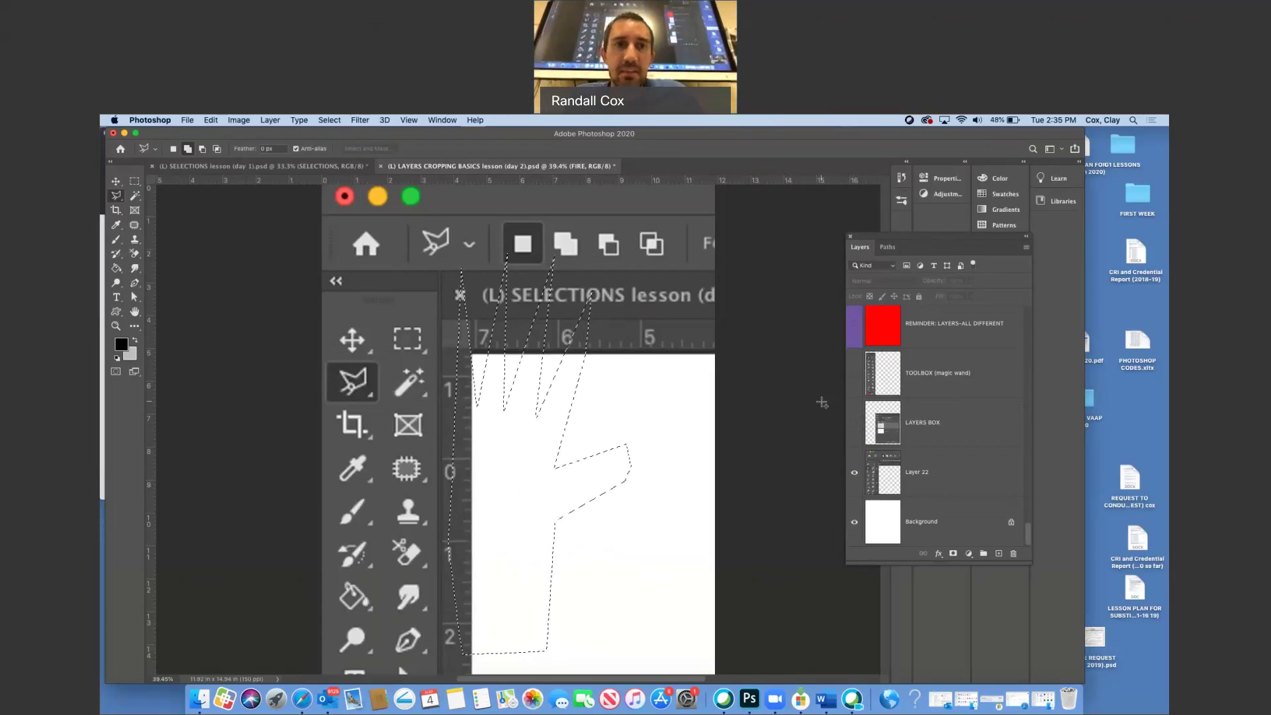
{"action": "left_click", "coordinate": [854, 473]}
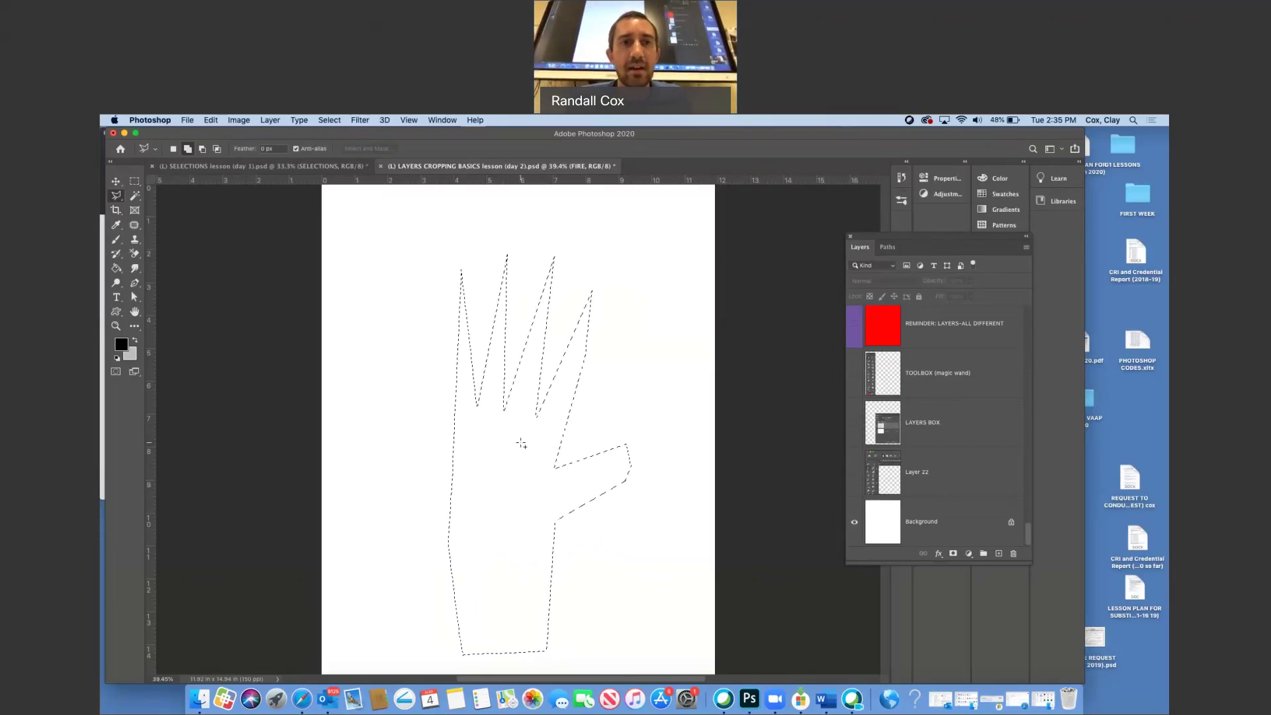
Step: Deselect the hand selection and restore it with Reselect
{"action": "left_click", "coordinate": [328, 120]}
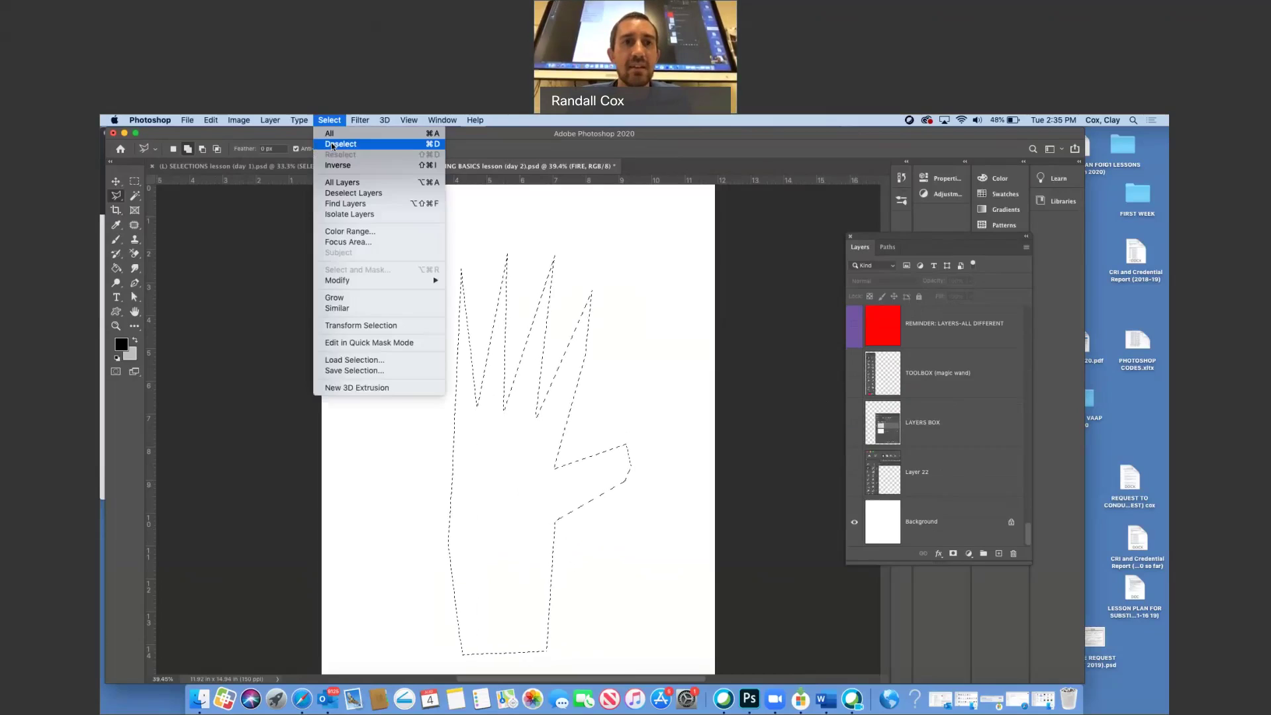
{"action": "left_click", "coordinate": [333, 145]}
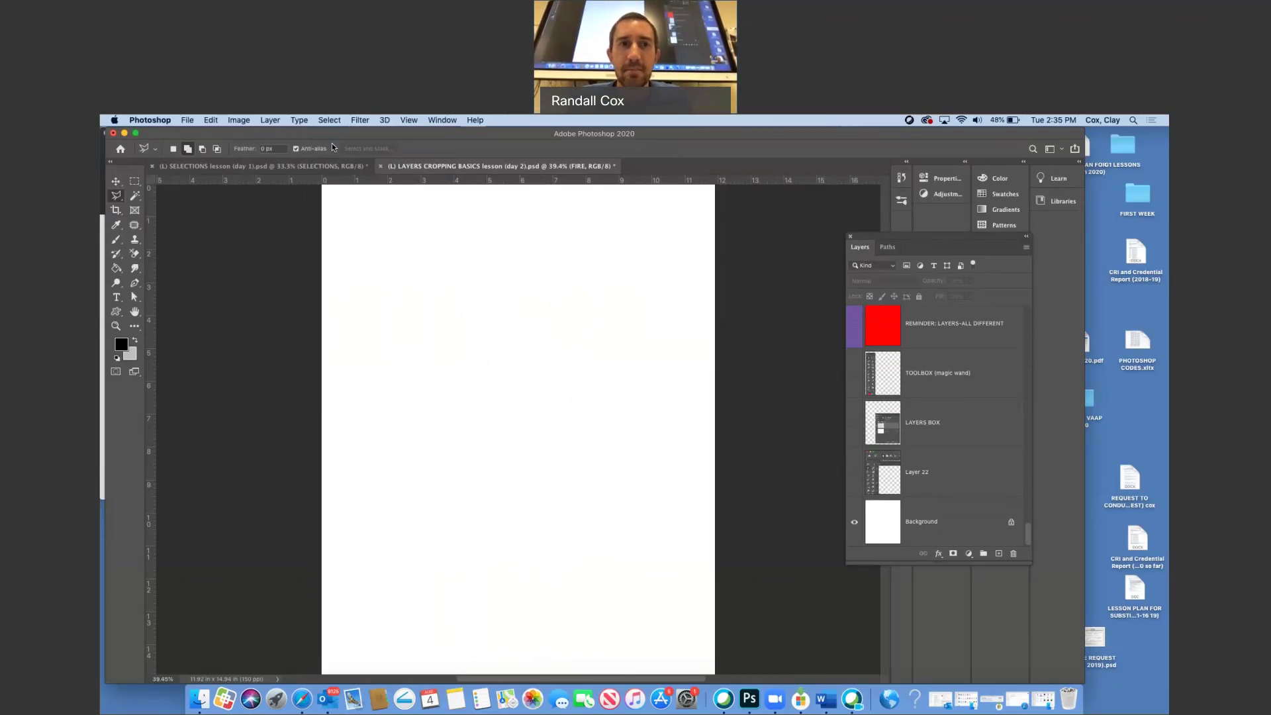
{"action": "left_click", "coordinate": [329, 120]}
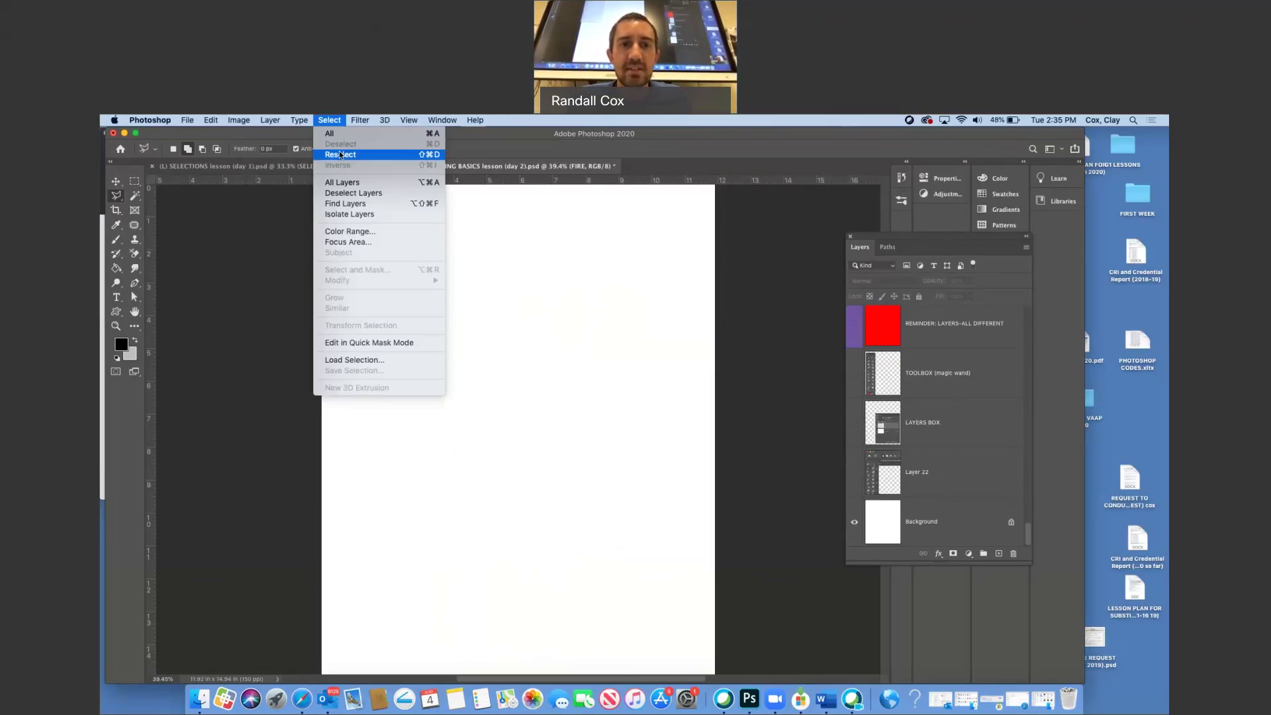
{"action": "left_click", "coordinate": [341, 155]}
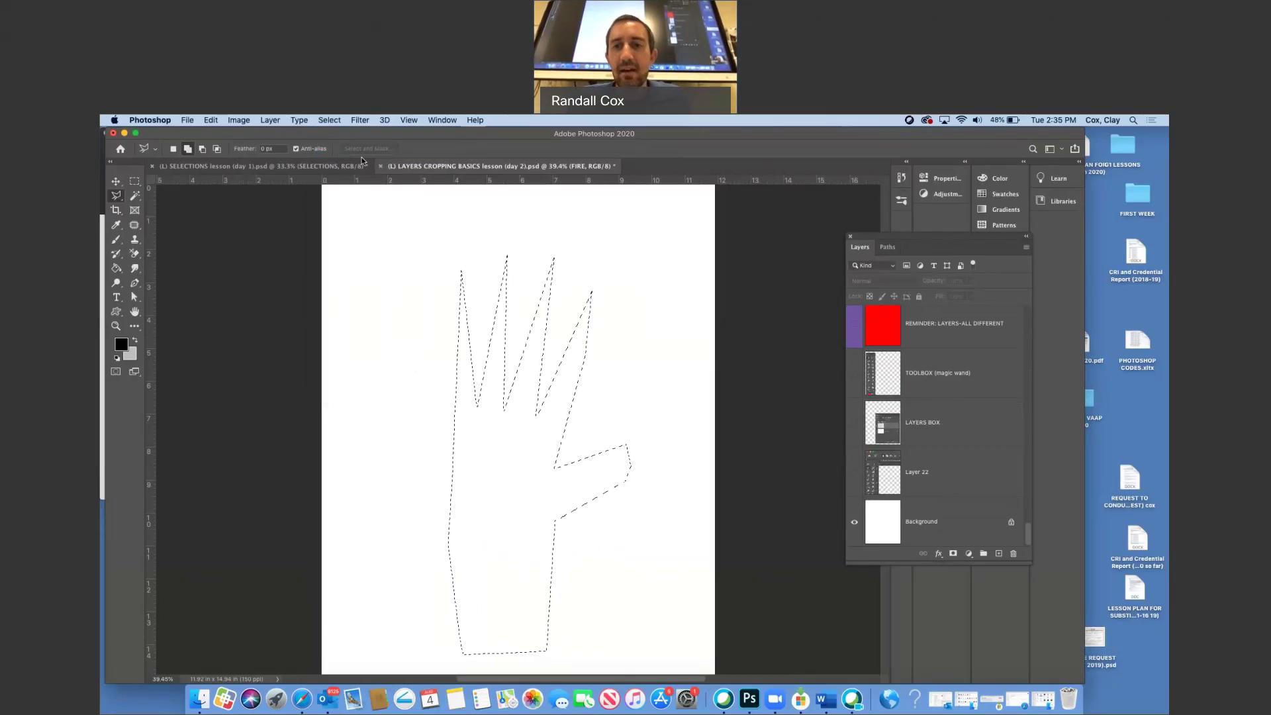
Step: Create a blank layer directly above the Background and fill the hand selection with black using the Paint Bucket
{"action": "key", "text": "super+j"}
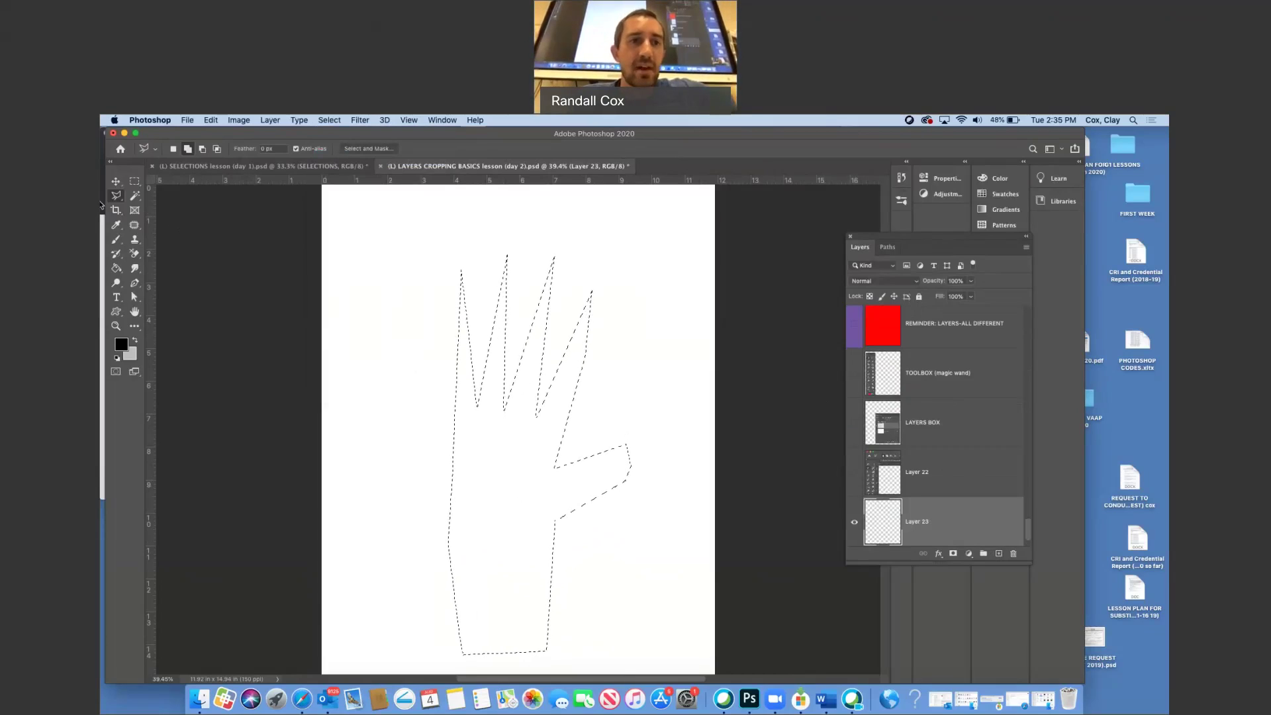
{"action": "left_click", "coordinate": [122, 270]}
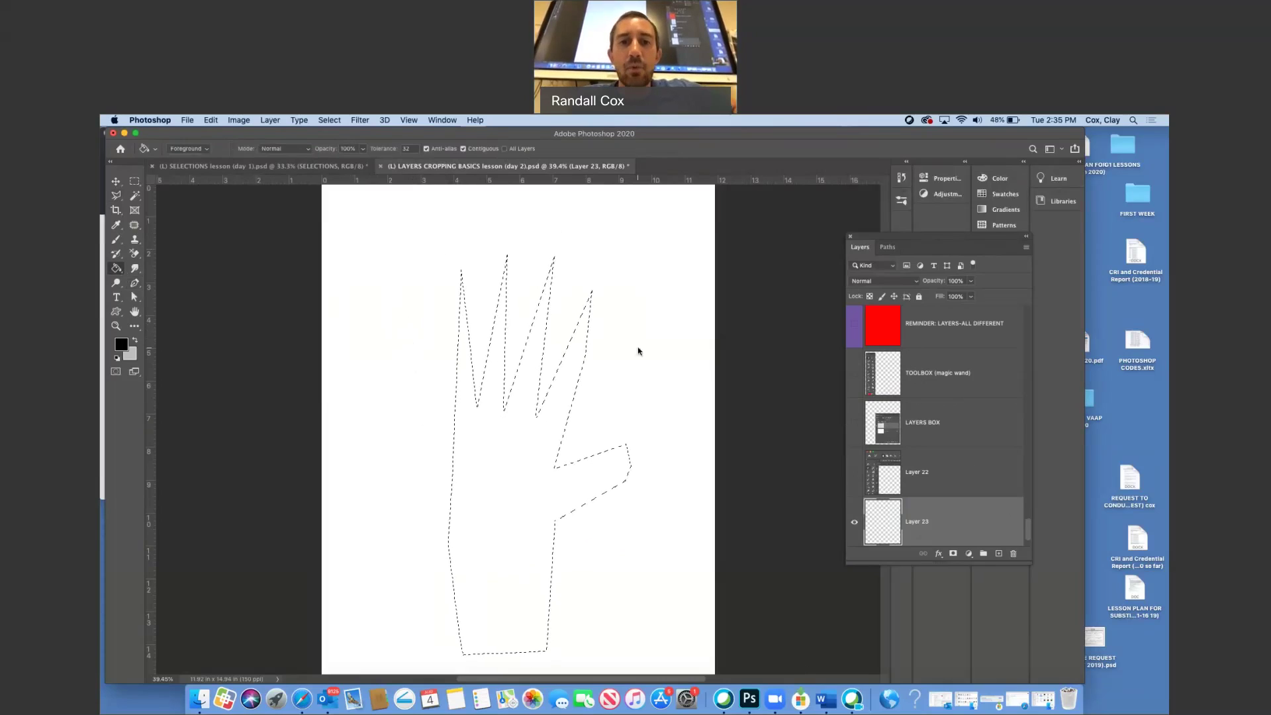
{"action": "left_click", "coordinate": [522, 444]}
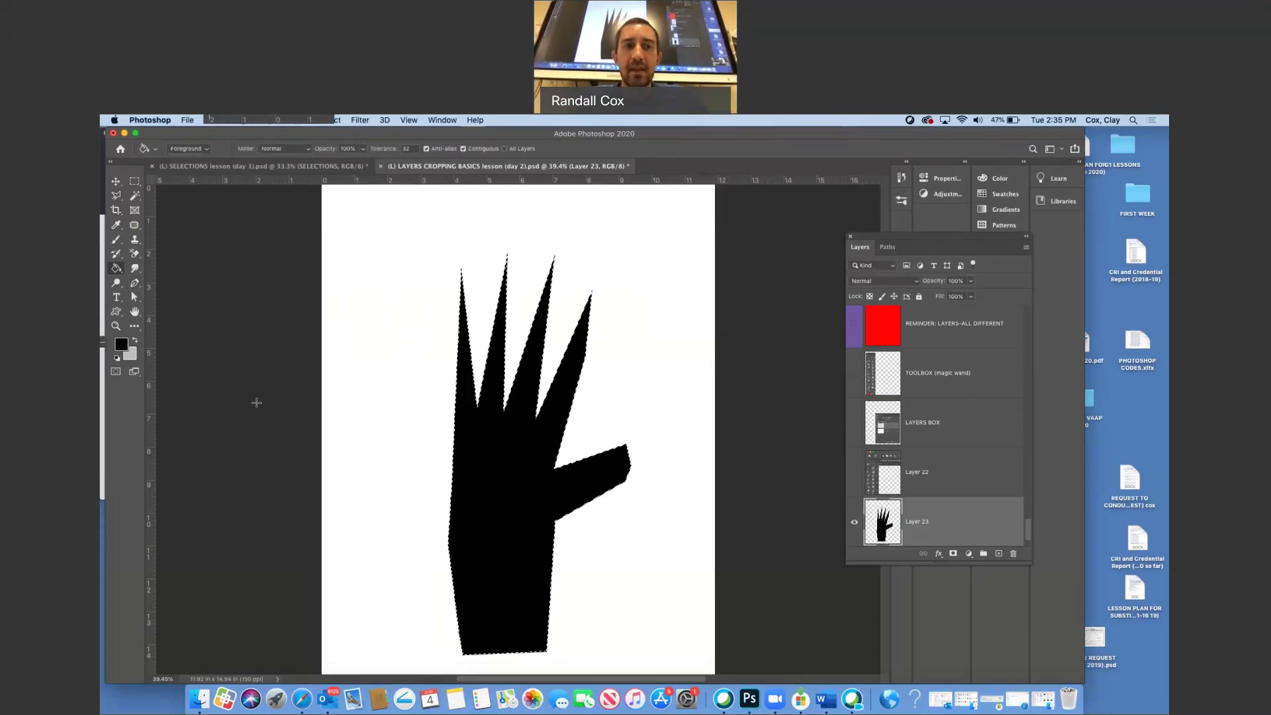
Step: Set the foreground color to red (ee0000) and fill the hand selection with it
{"action": "left_click", "coordinate": [124, 346]}
{"action": "left_click", "coordinate": [750, 344]}
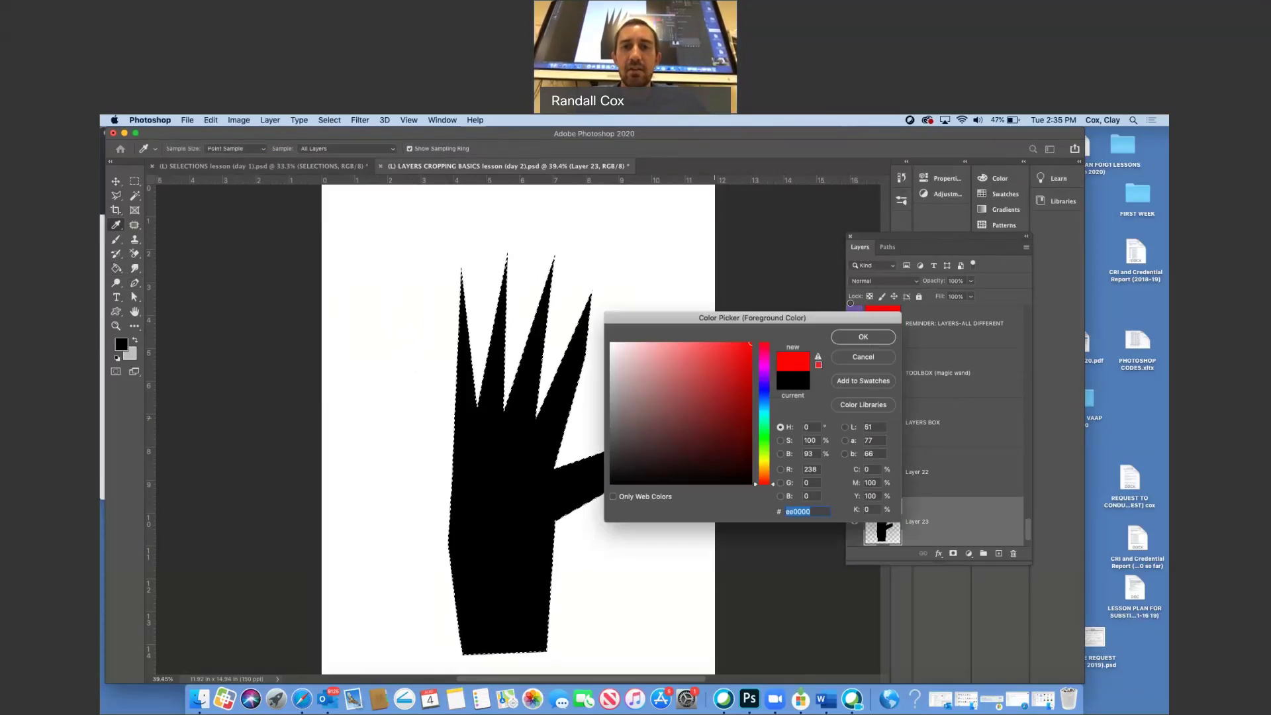
{"action": "left_click", "coordinate": [859, 336]}
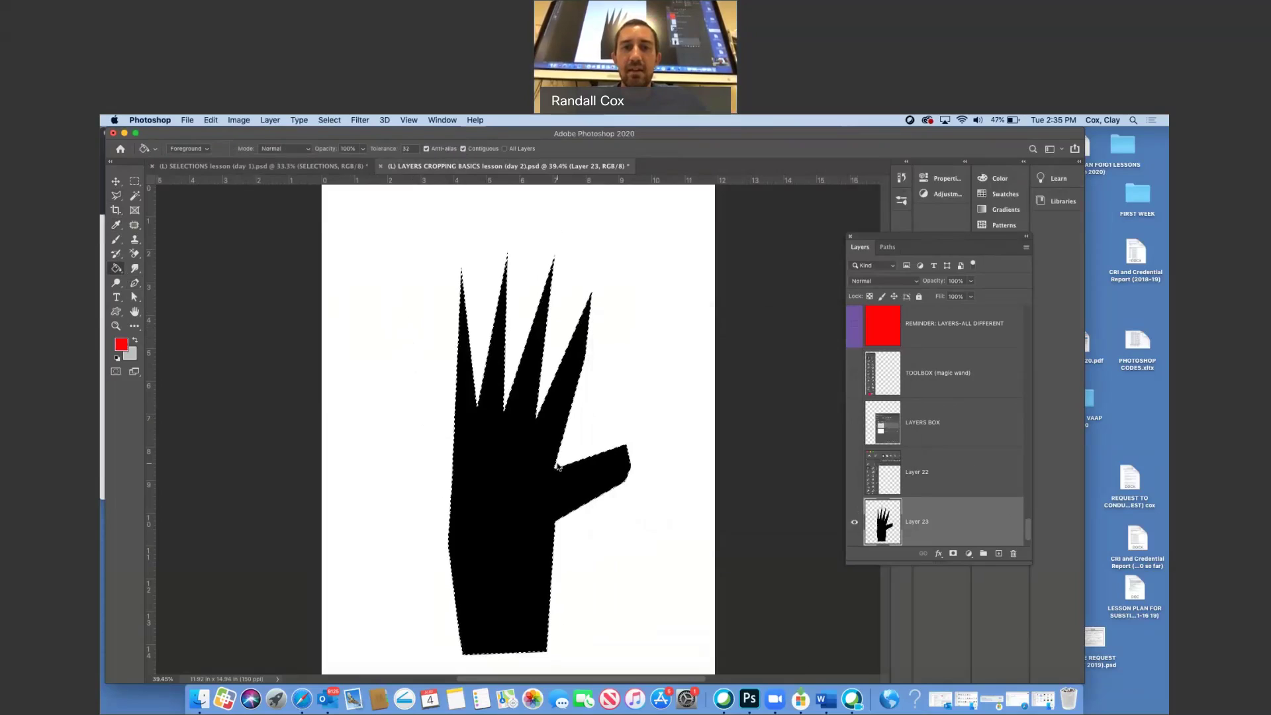
{"action": "left_click", "coordinate": [522, 477]}
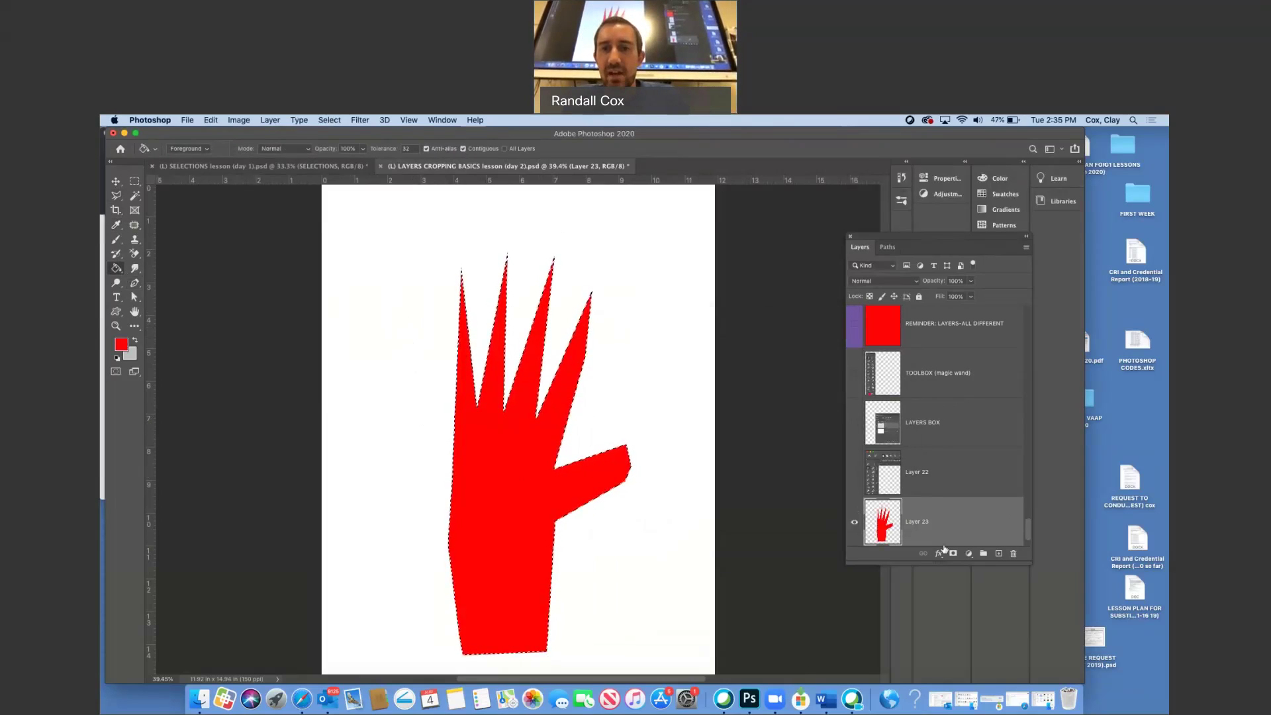
Step: Replace the filled hand layer with a new blank layer and scribble red Brush strokes across the hand selection
{"action": "left_click_drag", "start_coordinate": [984, 520], "coordinate": [1013, 553]}
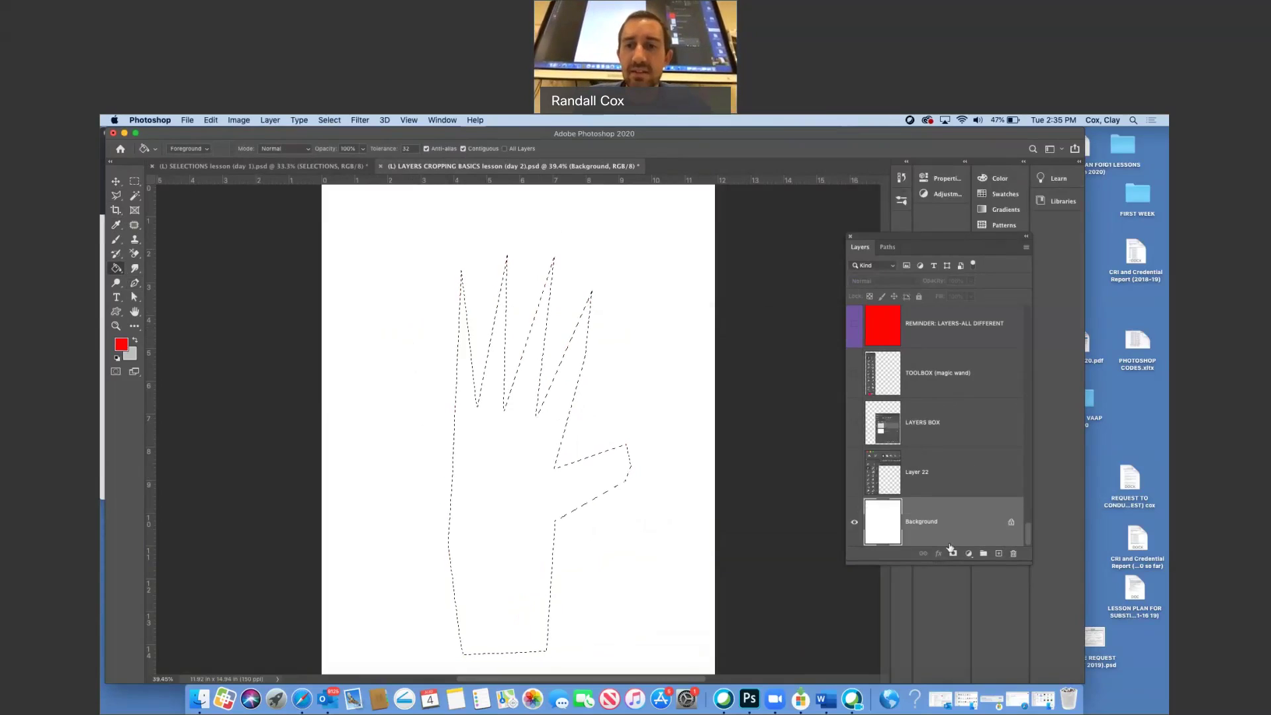
{"action": "left_click", "coordinate": [999, 555]}
{"action": "left_click", "coordinate": [117, 240]}
{"action": "mouse_move", "coordinate": [443, 289]}
{"action": "left_mouse_down"}
{"action": "mouse_move", "coordinate": [538, 310]}
{"action": "mouse_move", "coordinate": [404, 484]}
{"action": "mouse_move", "coordinate": [513, 526]}
{"action": "mouse_move", "coordinate": [460, 622]}
{"action": "left_mouse_up"}
{"action": "mouse_move", "coordinate": [625, 461]}
{"action": "left_mouse_down"}
{"action": "mouse_move", "coordinate": [523, 463]}
{"action": "mouse_move", "coordinate": [477, 437]}
{"action": "mouse_move", "coordinate": [457, 475]}
{"action": "left_mouse_up"}
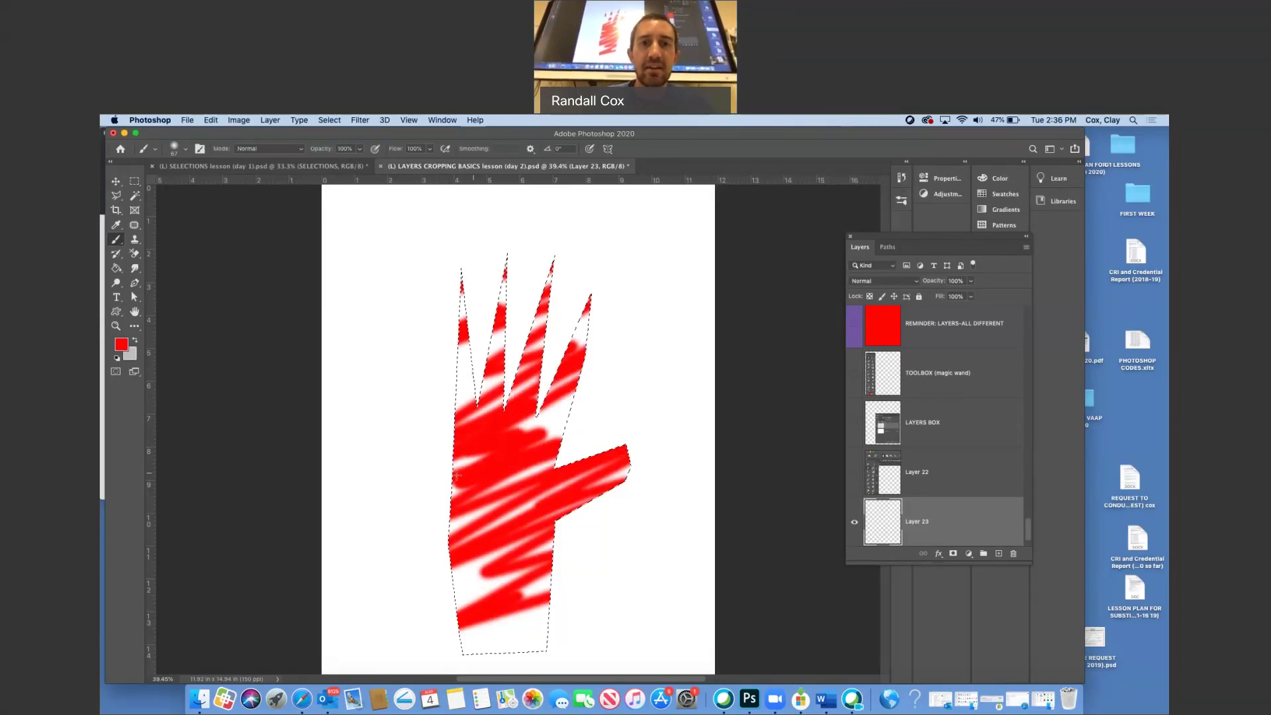
Step: Deselect the hand and delete the layer with the red brush strokes
{"action": "left_click", "coordinate": [327, 121]}
{"action": "left_click", "coordinate": [333, 150]}
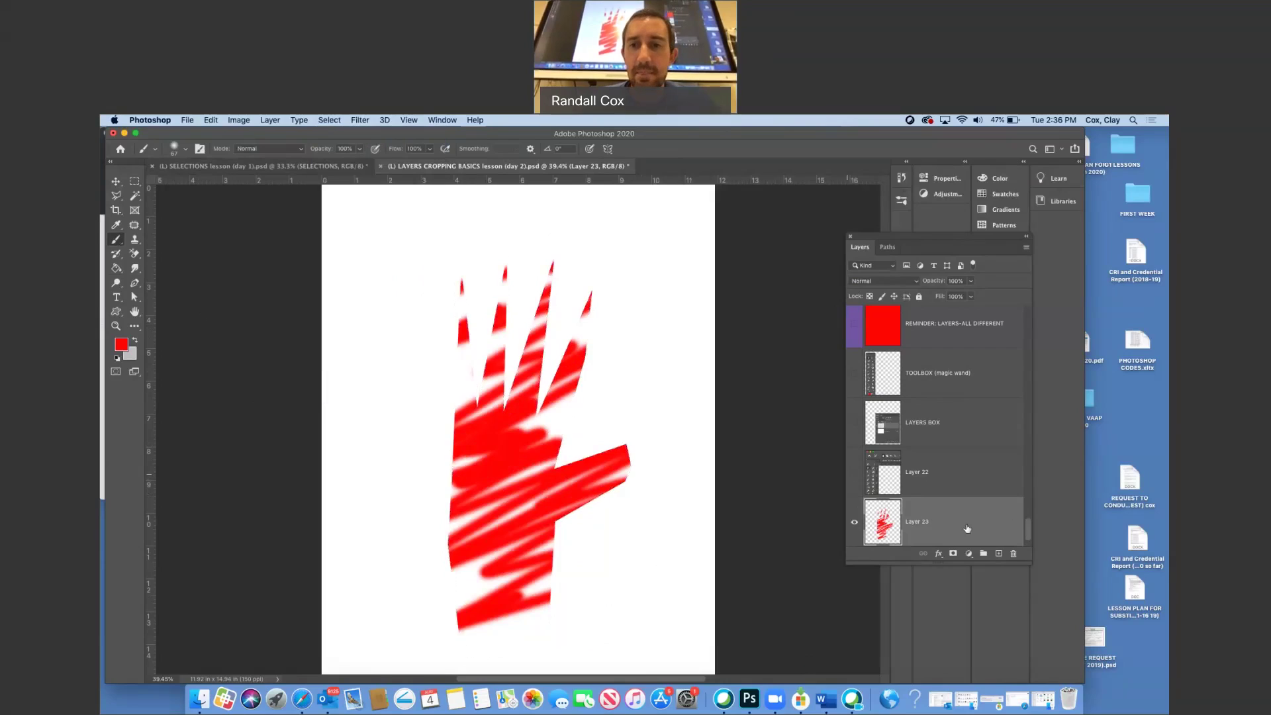
{"action": "left_click_drag", "start_coordinate": [1013, 521], "coordinate": [1014, 554]}
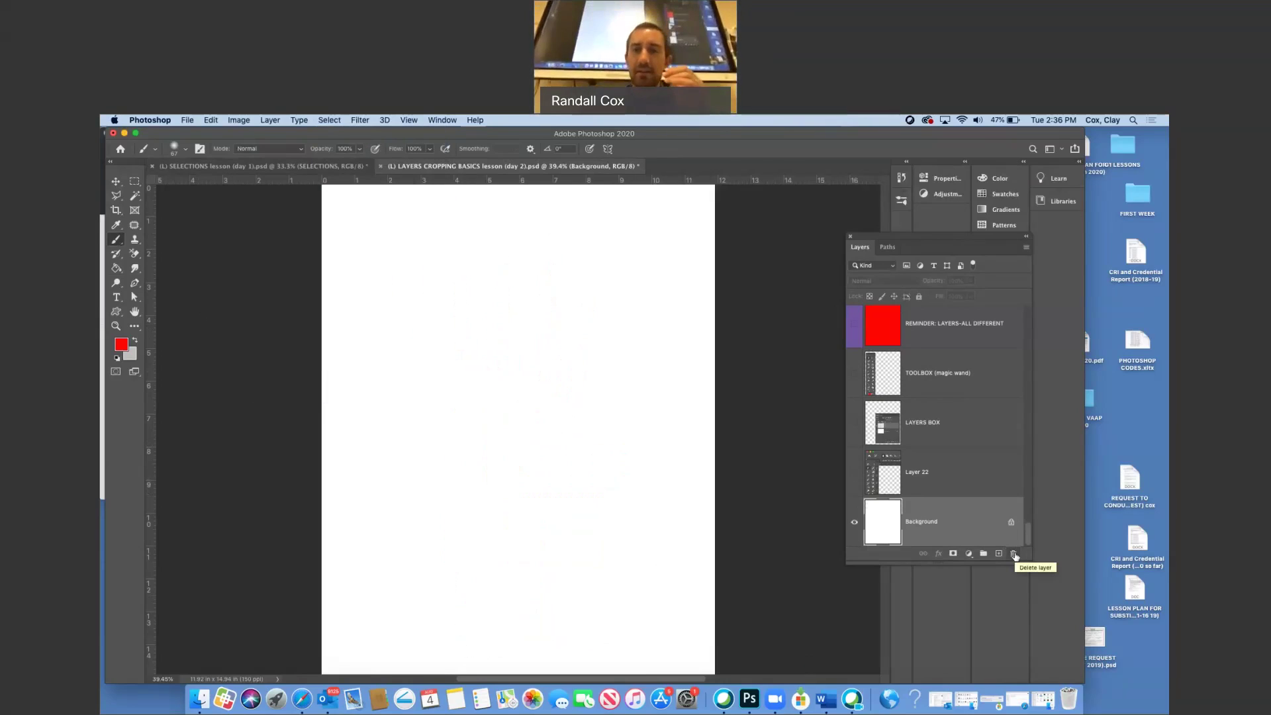
Step: Show Layer 22's toolbar image, activate the Polygonal Lasso tool, and hide the layer again
{"action": "left_click", "coordinate": [855, 475]}
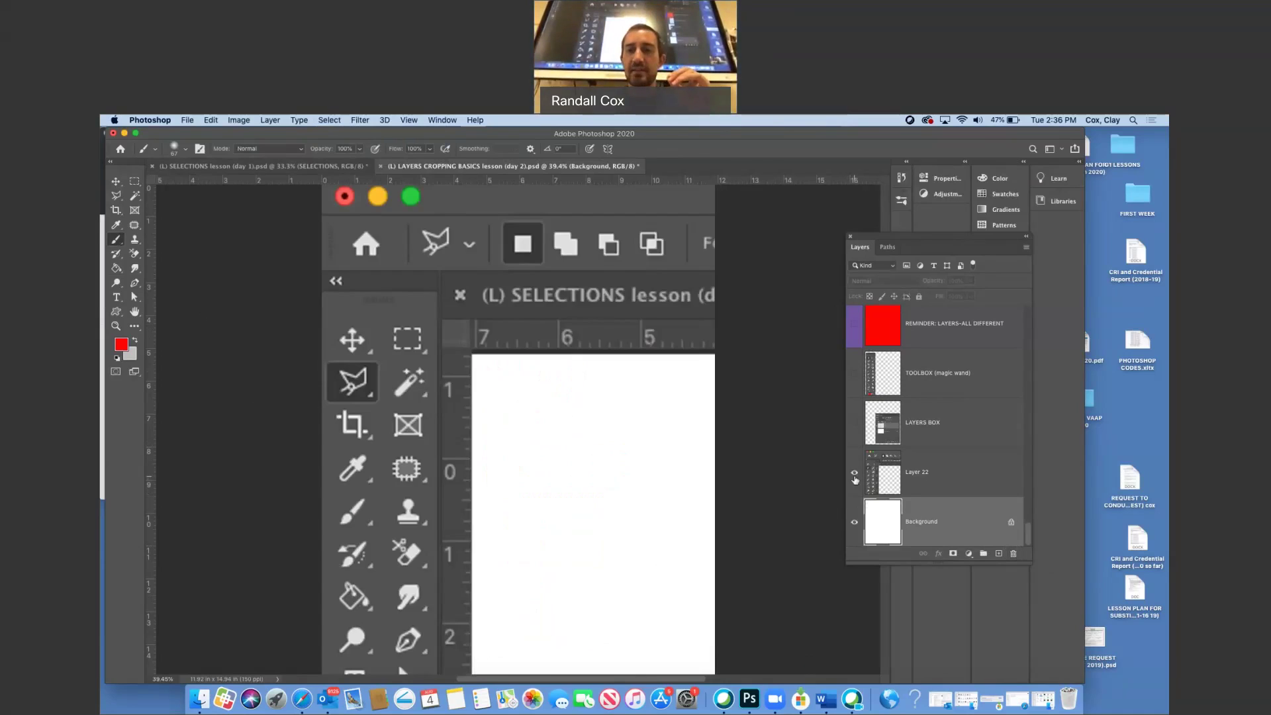
{"action": "left_click", "coordinate": [115, 197]}
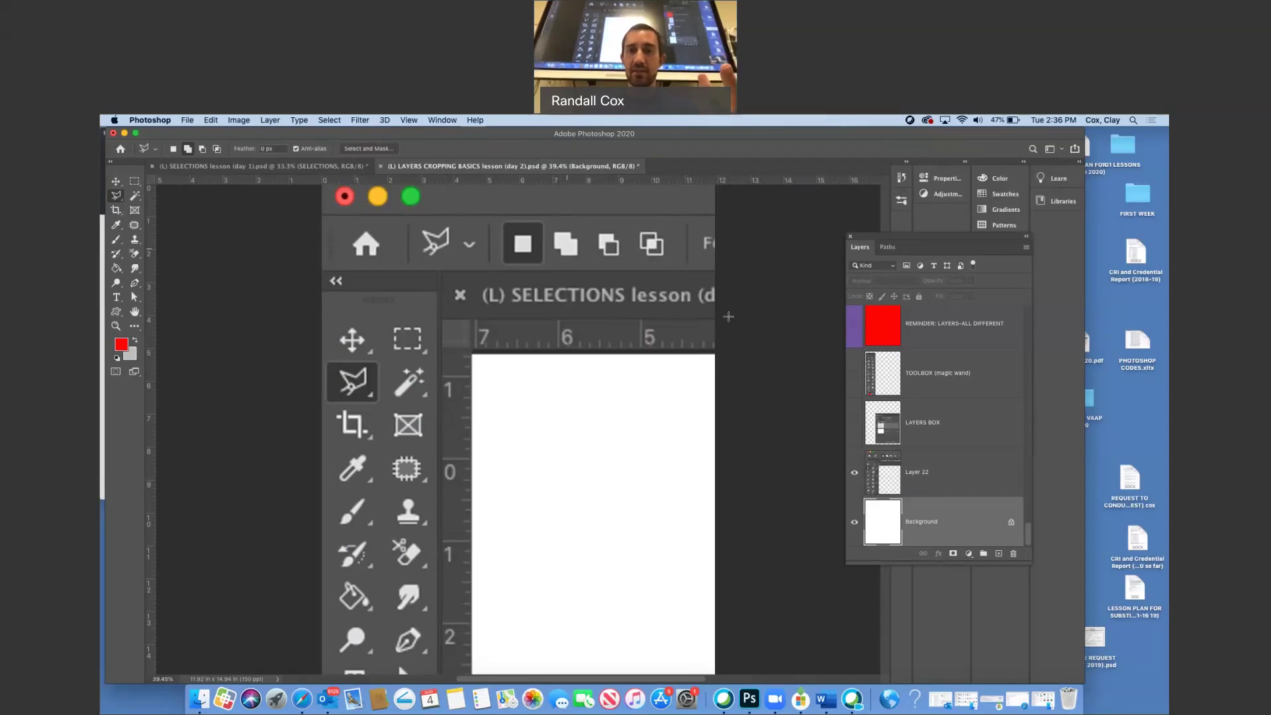
{"action": "left_click", "coordinate": [854, 472]}
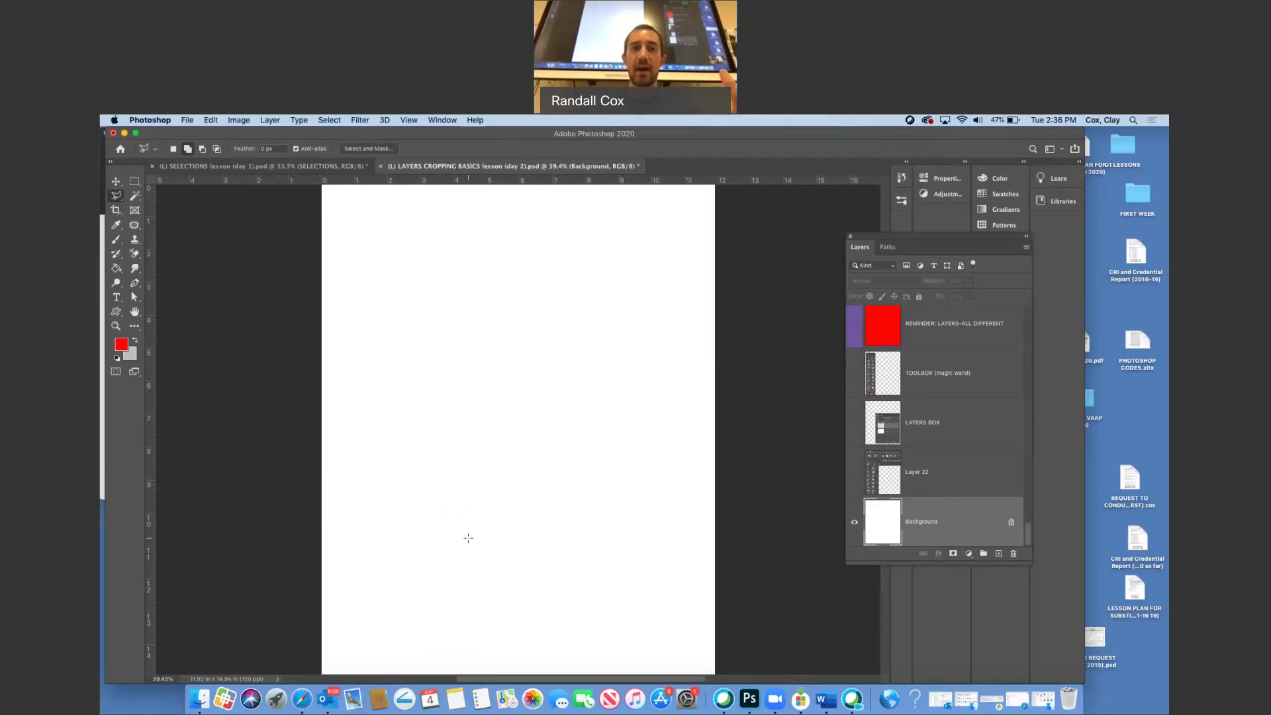
Step: Start a human-figure outline with the Polygonal Lasso, tracing the head, right shoulder and right arm up to the armpit
{"action": "left_click", "coordinate": [480, 318]}
{"action": "left_click", "coordinate": [491, 272]}
{"action": "left_click", "coordinate": [525, 278]}
{"action": "left_click", "coordinate": [528, 308]}
{"action": "left_click", "coordinate": [516, 329]}
{"action": "left_click", "coordinate": [569, 341]}
{"action": "left_click", "coordinate": [578, 453]}
{"action": "left_click", "coordinate": [562, 452]}
{"action": "left_click", "coordinate": [543, 375]}
{"action": "left_click", "coordinate": [531, 375]}
Step: Continue the figure's Polygonal Lasso outline down the right side, around both legs and up to the left waist
{"action": "left_click", "coordinate": [548, 554]}
{"action": "left_click", "coordinate": [580, 614]}
{"action": "left_click", "coordinate": [535, 621]}
{"action": "left_click", "coordinate": [498, 477]}
{"action": "left_click", "coordinate": [486, 624]}
{"action": "left_click", "coordinate": [453, 620]}
{"action": "left_click", "coordinate": [444, 579]}
{"action": "left_click", "coordinate": [470, 469]}
{"action": "left_click", "coordinate": [464, 419]}
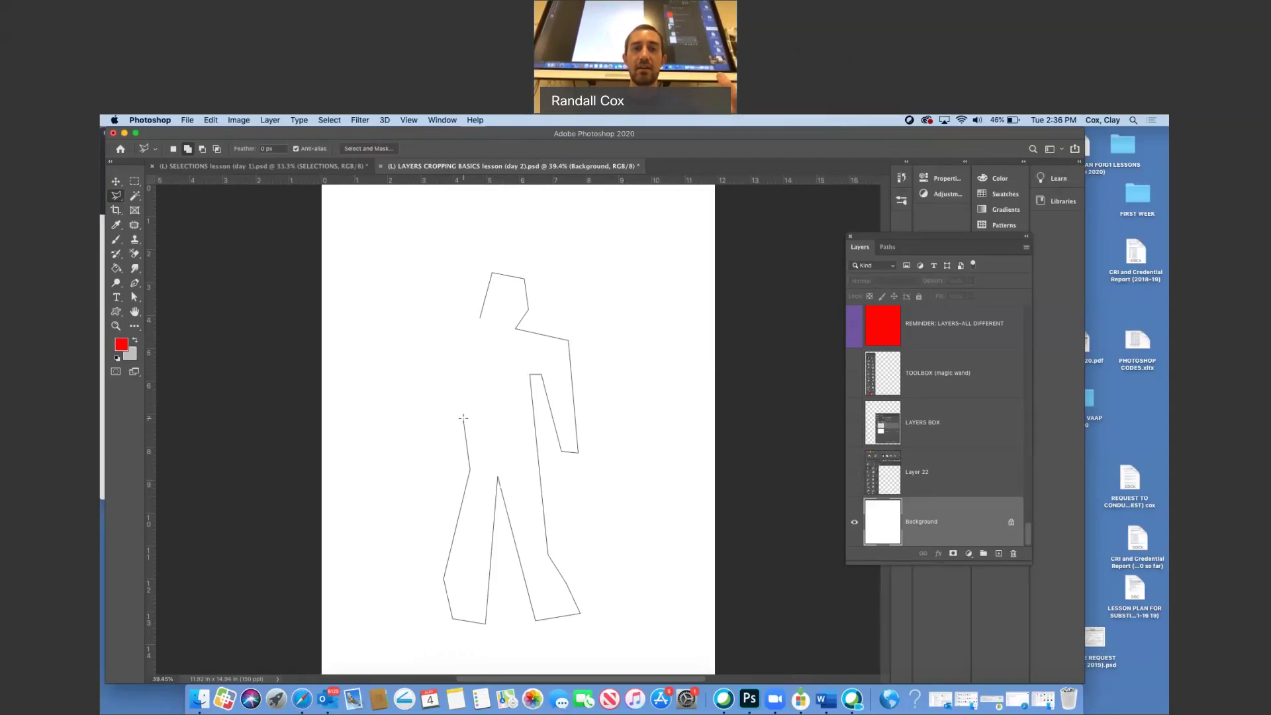
Step: Trace two bent arms on the figure's left side and close the outline at the head to complete the selection
{"action": "left_click", "coordinate": [438, 432]}
{"action": "left_click", "coordinate": [436, 473]}
{"action": "left_click", "coordinate": [408, 471]}
{"action": "left_click", "coordinate": [415, 410]}
{"action": "left_click", "coordinate": [451, 374]}
{"action": "left_click", "coordinate": [433, 367]}
{"action": "left_click", "coordinate": [392, 387]}
{"action": "left_click", "coordinate": [367, 420]}
{"action": "left_click", "coordinate": [367, 382]}
{"action": "left_click", "coordinate": [393, 354]}
{"action": "left_click", "coordinate": [471, 335]}
{"action": "left_click", "coordinate": [481, 321]}
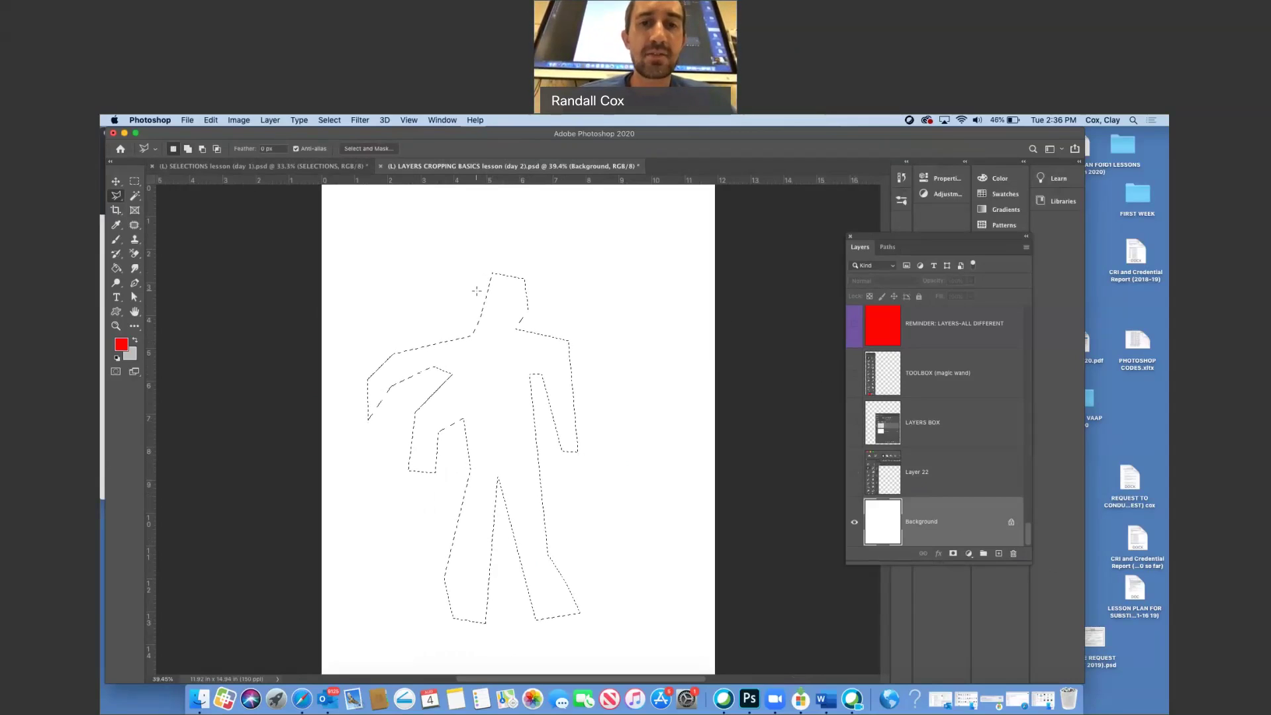
Step: Draw a four-sided selection beside the figure's head in New Selection mode, and undo back to the figure selection
{"action": "left_click", "coordinate": [568, 299]}
{"action": "left_click", "coordinate": [564, 355]}
{"action": "left_click", "coordinate": [632, 361]}
{"action": "left_click", "coordinate": [654, 223]}
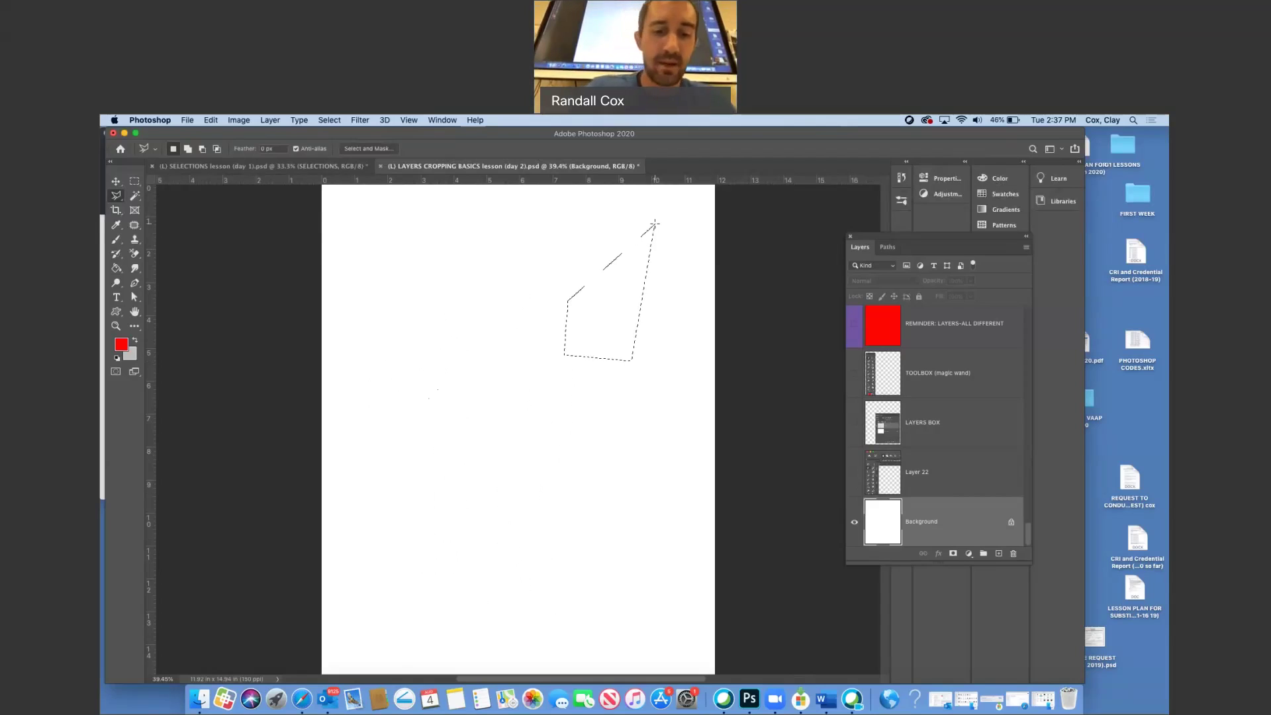
{"action": "key", "text": "Escape"}
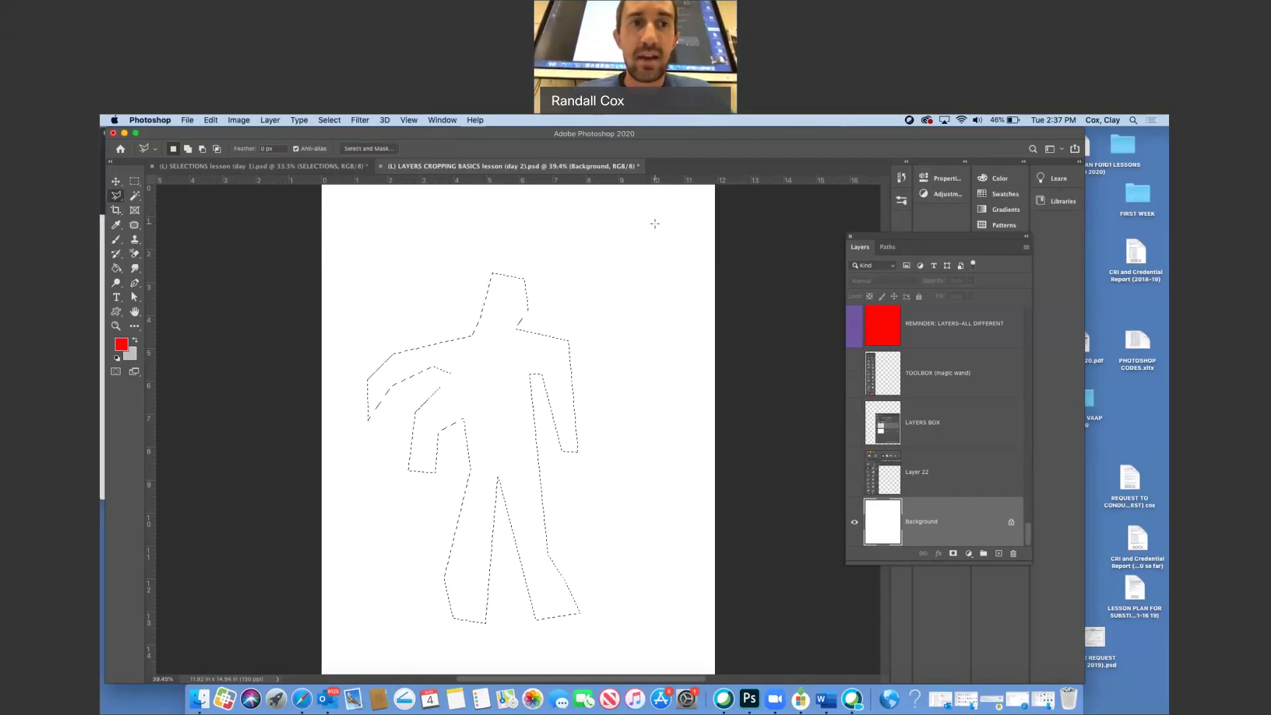
Step: Subtract both arms on the figure's left side, using the Polygonal Lasso in Subtract from Selection mode
{"action": "left_click", "coordinate": [202, 149]}
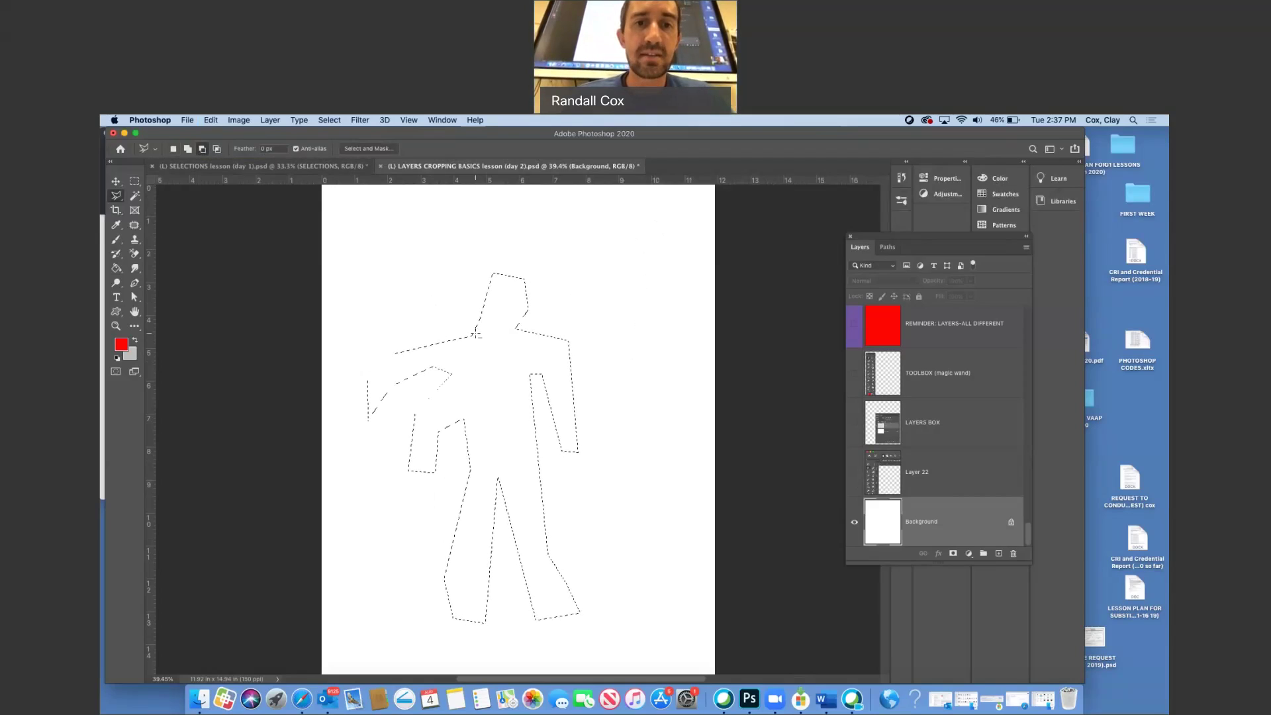
{"action": "mouse_move", "coordinate": [472, 336]}
{"action": "left_mouse_down"}
{"action": "mouse_move", "coordinate": [451, 374]}
{"action": "mouse_move", "coordinate": [384, 432]}
{"action": "mouse_move", "coordinate": [361, 427]}
{"action": "mouse_move", "coordinate": [355, 326]}
{"action": "mouse_move", "coordinate": [436, 302]}
{"action": "left_mouse_up"}
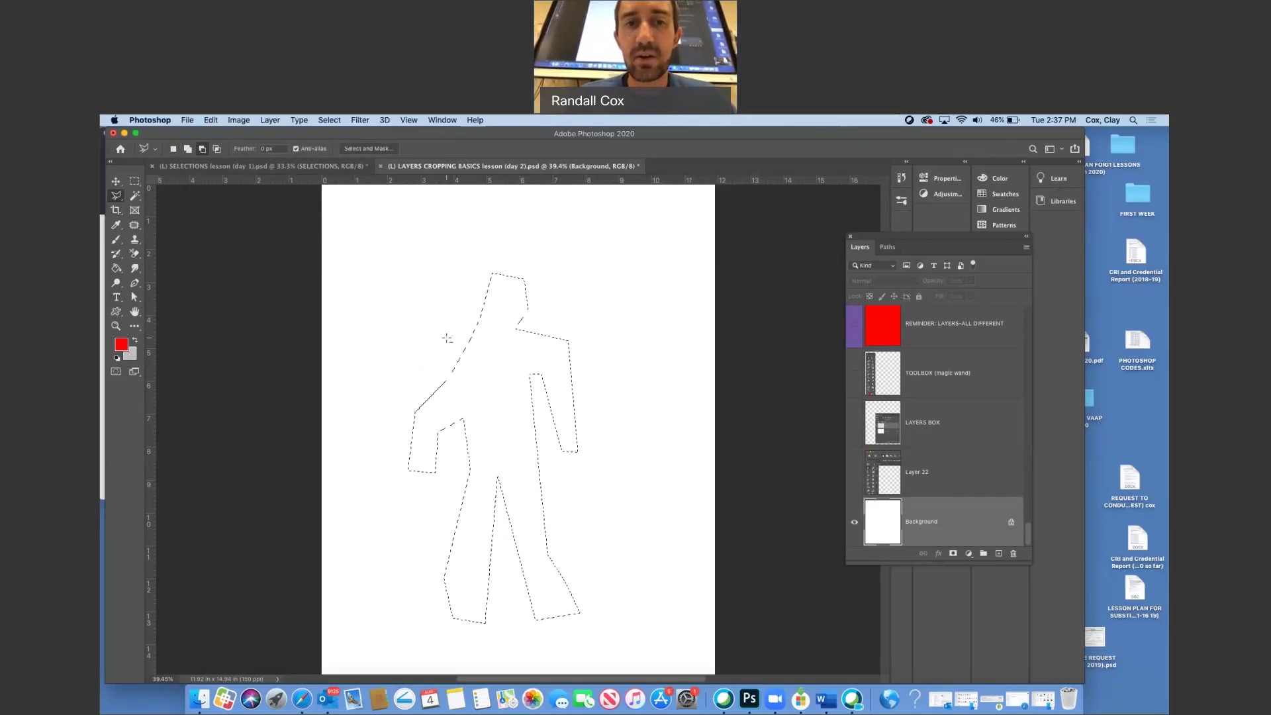
{"action": "mouse_move", "coordinate": [471, 334]}
{"action": "left_mouse_down"}
{"action": "mouse_move", "coordinate": [453, 490]}
{"action": "mouse_move", "coordinate": [382, 447]}
{"action": "mouse_move", "coordinate": [373, 304]}
{"action": "left_mouse_up"}
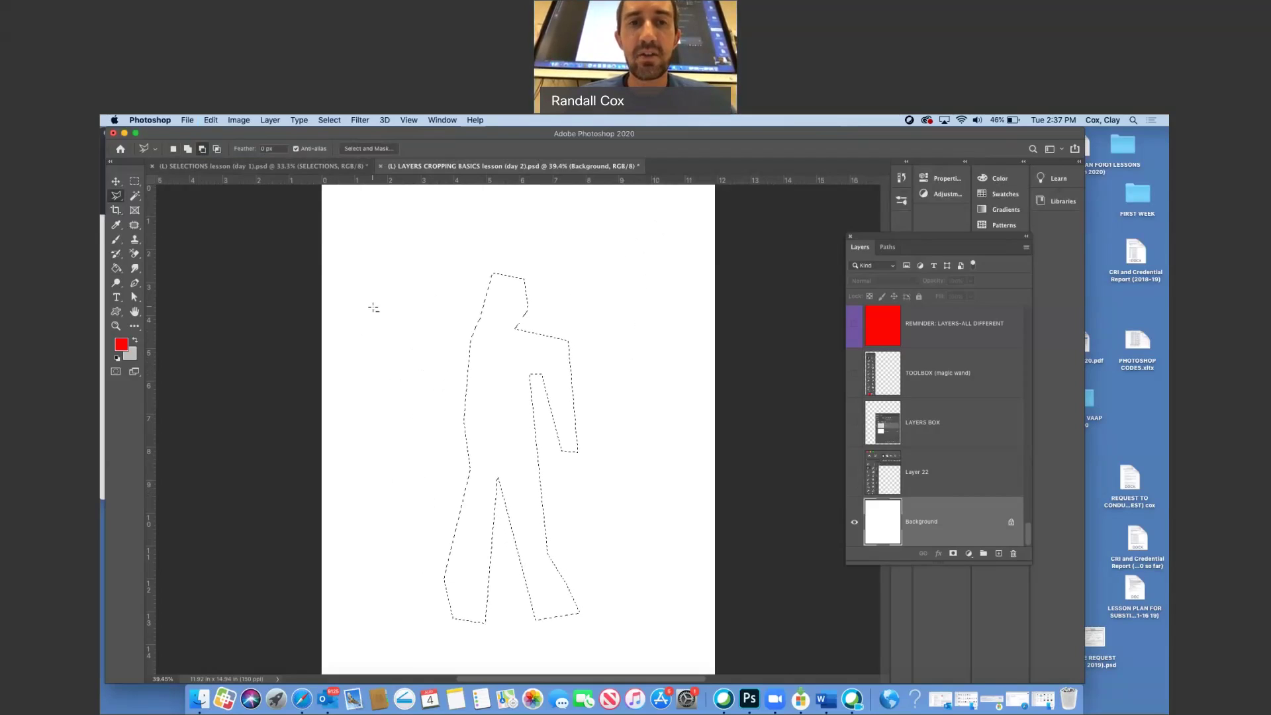
Step: Add a bent arm on the figure's left side with the Polygonal Lasso in Add to Selection mode
{"action": "left_click", "coordinate": [188, 149]}
{"action": "left_click", "coordinate": [476, 329]}
{"action": "left_click", "coordinate": [415, 329]}
{"action": "left_click", "coordinate": [415, 442]}
{"action": "left_click", "coordinate": [435, 444]}
{"action": "left_click", "coordinate": [437, 363]}
{"action": "left_click", "coordinate": [469, 359]}
{"action": "left_click", "coordinate": [475, 329]}
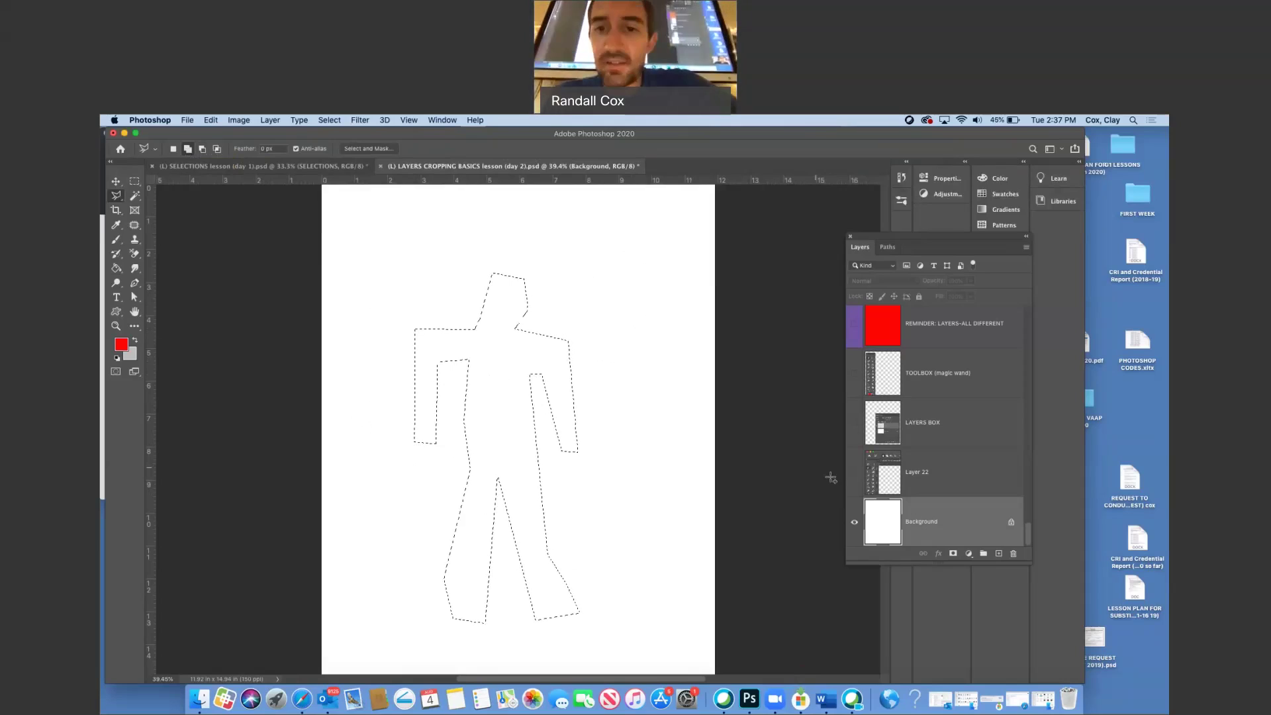
Step: Show Layer 22 briefly, hide it again, and deselect the figure
{"action": "left_click", "coordinate": [855, 472]}
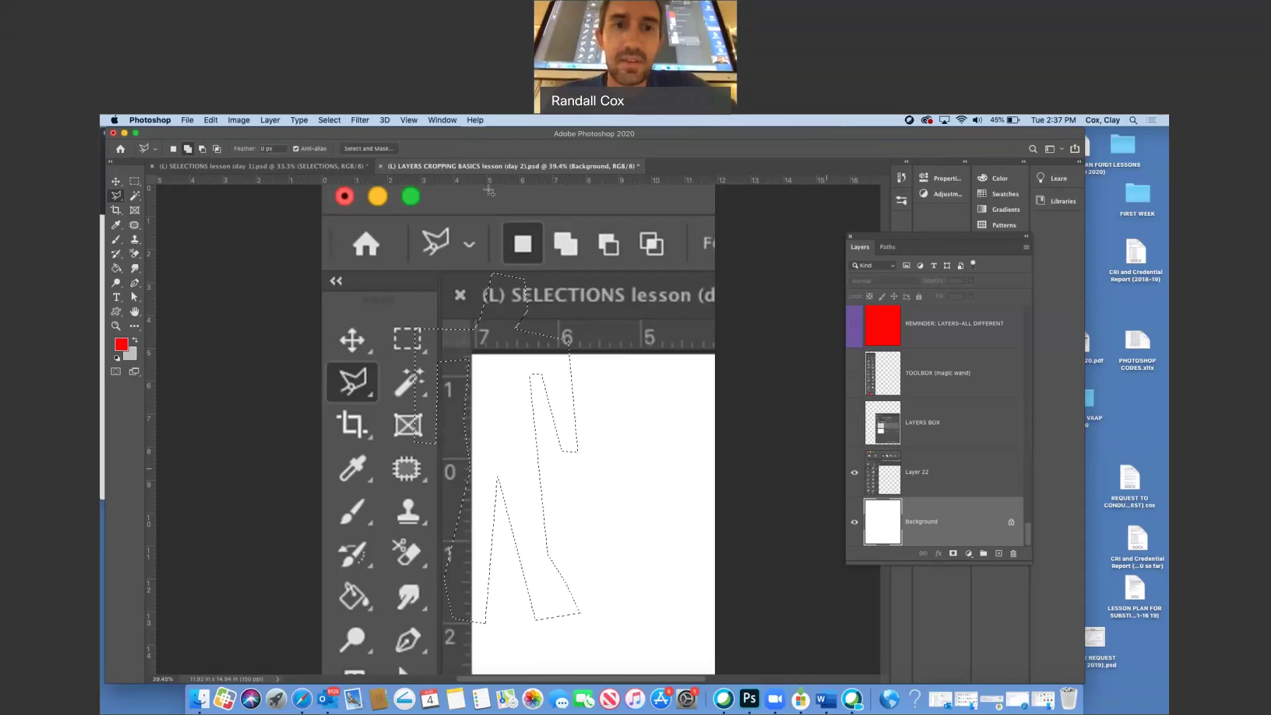
{"action": "left_click", "coordinate": [855, 473]}
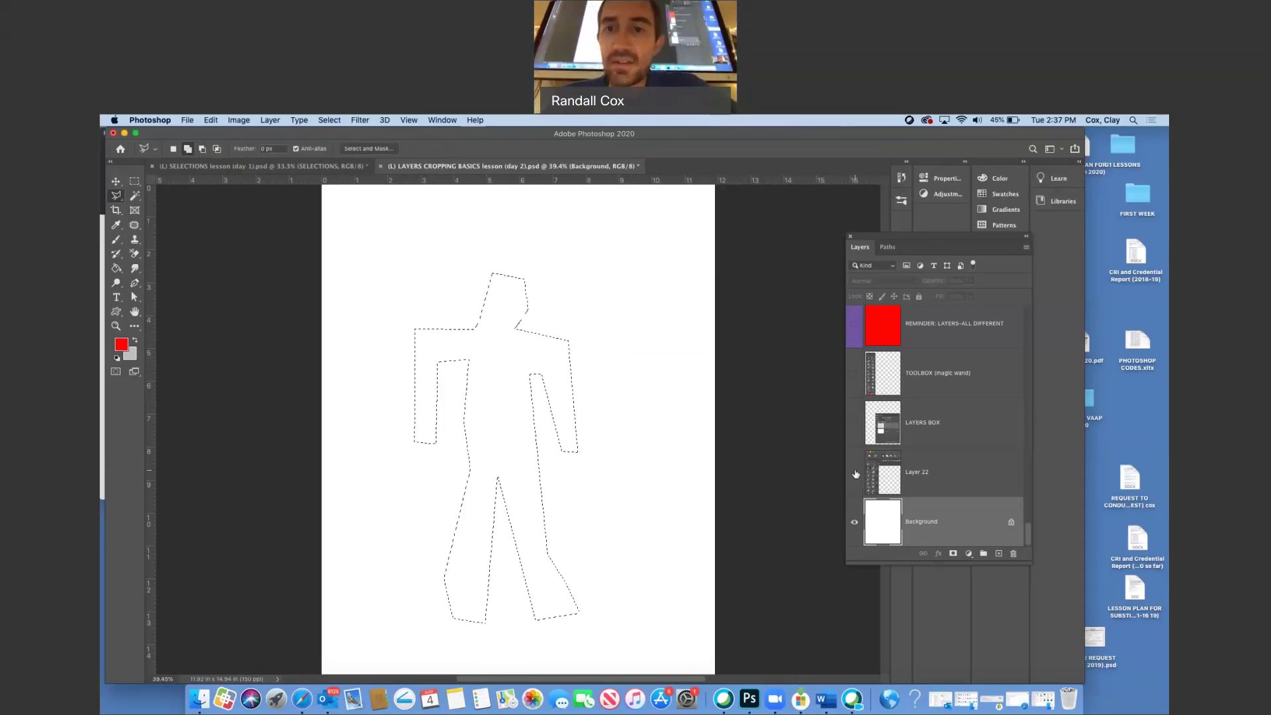
{"action": "left_click", "coordinate": [330, 120]}
{"action": "left_click", "coordinate": [356, 144]}
Step: Show Layer 10 with the pink-hat portrait, turn off its layer effects, and hide the layer again
{"action": "scroll", "coordinate": [933, 401], "scroll_direction": "up", "scroll_amount": 5}
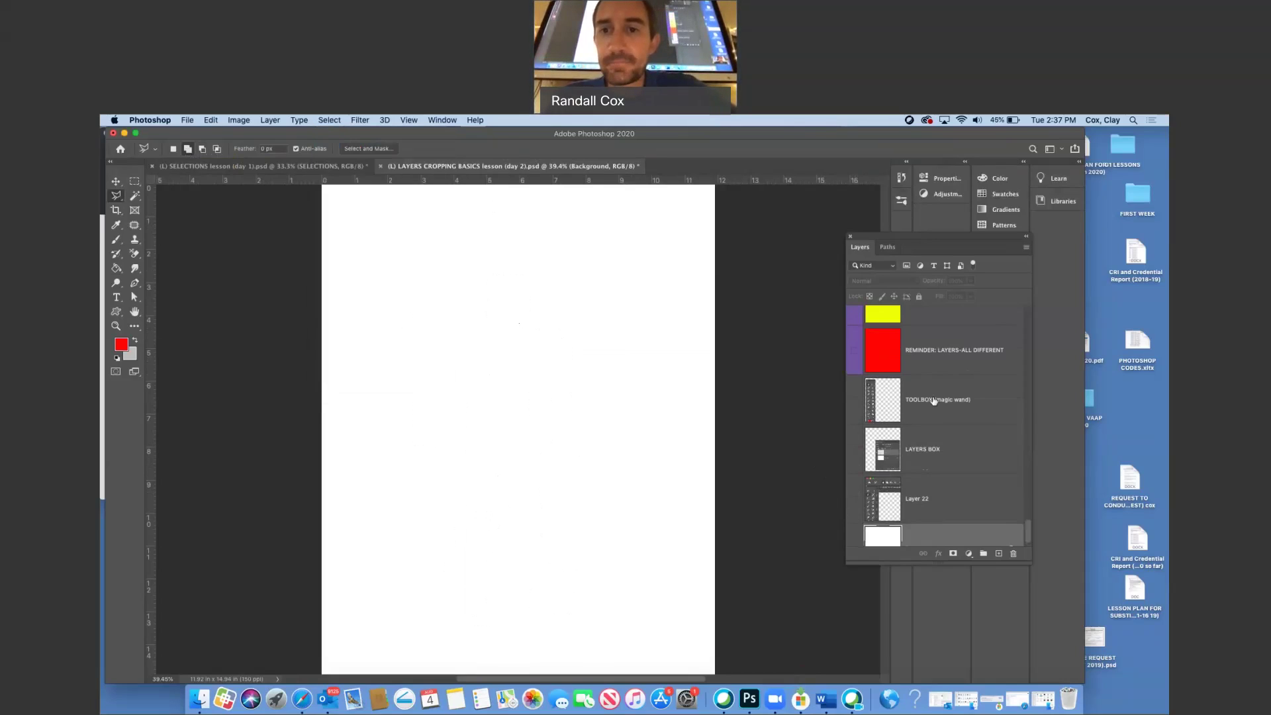
{"action": "scroll", "coordinate": [934, 401], "scroll_direction": "up", "scroll_amount": 5}
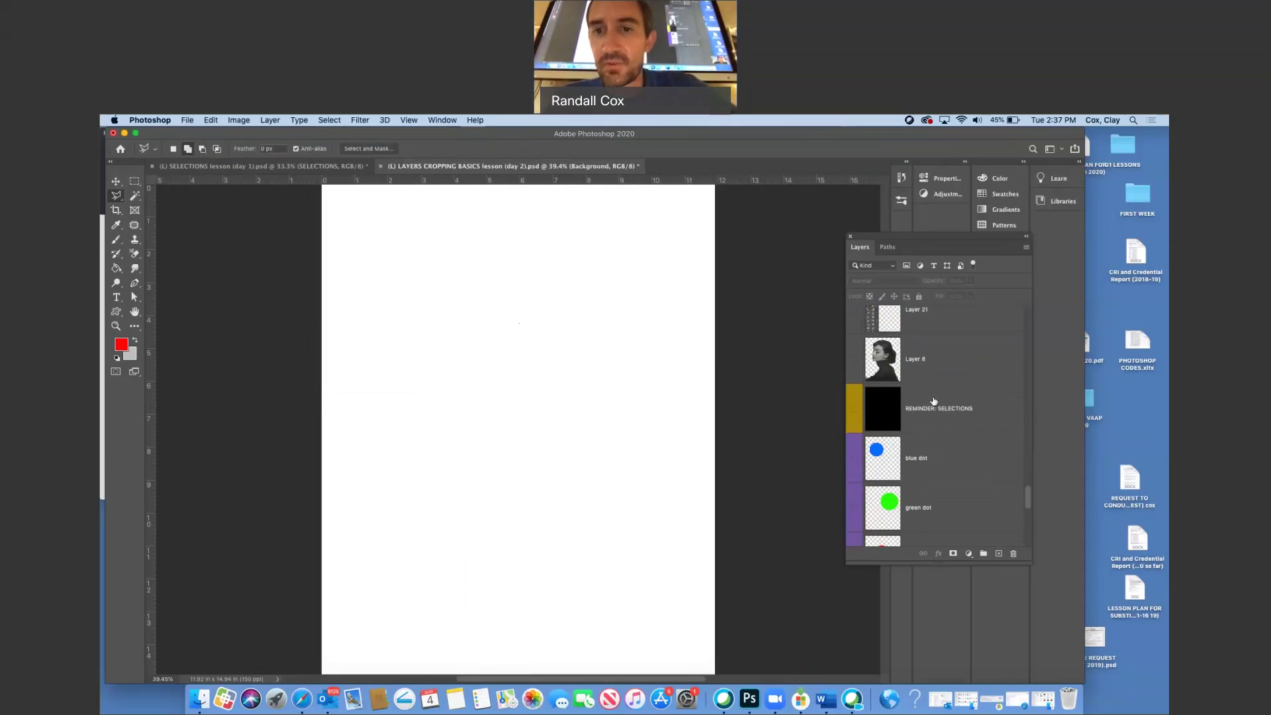
{"action": "scroll", "coordinate": [934, 401], "scroll_direction": "up", "scroll_amount": 2}
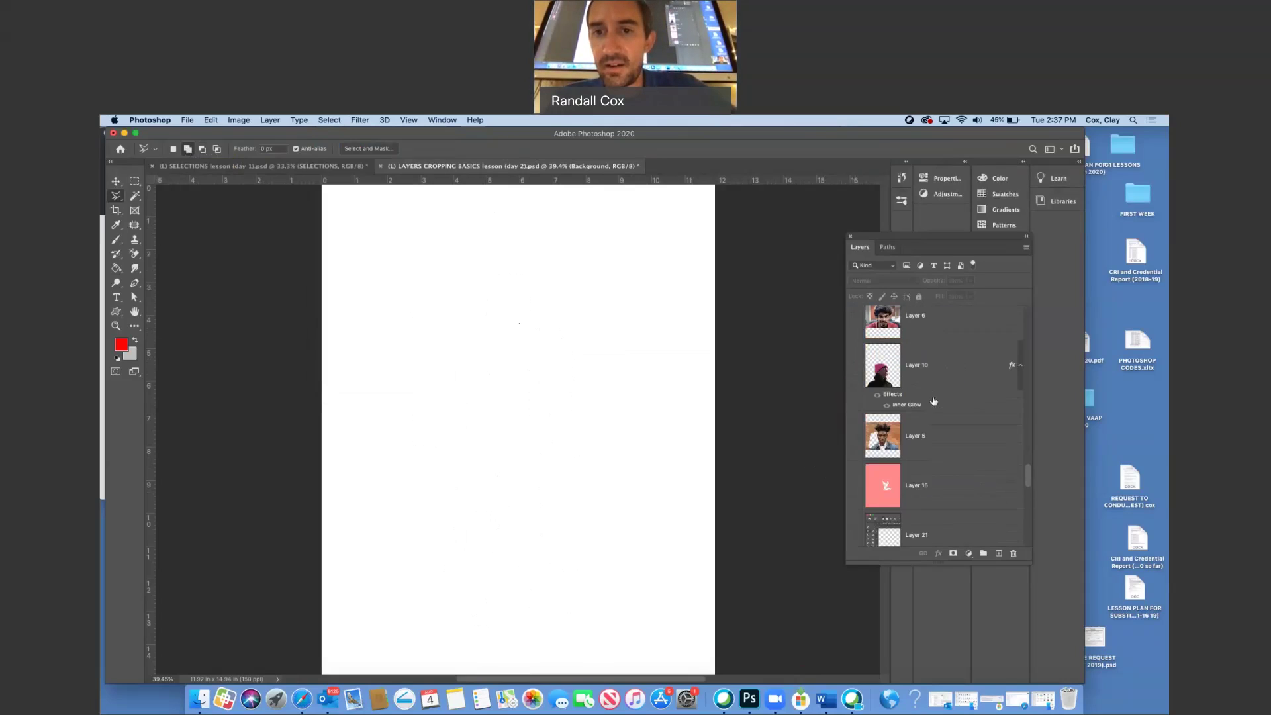
{"action": "scroll", "coordinate": [933, 401], "scroll_direction": "up", "scroll_amount": 1}
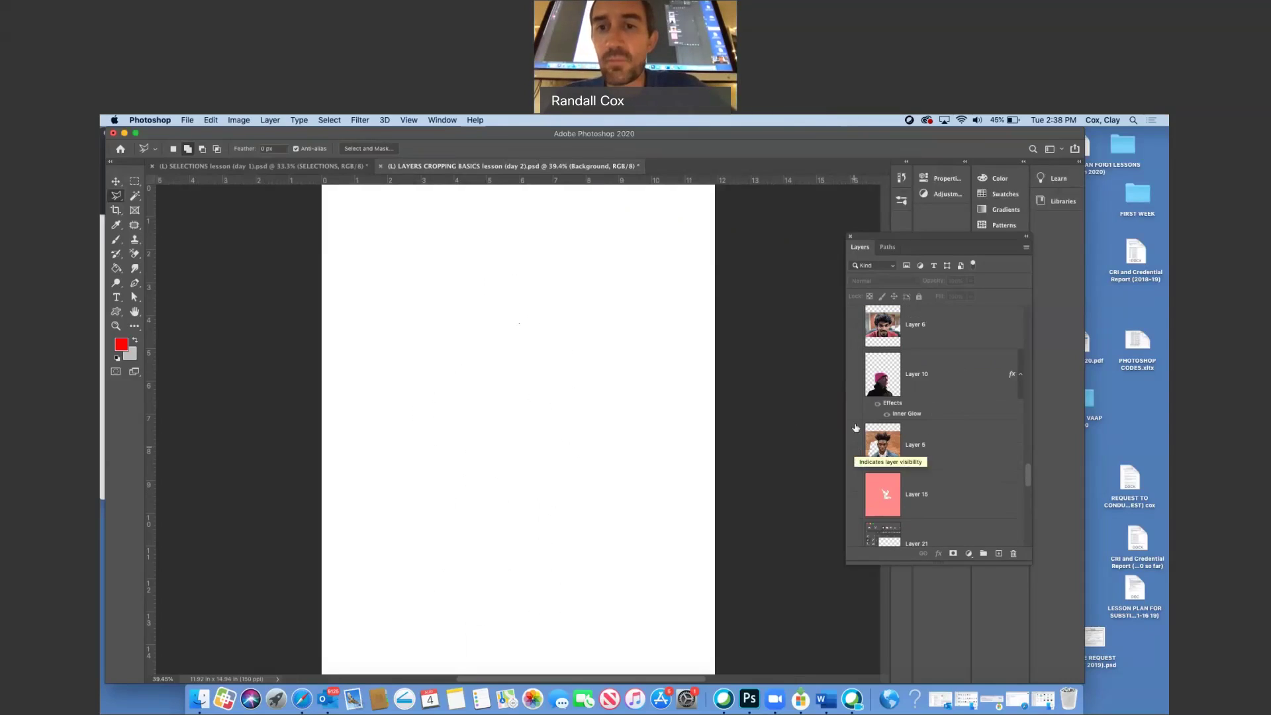
{"action": "left_click", "coordinate": [854, 376]}
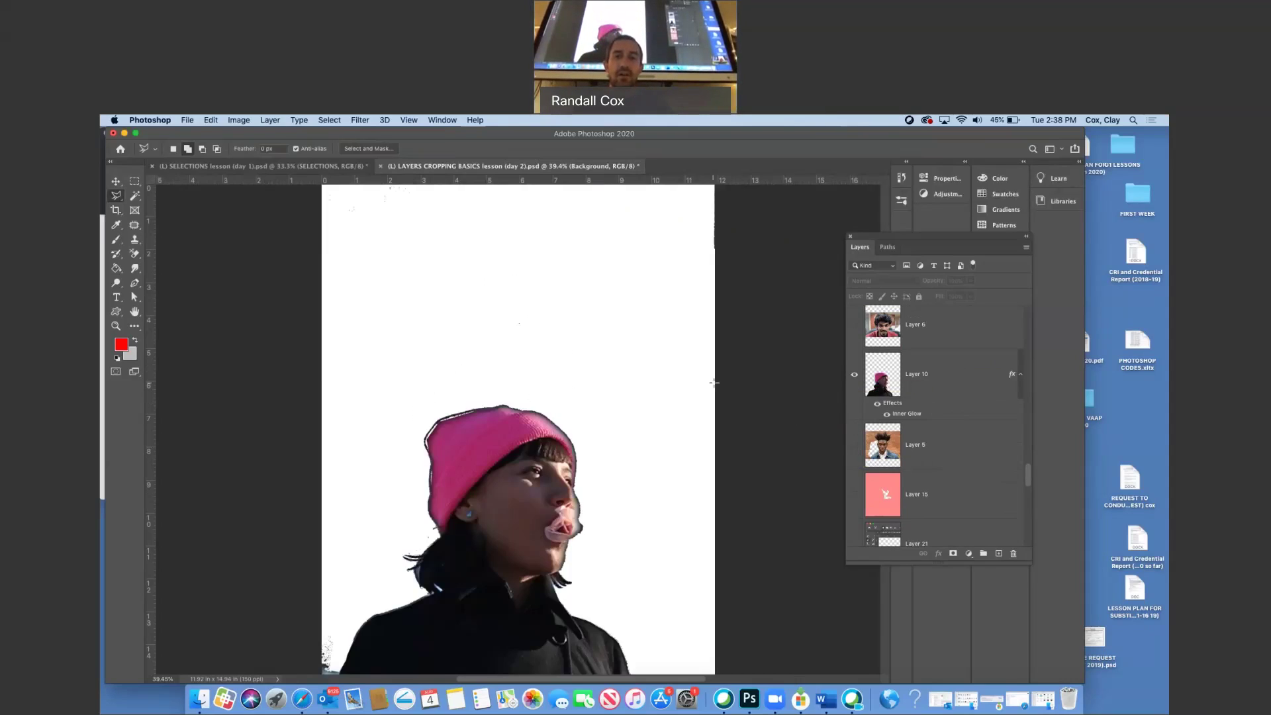
{"action": "left_click", "coordinate": [878, 405]}
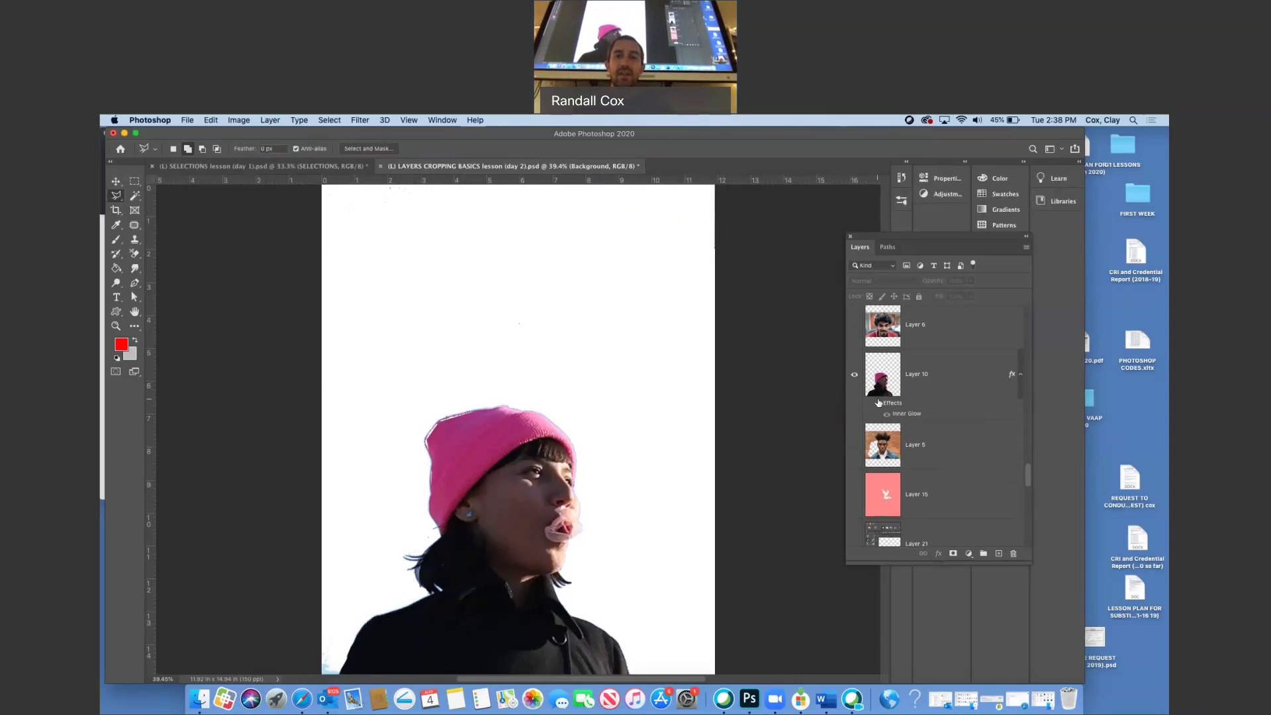
{"action": "left_click", "coordinate": [855, 375]}
Step: Show and select Layer 5, delete a Polygonal Lasso area of brick between earlobe and collar, and deselect in New Selection mode
{"action": "left_click", "coordinate": [855, 446]}
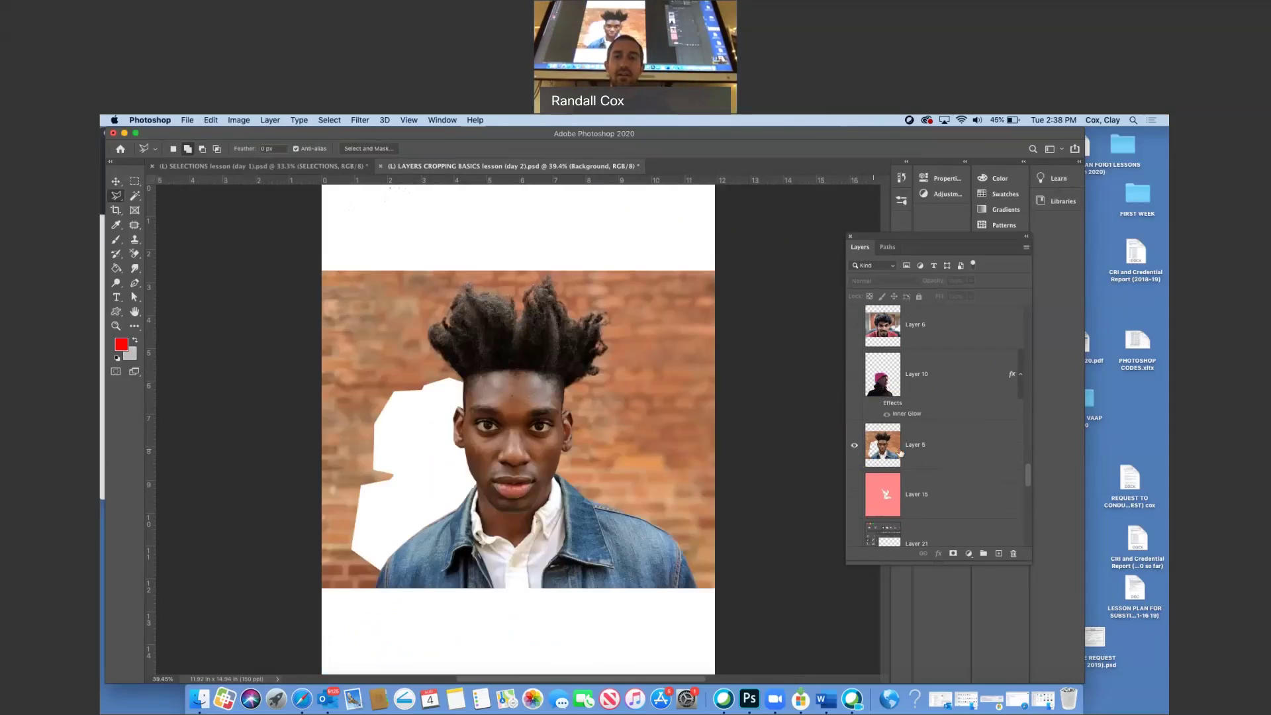
{"action": "left_click", "coordinate": [930, 454]}
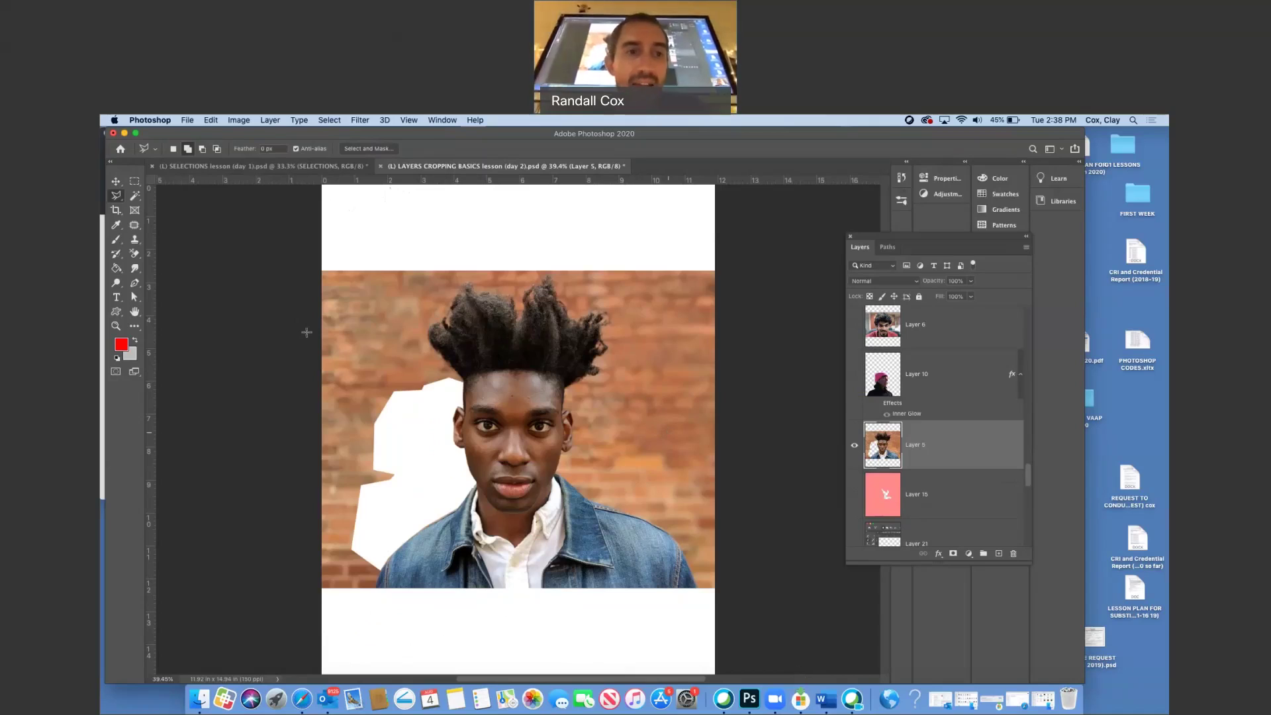
{"action": "left_click", "coordinate": [116, 326]}
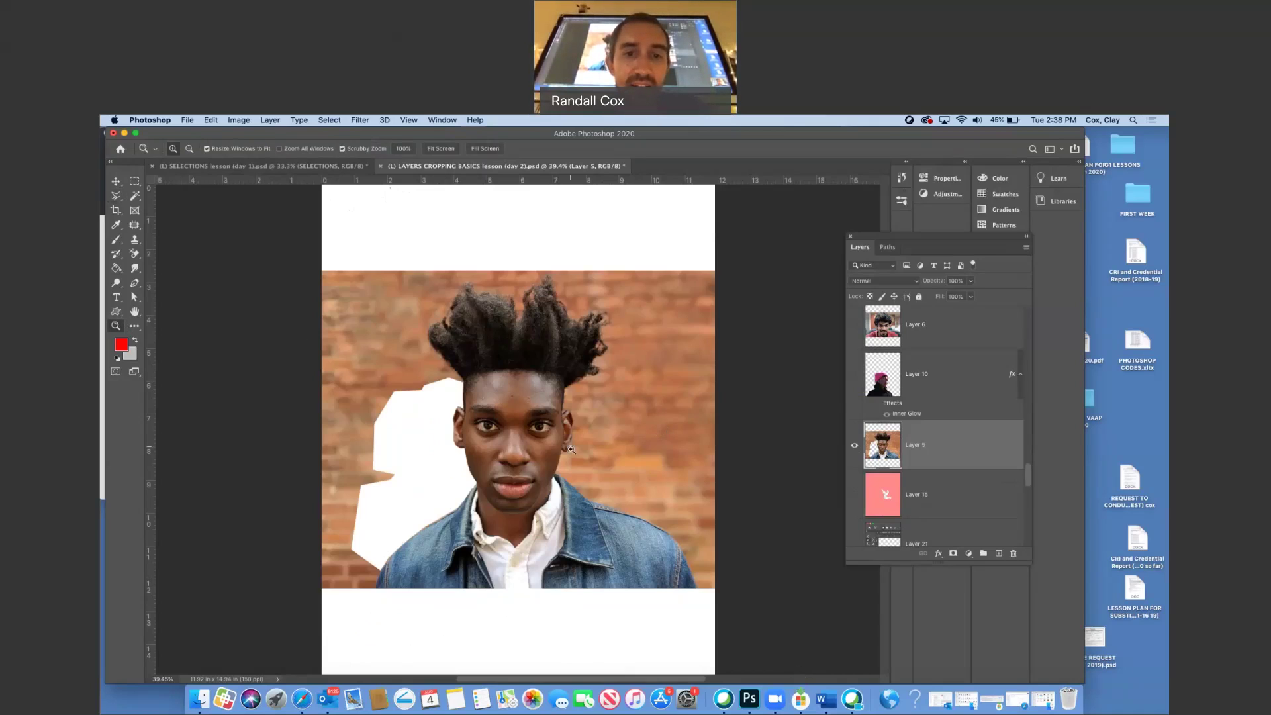
{"action": "left_click_drag", "start_coordinate": [577, 477], "coordinate": [629, 492]}
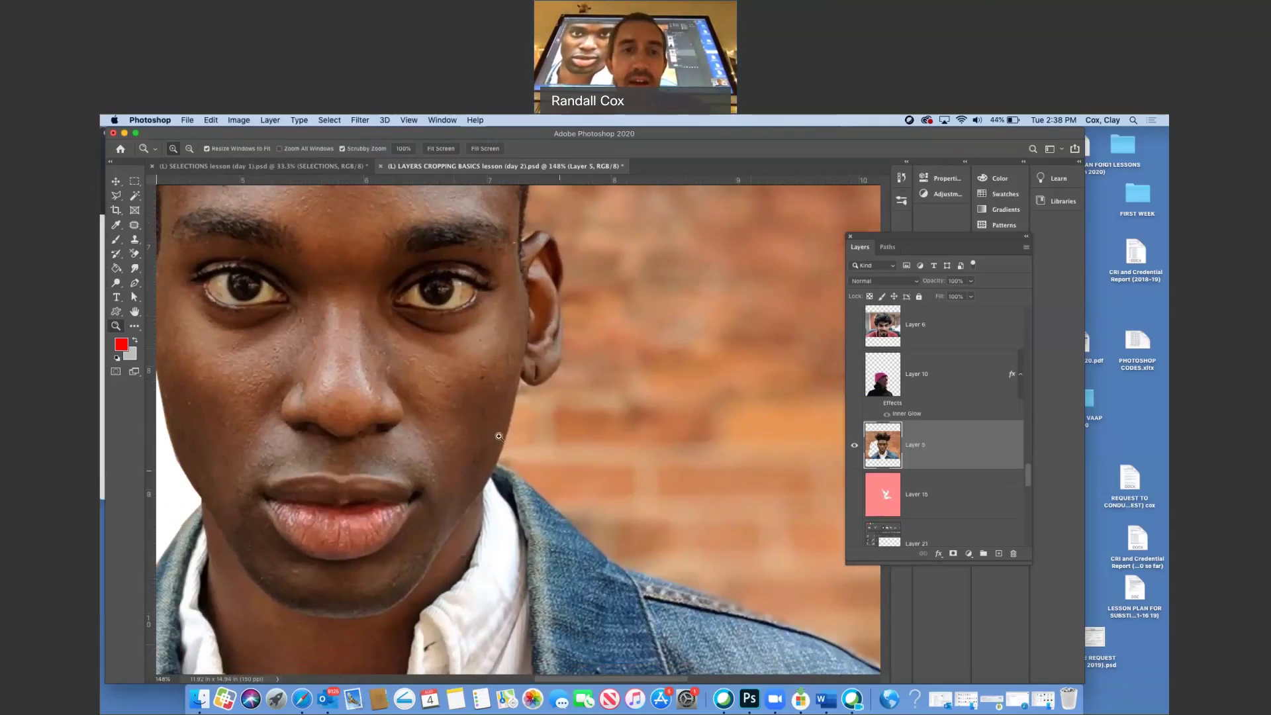
{"action": "left_click", "coordinate": [117, 196]}
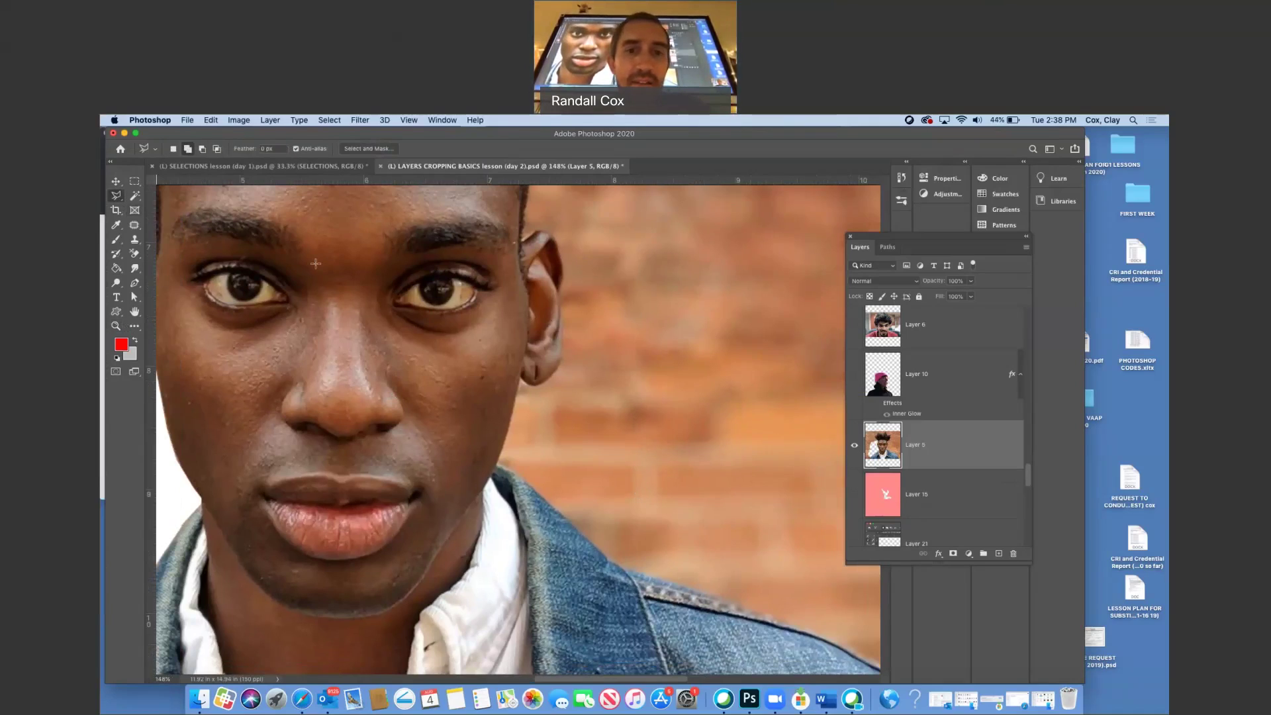
{"action": "mouse_move", "coordinate": [520, 379]}
{"action": "left_mouse_down"}
{"action": "mouse_move", "coordinate": [497, 462]}
{"action": "mouse_move", "coordinate": [529, 489]}
{"action": "mouse_move", "coordinate": [589, 487]}
{"action": "mouse_move", "coordinate": [584, 416]}
{"action": "left_mouse_up"}
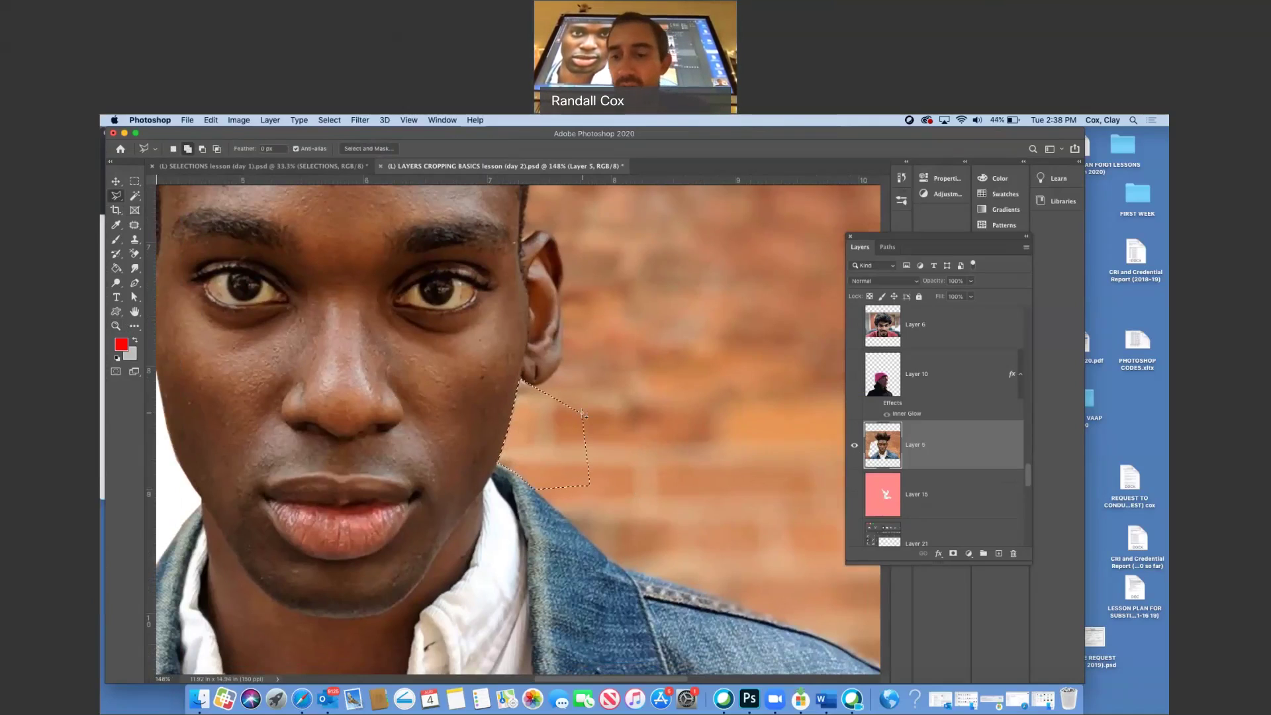
{"action": "key", "text": "BackSpace"}
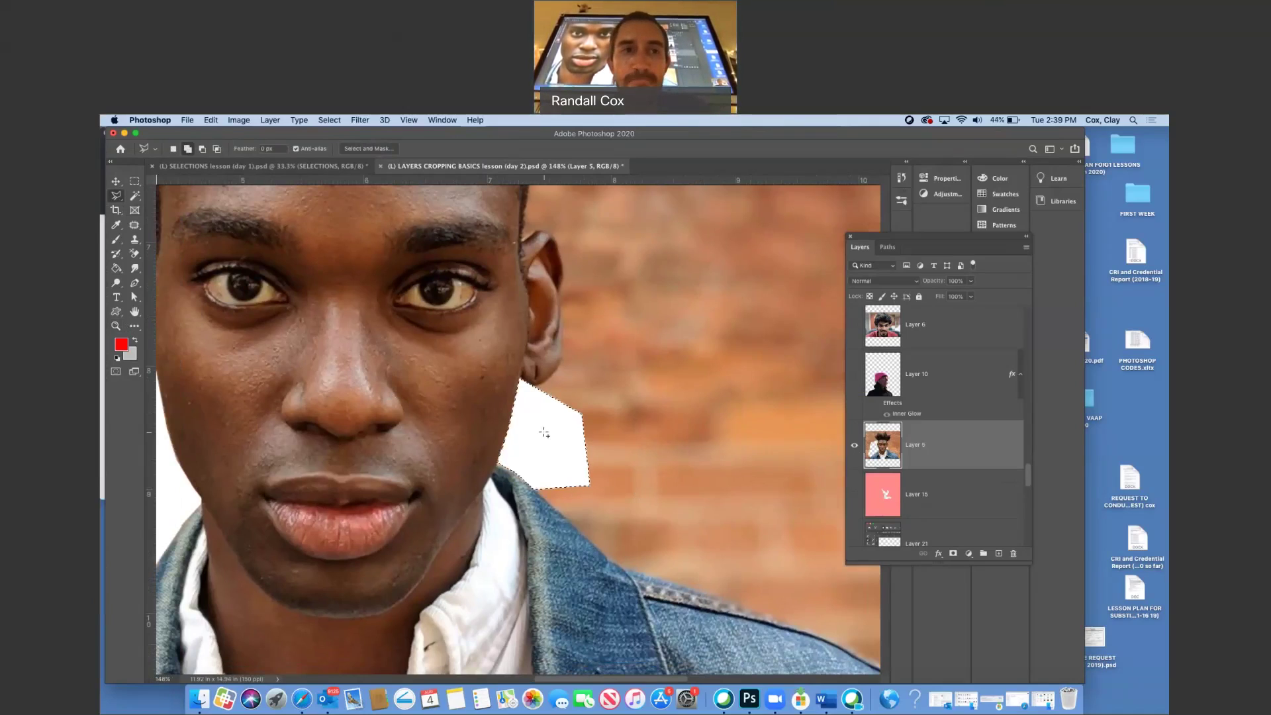
{"action": "left_click", "coordinate": [173, 150]}
{"action": "left_click", "coordinate": [526, 433]}
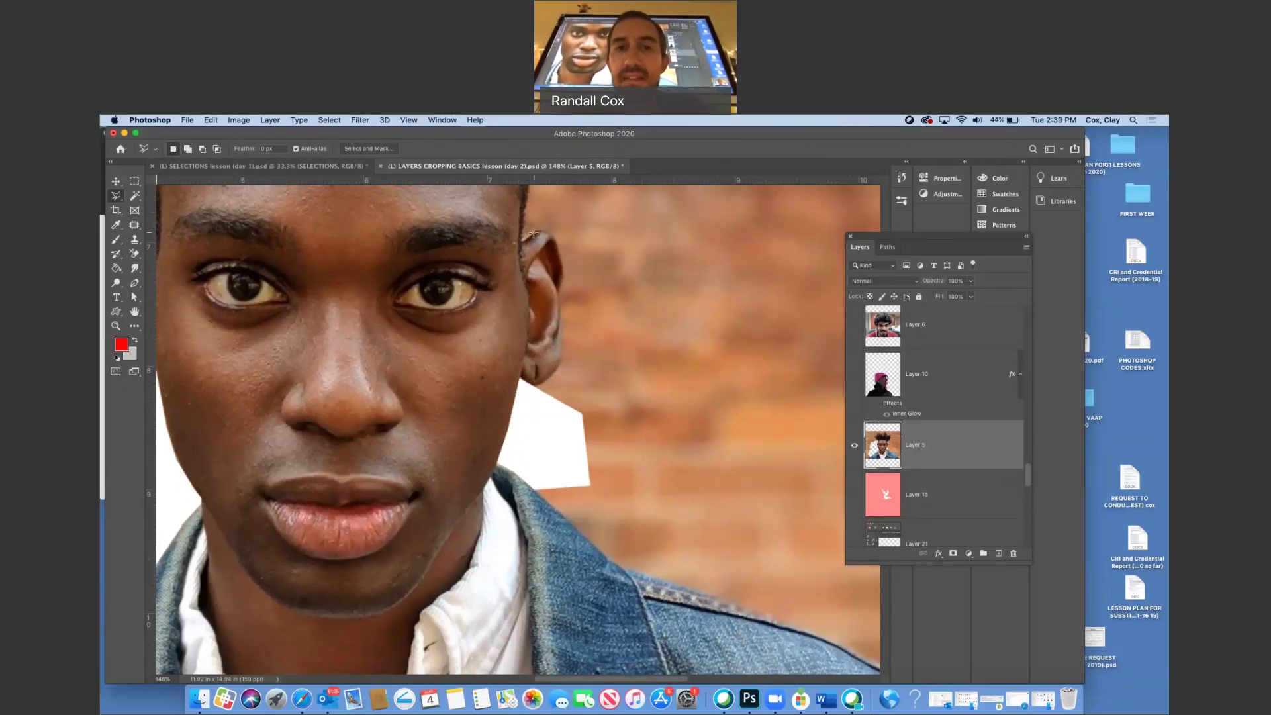
Step: Try deleting a polygonal area of brick beside the upper part of the ear, and undo the deletion
{"action": "mouse_move", "coordinate": [521, 243]}
{"action": "left_mouse_down"}
{"action": "mouse_move", "coordinate": [557, 266]}
{"action": "mouse_move", "coordinate": [560, 318]}
{"action": "mouse_move", "coordinate": [590, 321]}
{"action": "mouse_move", "coordinate": [661, 294]}
{"action": "mouse_move", "coordinate": [633, 190]}
{"action": "mouse_move", "coordinate": [604, 206]}
{"action": "mouse_move", "coordinate": [532, 200]}
{"action": "left_mouse_up"}
{"action": "key", "text": "BackSpace"}
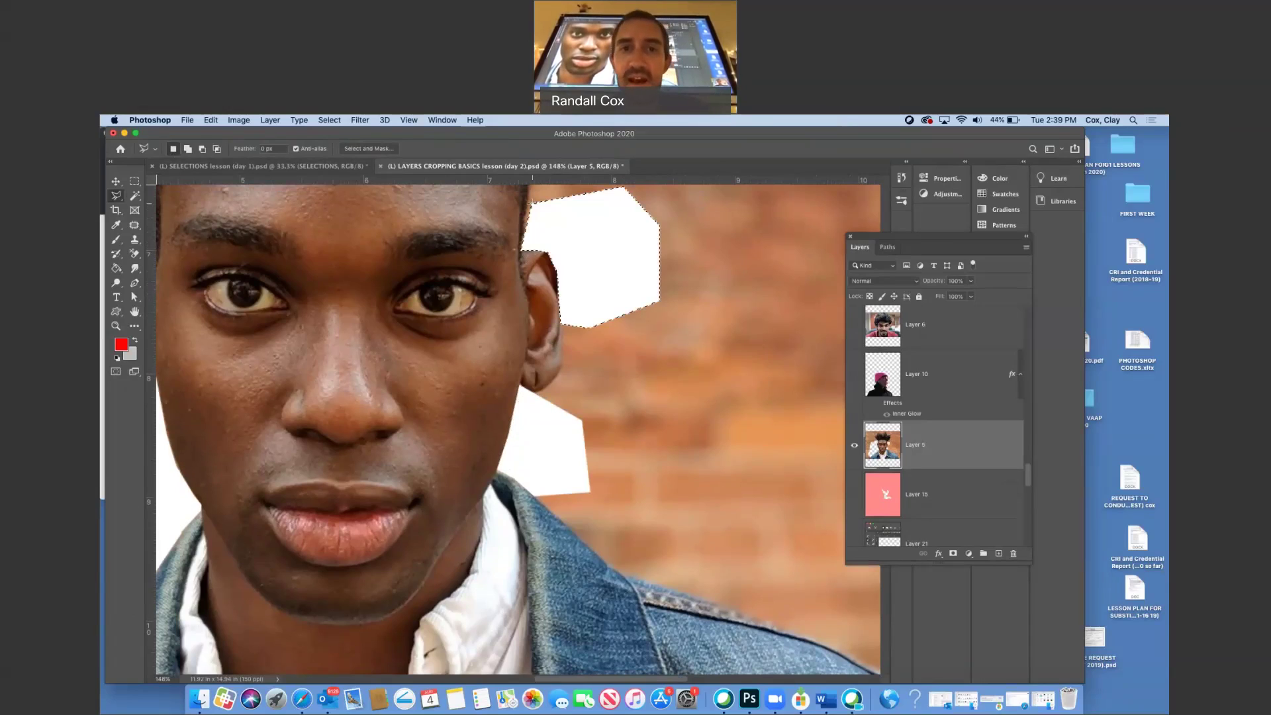
{"action": "key", "text": "super+d"}
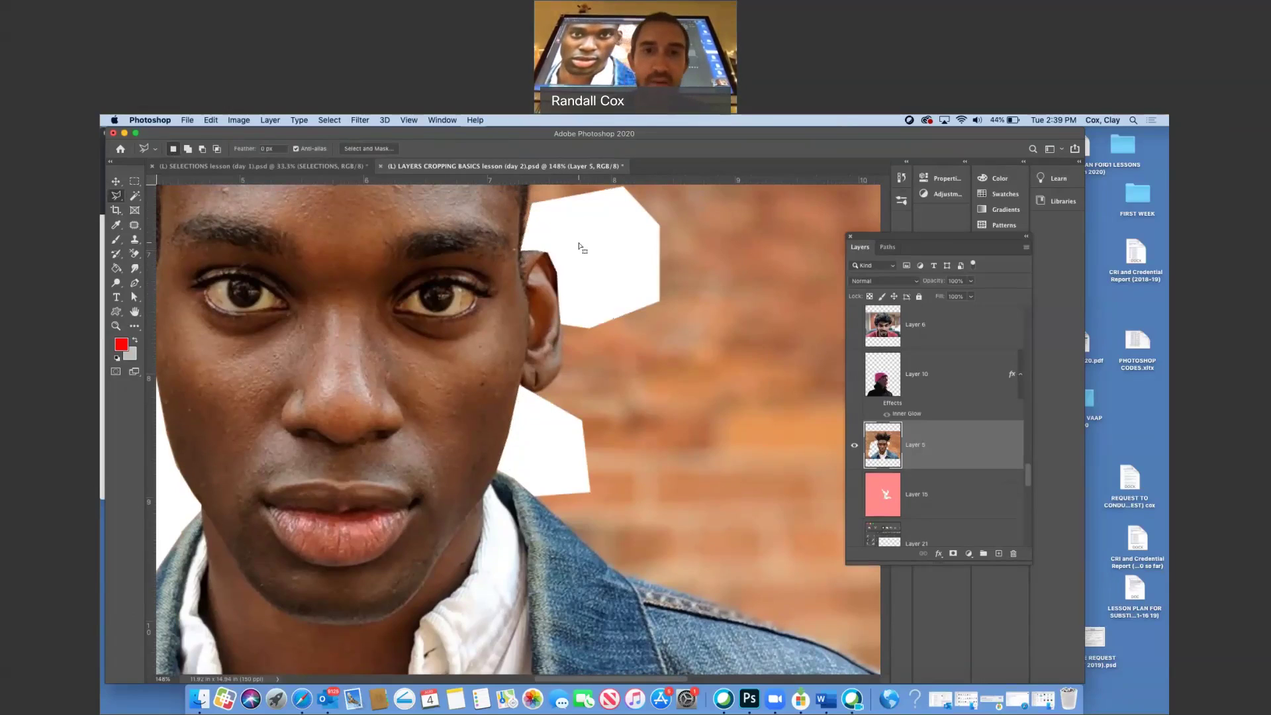
{"action": "key", "text": "super+z"}
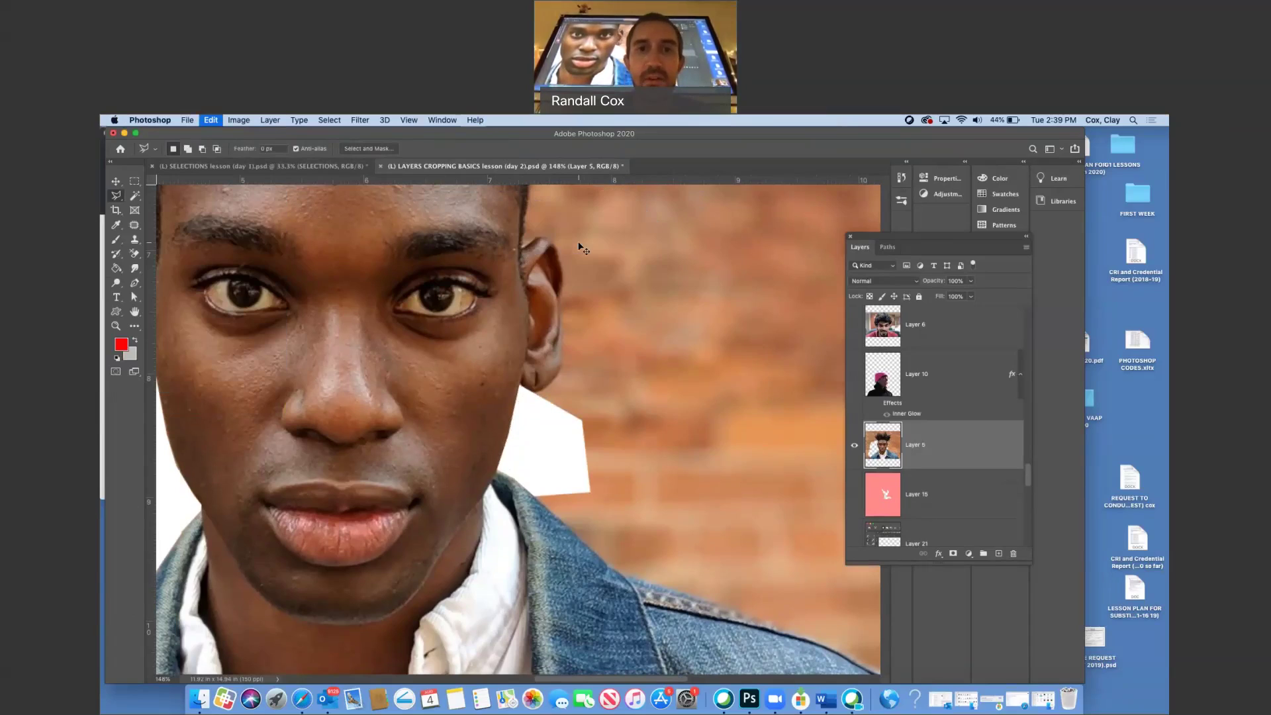
Step: Outline a larger brick area following the ear's whole outer edge with the Polygonal Lasso, delete it, and deselect
{"action": "mouse_move", "coordinate": [529, 244]}
{"action": "left_mouse_down"}
{"action": "mouse_move", "coordinate": [551, 239]}
{"action": "mouse_move", "coordinate": [563, 282]}
{"action": "mouse_move", "coordinate": [558, 370]}
{"action": "mouse_move", "coordinate": [528, 396]}
{"action": "mouse_move", "coordinate": [542, 437]}
{"action": "mouse_move", "coordinate": [651, 450]}
{"action": "mouse_move", "coordinate": [736, 401]}
{"action": "mouse_move", "coordinate": [739, 271]}
{"action": "mouse_move", "coordinate": [723, 178]}
{"action": "mouse_move", "coordinate": [716, 198]}
{"action": "mouse_move", "coordinate": [563, 206]}
{"action": "left_mouse_up"}
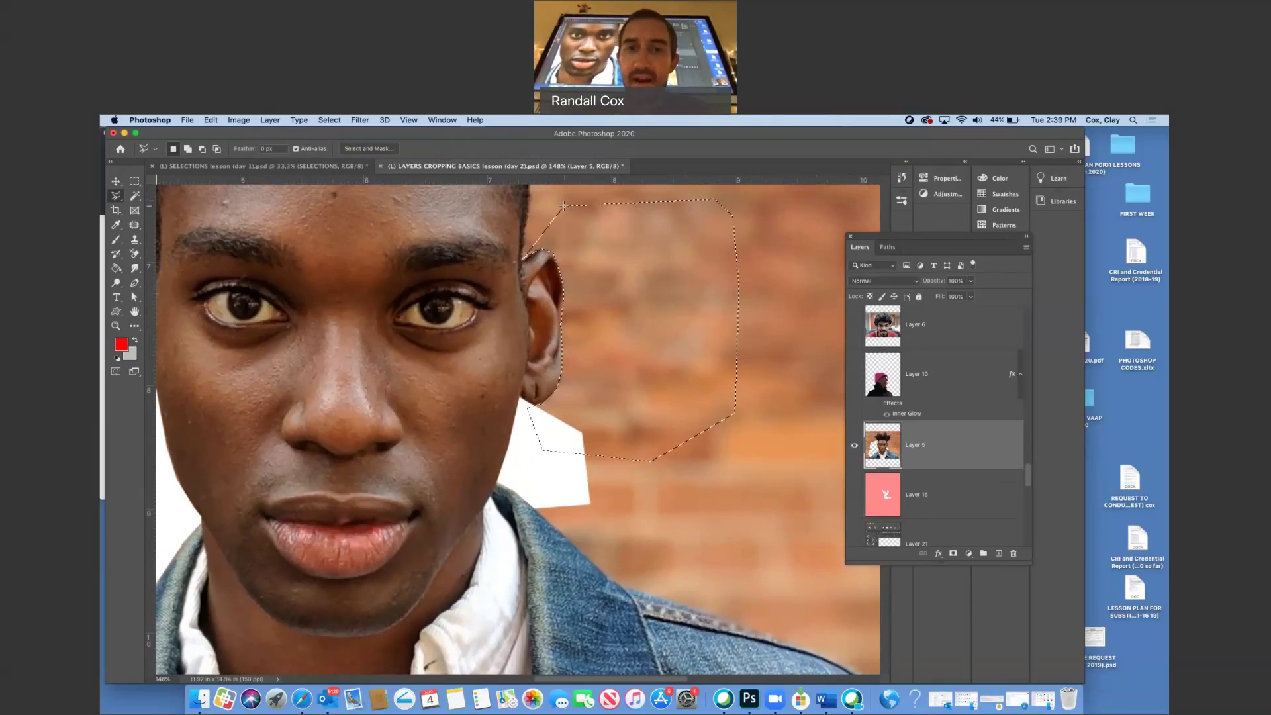
{"action": "key", "text": "Delete"}
{"action": "key", "text": "super+d"}
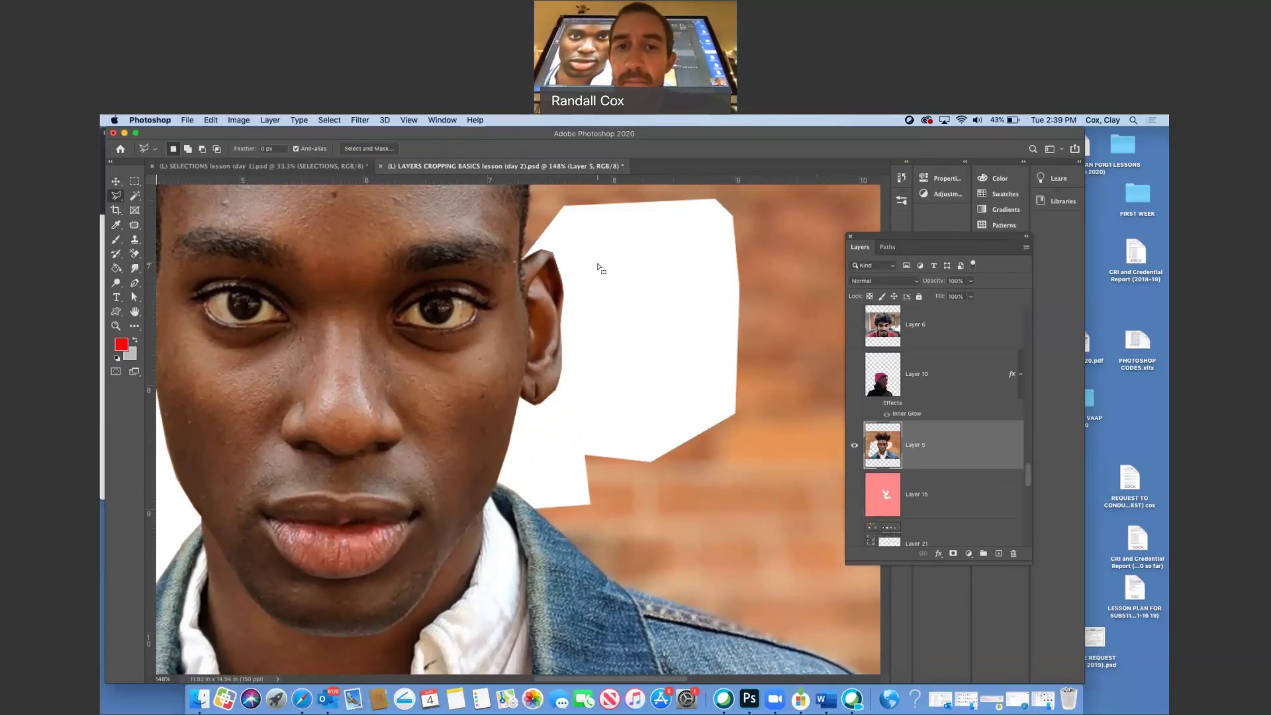
Step: Outline the brick area between the top of the ear and the hair with the Polygonal Lasso, delete it, and deselect
{"action": "scroll", "coordinate": [596, 266], "scroll_direction": "up", "scroll_amount": 2}
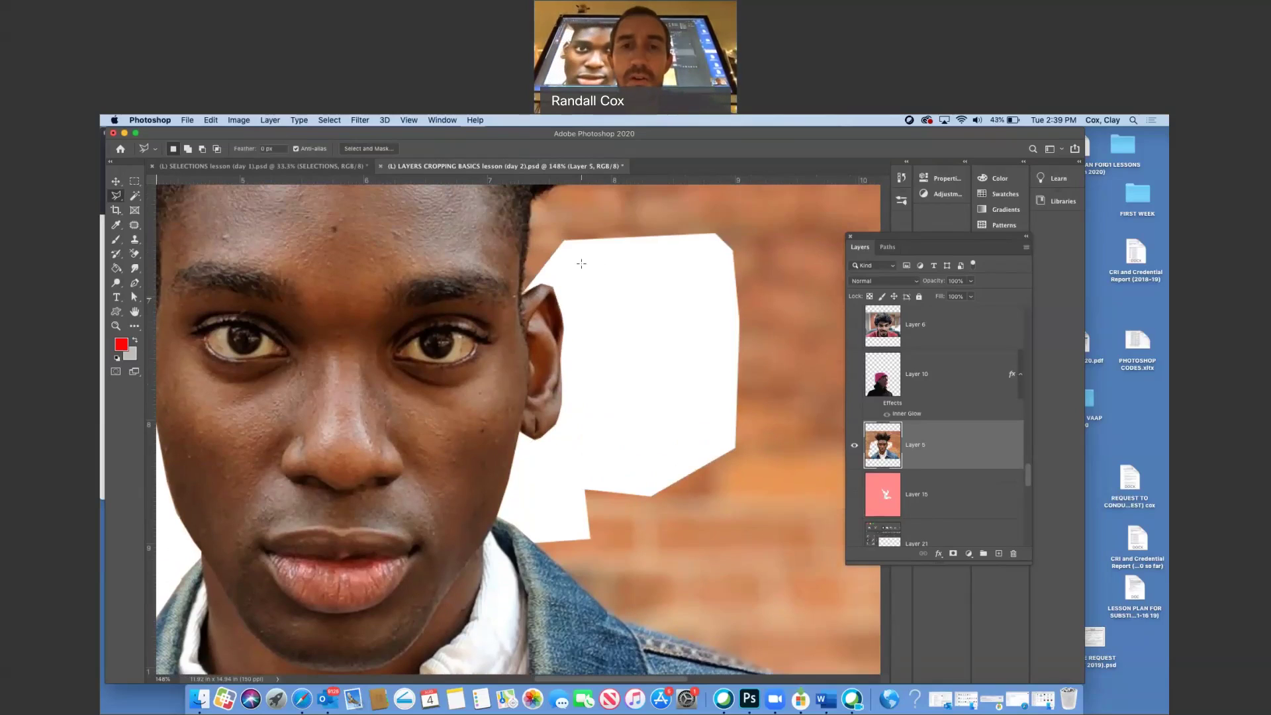
{"action": "scroll", "coordinate": [582, 264], "scroll_direction": "up", "scroll_amount": 2}
{"action": "scroll", "coordinate": [582, 264], "scroll_direction": "left", "scroll_amount": 2}
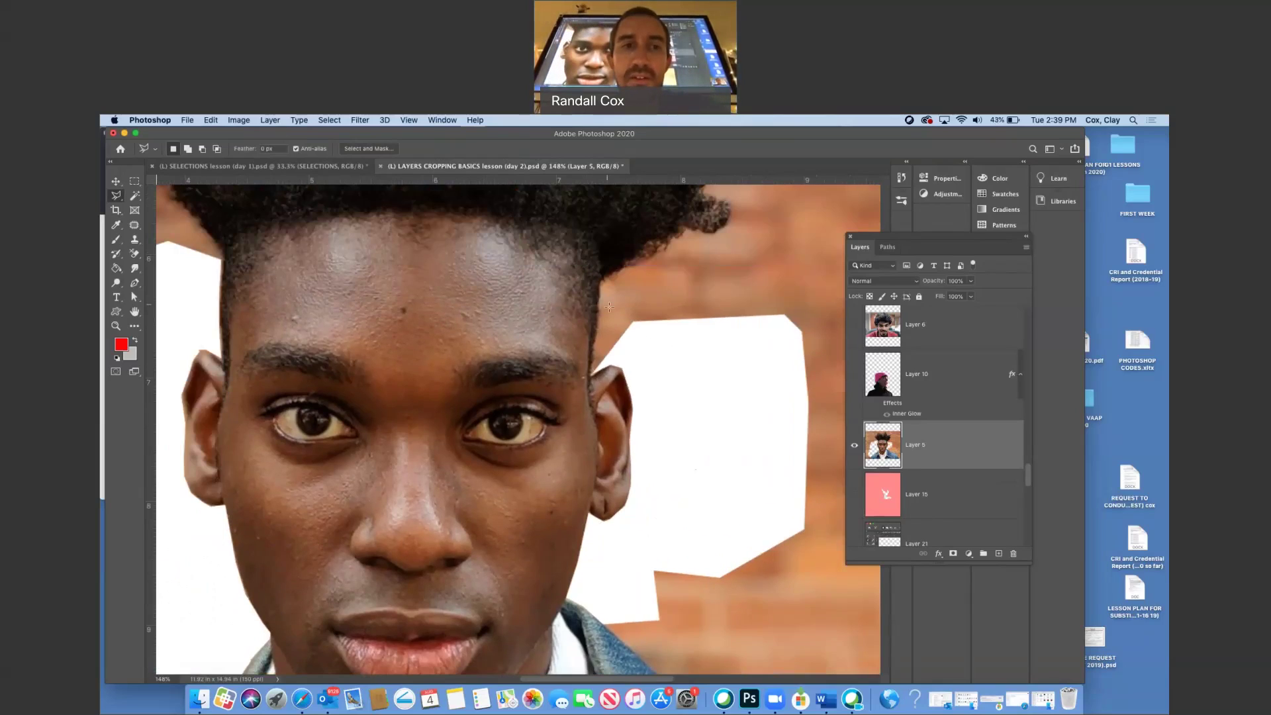
{"action": "left_click", "coordinate": [593, 372]}
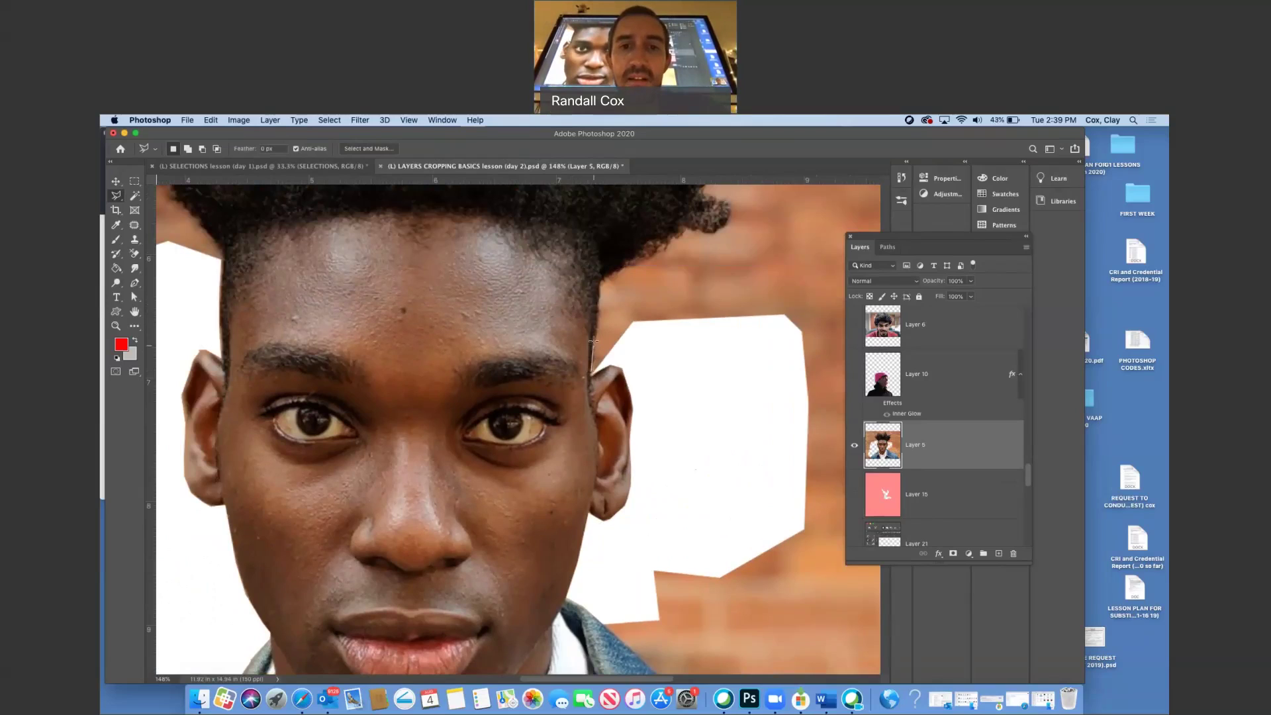
{"action": "left_click", "coordinate": [600, 283]}
{"action": "left_click", "coordinate": [628, 268]}
{"action": "left_click", "coordinate": [690, 285]}
{"action": "left_click", "coordinate": [709, 329]}
{"action": "double_click", "coordinate": [658, 353]}
{"action": "key", "text": "Delete"}
{"action": "key", "text": "super+d"}
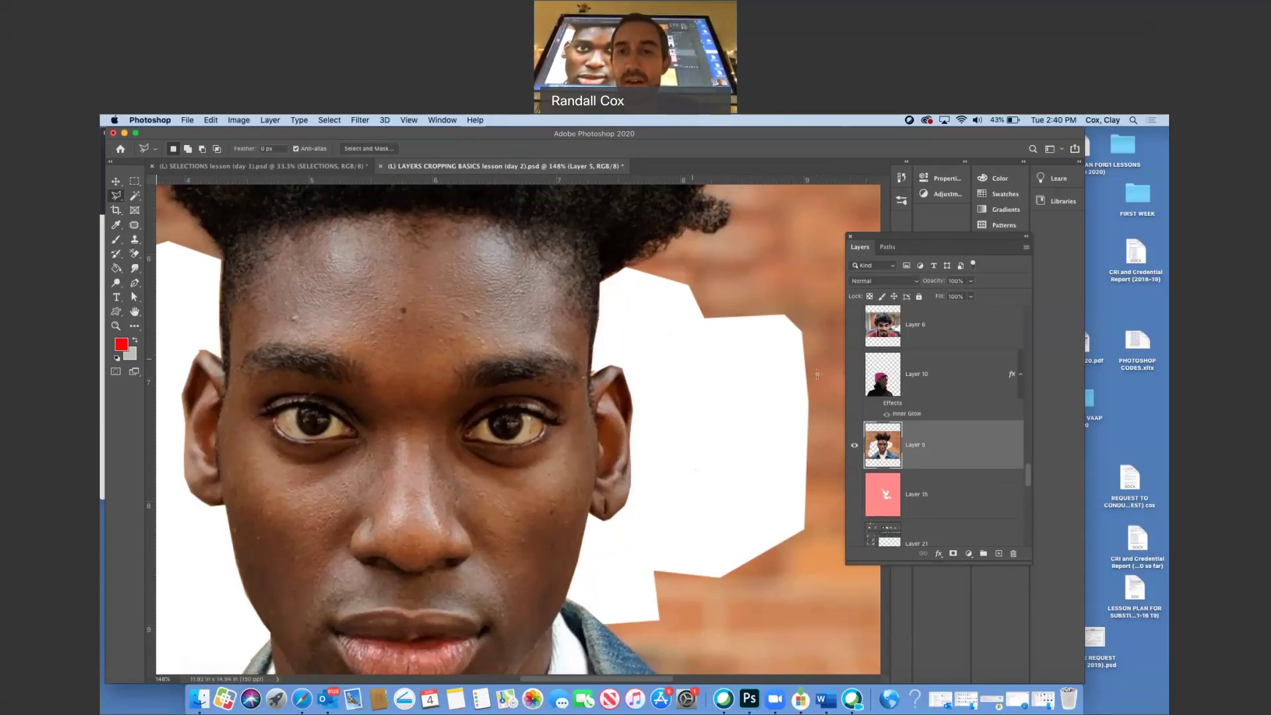
Step: Hide Layer 5 and show Layer 6, the portrait of the man in the red shirt
{"action": "left_click", "coordinate": [856, 447]}
{"action": "scroll", "coordinate": [857, 444], "scroll_direction": "up", "scroll_amount": 3}
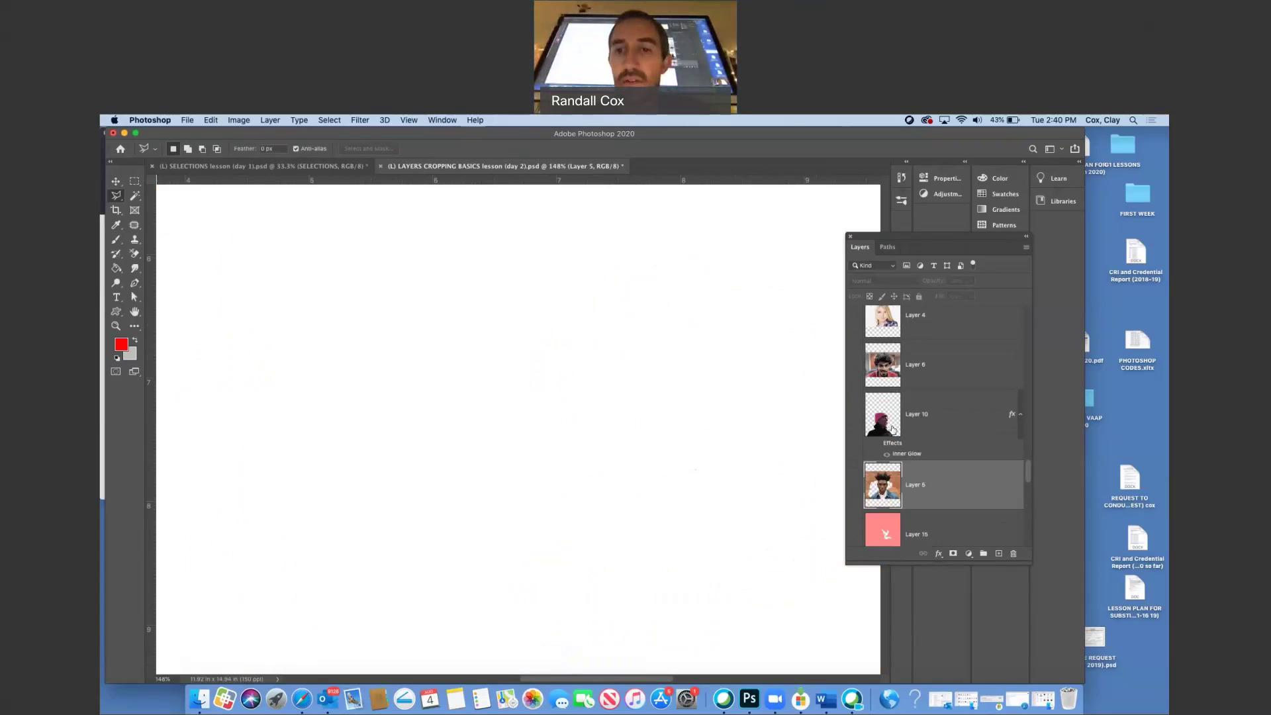
{"action": "left_click", "coordinate": [855, 411]}
{"action": "key", "text": "z"}
{"action": "left_click_drag", "start_coordinate": [537, 411], "coordinate": [498, 415]}
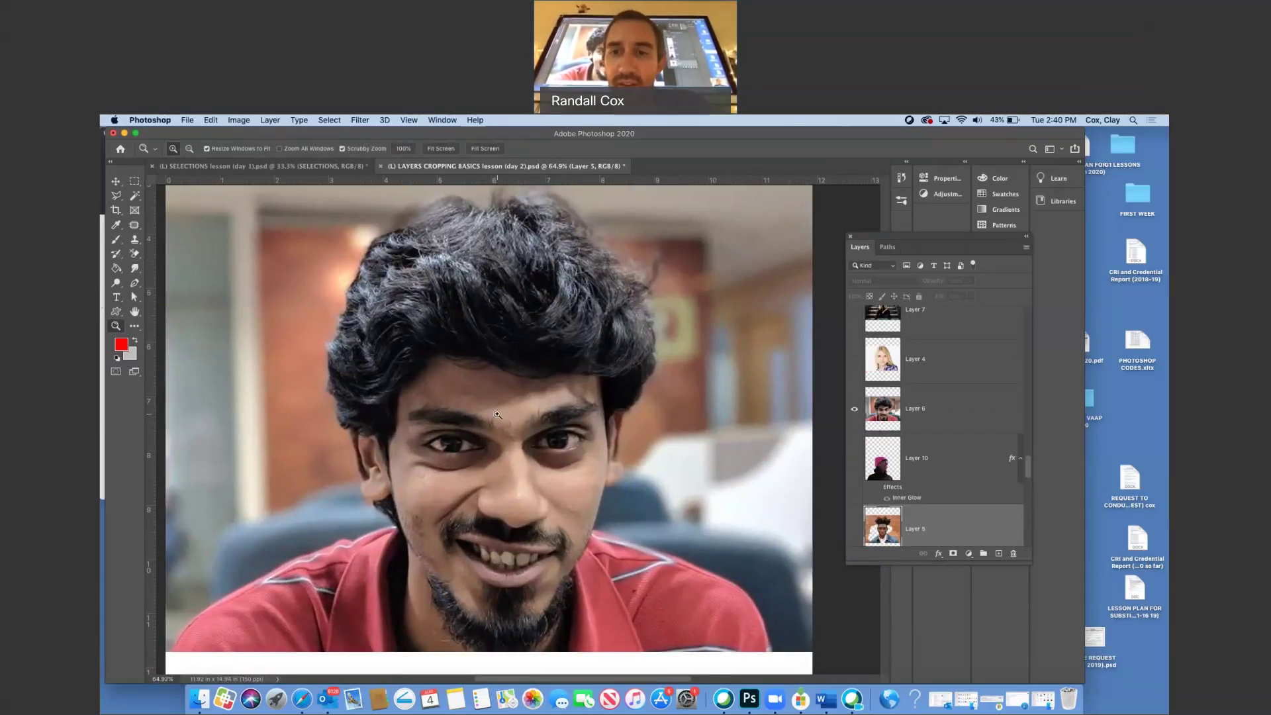
Step: Hide Layer 6, and show and select Layer 4 with the blonde woman's portrait
{"action": "left_click", "coordinate": [853, 414]}
{"action": "left_click", "coordinate": [854, 359]}
{"action": "left_click", "coordinate": [943, 361]}
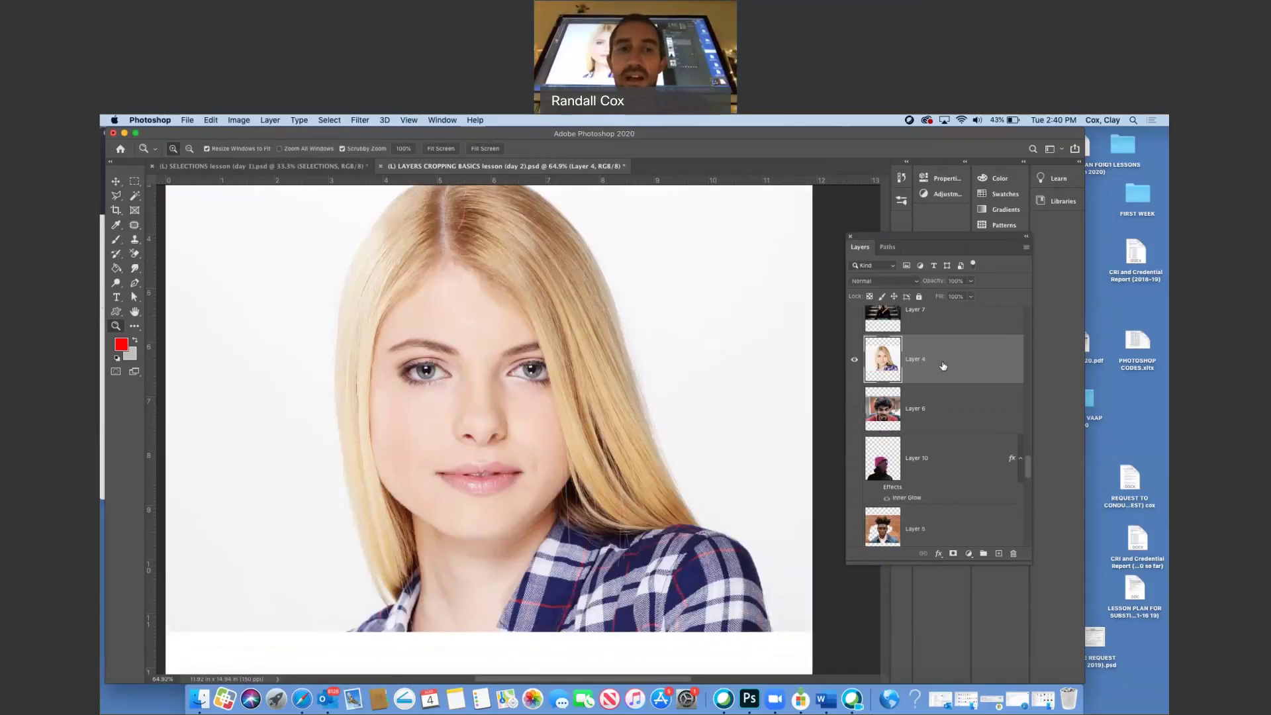
{"action": "left_click_drag", "start_coordinate": [317, 397], "coordinate": [301, 402]}
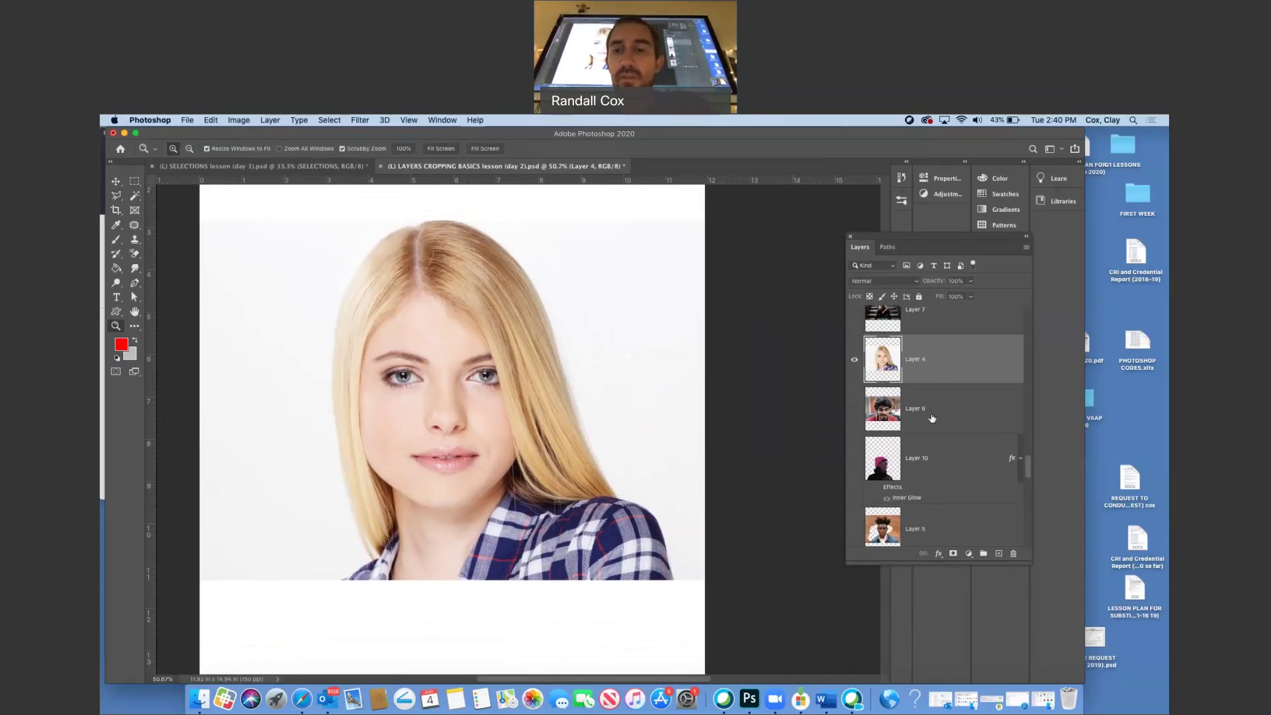
Step: Create a new layer, fill it with the red foreground color, and place it directly beneath Layer 4
{"action": "left_click", "coordinate": [999, 553]}
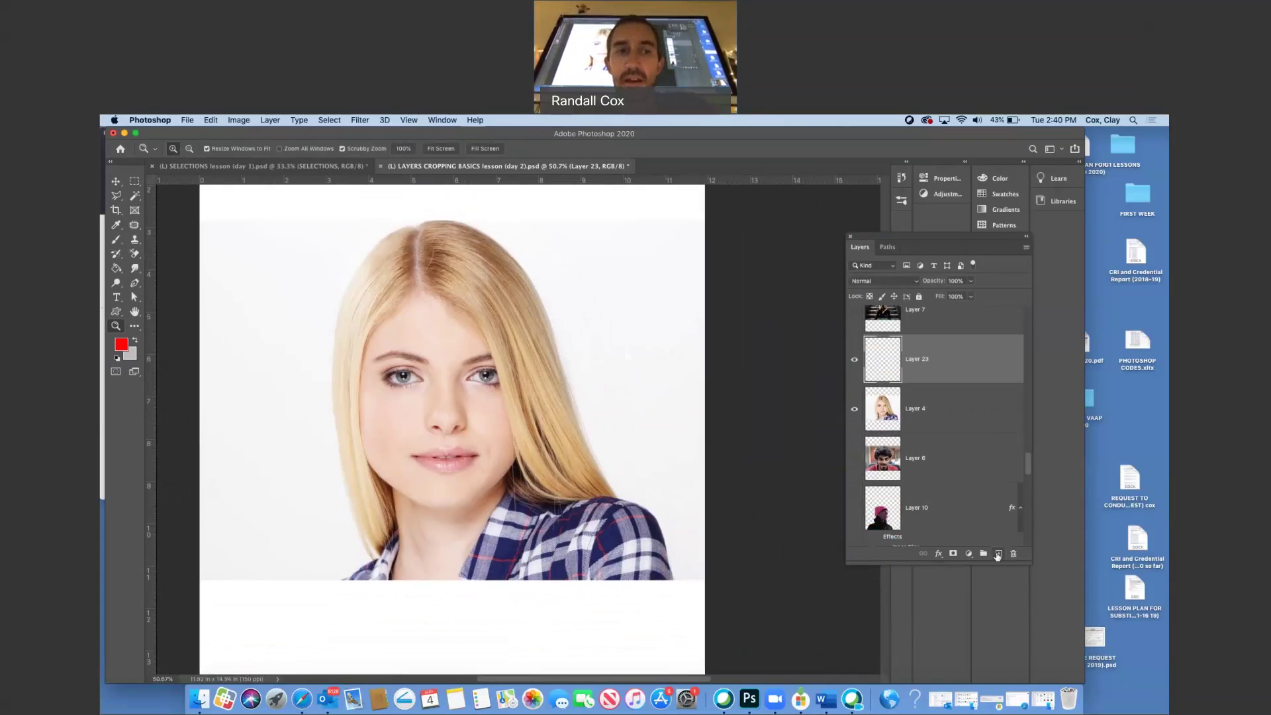
{"action": "left_click", "coordinate": [116, 268]}
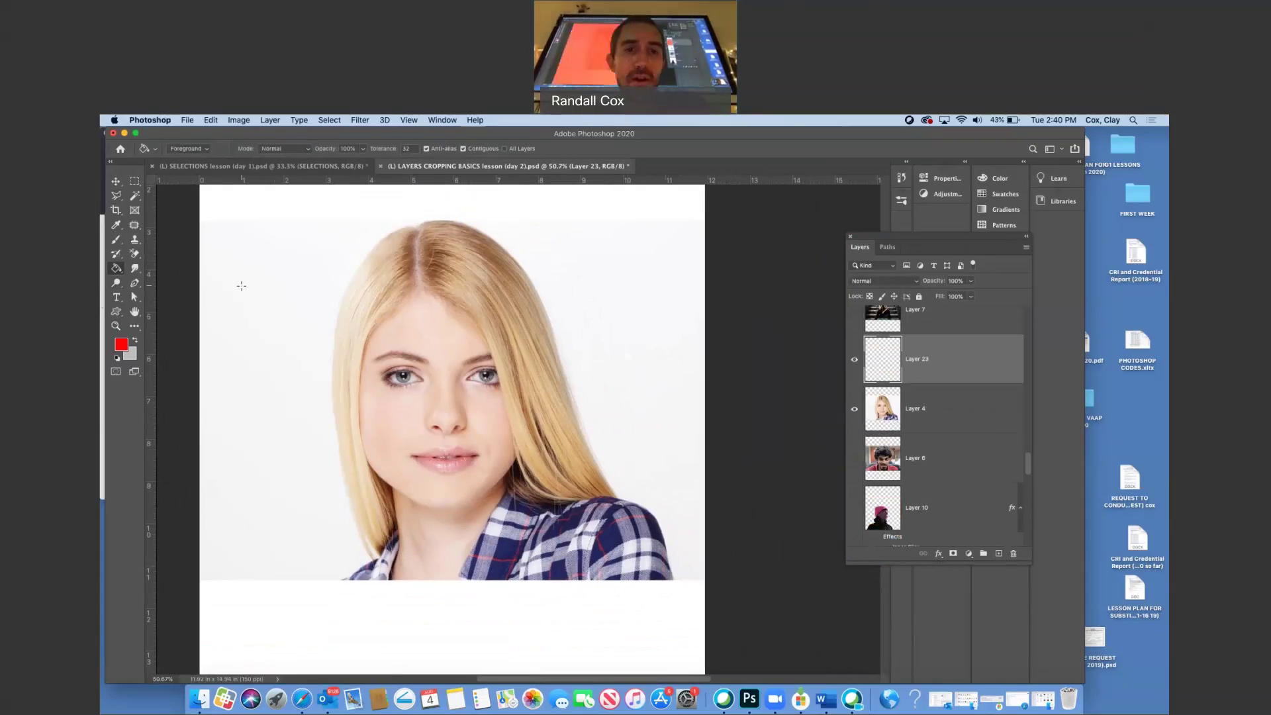
{"action": "left_click", "coordinate": [241, 286]}
{"action": "left_click_drag", "start_coordinate": [959, 378], "coordinate": [959, 420]}
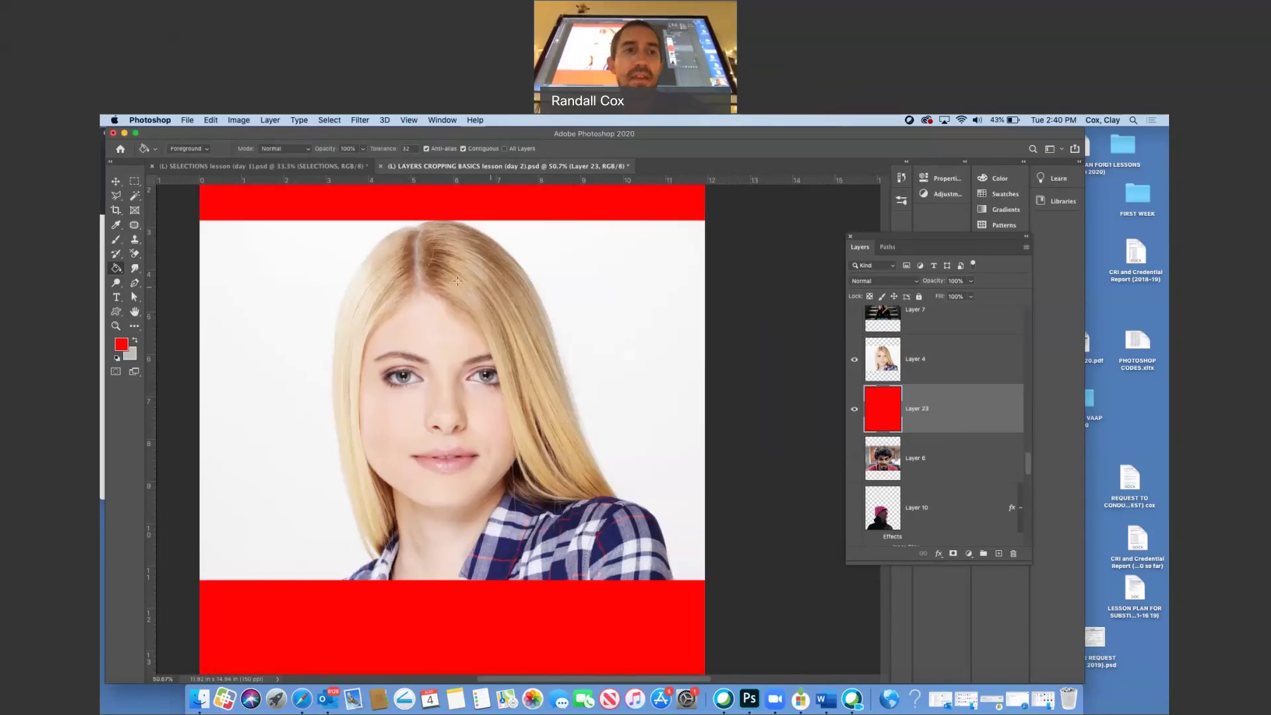
Step: Select the white background beside the woman's long hair and plaid shoulder on Layer 4 with the Magic Wand
{"action": "left_click", "coordinate": [117, 182]}
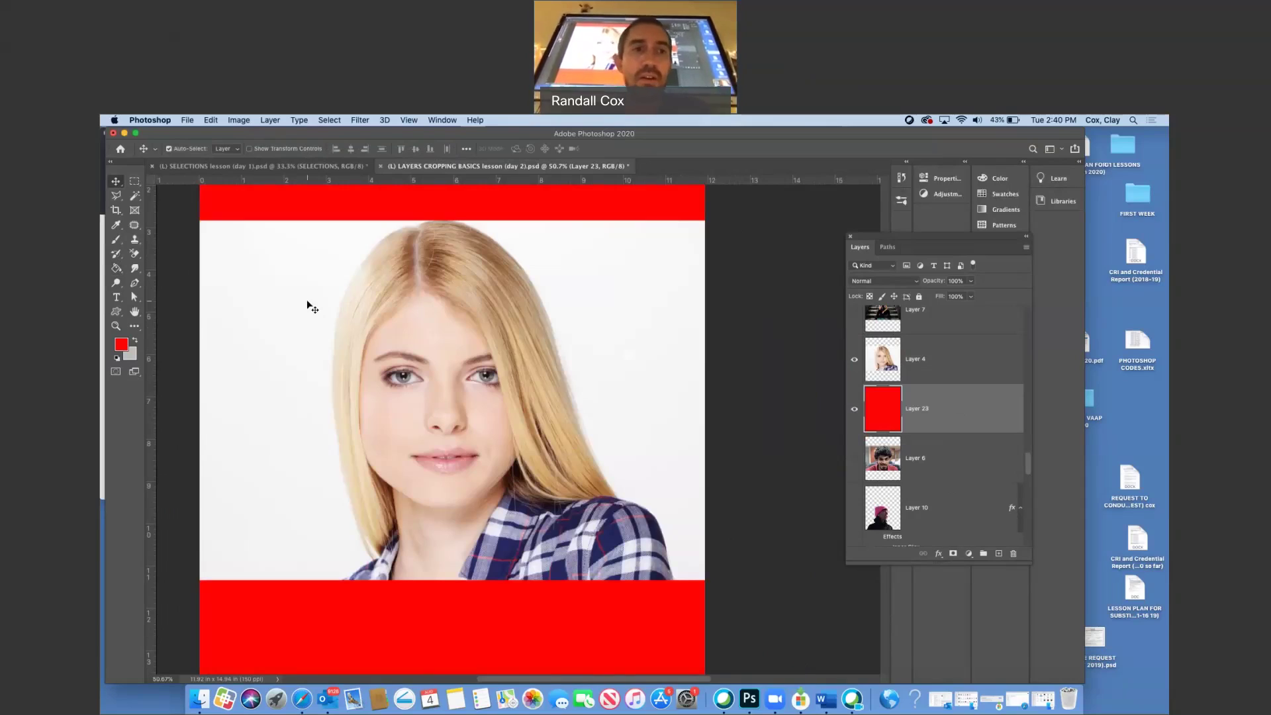
{"action": "left_click", "coordinate": [135, 197]}
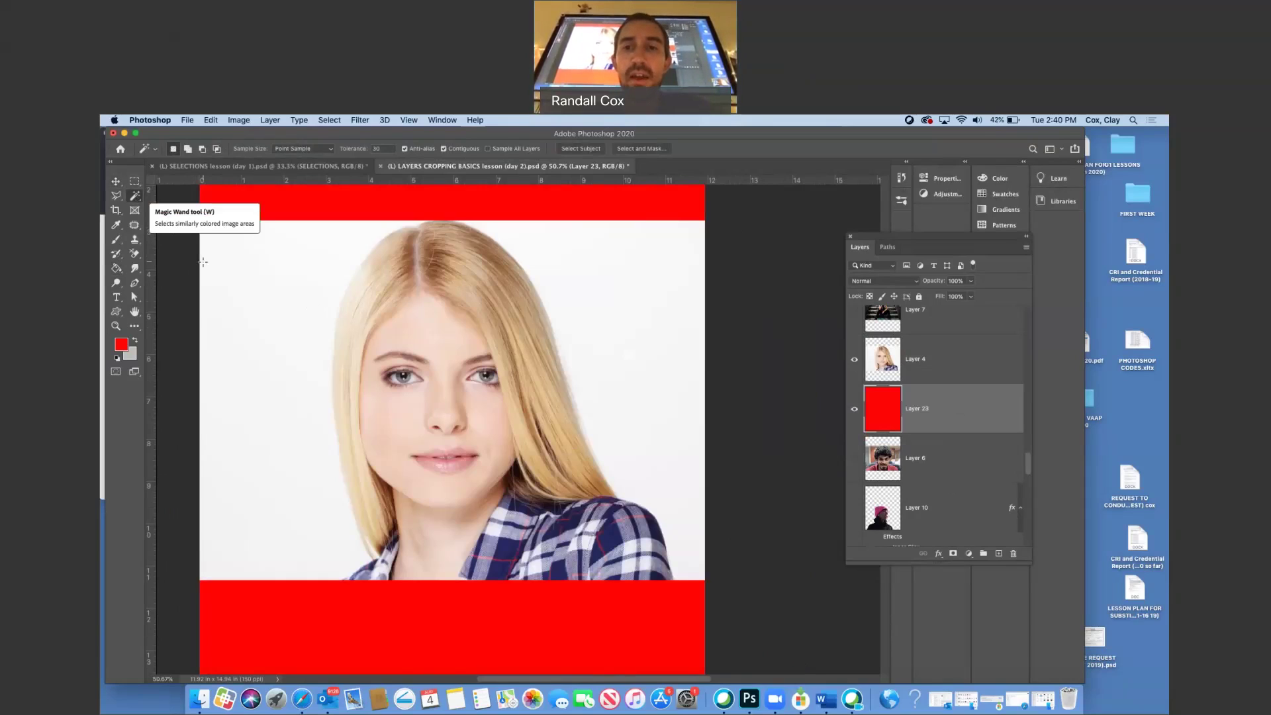
{"action": "left_click", "coordinate": [890, 360]}
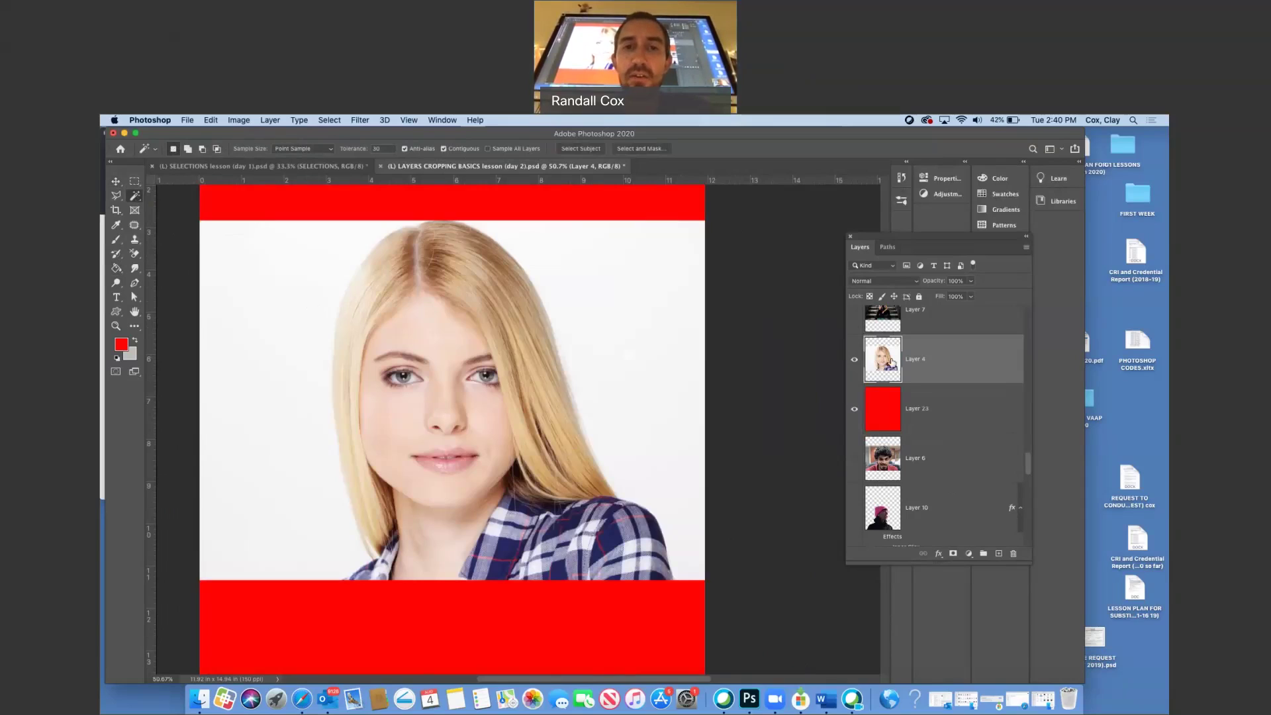
{"action": "left_click", "coordinate": [645, 302]}
Step: Check the selection outline by hiding and reshowing Layer 4 and the red Layer 23, and delete the selected background
{"action": "left_click", "coordinate": [854, 360]}
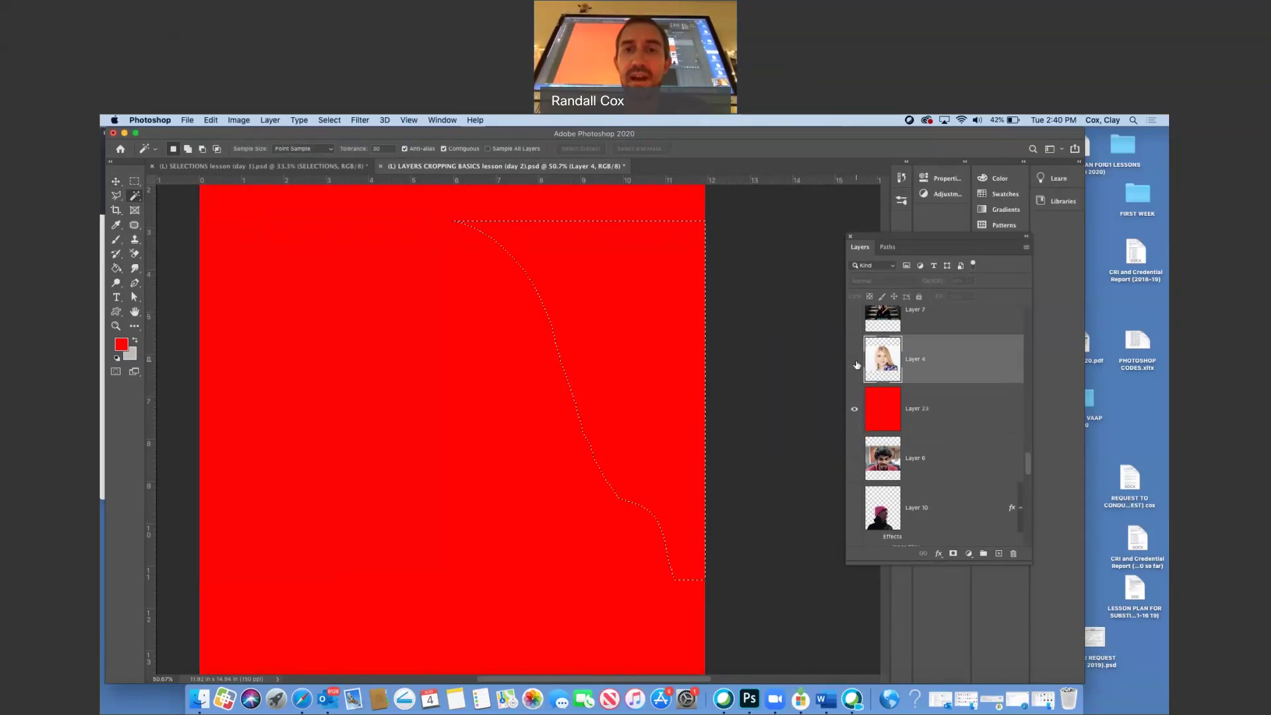
{"action": "left_click", "coordinate": [855, 410]}
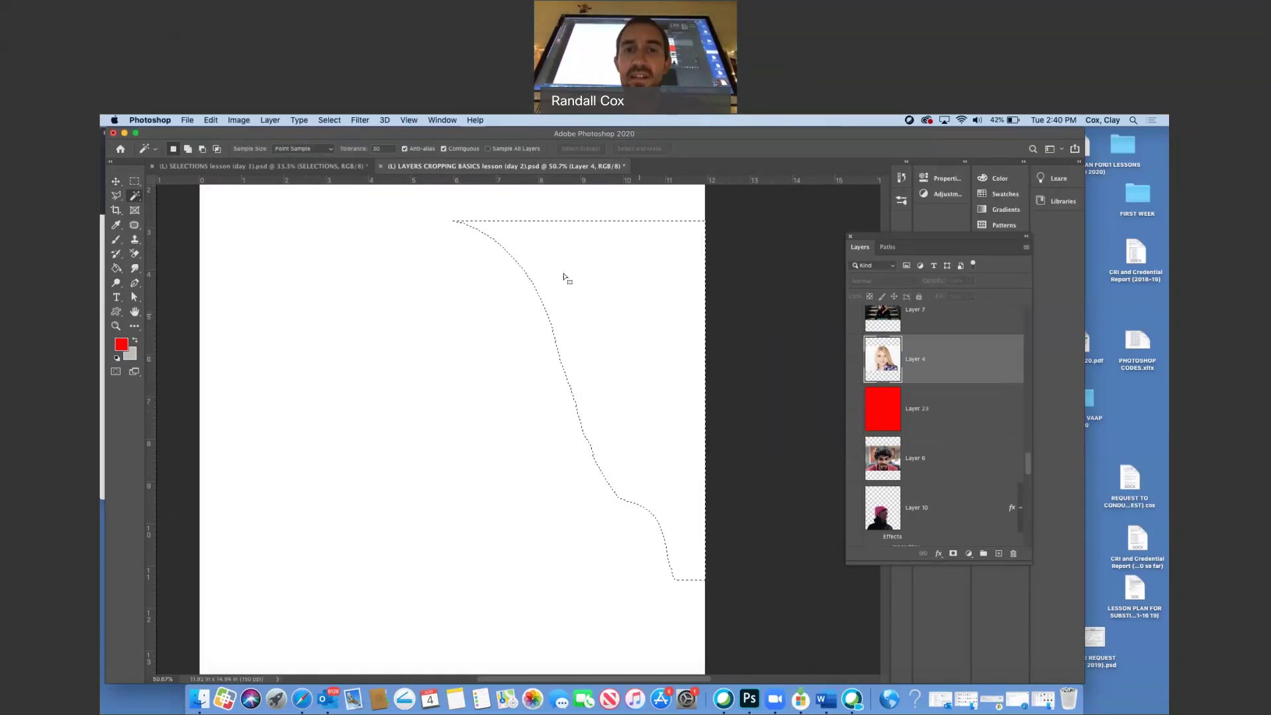
{"action": "left_click", "coordinate": [856, 392]}
{"action": "left_click", "coordinate": [855, 360]}
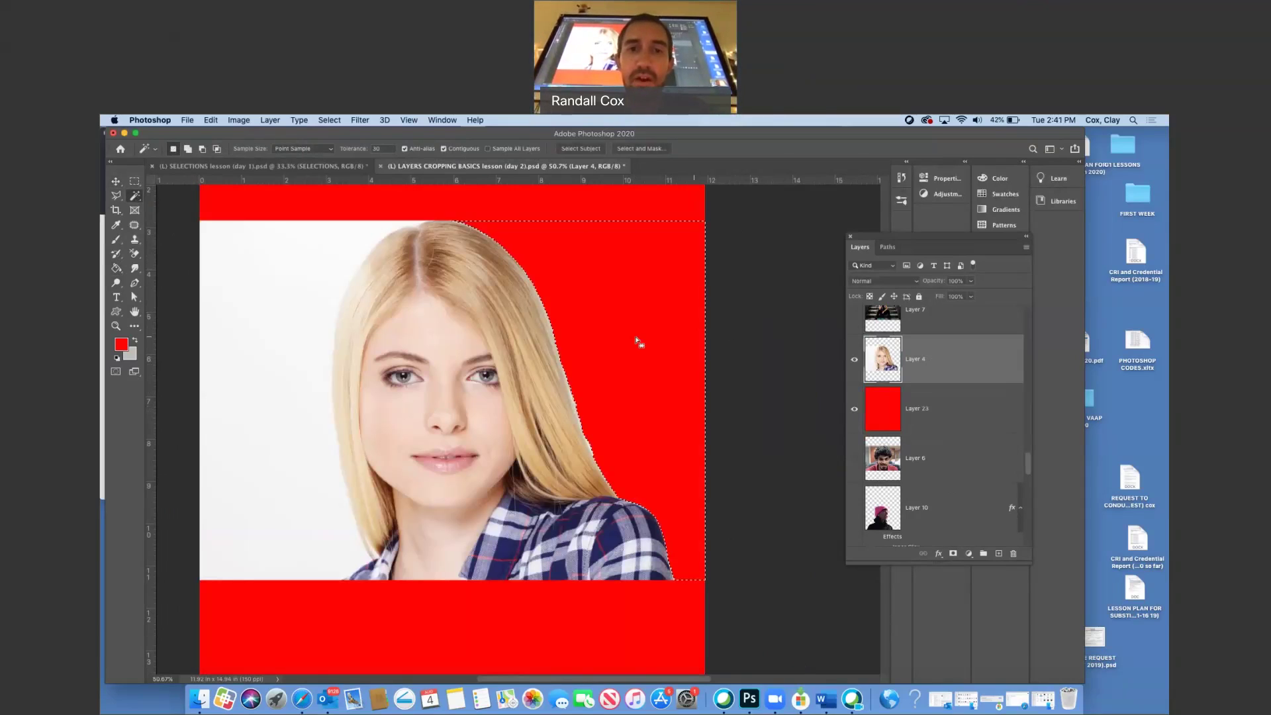
Step: Try a Magic Wand selection of the remaining white background, inspect its edge along the hair, and deselect
{"action": "left_click", "coordinate": [248, 328]}
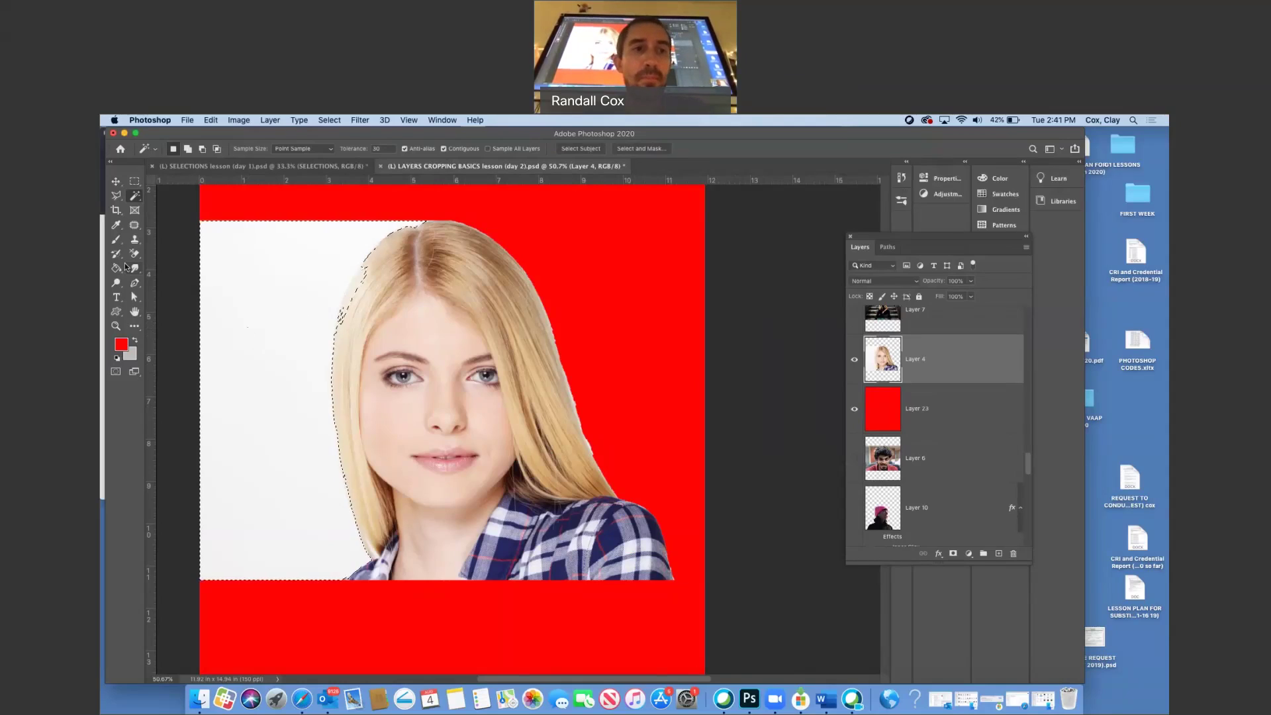
{"action": "key", "text": "z"}
{"action": "left_click", "coordinate": [365, 292]}
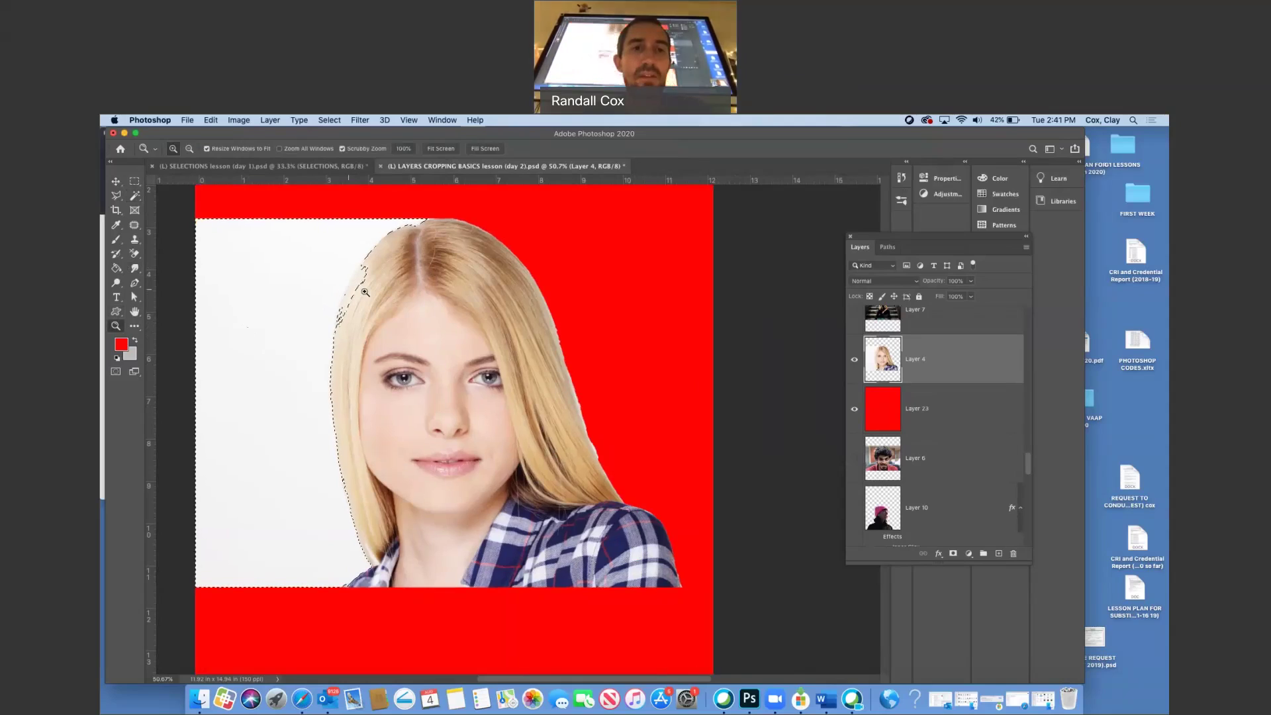
{"action": "left_click", "coordinate": [365, 292]}
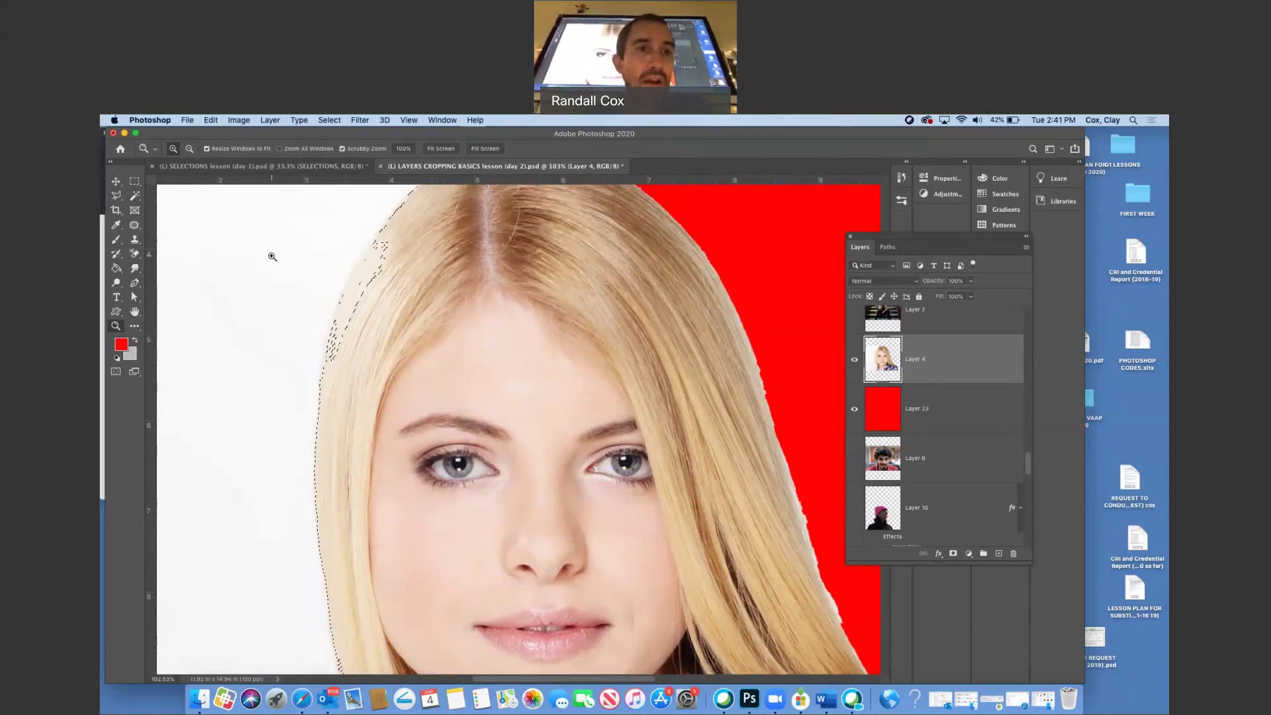
{"action": "left_click", "coordinate": [329, 122]}
{"action": "key", "text": "super+d"}
{"action": "key", "text": "w"}
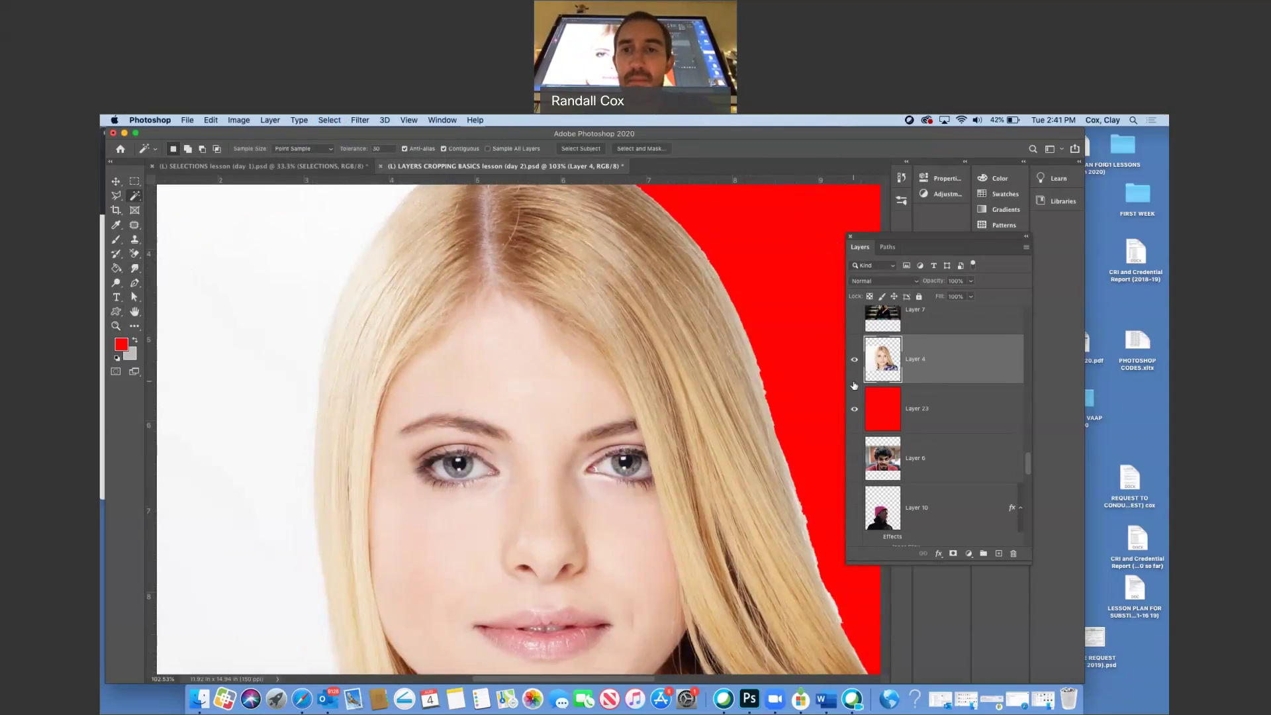
Step: Hide Layer 4 and Layer 23, and show Layer 21 to view its enlarged screenshot of the selection tools
{"action": "left_click_drag", "start_coordinate": [854, 359], "coordinate": [854, 408]}
{"action": "scroll", "coordinate": [907, 452], "scroll_direction": "down", "scroll_amount": 3}
{"action": "scroll", "coordinate": [907, 452], "scroll_direction": "down", "scroll_amount": 2}
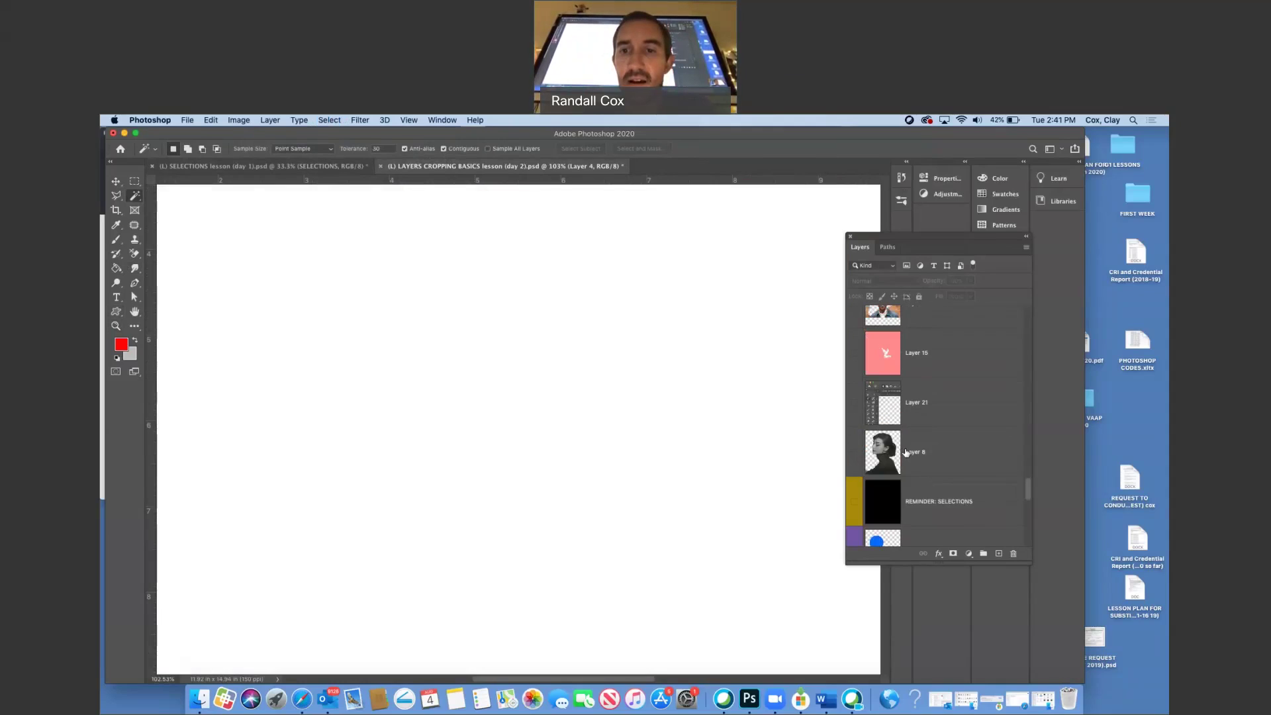
{"action": "left_click", "coordinate": [854, 402]}
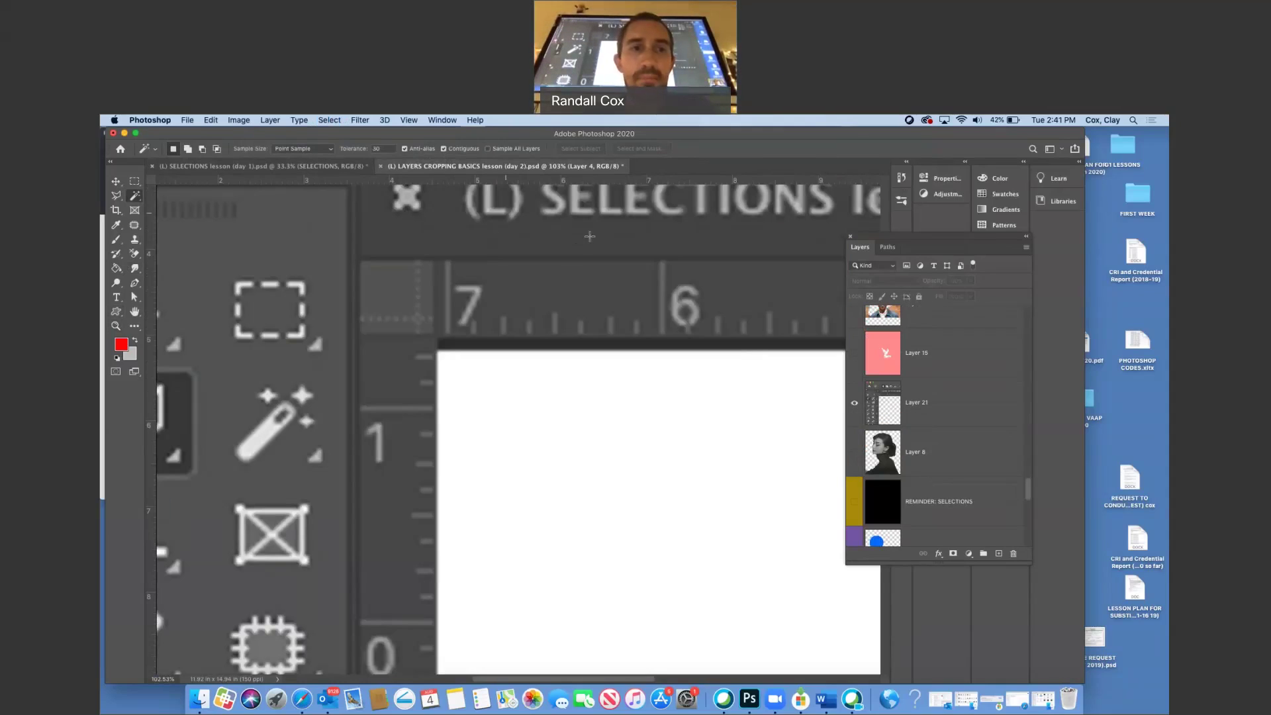
{"action": "left_click", "coordinate": [116, 326]}
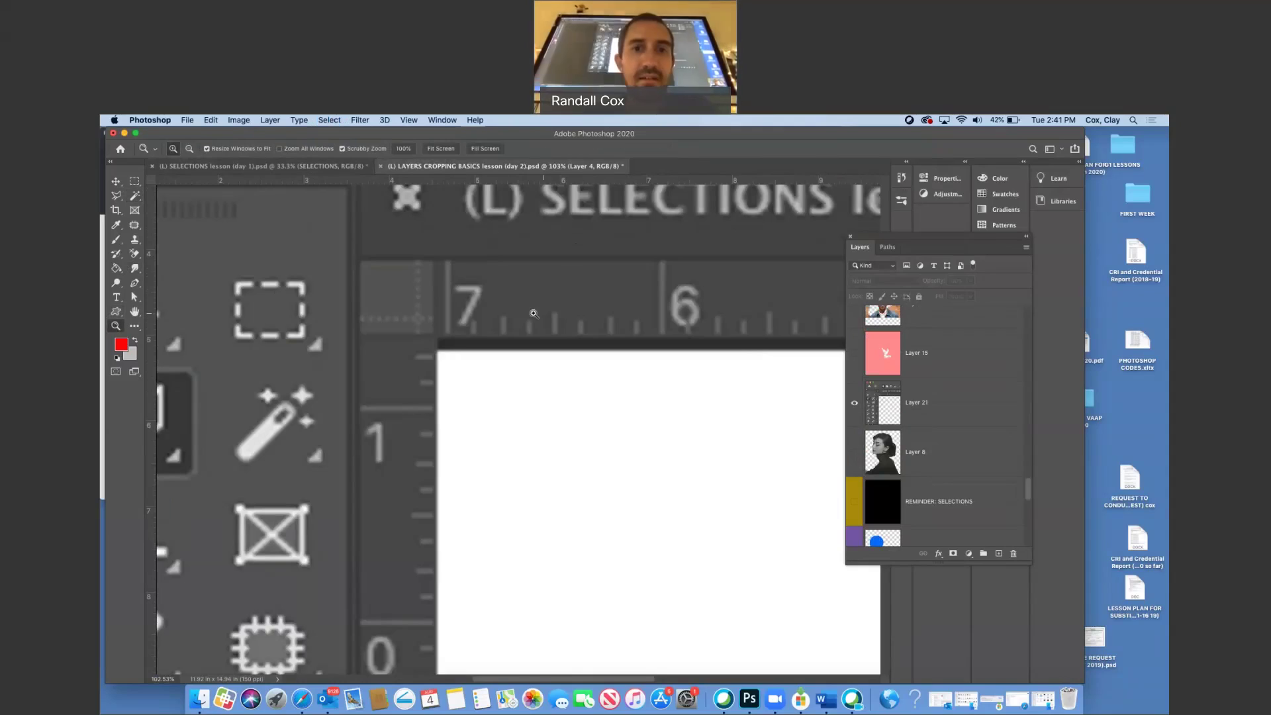
{"action": "left_click_drag", "start_coordinate": [702, 315], "coordinate": [663, 314]}
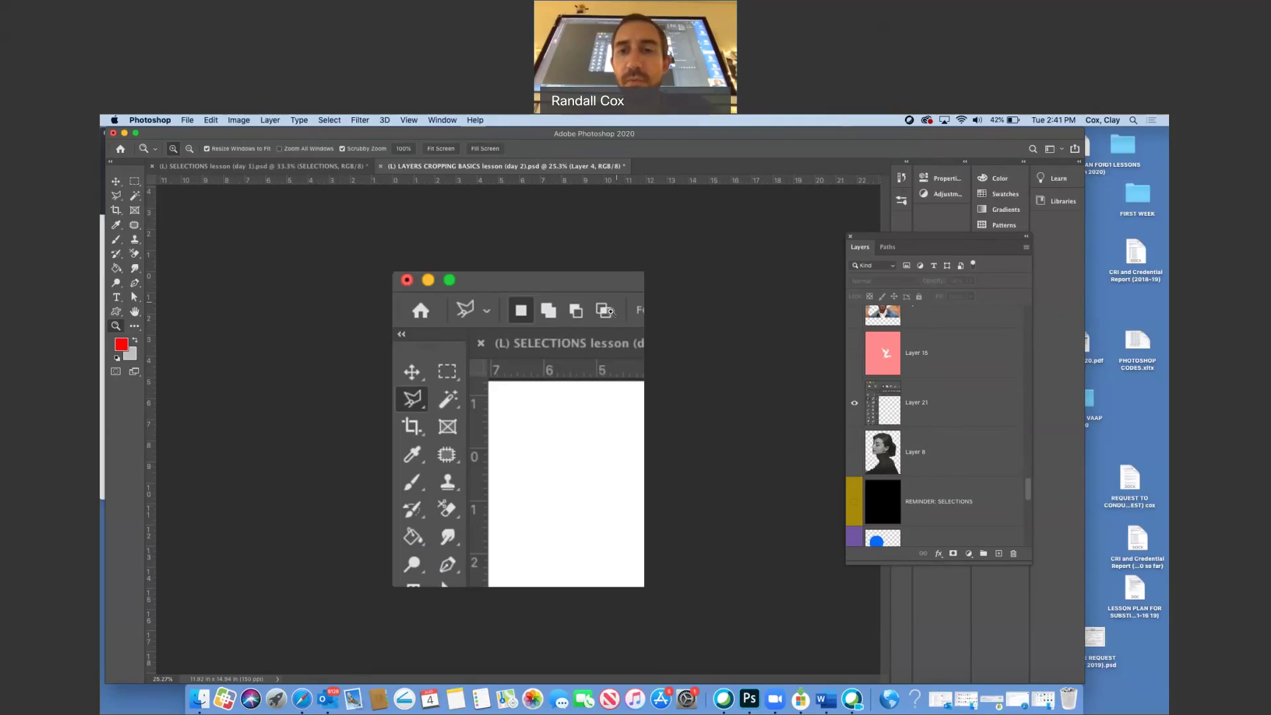
Step: Hide Layer 21, and show Layer 4 and the red Layer 23 again
{"action": "left_click", "coordinate": [854, 402]}
{"action": "scroll", "coordinate": [930, 419], "scroll_direction": "up", "scroll_amount": 5}
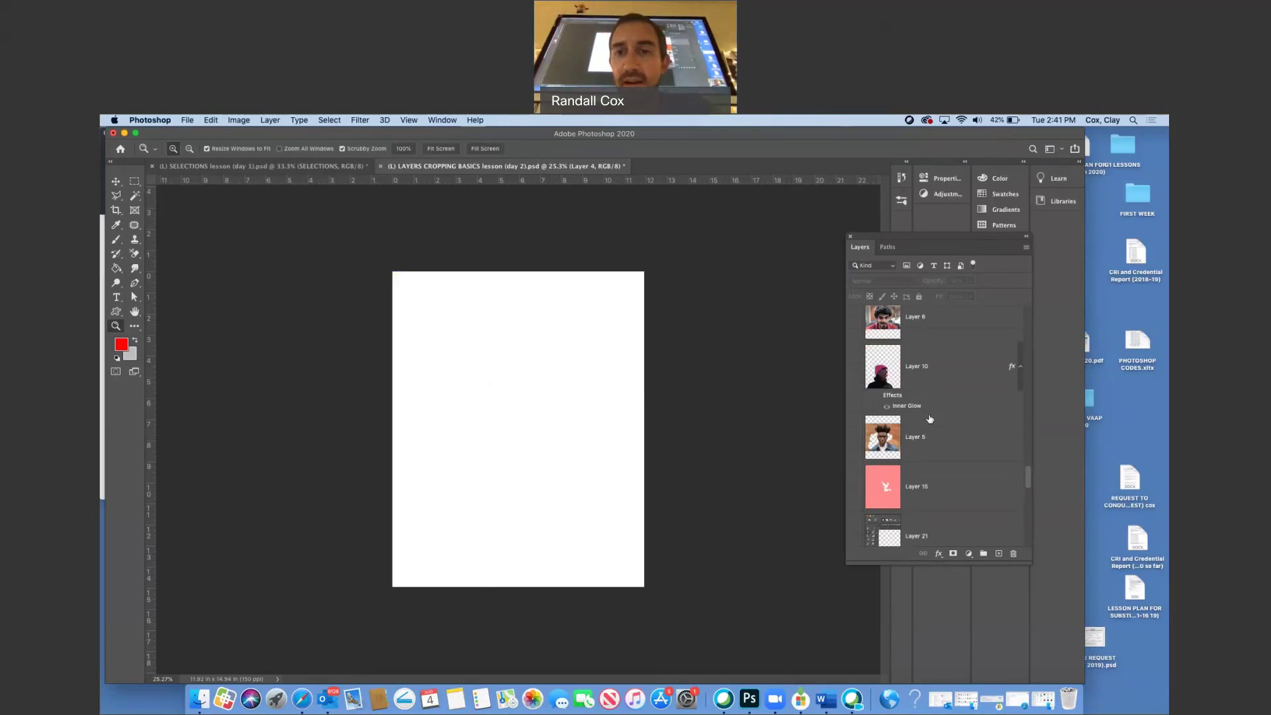
{"action": "left_click", "coordinate": [855, 348]}
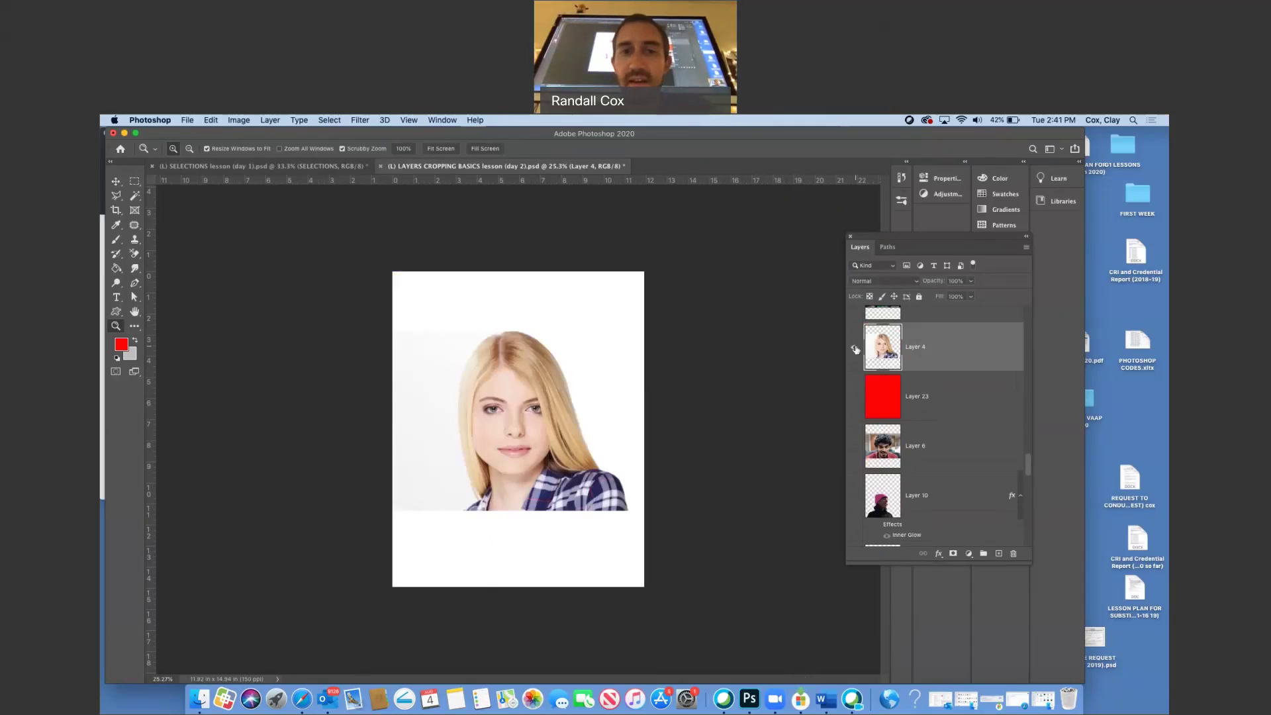
{"action": "left_click", "coordinate": [855, 398]}
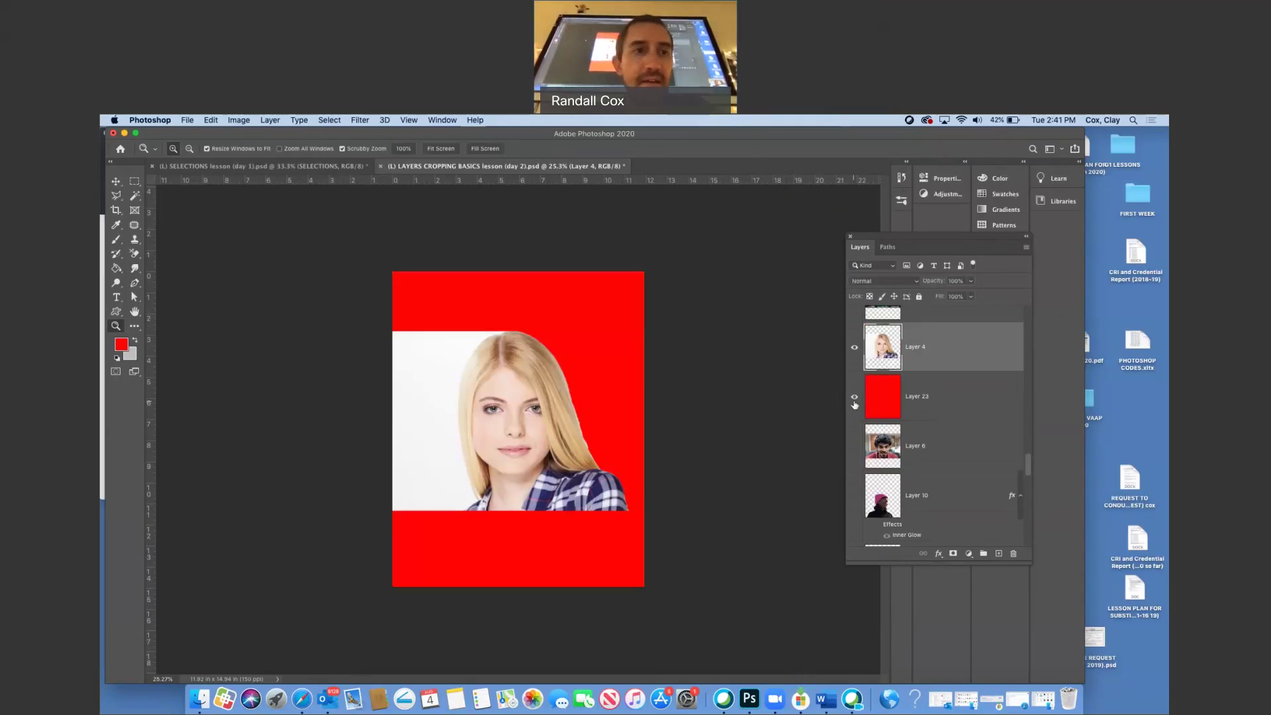
Step: Set the Magic Wand tolerance to 20 and select the remaining white background on Layer 4
{"action": "left_click", "coordinate": [133, 208]}
{"action": "left_click", "coordinate": [135, 196]}
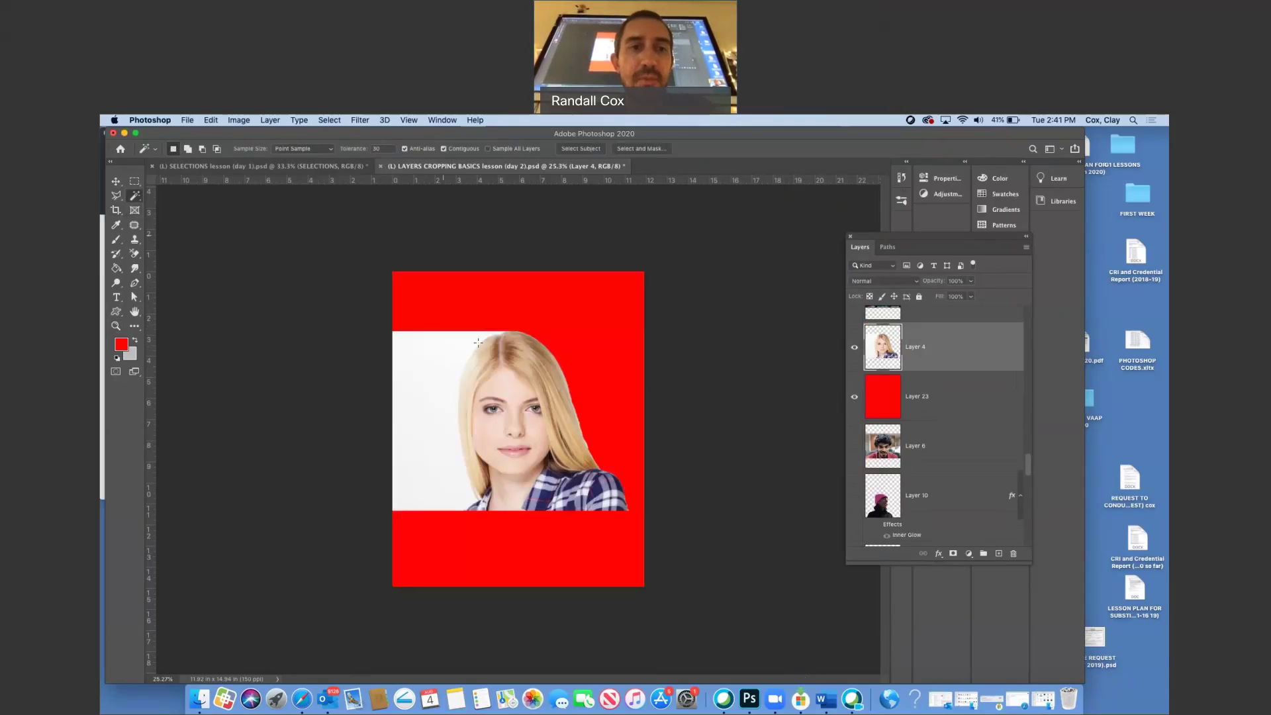
{"action": "left_click", "coordinate": [116, 326]}
{"action": "left_click_drag", "start_coordinate": [462, 367], "coordinate": [490, 364]}
{"action": "left_click", "coordinate": [134, 195]}
{"action": "left_click", "coordinate": [382, 149]}
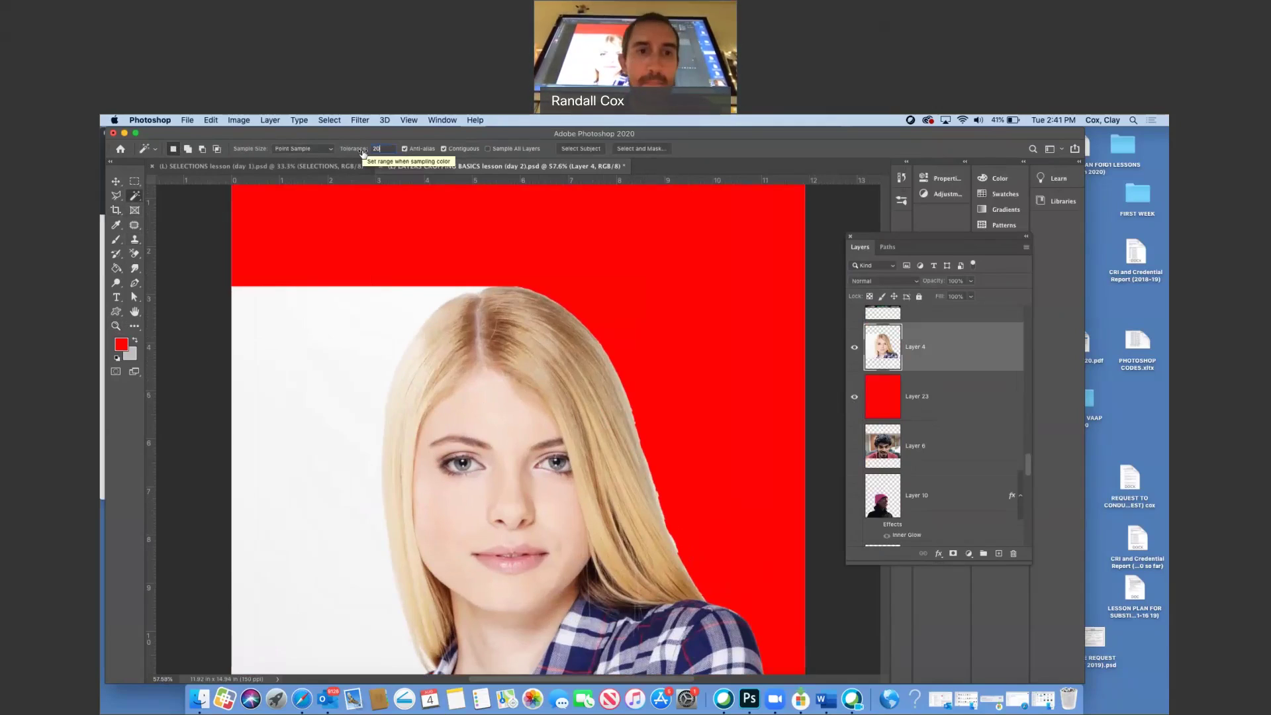
{"action": "left_click", "coordinate": [340, 411]}
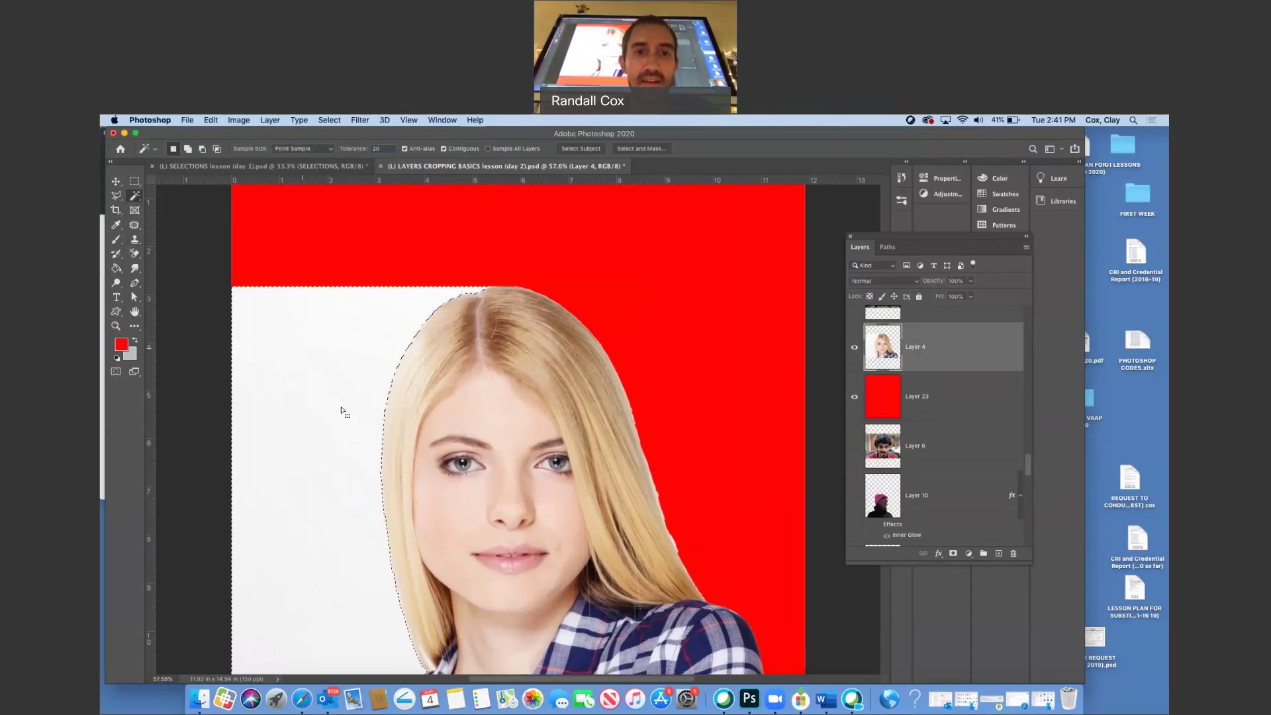
Step: Toggle Layer 4's visibility to check the selection, delete the selected white background, and deselect
{"action": "scroll", "coordinate": [340, 412], "scroll_direction": "down", "scroll_amount": 3}
{"action": "scroll", "coordinate": [340, 411], "scroll_direction": "up", "scroll_amount": 1}
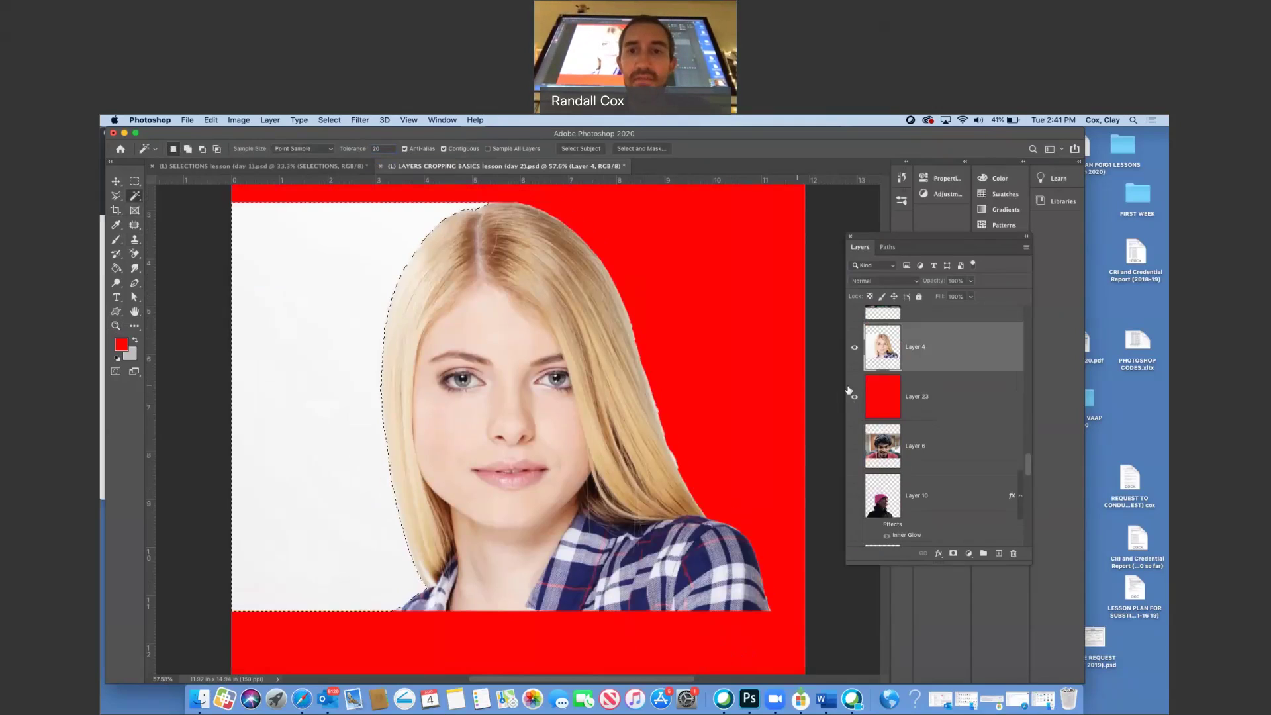
{"action": "left_click", "coordinate": [855, 349]}
{"action": "left_click", "coordinate": [855, 347]}
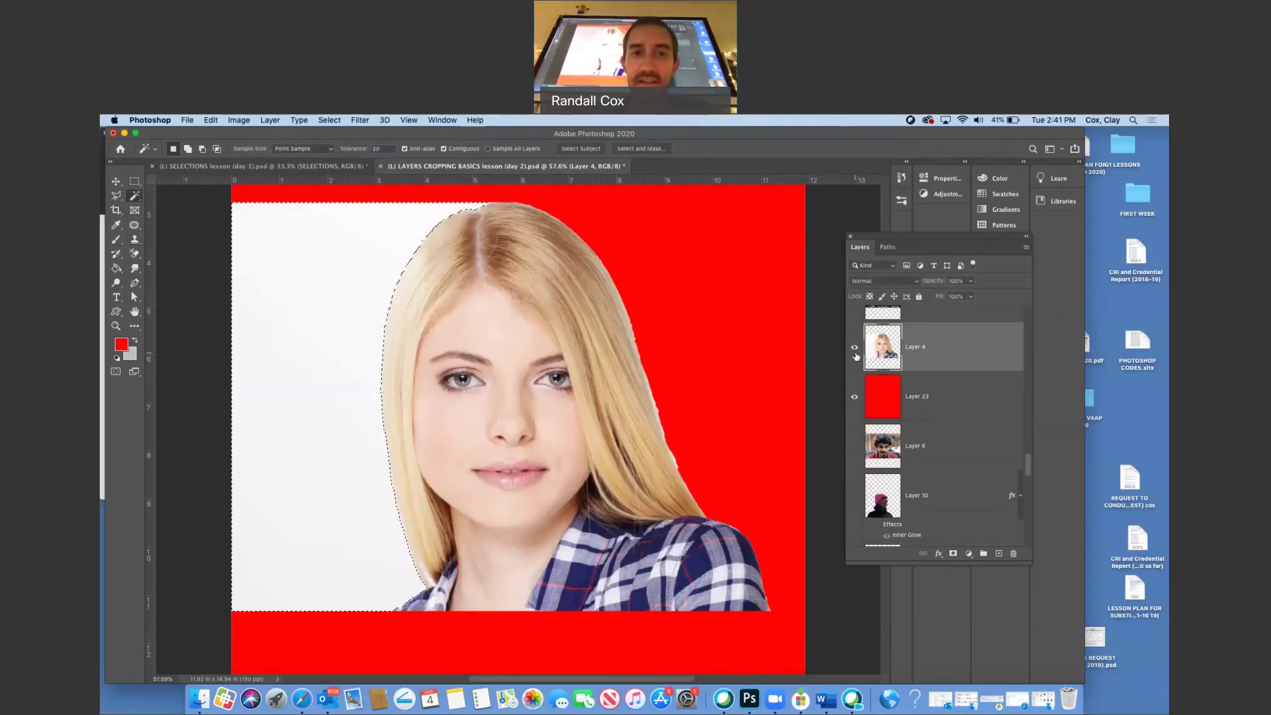
{"action": "key", "text": "Delete"}
{"action": "key", "text": "super+d"}
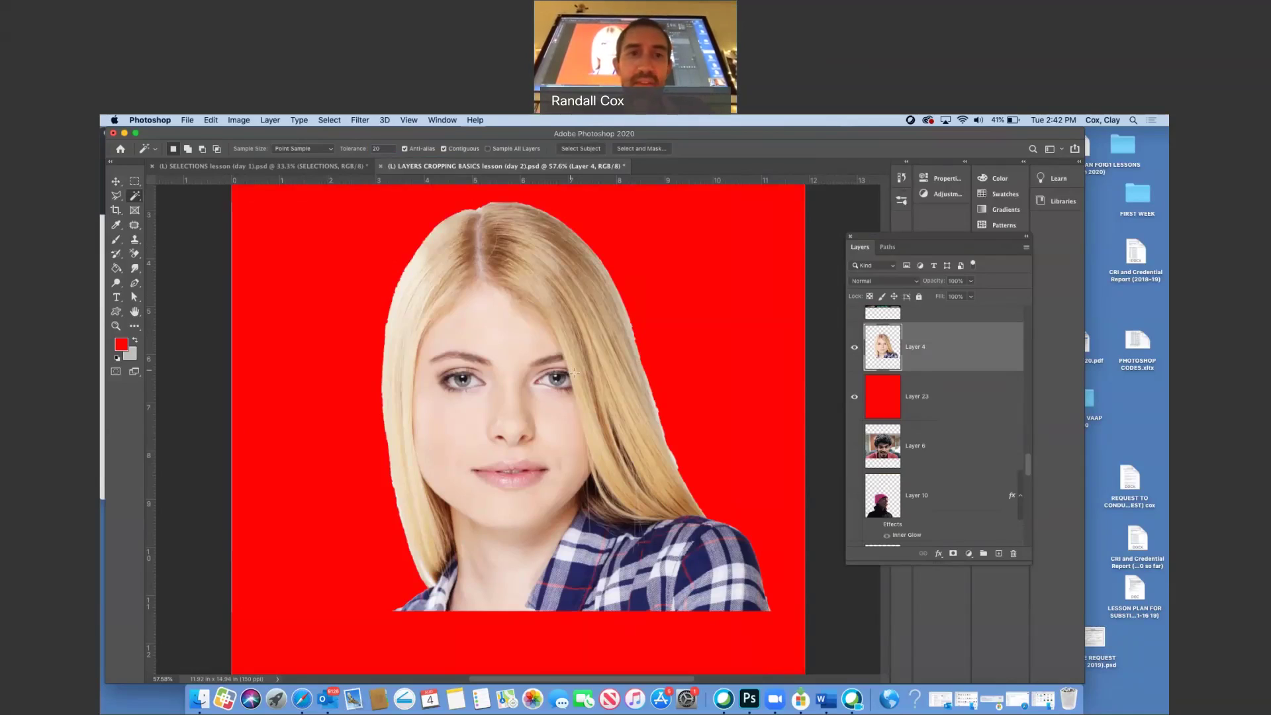
Step: Inspect the jagged white fringe along the hair edge up close and rename Layer 4 as GIRL
{"action": "left_click", "coordinate": [118, 326]}
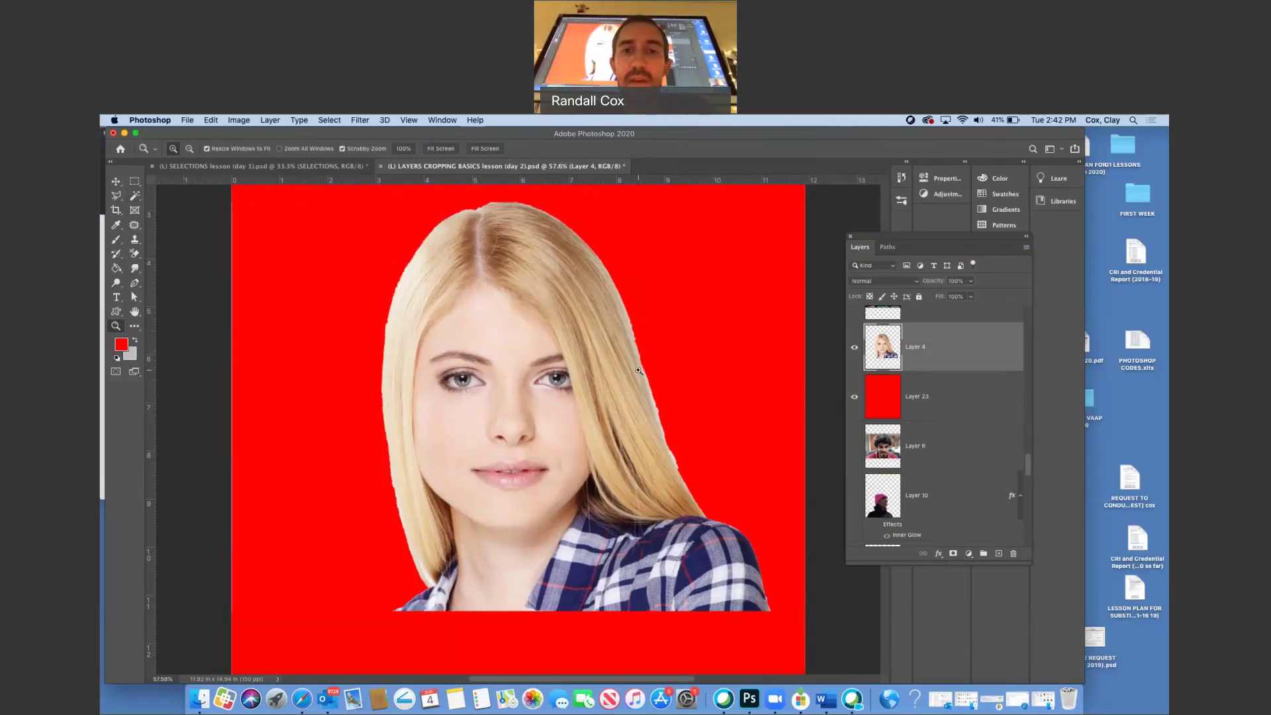
{"action": "left_click_drag", "start_coordinate": [638, 372], "coordinate": [672, 396]}
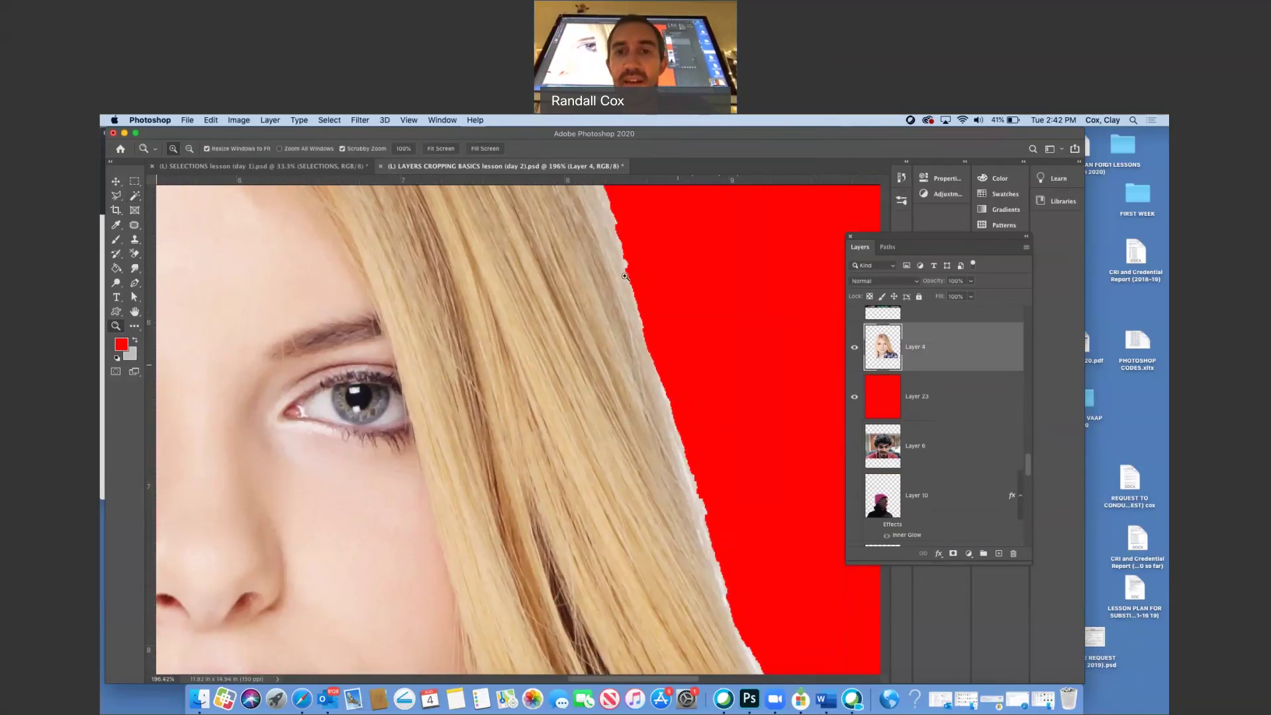
{"action": "left_click_drag", "start_coordinate": [593, 352], "coordinate": [578, 349]}
{"action": "double_click", "coordinate": [913, 345]}
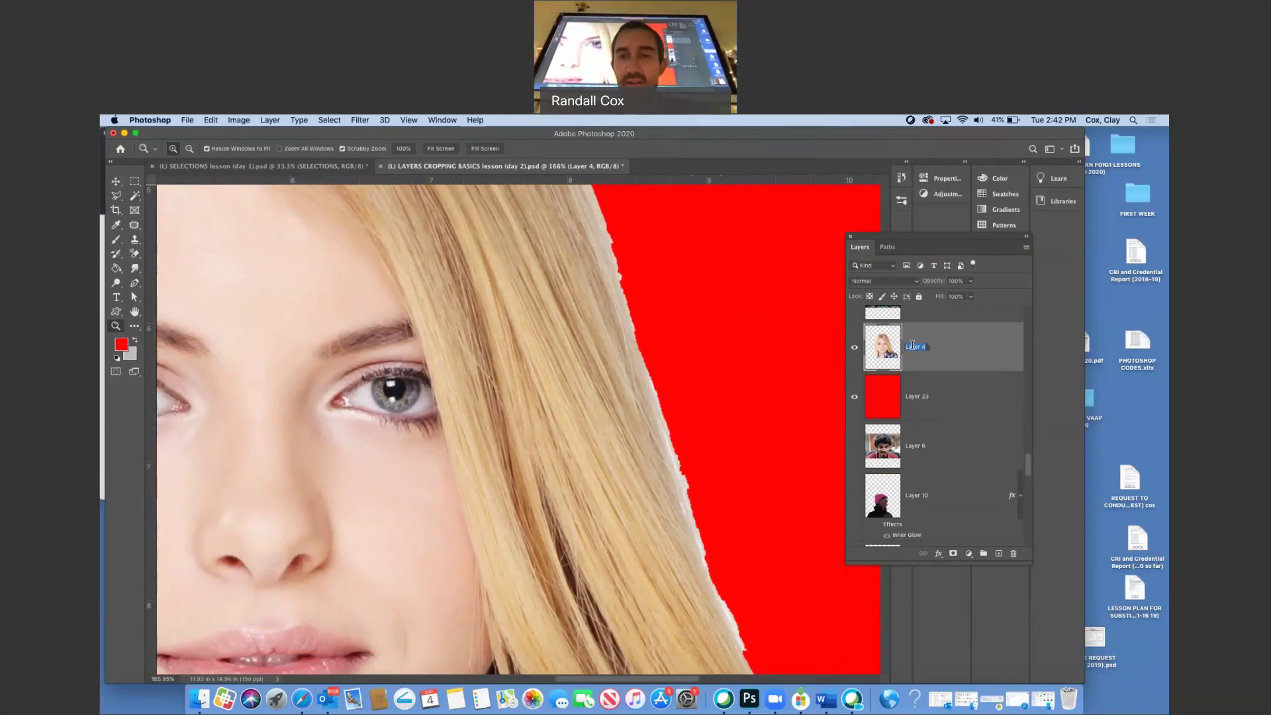
{"action": "type", "text": "Girl"}
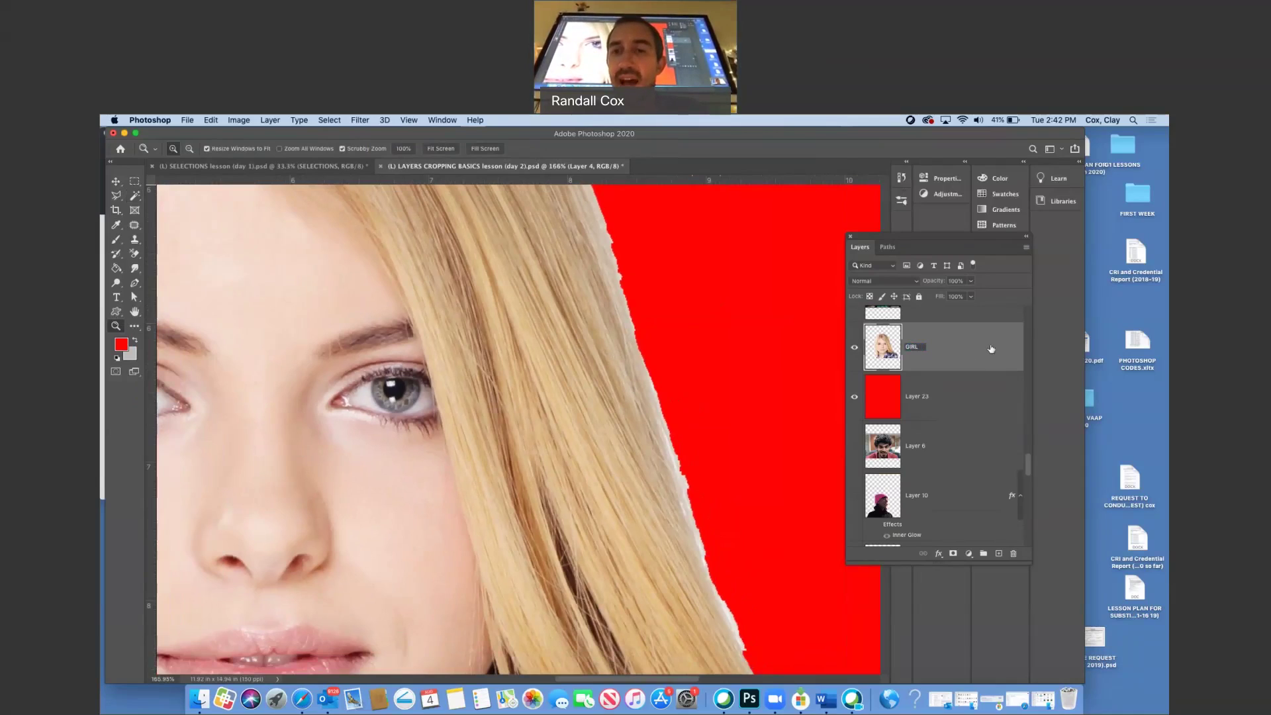
Step: Add an Inner Glow to the GIRL layer, with its color sampled from the red background (ff0000)
{"action": "double_click", "coordinate": [992, 346]}
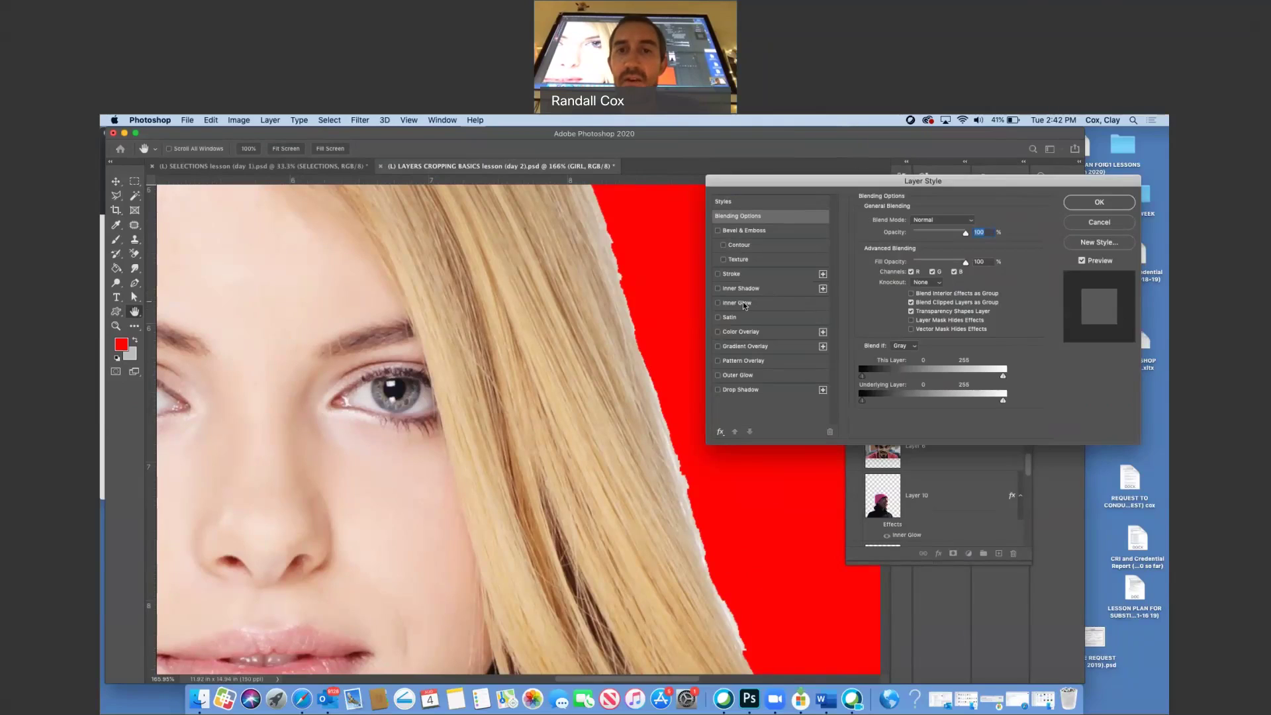
{"action": "left_click", "coordinate": [718, 303]}
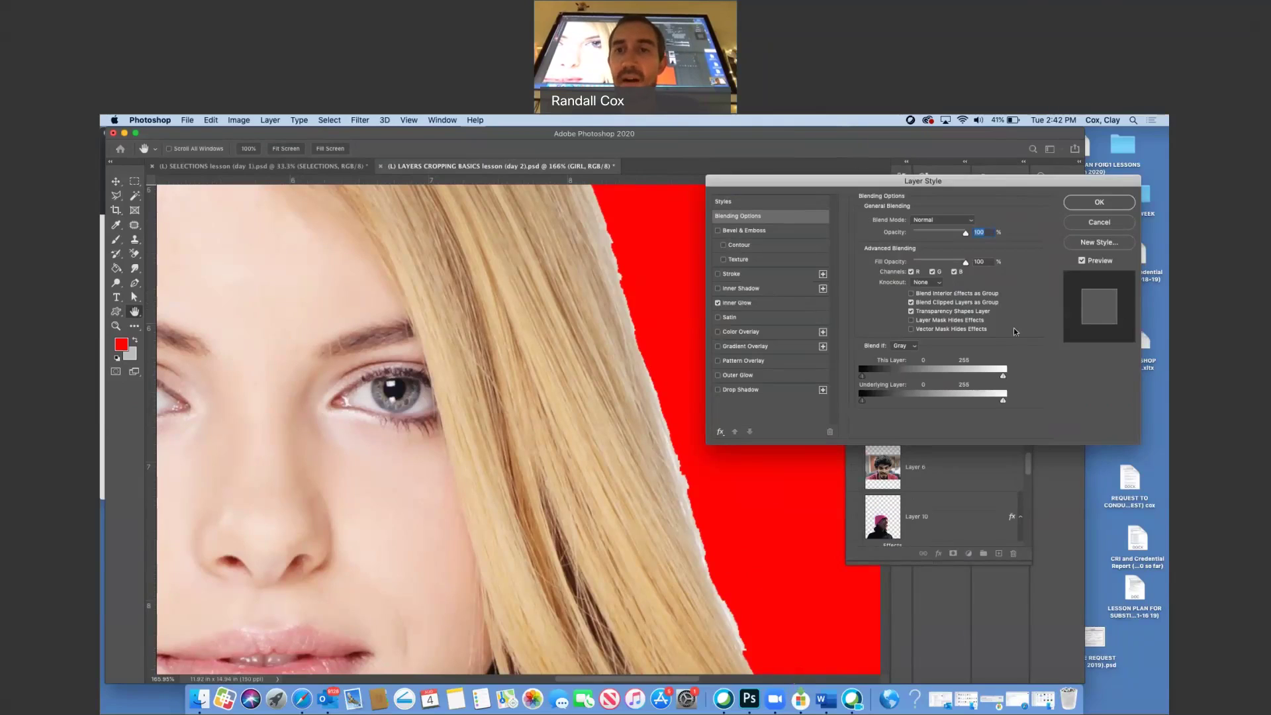
{"action": "left_click", "coordinate": [743, 304]}
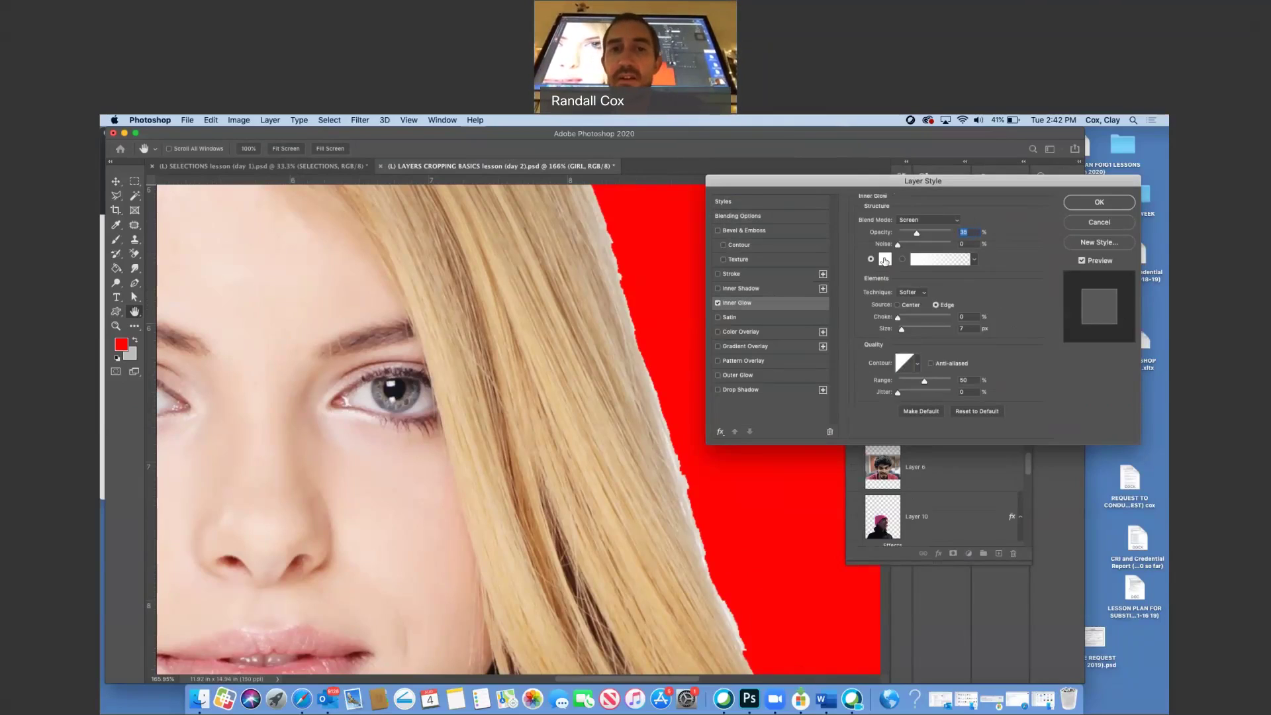
{"action": "left_click", "coordinate": [886, 260]}
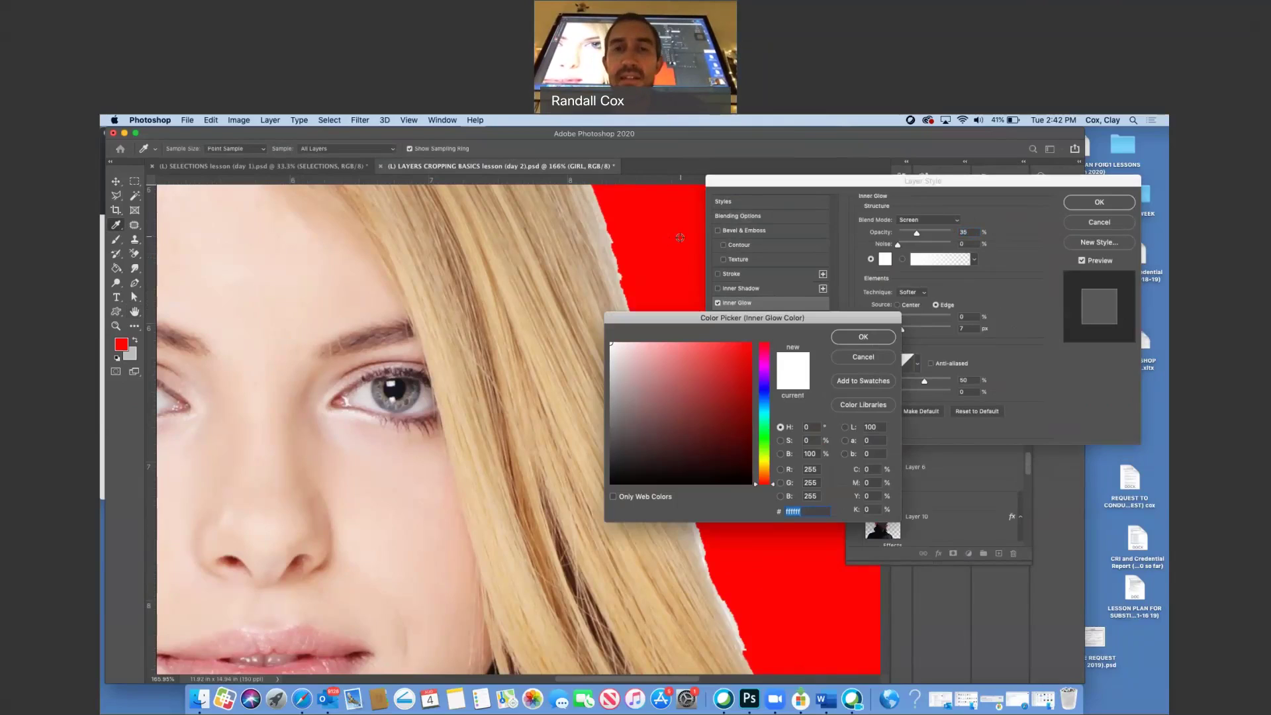
{"action": "left_click", "coordinate": [681, 236]}
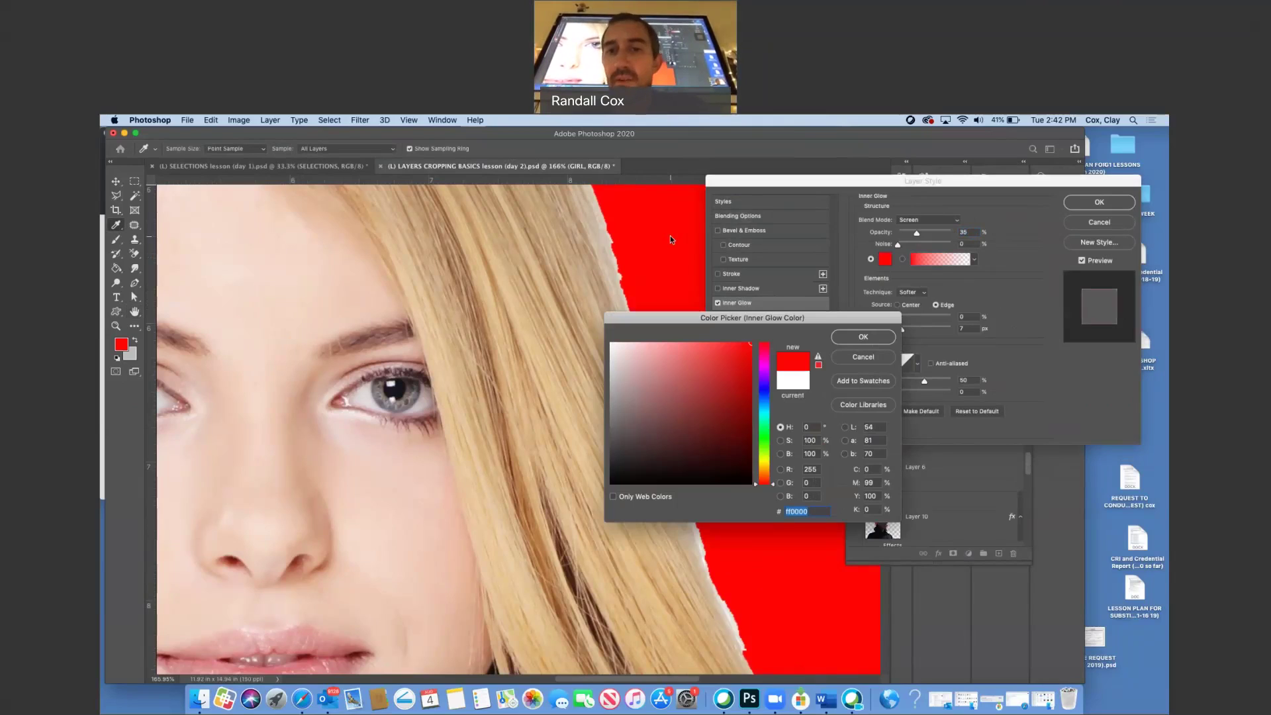
{"action": "left_click", "coordinate": [844, 336]}
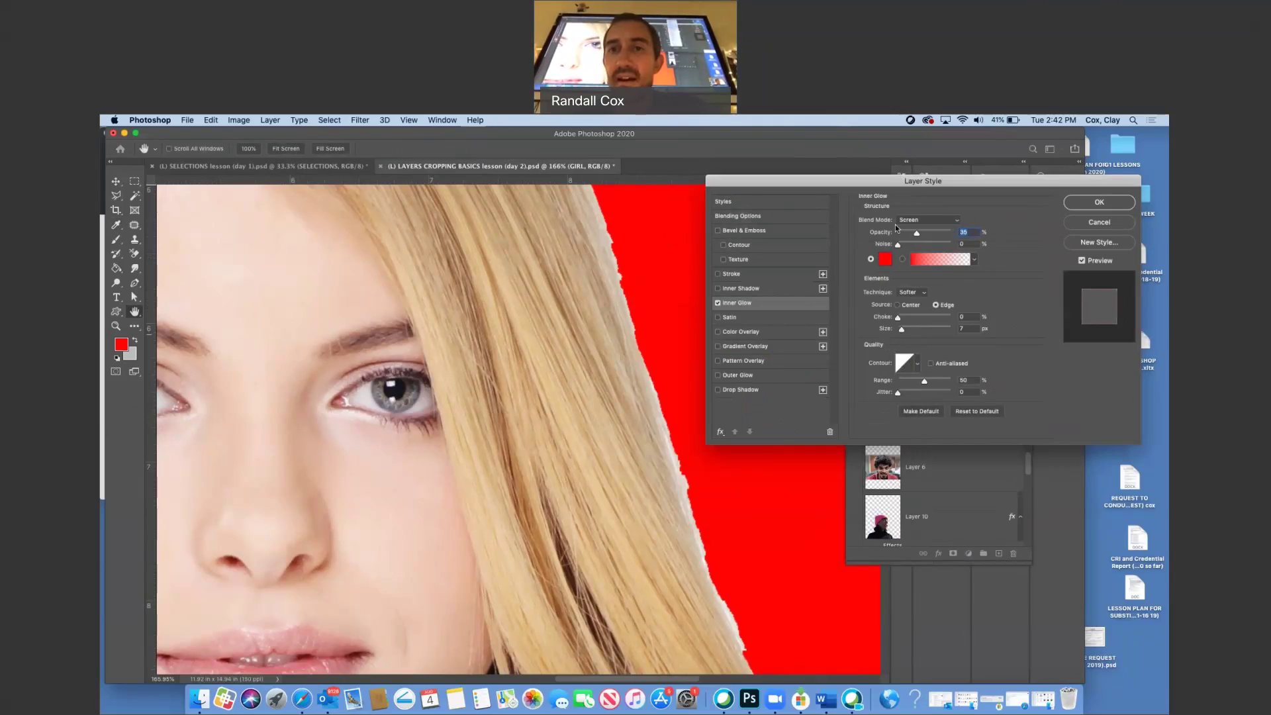
Step: Apply the GIRL layer's Inner Glow in Normal blend mode with 68% opacity, a slight choke and a size of 24 px
{"action": "left_click", "coordinate": [927, 220]}
{"action": "left_click", "coordinate": [911, 141]}
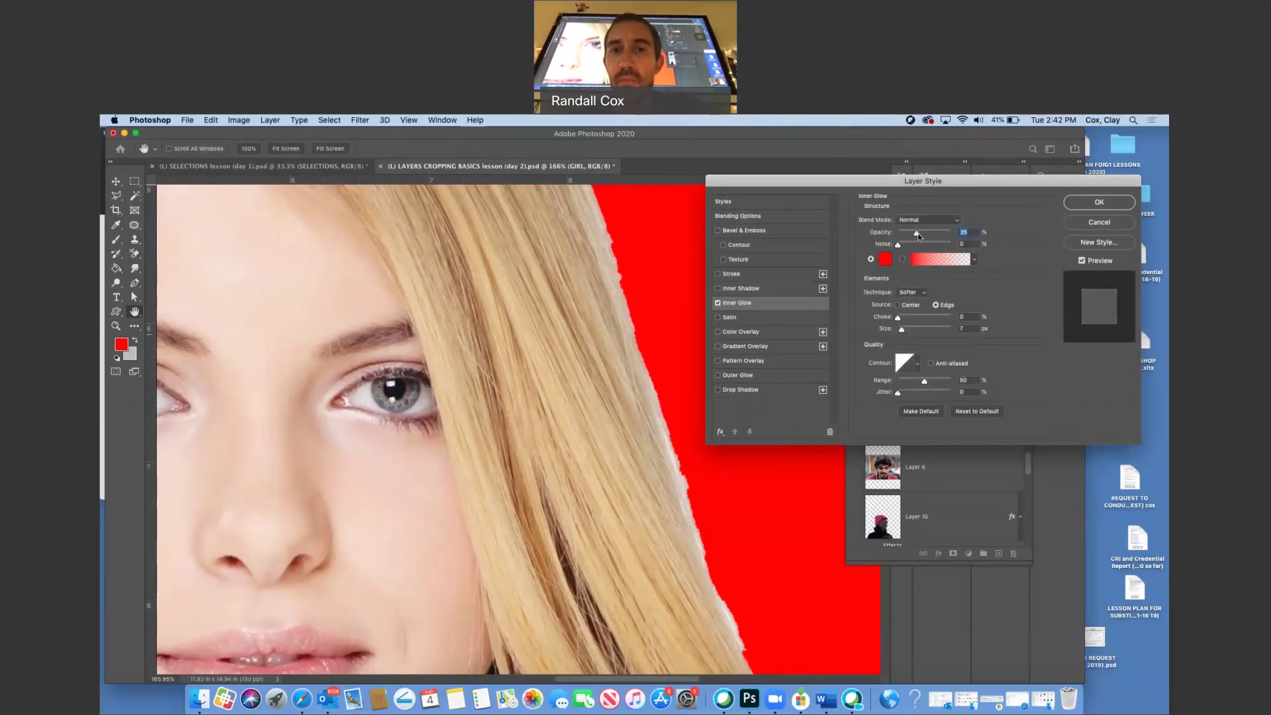
{"action": "left_click_drag", "start_coordinate": [918, 236], "coordinate": [930, 236]}
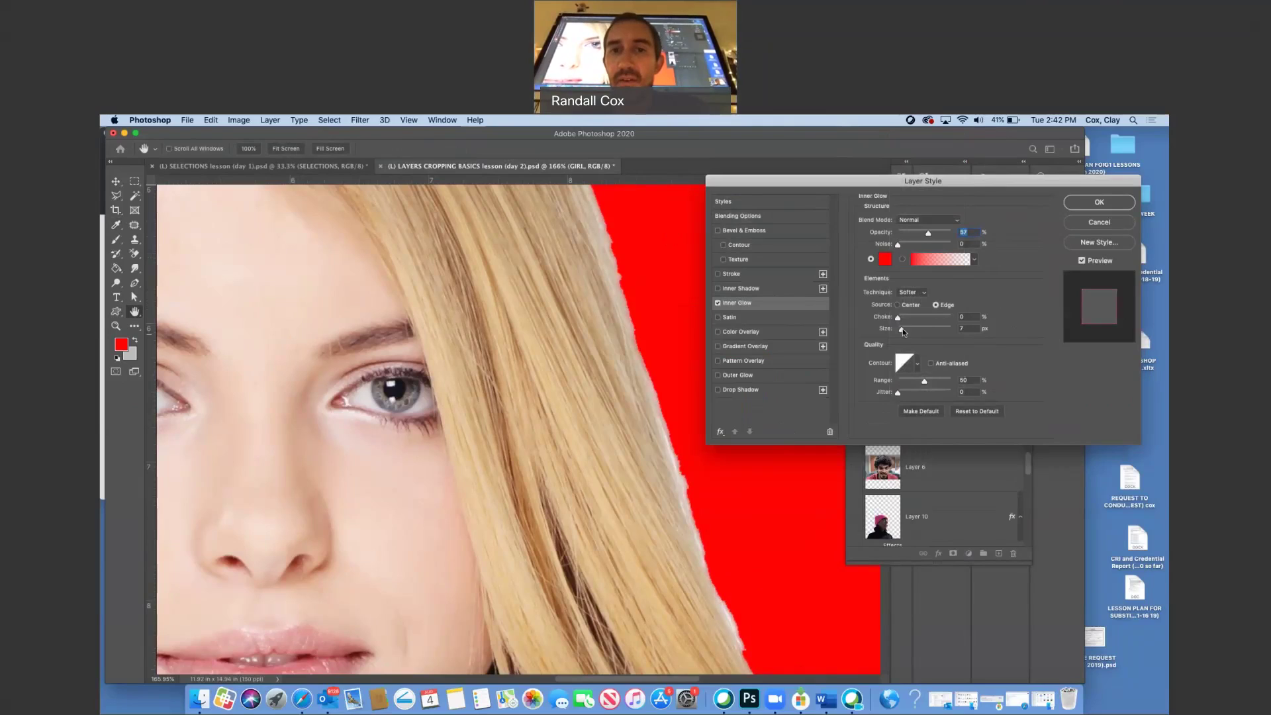
{"action": "left_click_drag", "start_coordinate": [904, 328], "coordinate": [903, 320]}
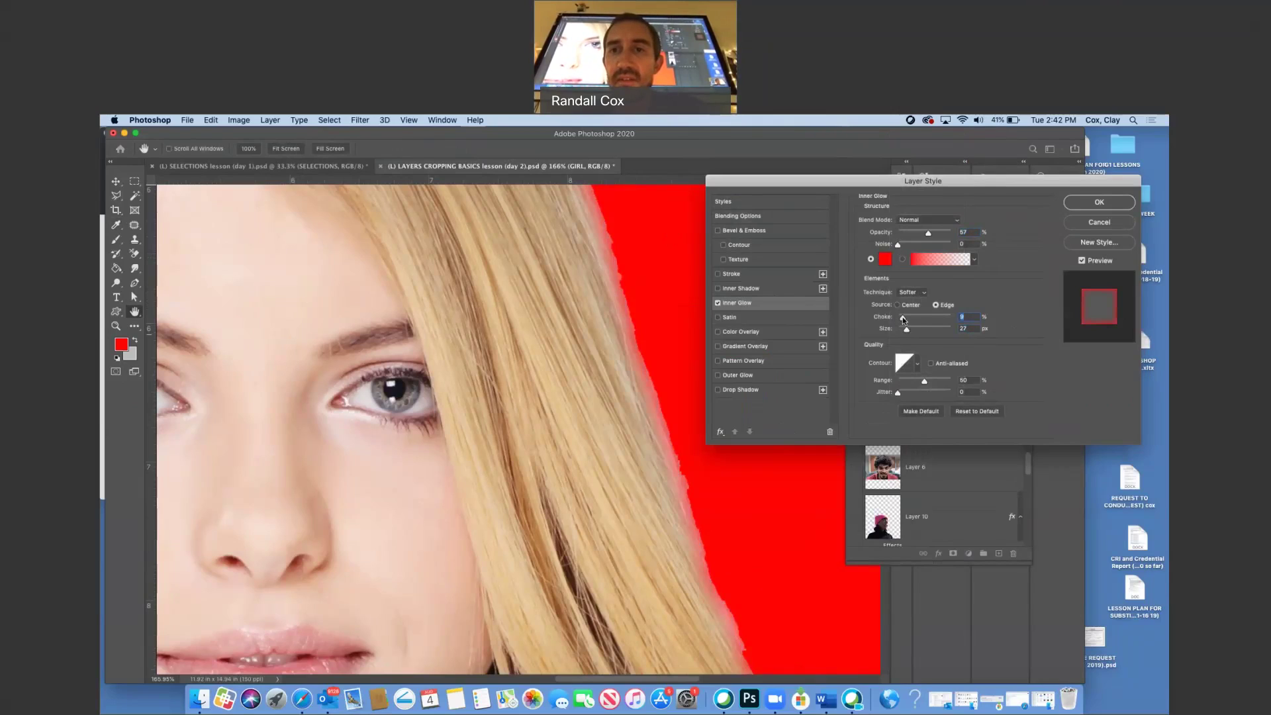
{"action": "left_click_drag", "start_coordinate": [929, 234], "coordinate": [936, 235]}
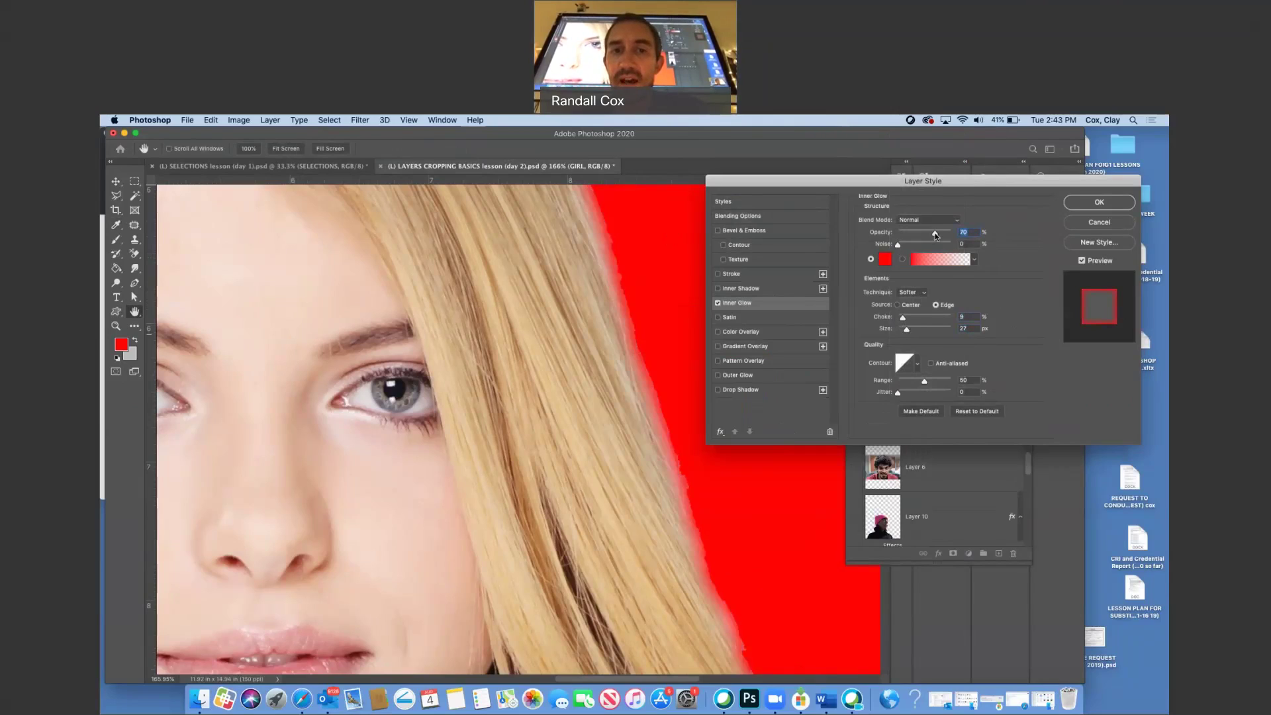
{"action": "left_click", "coordinate": [906, 329]}
{"action": "left_click_drag", "start_coordinate": [903, 319], "coordinate": [907, 331]}
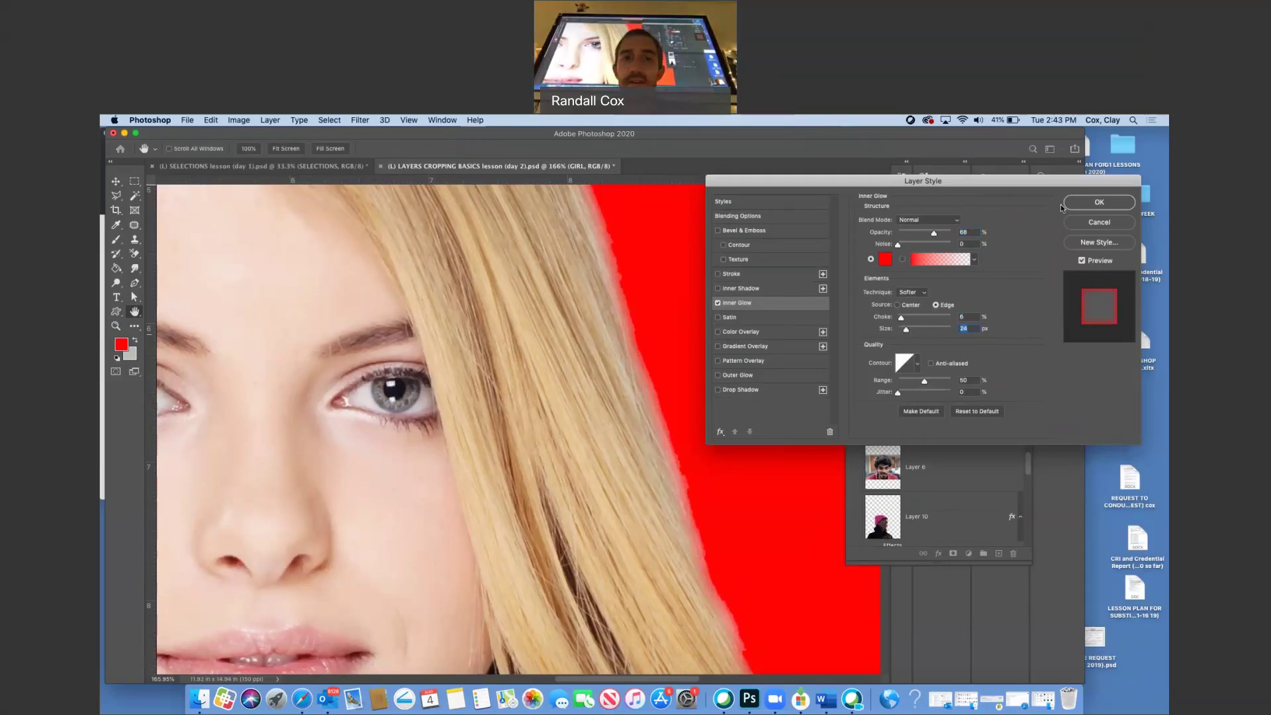
{"action": "left_click", "coordinate": [1066, 205]}
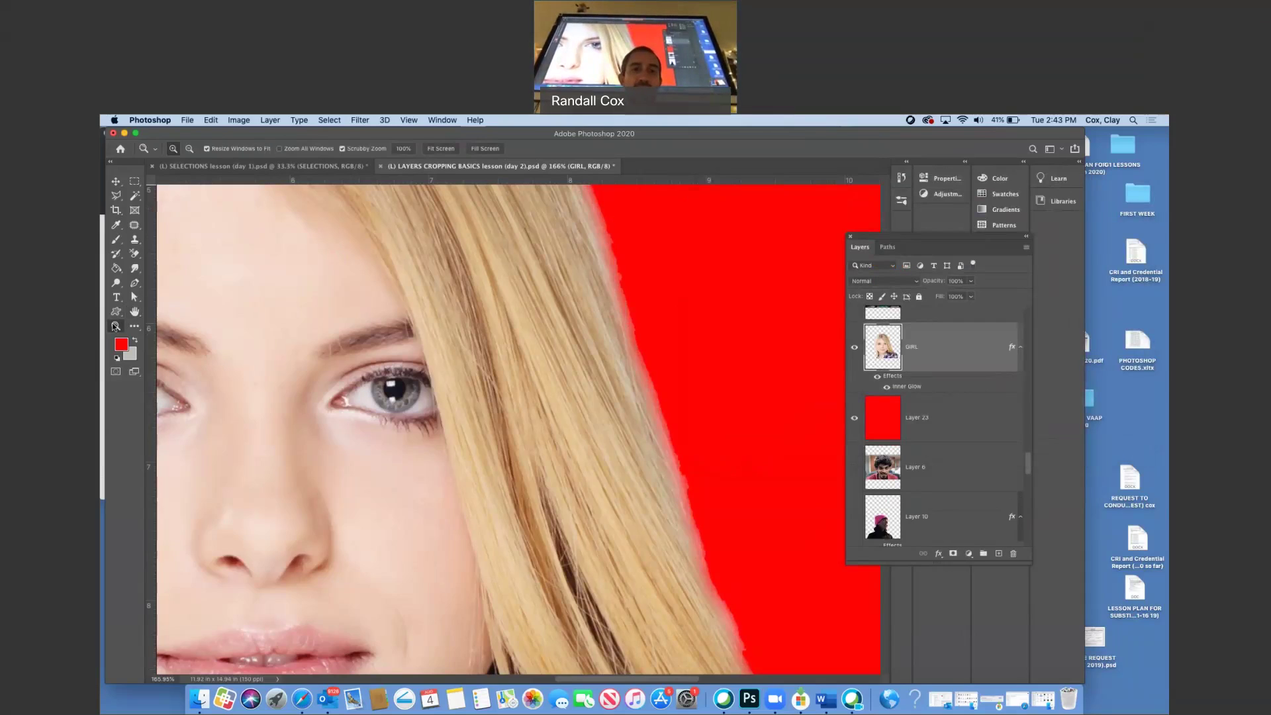
Step: Compare the hair edge with and without the glow by toggling the GIRL layer's effects repeatedly
{"action": "left_click_drag", "start_coordinate": [469, 400], "coordinate": [427, 398]}
{"action": "left_click", "coordinate": [877, 377]}
{"action": "left_click", "coordinate": [877, 376]}
{"action": "left_click", "coordinate": [877, 377]}
{"action": "left_click", "coordinate": [877, 376]}
{"action": "left_click", "coordinate": [877, 377]}
{"action": "left_click", "coordinate": [877, 377]}
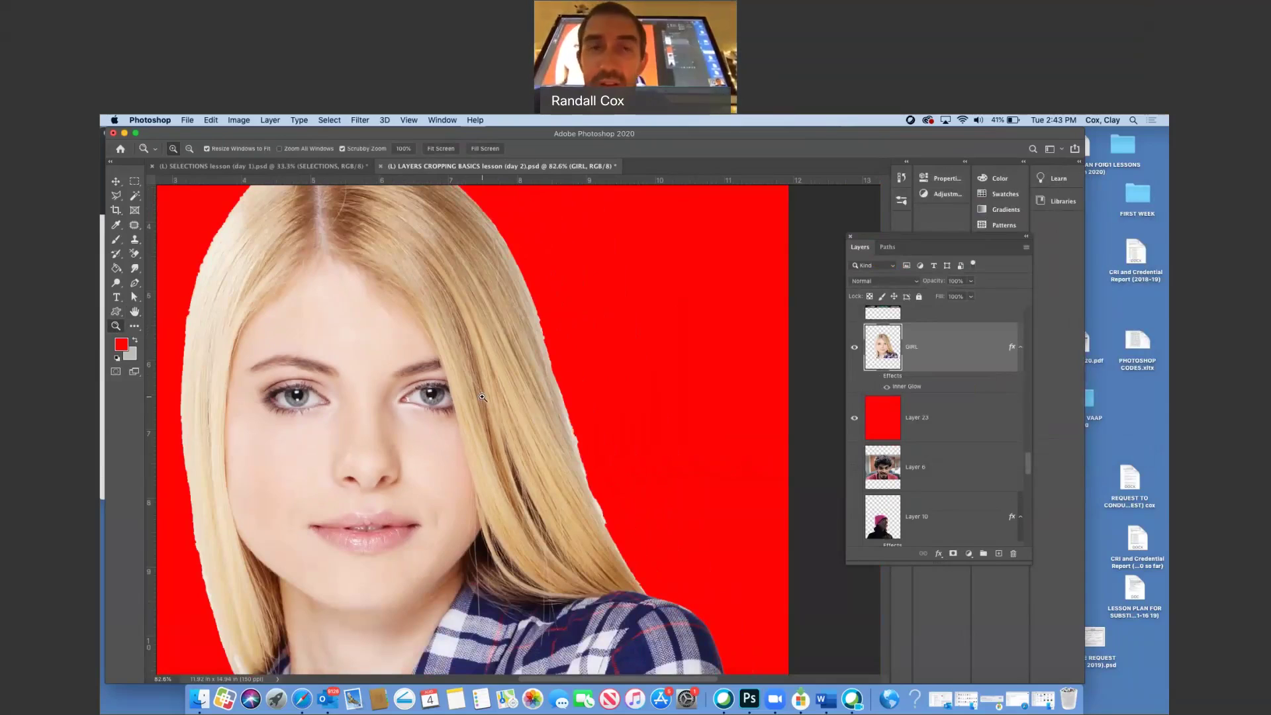
{"action": "left_click", "coordinate": [877, 376]}
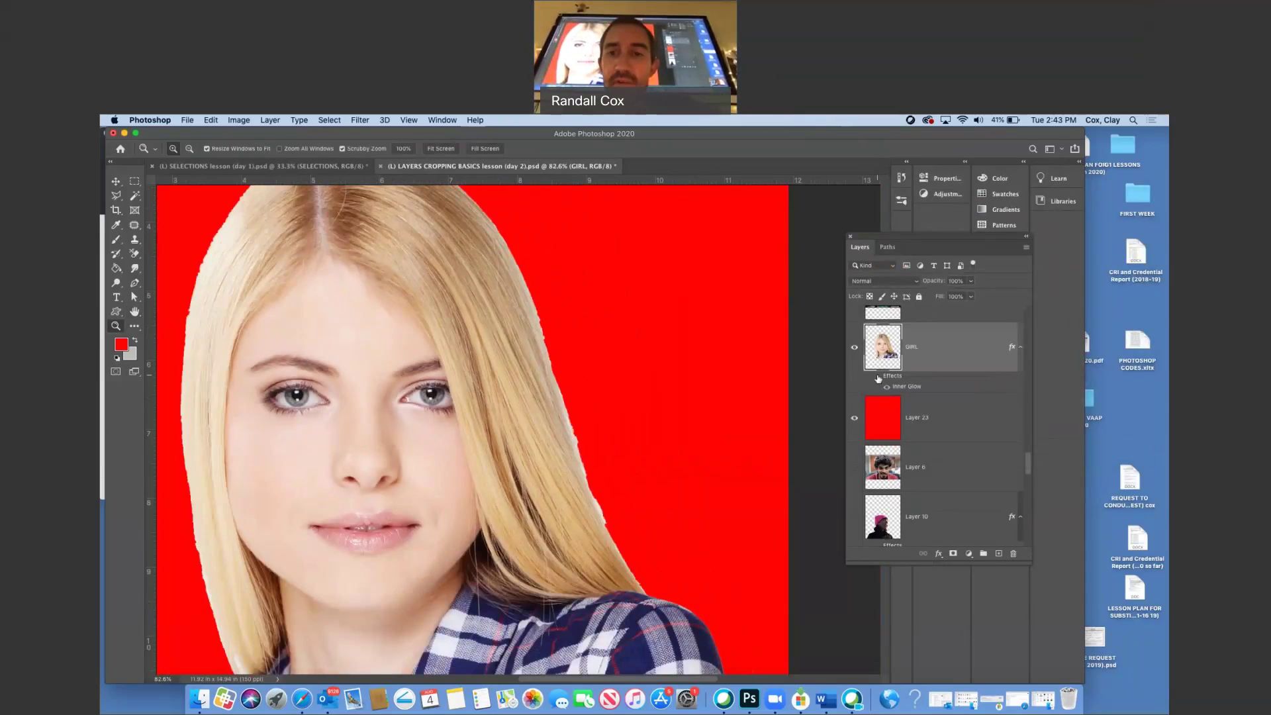
Step: Reopen the GIRL layer's style settings and turn its Inner Glow back on
{"action": "double_click", "coordinate": [972, 345]}
{"action": "left_click", "coordinate": [742, 303]}
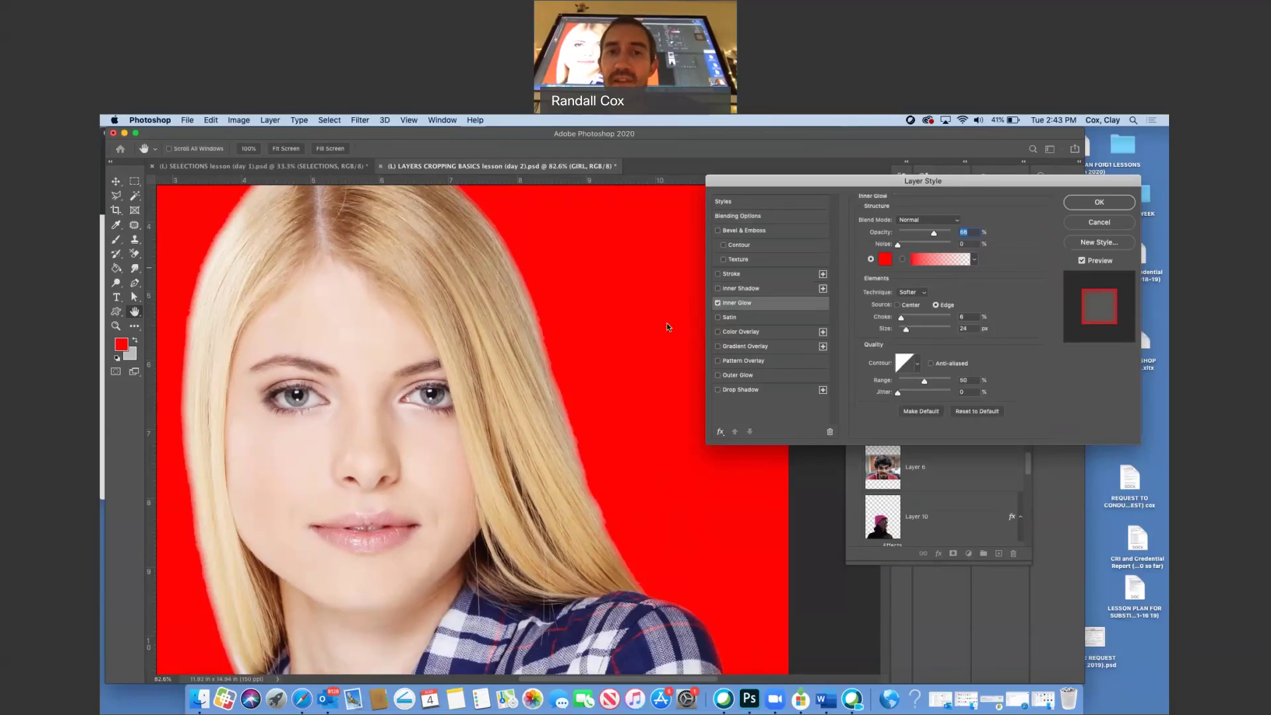
{"action": "key", "text": "Return"}
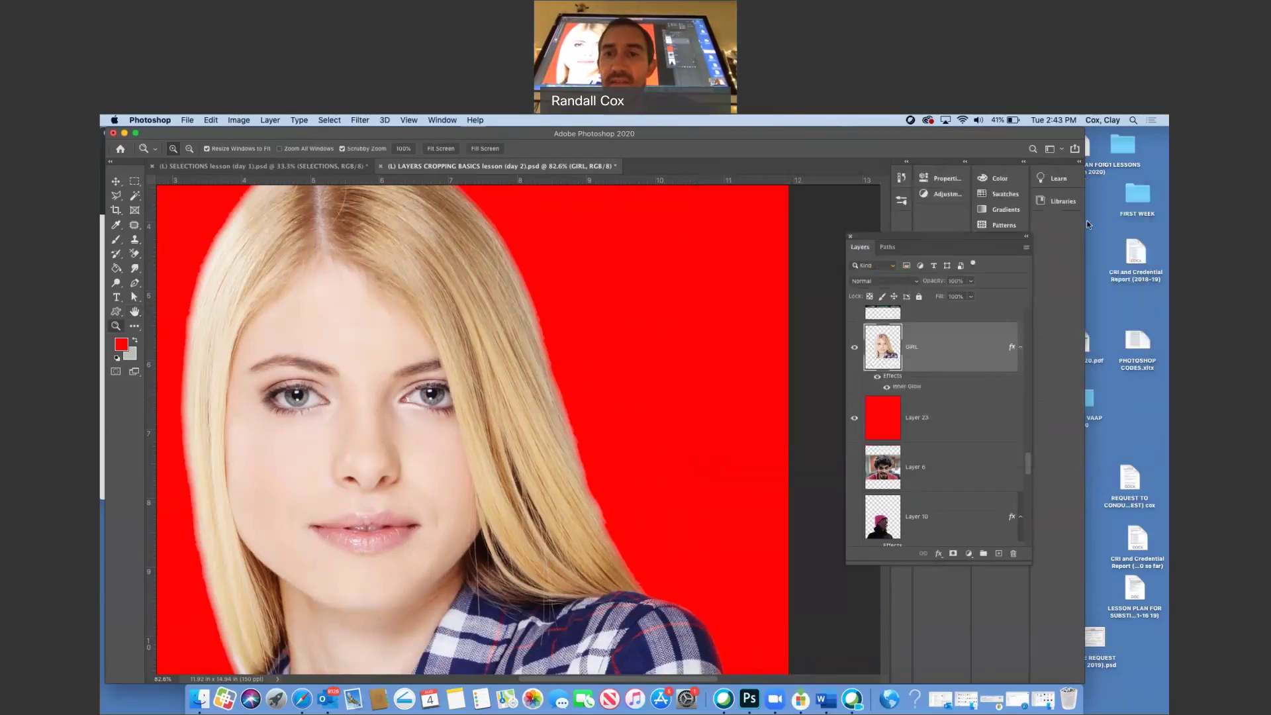
Step: Hide the GIRL layer and the red Layer 23, and briefly preview Layer 7 and Layer 3
{"action": "left_click", "coordinate": [855, 347]}
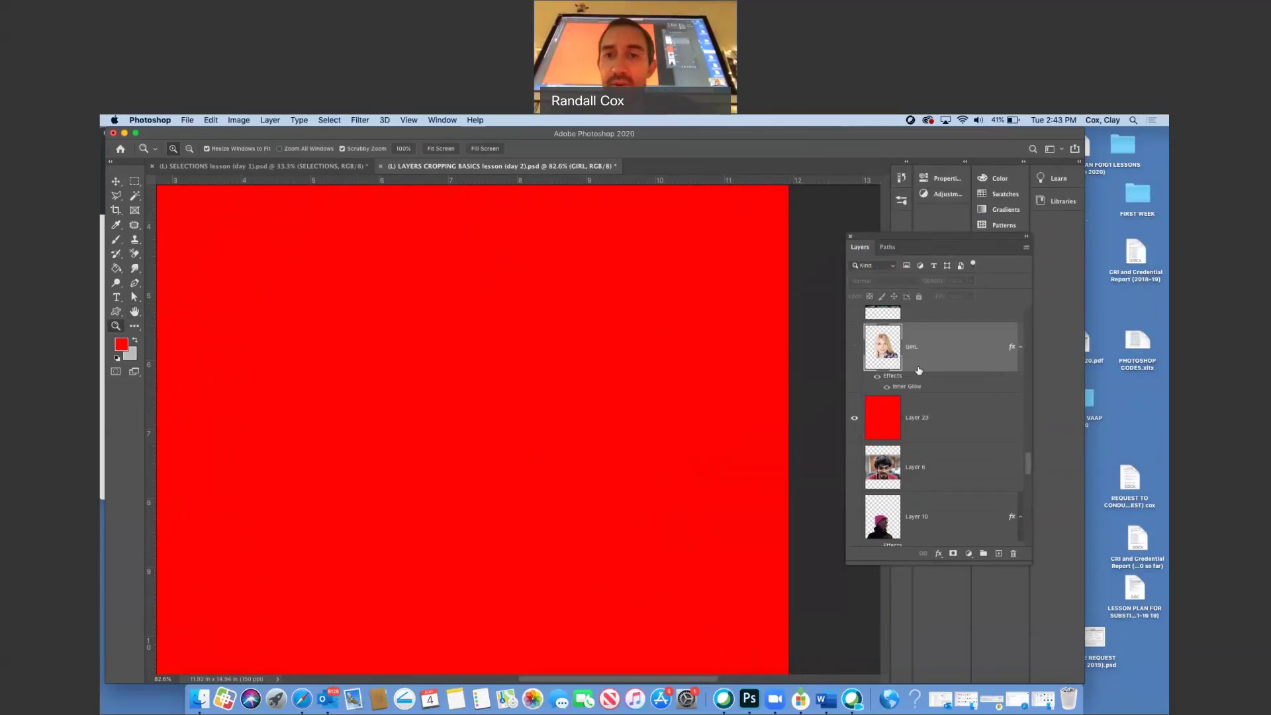
{"action": "left_click", "coordinate": [854, 418]}
{"action": "scroll", "coordinate": [935, 393], "scroll_direction": "up", "scroll_amount": 2}
{"action": "scroll", "coordinate": [935, 392], "scroll_direction": "up", "scroll_amount": 2}
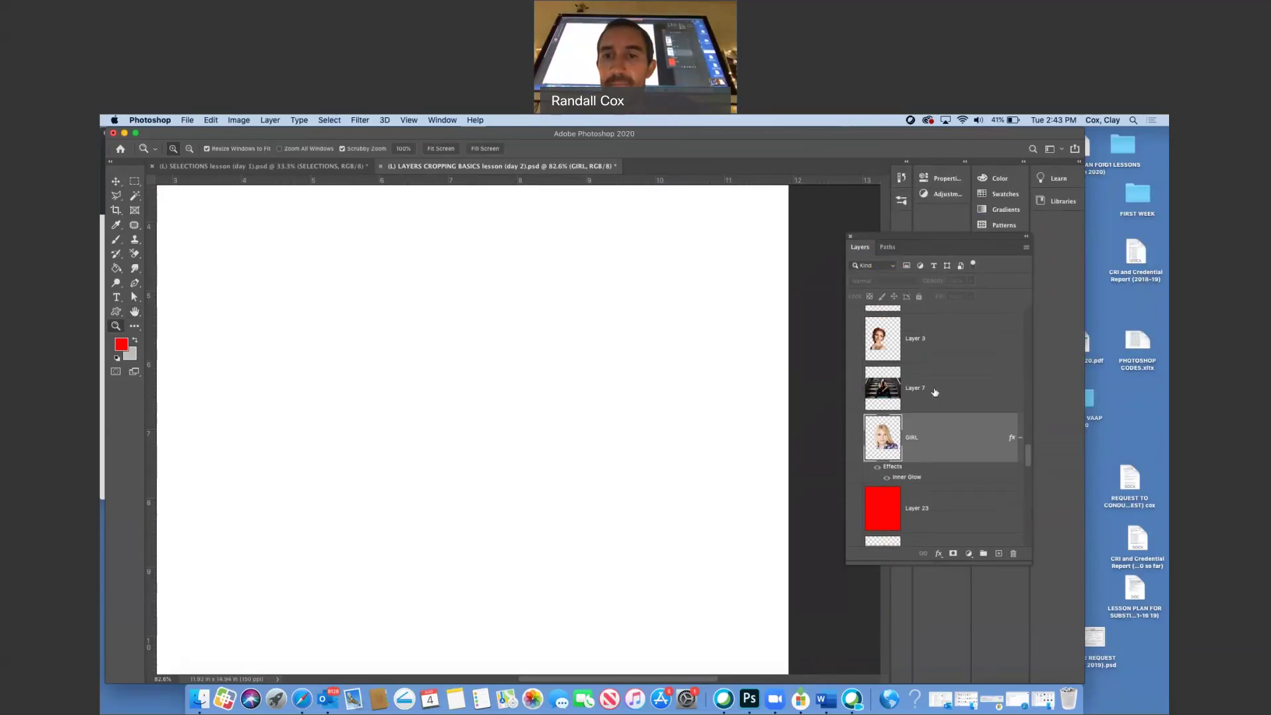
{"action": "left_click", "coordinate": [855, 398]}
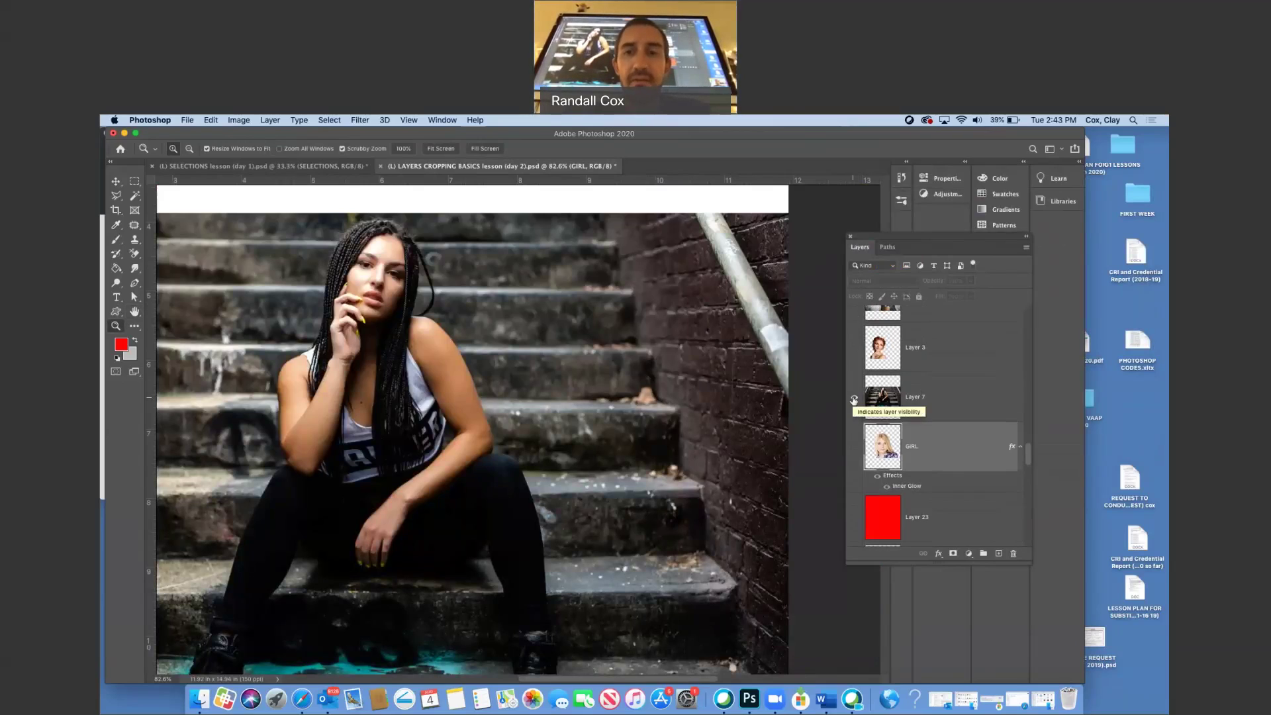
{"action": "left_click", "coordinate": [854, 398]}
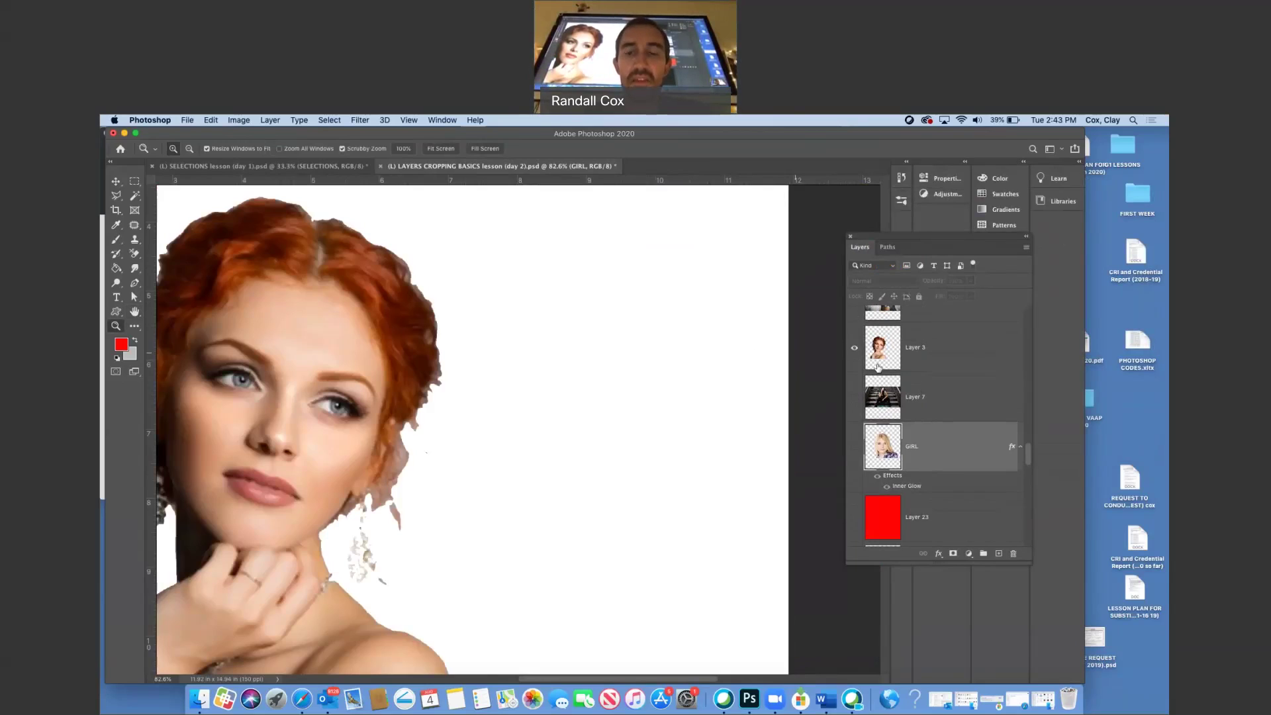
{"action": "left_click", "coordinate": [854, 350]}
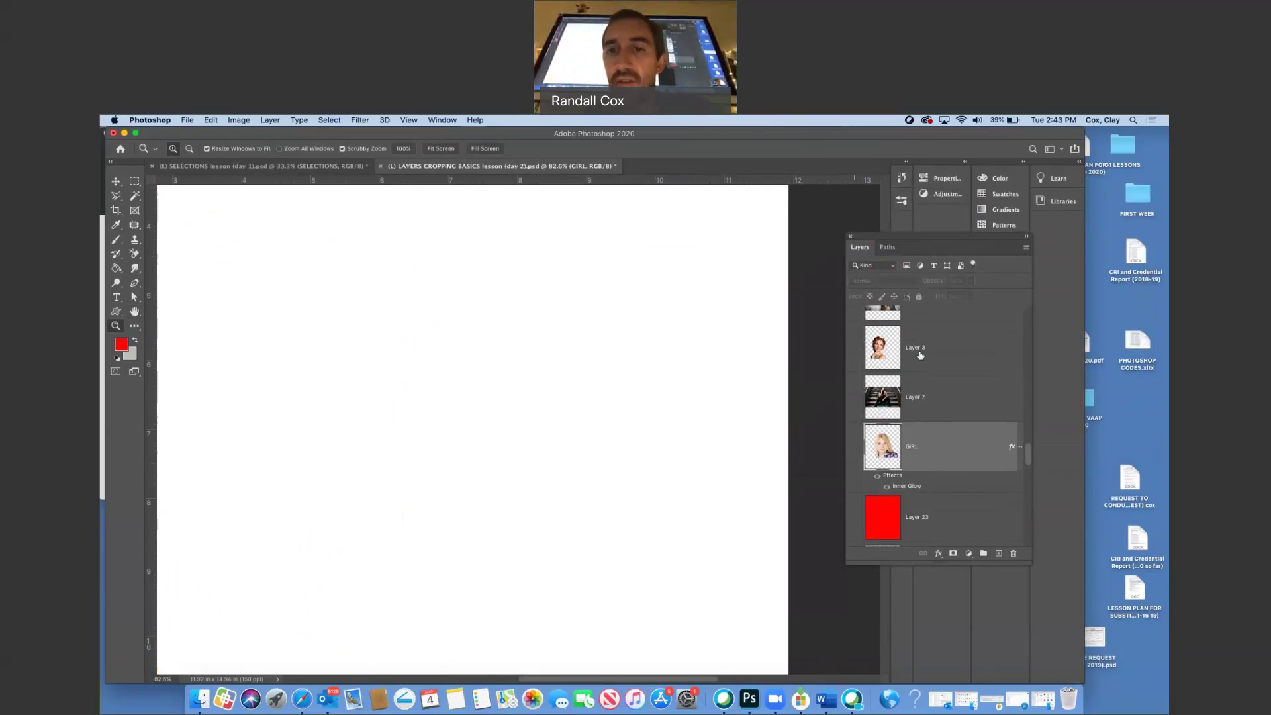
Step: Show Layer 9, the portrait with glasses, and make it the active layer with the whole photo in view
{"action": "scroll", "coordinate": [921, 356], "scroll_direction": "up", "scroll_amount": 2}
{"action": "scroll", "coordinate": [921, 356], "scroll_direction": "up", "scroll_amount": 1}
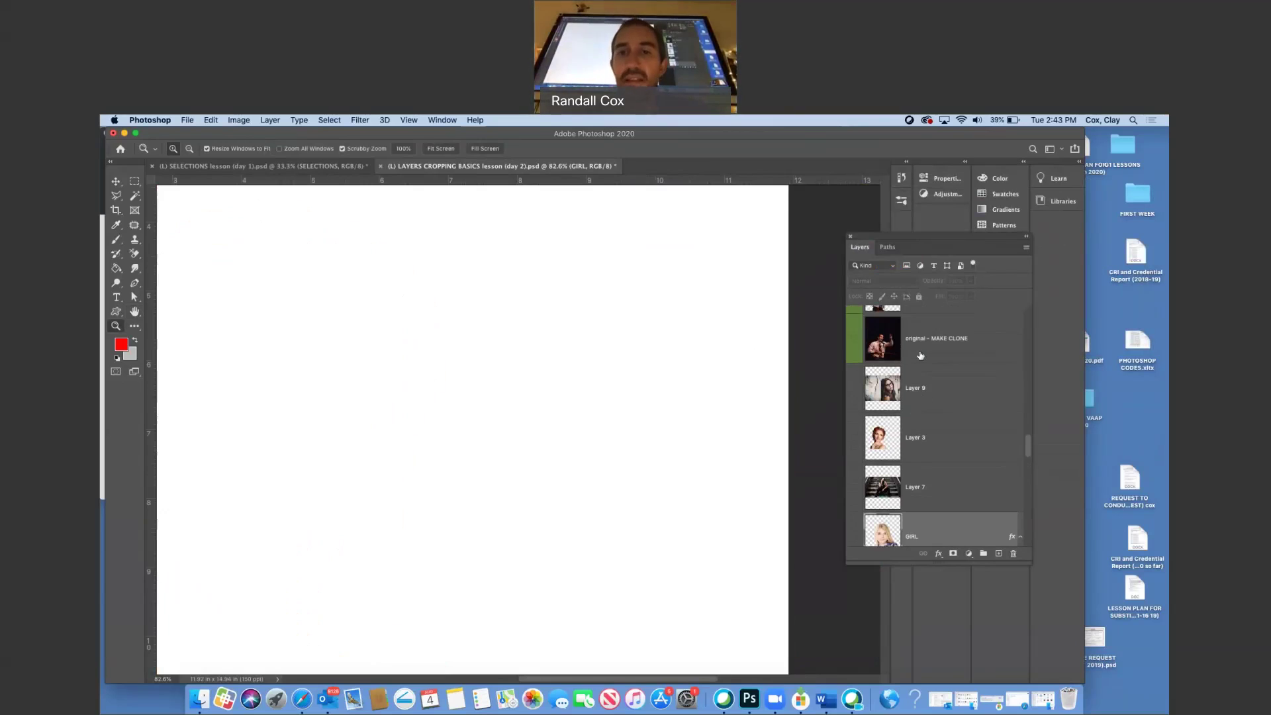
{"action": "left_click", "coordinate": [855, 388]}
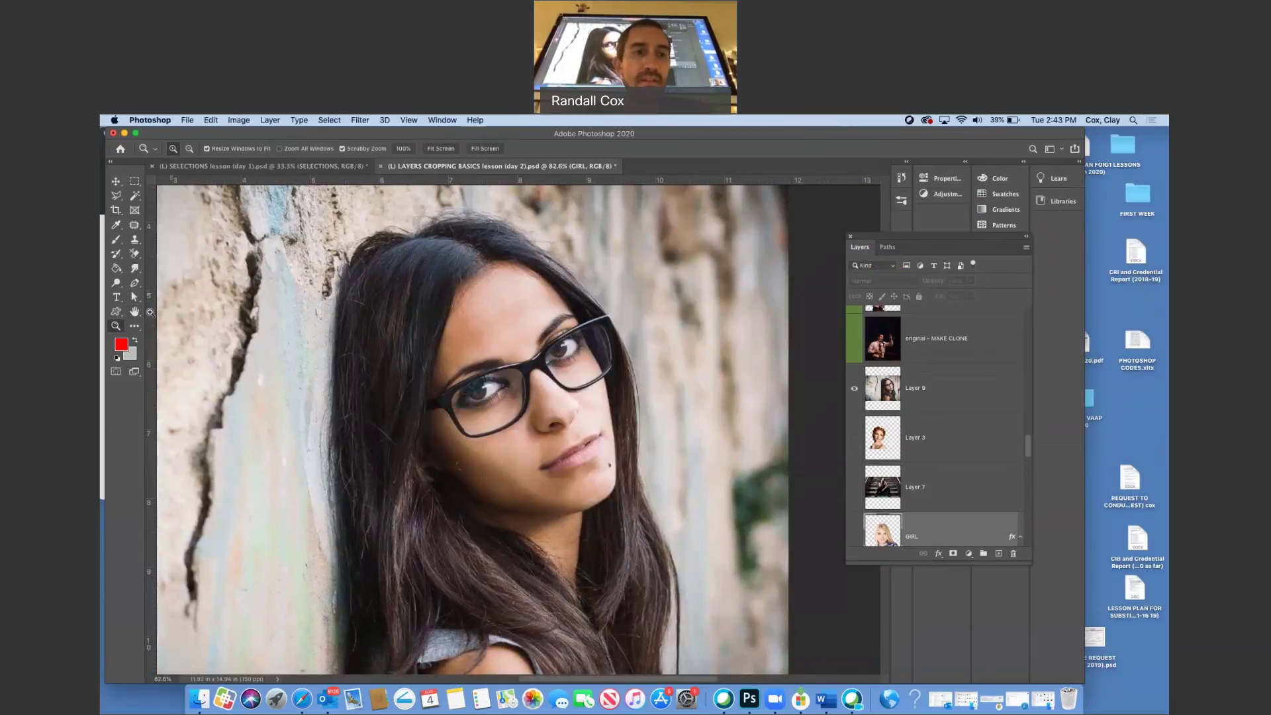
{"action": "left_click_drag", "start_coordinate": [330, 346], "coordinate": [298, 353]}
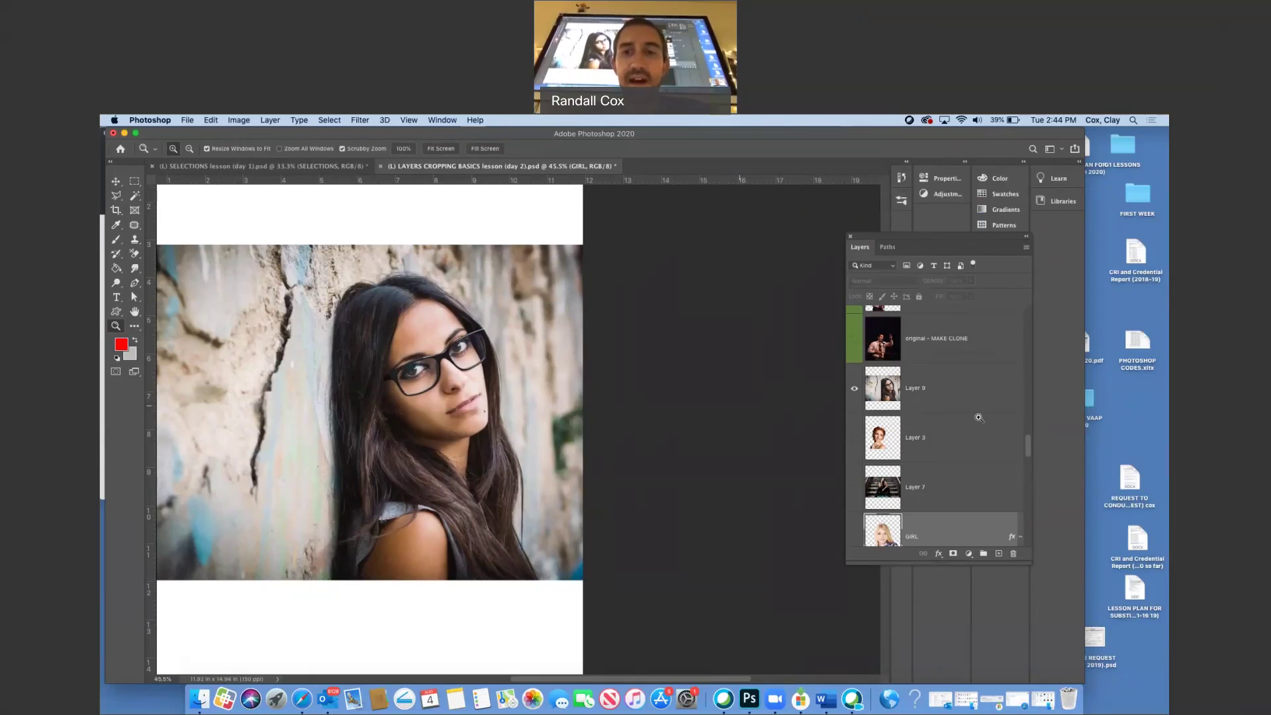
{"action": "left_click", "coordinate": [970, 384]}
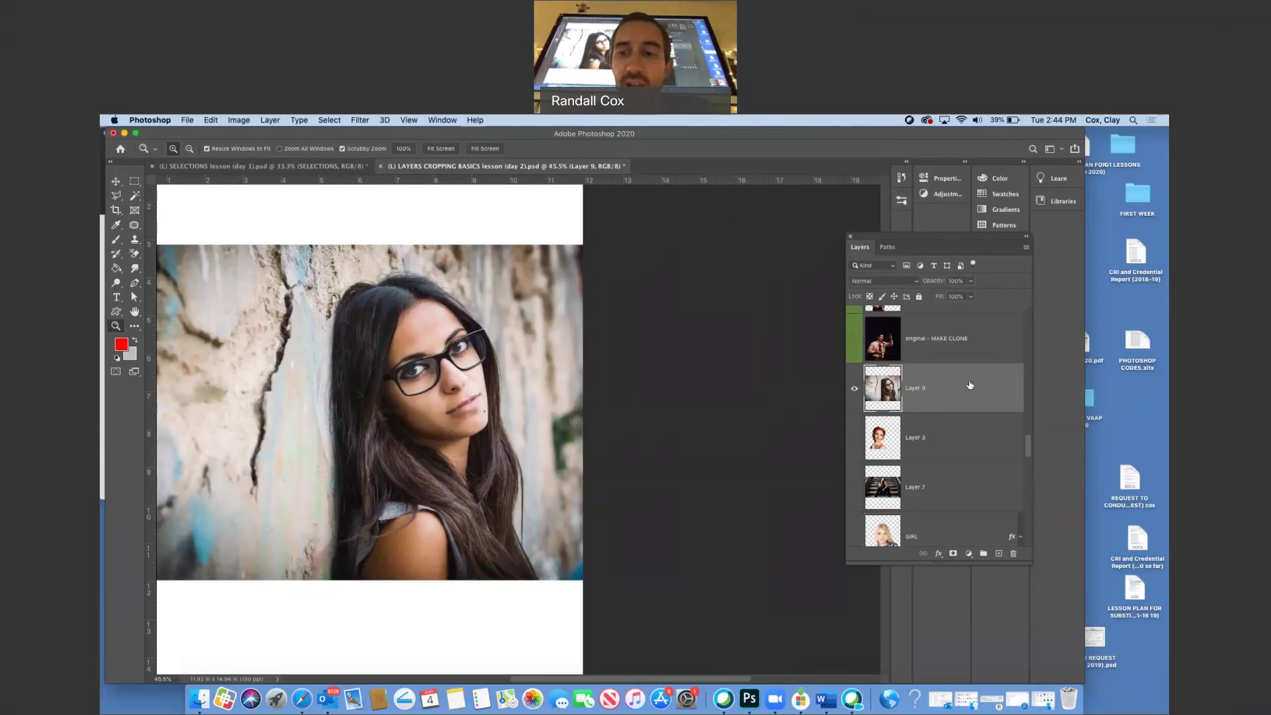
Step: Select part of Layer 9's wall beside the hair using the Magic Wand at tolerance 20, and check the selection with the layer hidden
{"action": "left_click", "coordinate": [136, 196]}
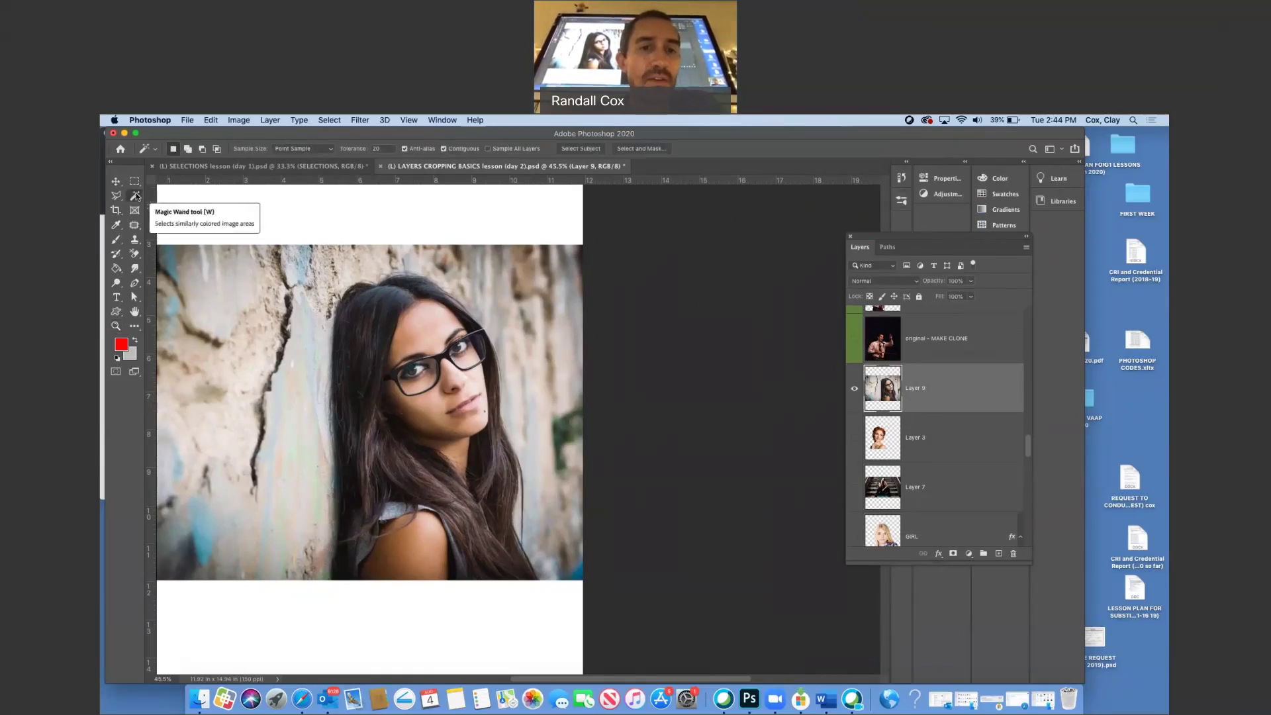
{"action": "left_click", "coordinate": [299, 432]}
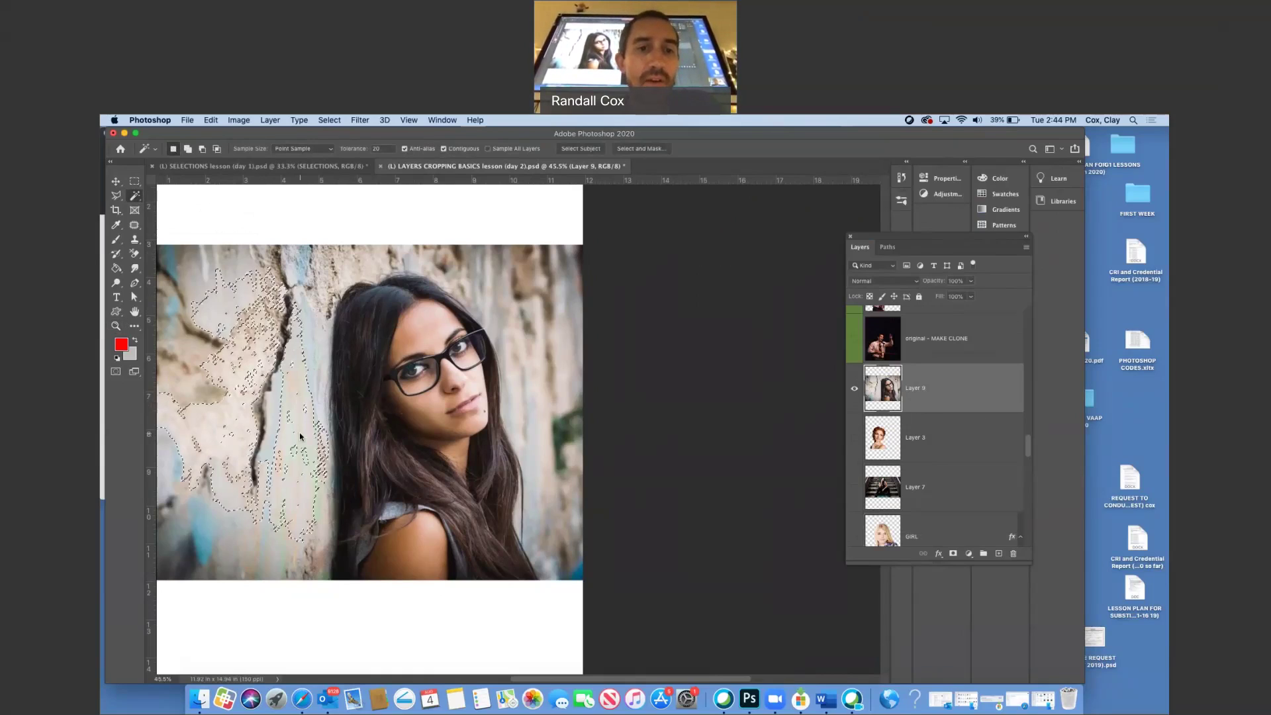
{"action": "left_click", "coordinate": [854, 388]}
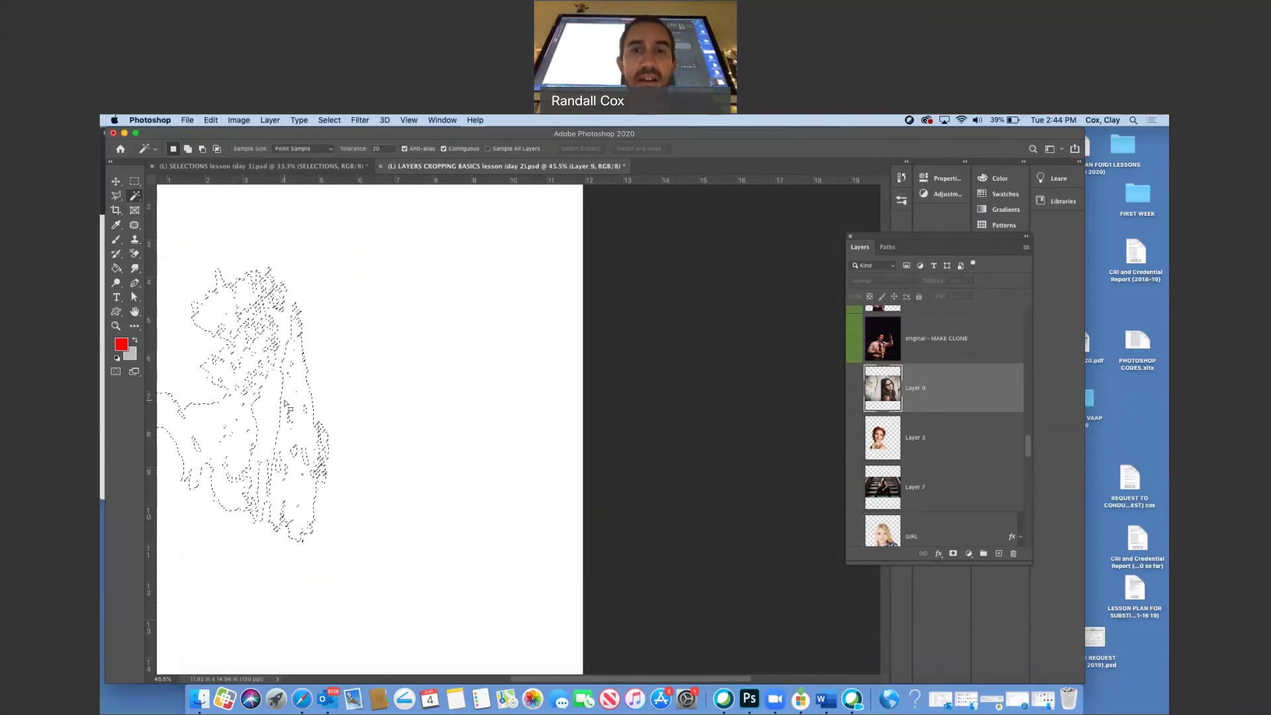
{"action": "left_click", "coordinate": [854, 388]}
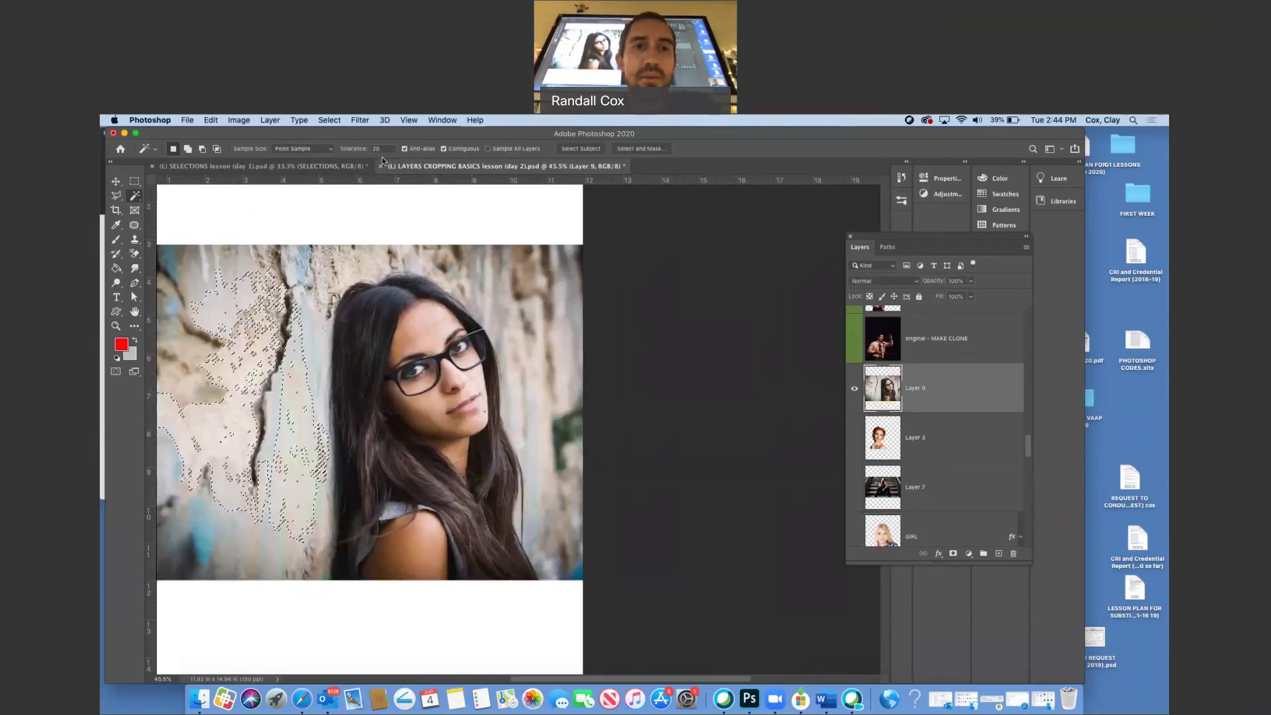
Step: Set the Magic Wand tolerance to 40, reselect Layer 9's wall background, and check the outline with the layer hidden
{"action": "double_click", "coordinate": [383, 149]}
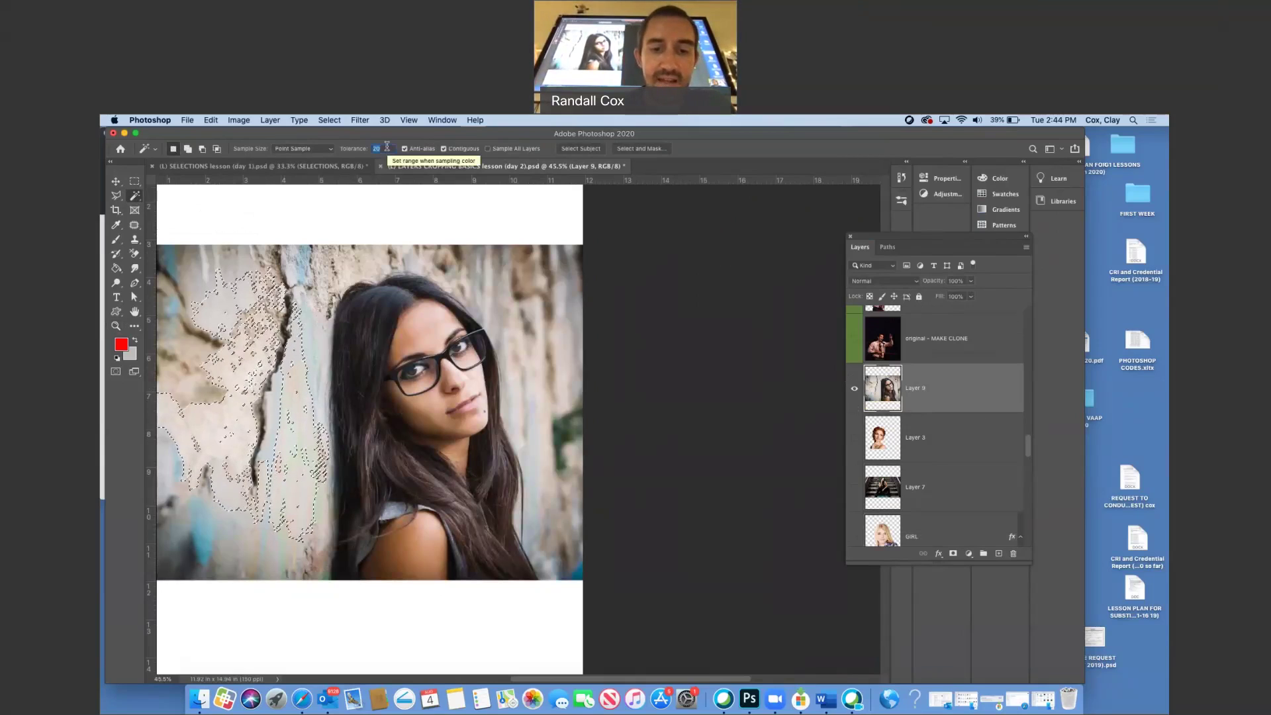
{"action": "type", "text": "40"}
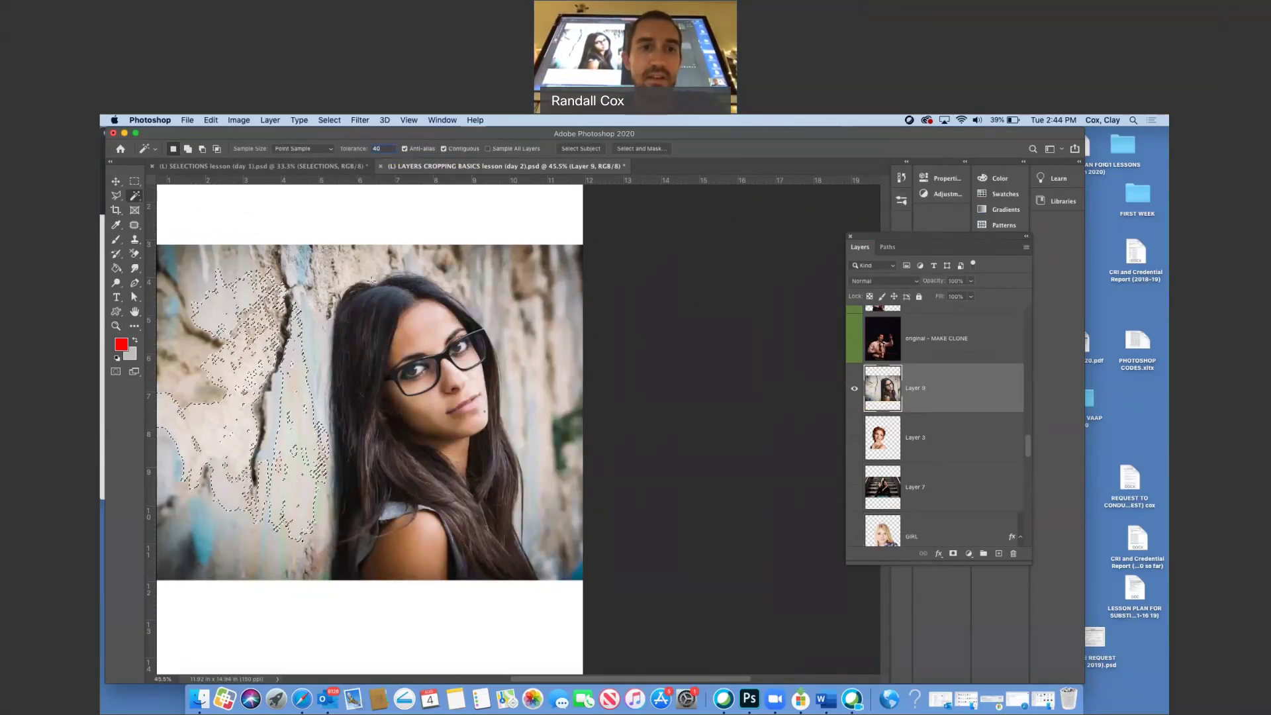
{"action": "left_click", "coordinate": [306, 368]}
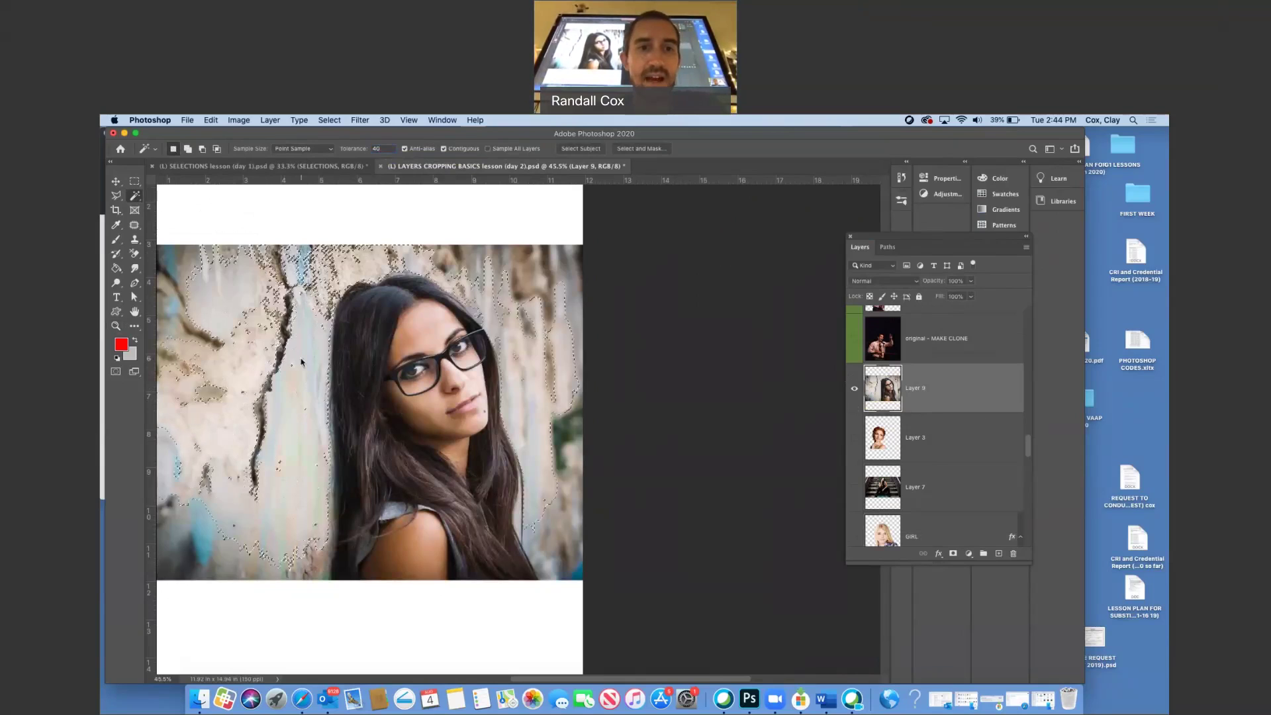
{"action": "left_click", "coordinate": [855, 390]}
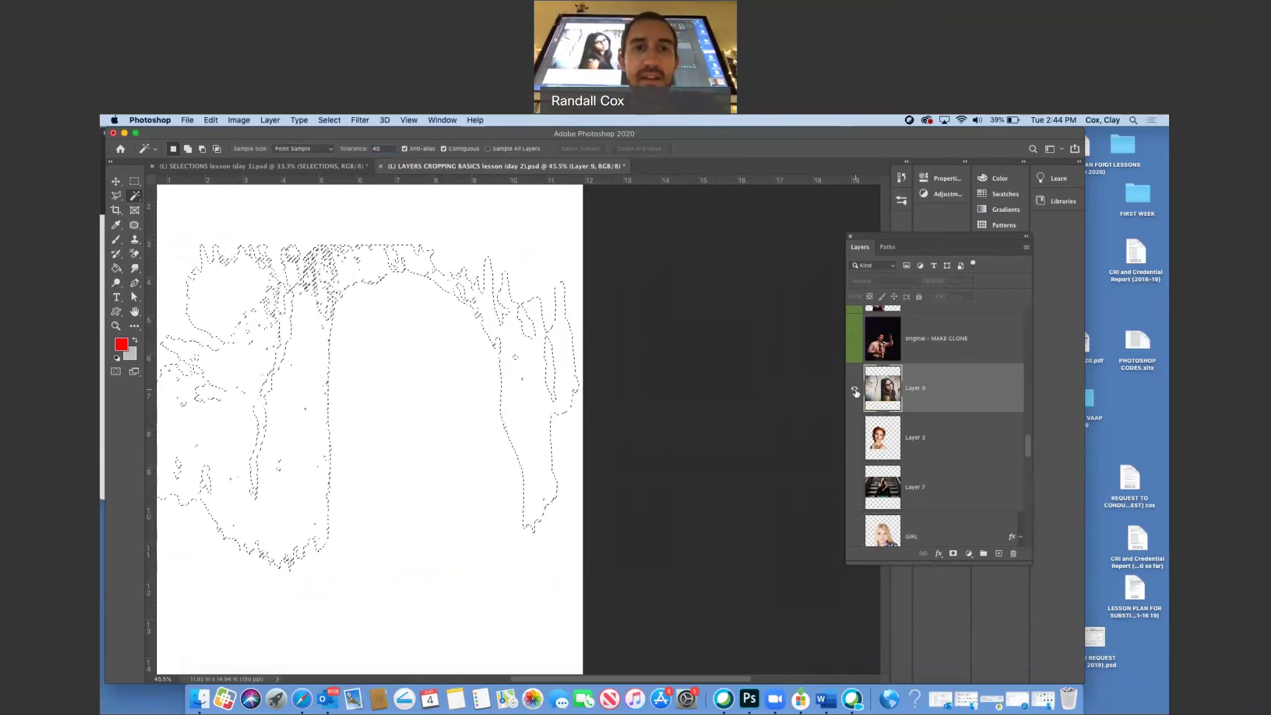
{"action": "left_click", "coordinate": [855, 391]}
Step: Set the Magic Wand tolerance to 80, reselect Layer 9's wall background, and check the outline with the layer hidden
{"action": "left_click", "coordinate": [360, 152]}
{"action": "type", "text": "80"}
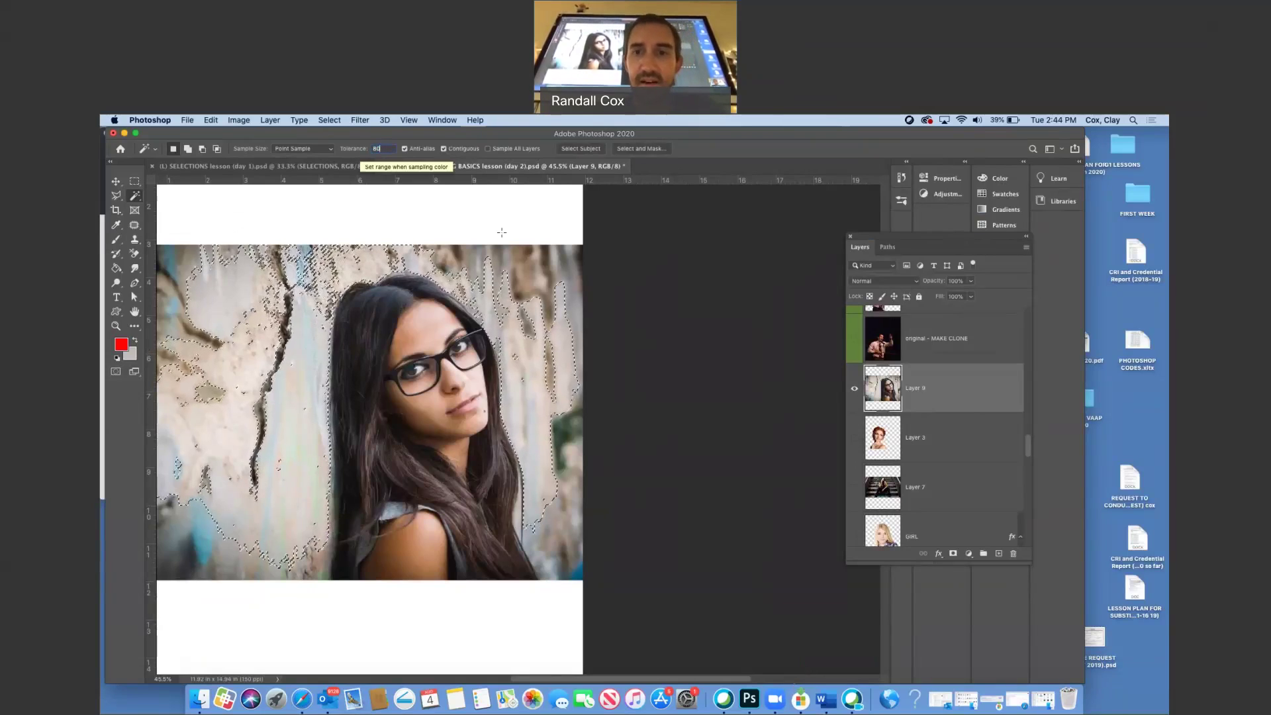
{"action": "left_click", "coordinate": [308, 379]}
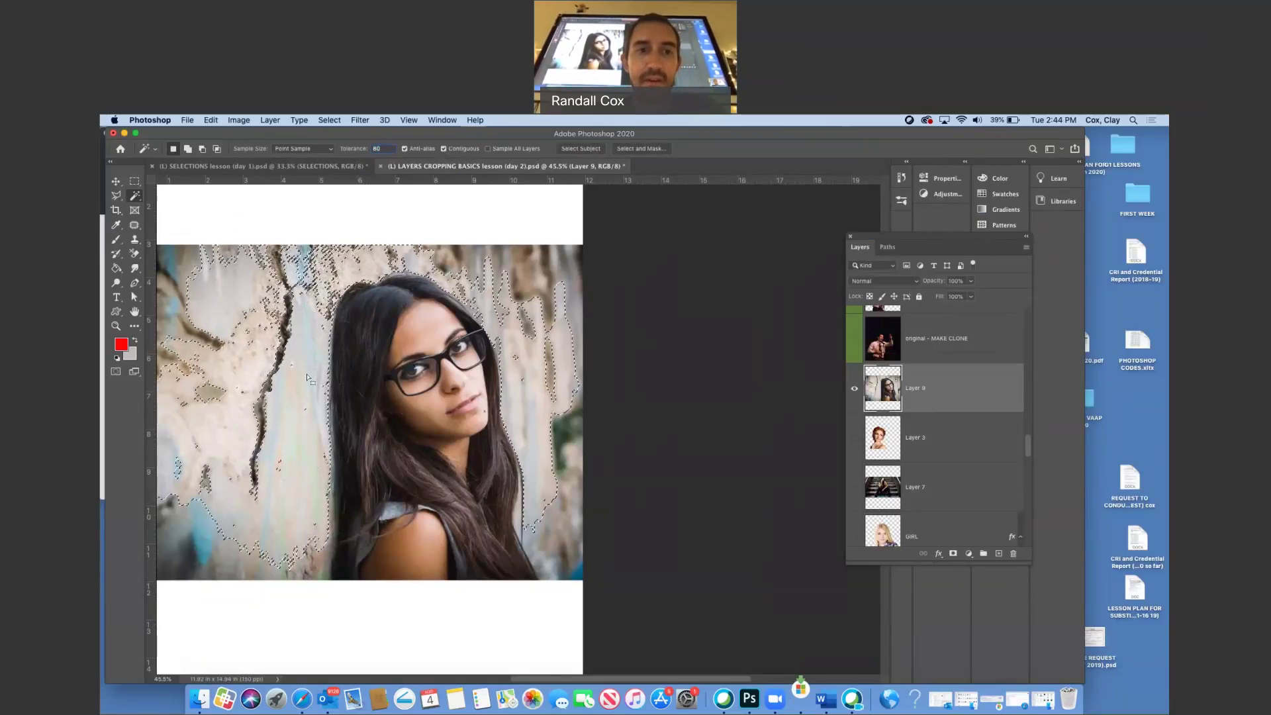
{"action": "left_click", "coordinate": [311, 380]}
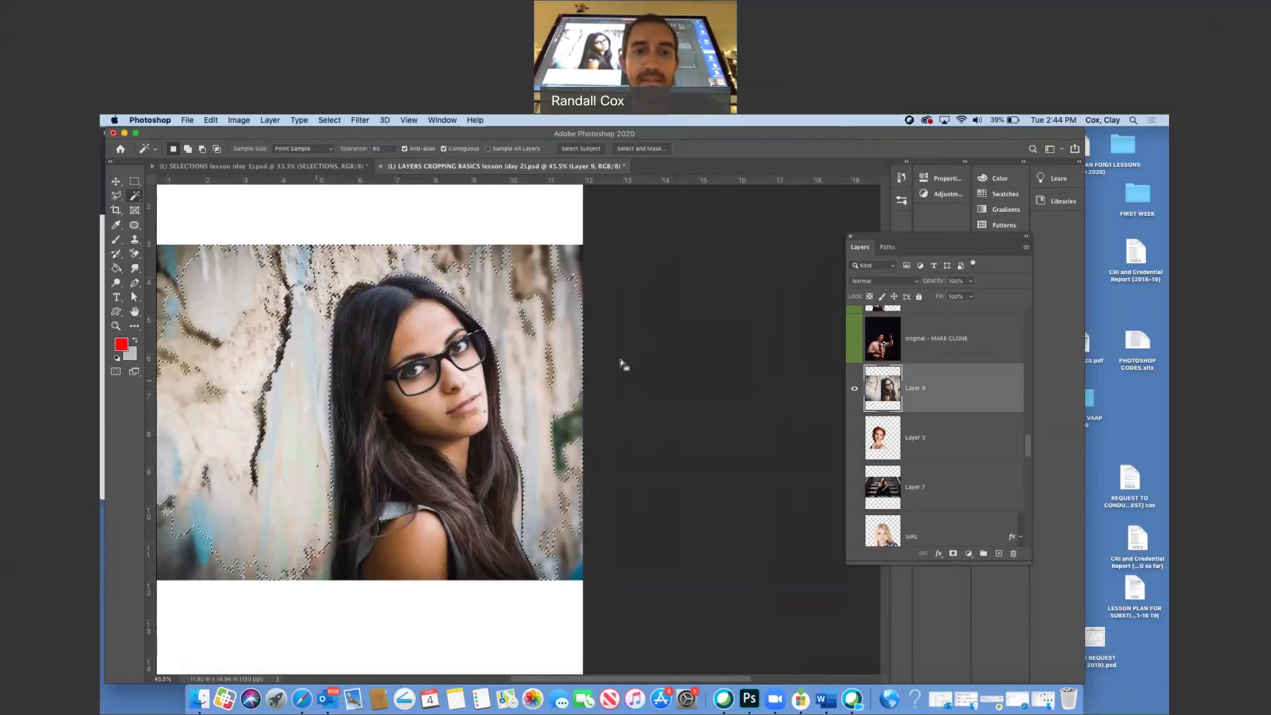
{"action": "left_click", "coordinate": [855, 389]}
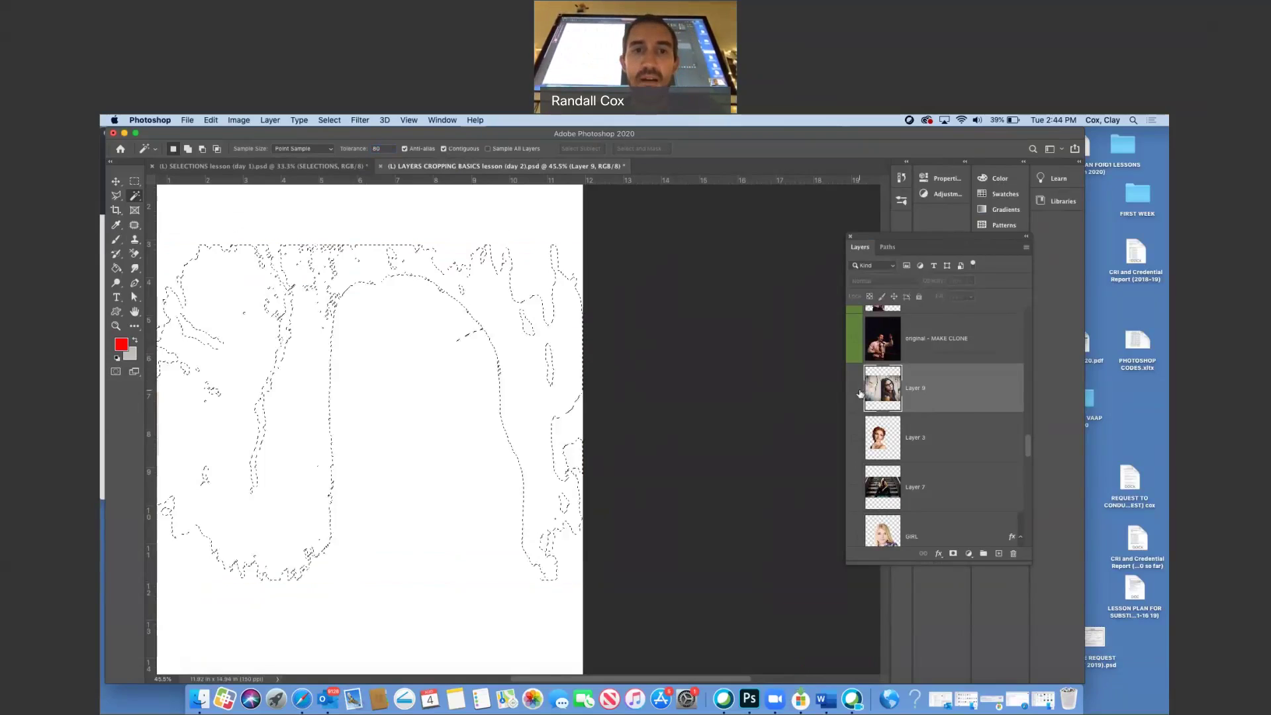
{"action": "left_click", "coordinate": [859, 392]}
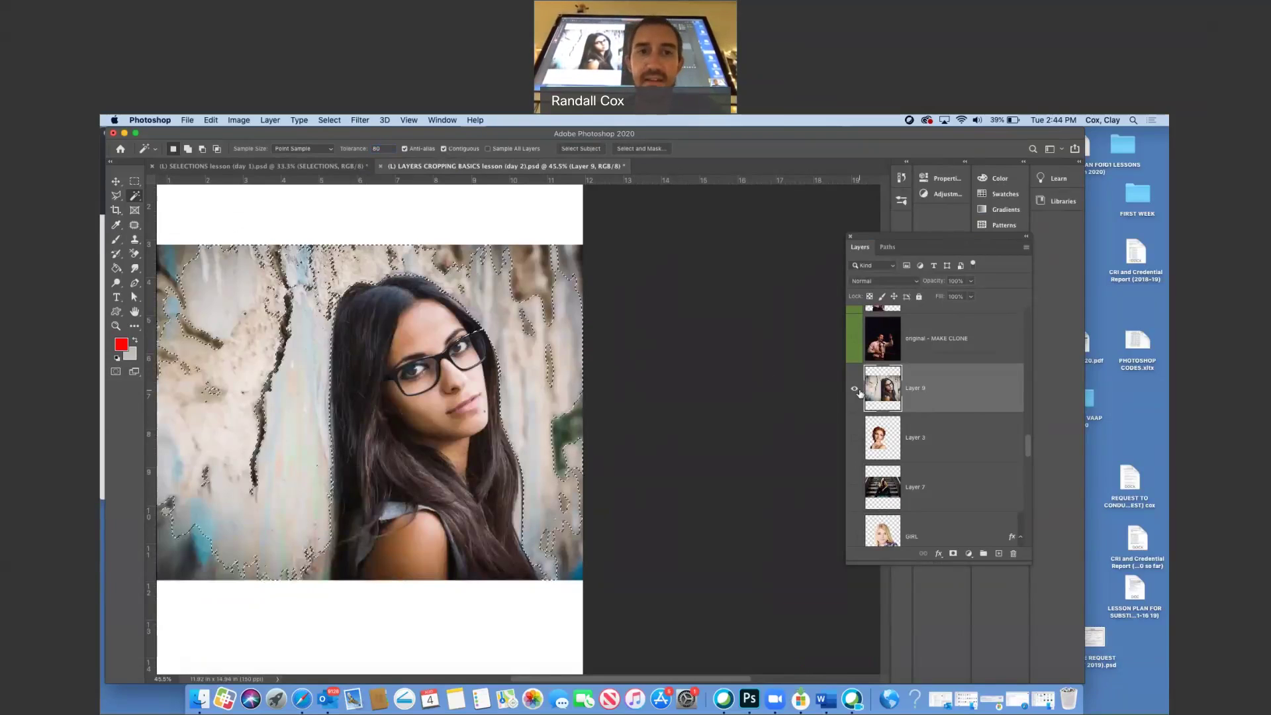
Step: Delete the selected wall background from Layer 9 and deselect
{"action": "key", "text": "Delete"}
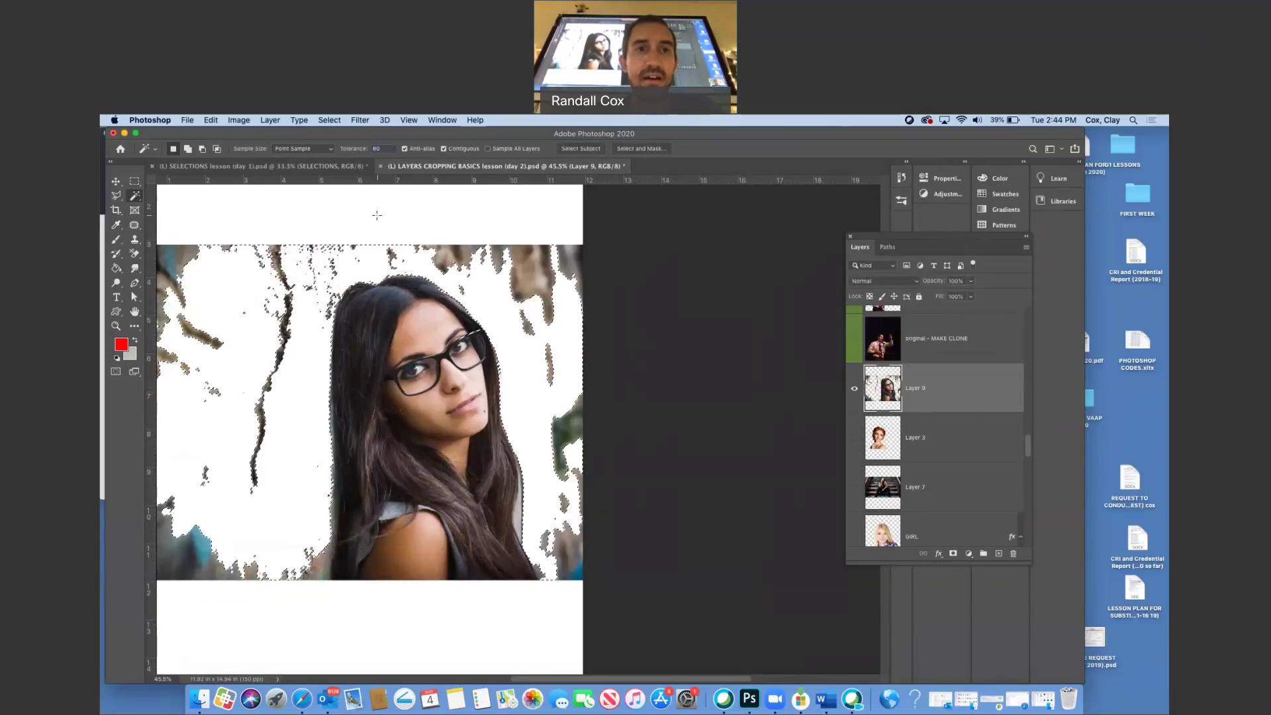
{"action": "left_click", "coordinate": [329, 119]}
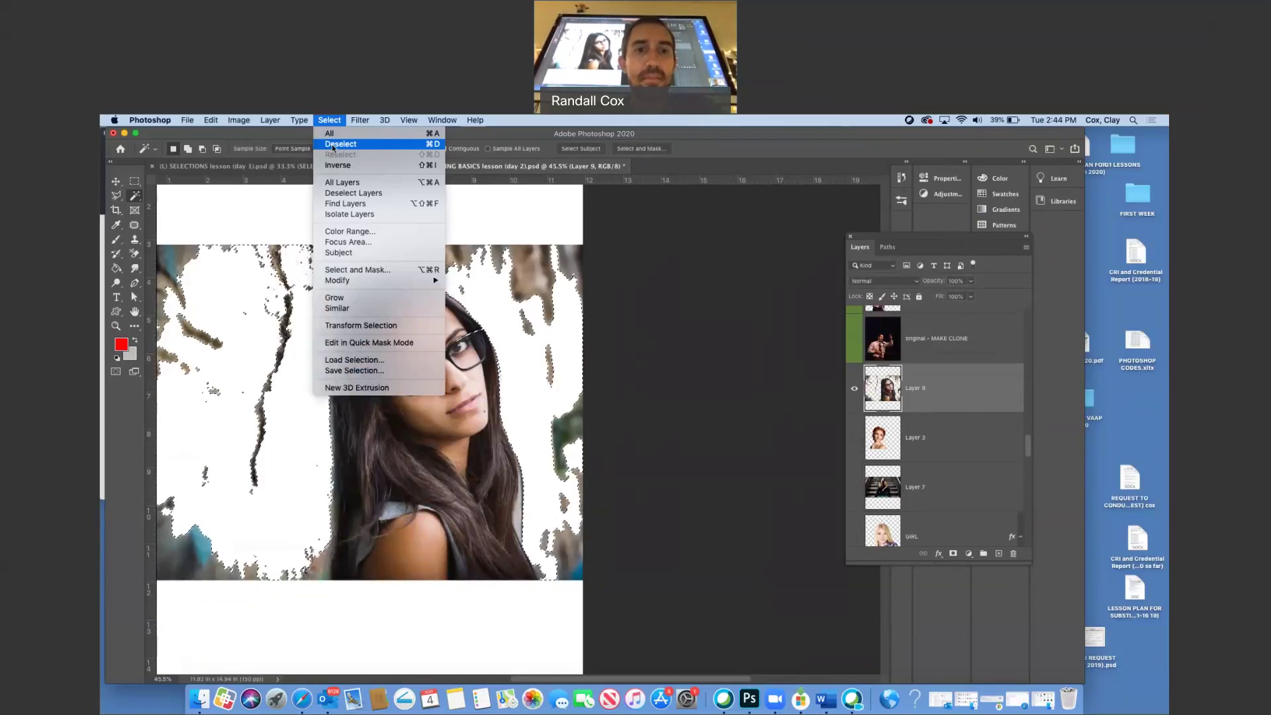
{"action": "left_click", "coordinate": [333, 146]}
Step: Outline the leftover wall fragments on the hair's left side of Layer 9 with the Polygonal Lasso, delete them, and deselect
{"action": "left_click", "coordinate": [115, 196]}
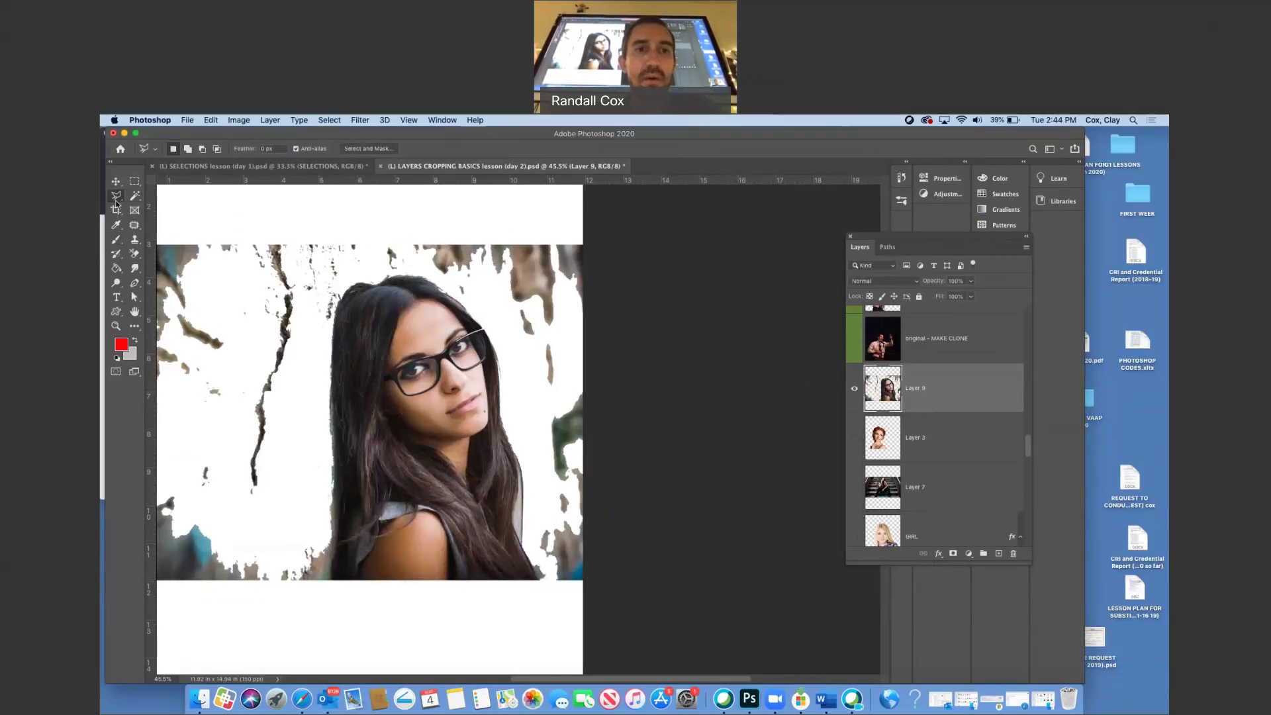
{"action": "left_click", "coordinate": [365, 259]}
{"action": "left_click", "coordinate": [328, 329]}
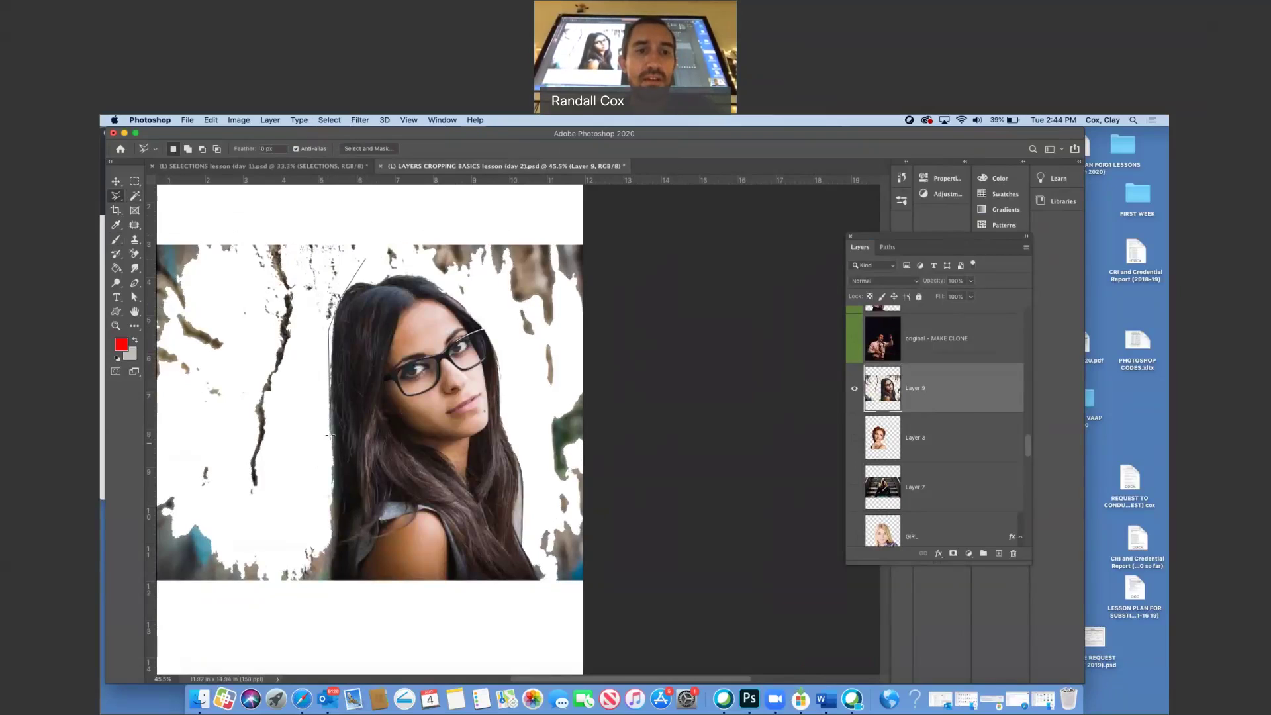
{"action": "left_click", "coordinate": [335, 502]}
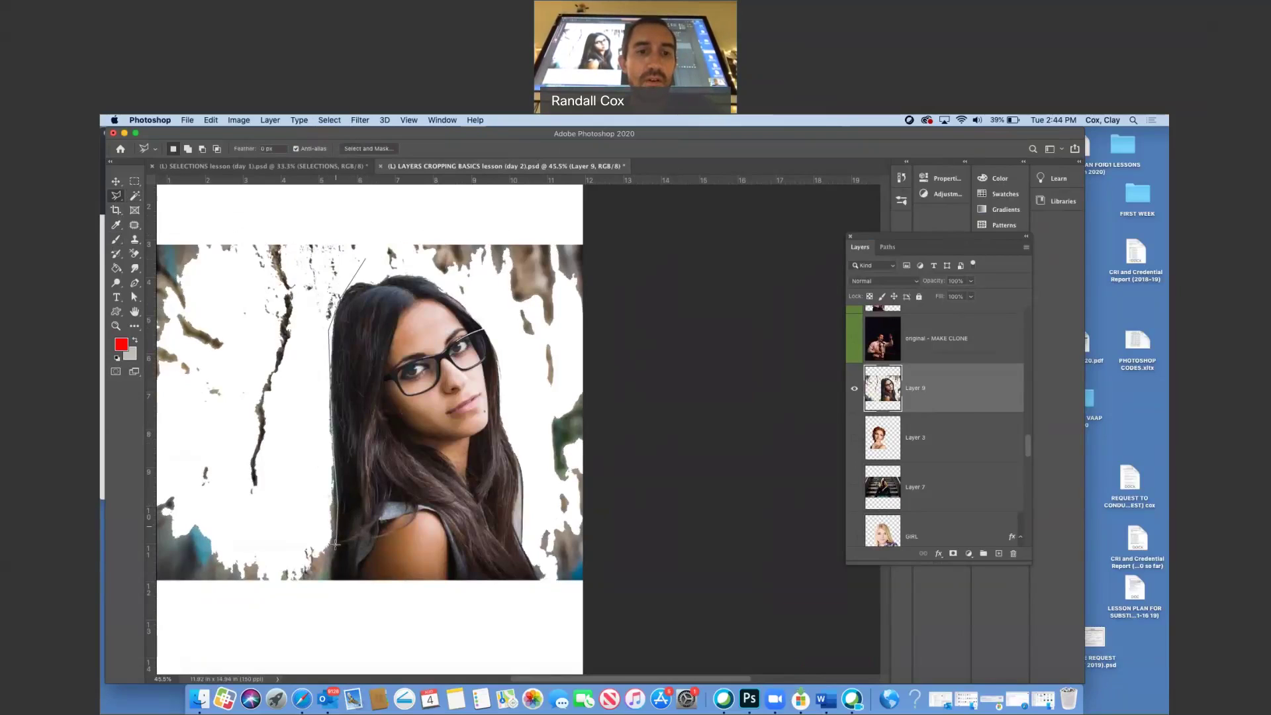
{"action": "left_click", "coordinate": [328, 601]}
{"action": "left_click", "coordinate": [119, 583]}
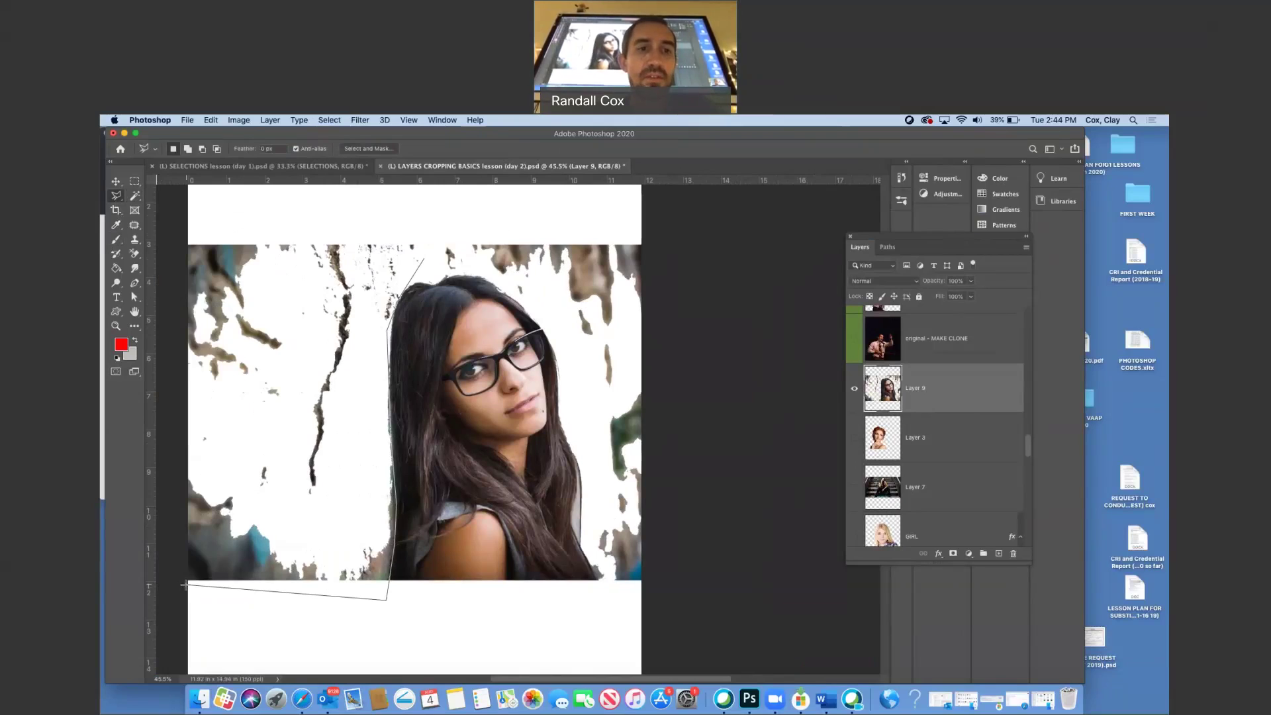
{"action": "left_click", "coordinate": [177, 240]}
{"action": "left_click", "coordinate": [403, 239]}
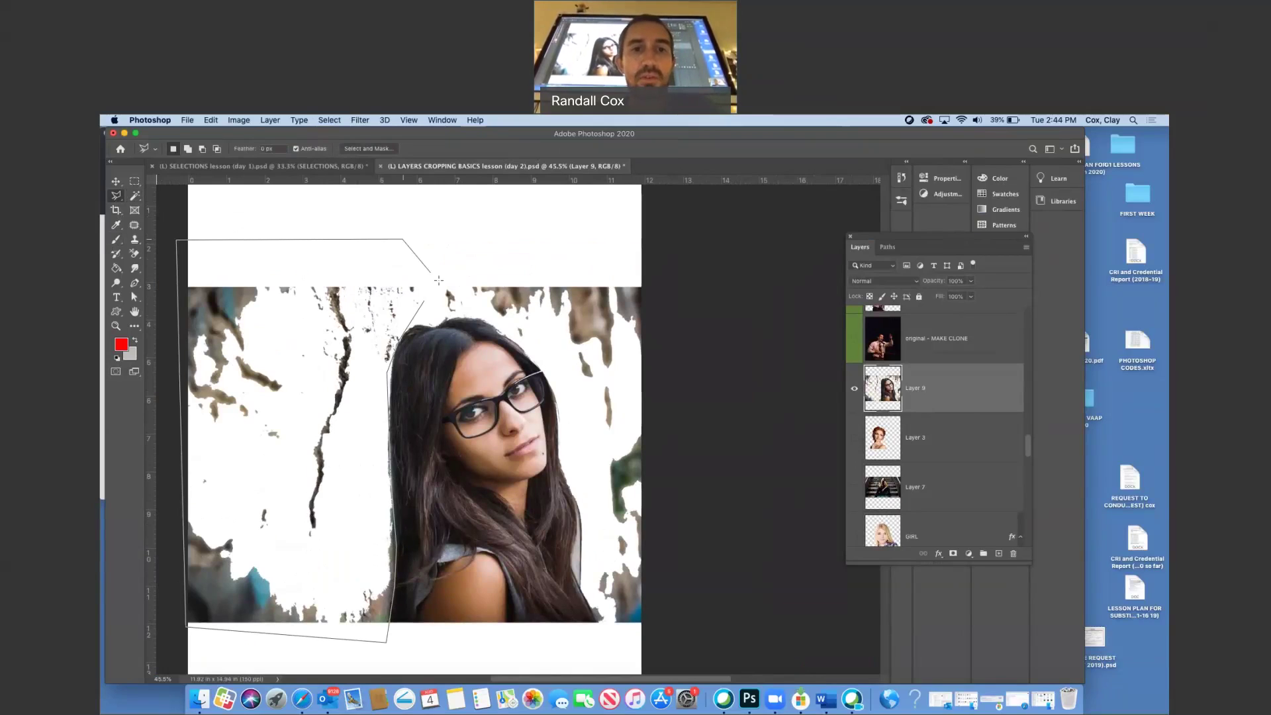
{"action": "left_click", "coordinate": [442, 285]}
{"action": "key", "text": "Delete"}
{"action": "key", "text": "super+d"}
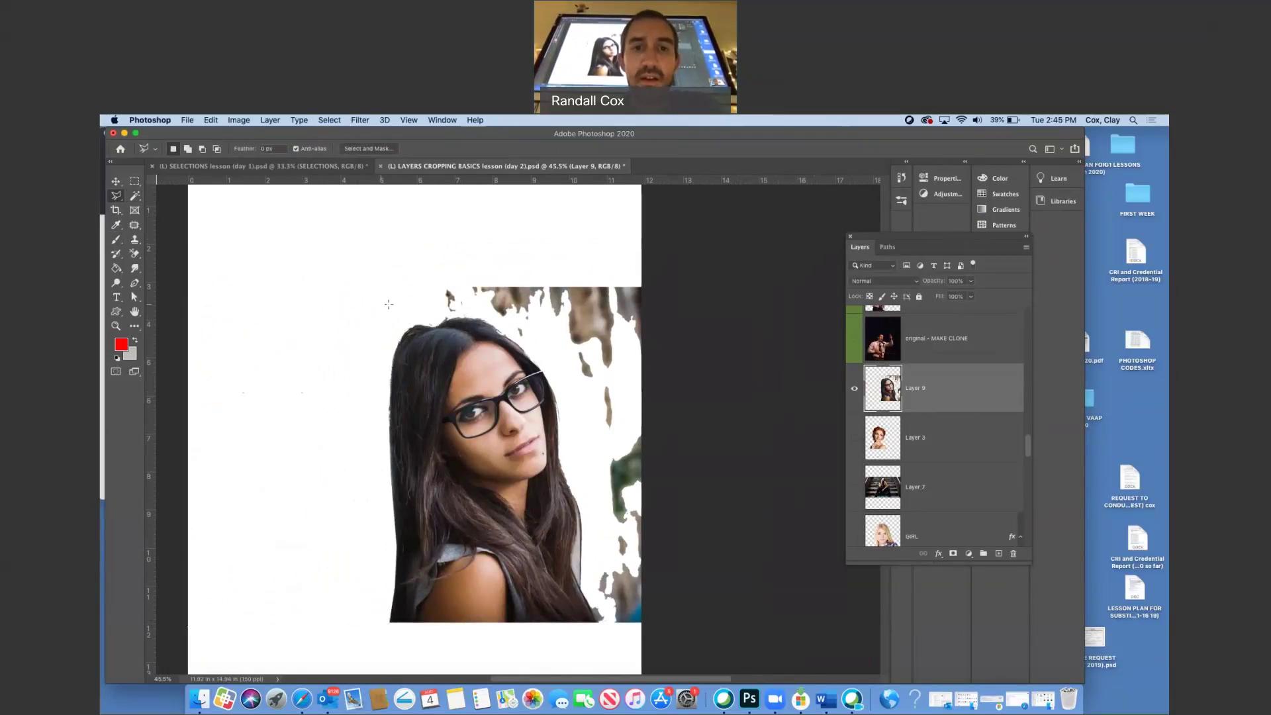
Step: Outline the leftover wall fragments above and right of the woman on Layer 9 with the Polygonal Lasso, delete them, and deselect
{"action": "left_click", "coordinate": [557, 368]}
{"action": "left_click", "coordinate": [599, 494]}
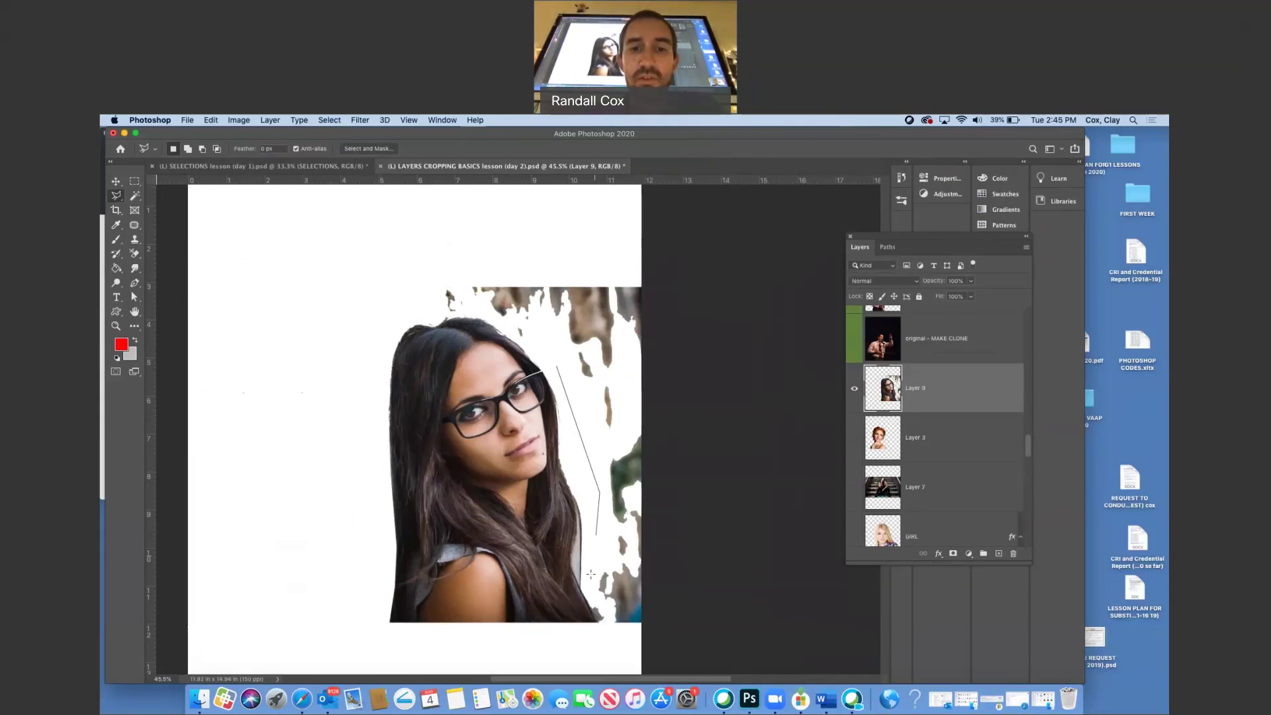
{"action": "left_click", "coordinate": [603, 635]}
{"action": "left_click", "coordinate": [677, 630]}
{"action": "left_click", "coordinate": [692, 348]}
{"action": "left_click", "coordinate": [672, 223]}
{"action": "left_click", "coordinate": [511, 241]}
{"action": "left_click", "coordinate": [435, 257]}
{"action": "left_click", "coordinate": [437, 308]}
{"action": "left_click", "coordinate": [447, 315]}
{"action": "left_click", "coordinate": [482, 318]}
{"action": "left_click", "coordinate": [506, 325]}
{"action": "left_click", "coordinate": [526, 346]}
{"action": "double_click", "coordinate": [547, 357]}
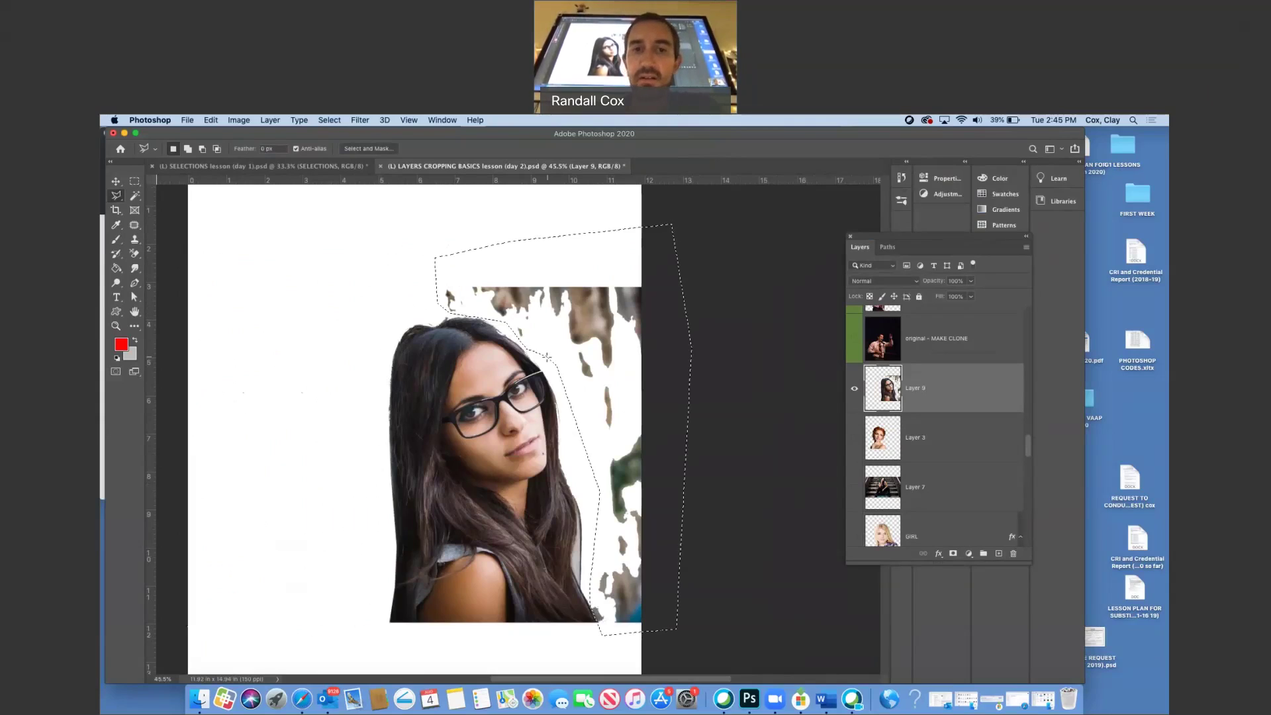
{"action": "key", "text": "BackSpace"}
{"action": "key", "text": "super+d"}
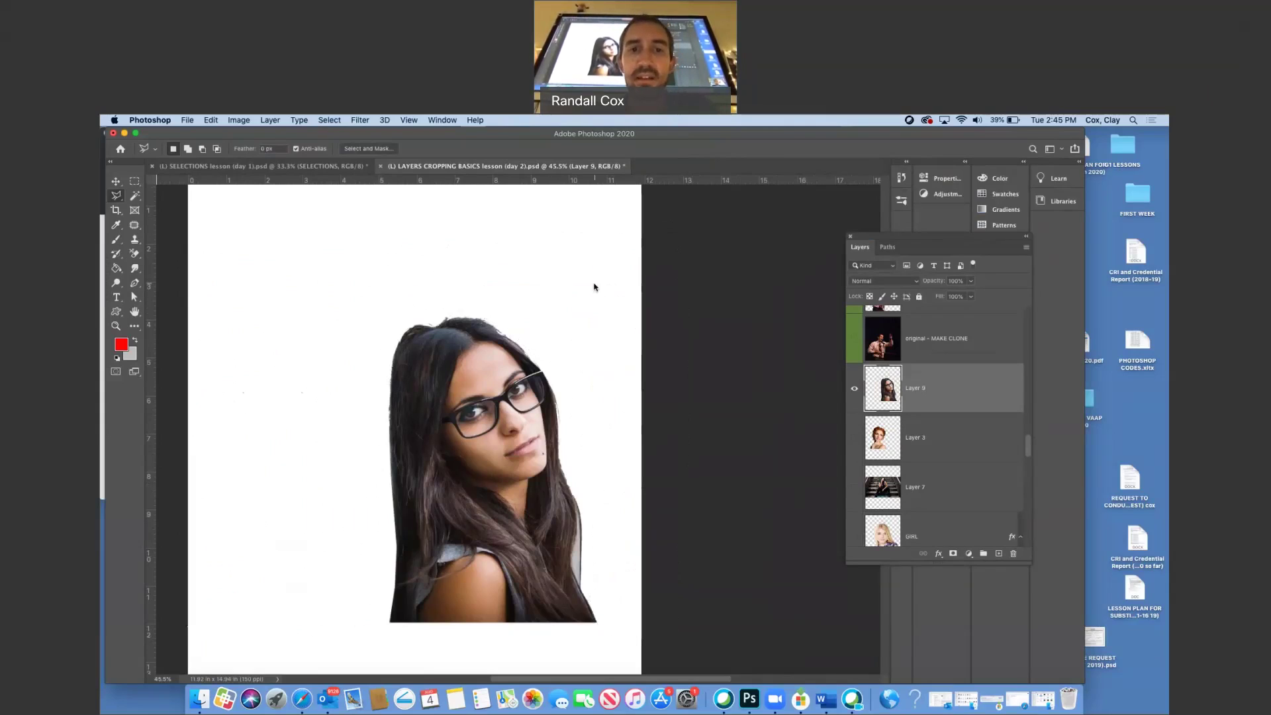
Step: Hide Layer 9 and compare the original - MAKE CLONE layer with the good crop layer by switching their visibility
{"action": "left_click", "coordinate": [855, 389]}
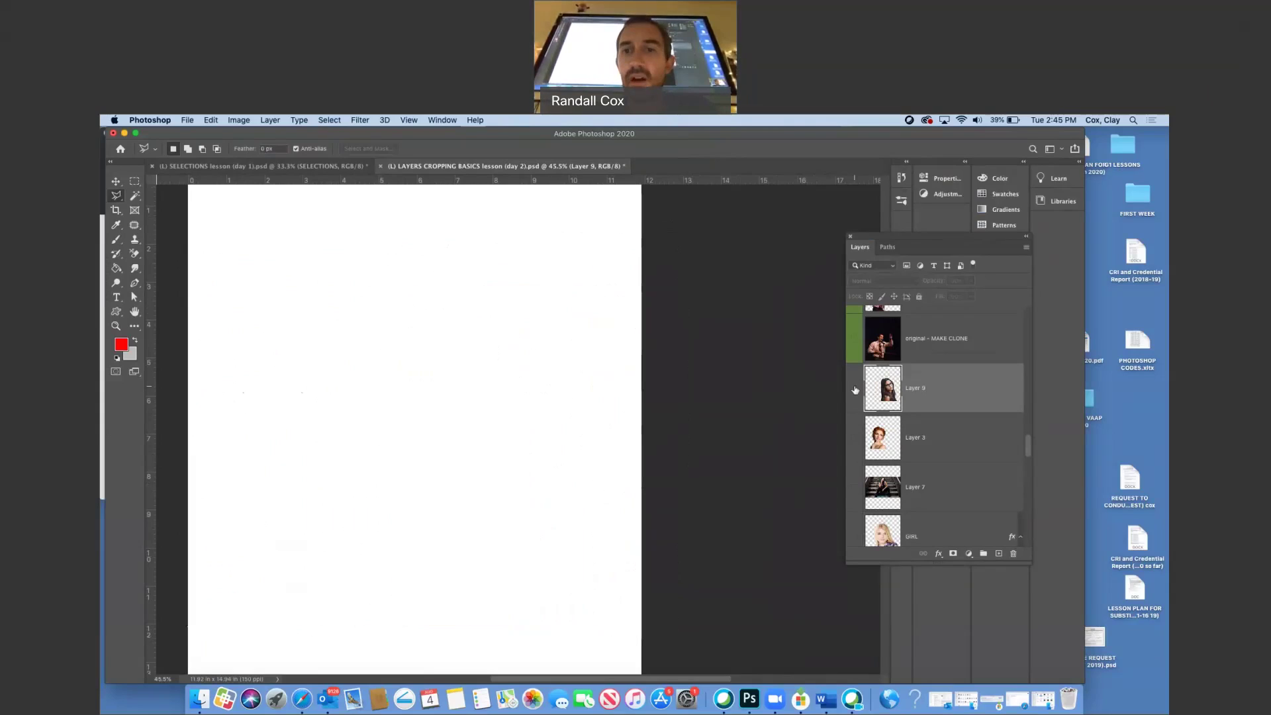
{"action": "scroll", "coordinate": [855, 390], "scroll_direction": "up", "scroll_amount": 4}
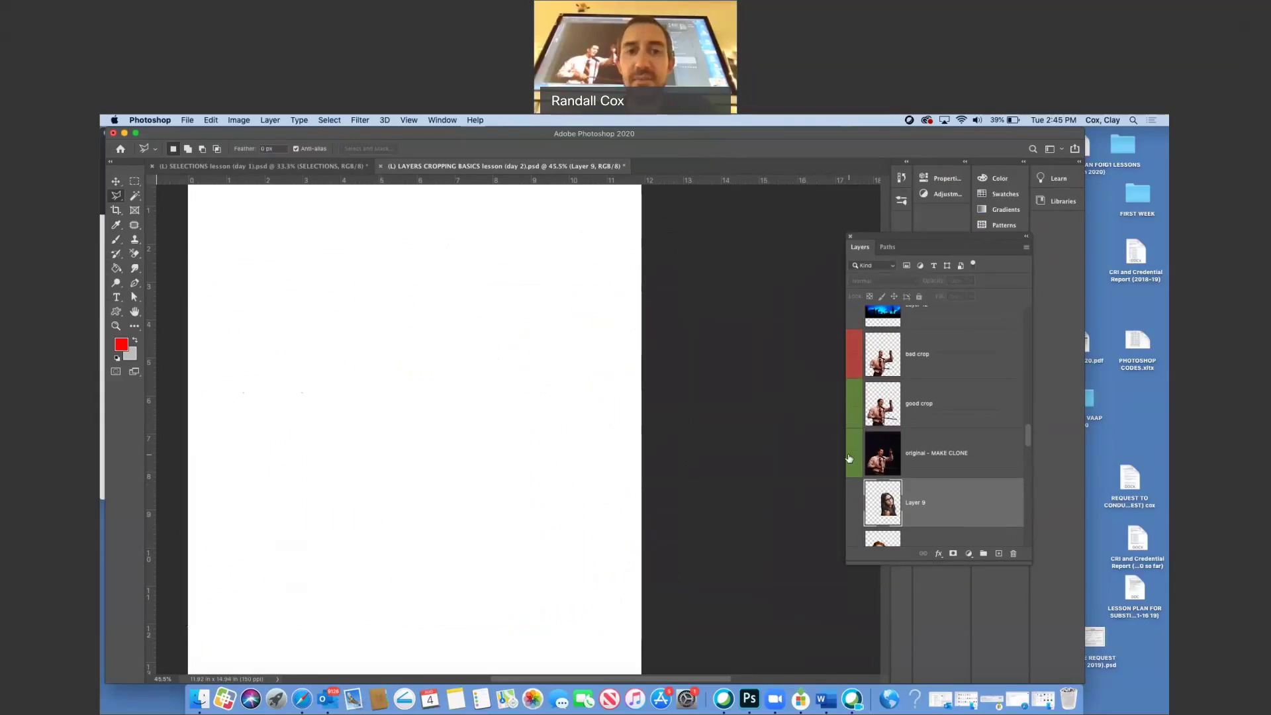
{"action": "left_click", "coordinate": [854, 455]}
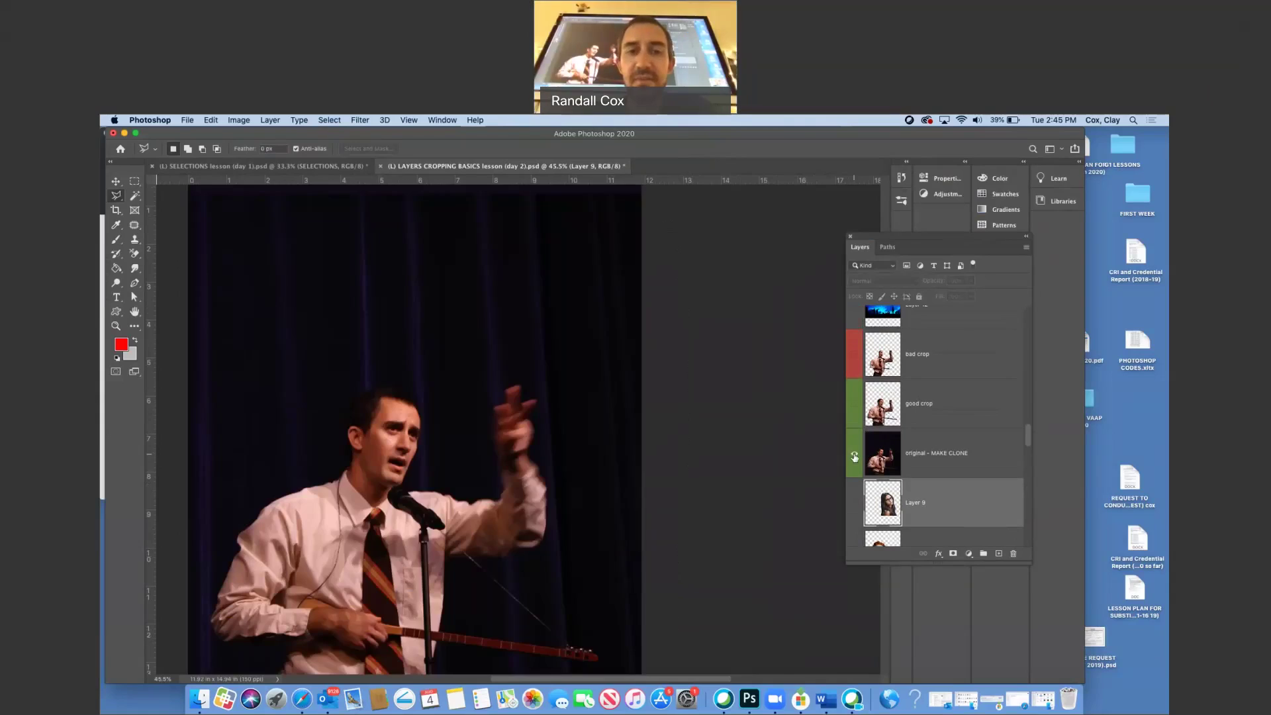
{"action": "left_click", "coordinate": [852, 414]}
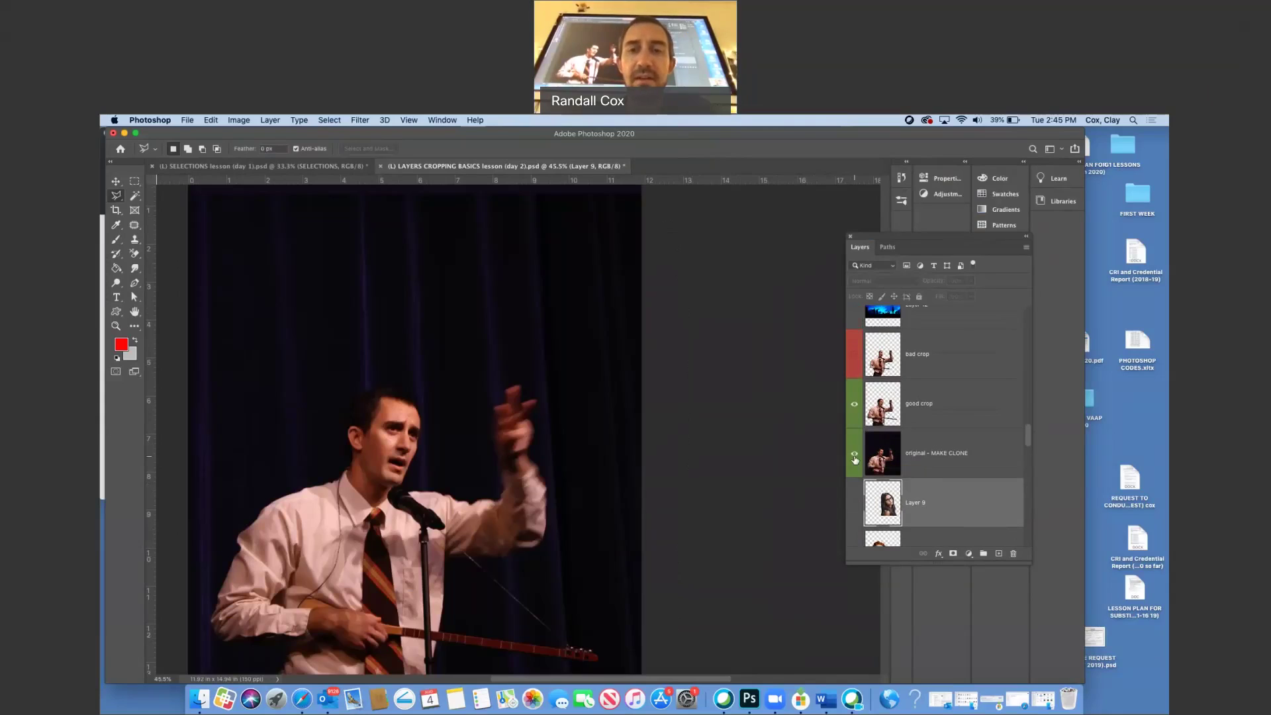
{"action": "left_click", "coordinate": [854, 456]}
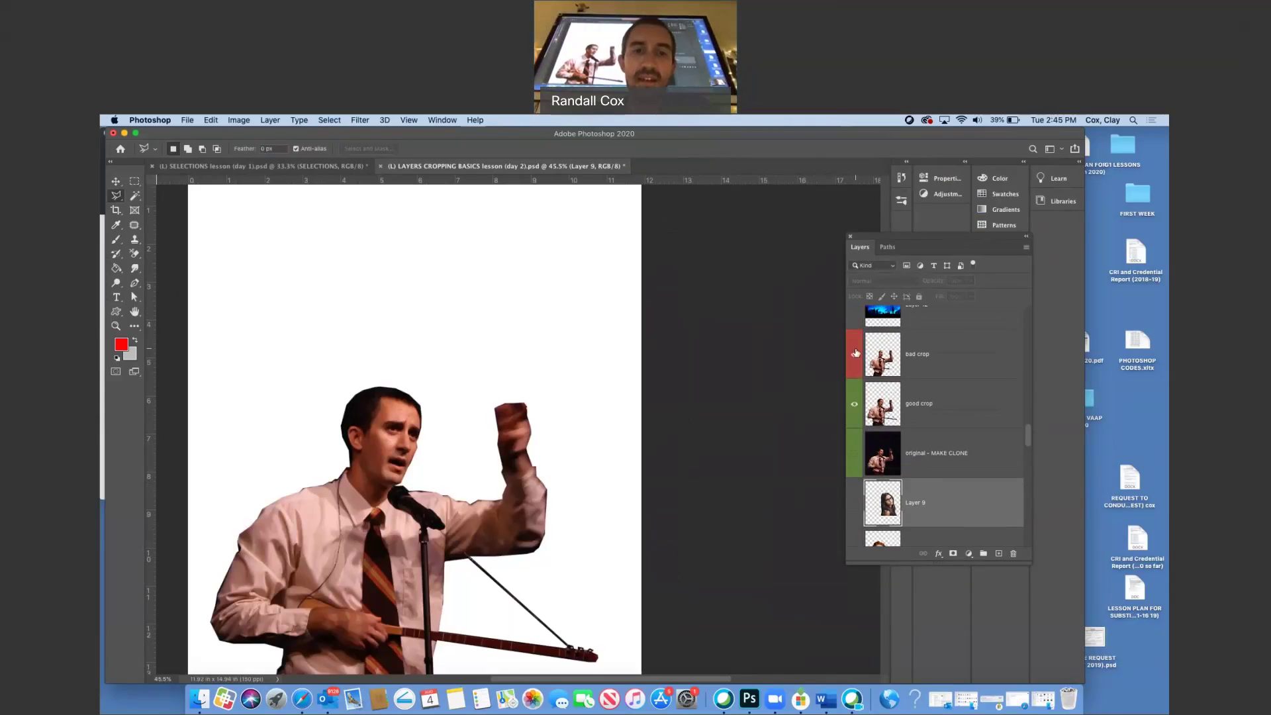
Step: View the bad crop layer on its own, and restore the good crop layer alone for comparison
{"action": "left_click", "coordinate": [855, 355]}
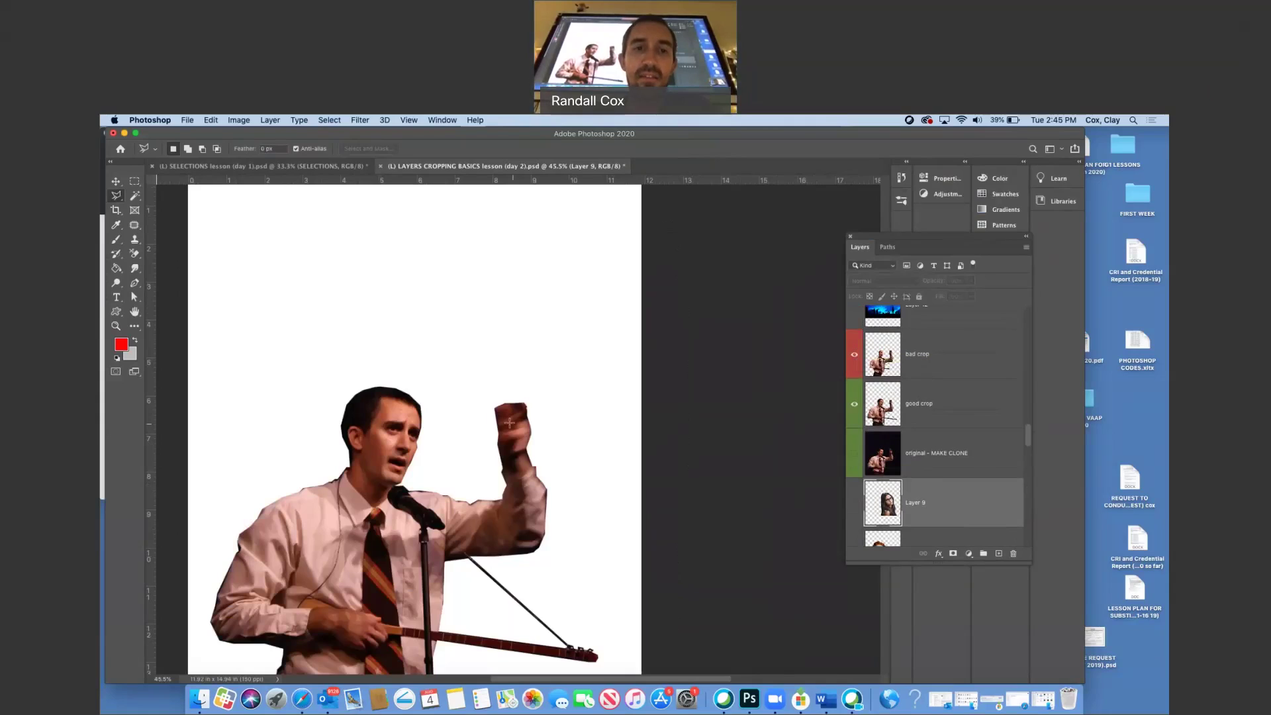
{"action": "left_click", "coordinate": [117, 182]}
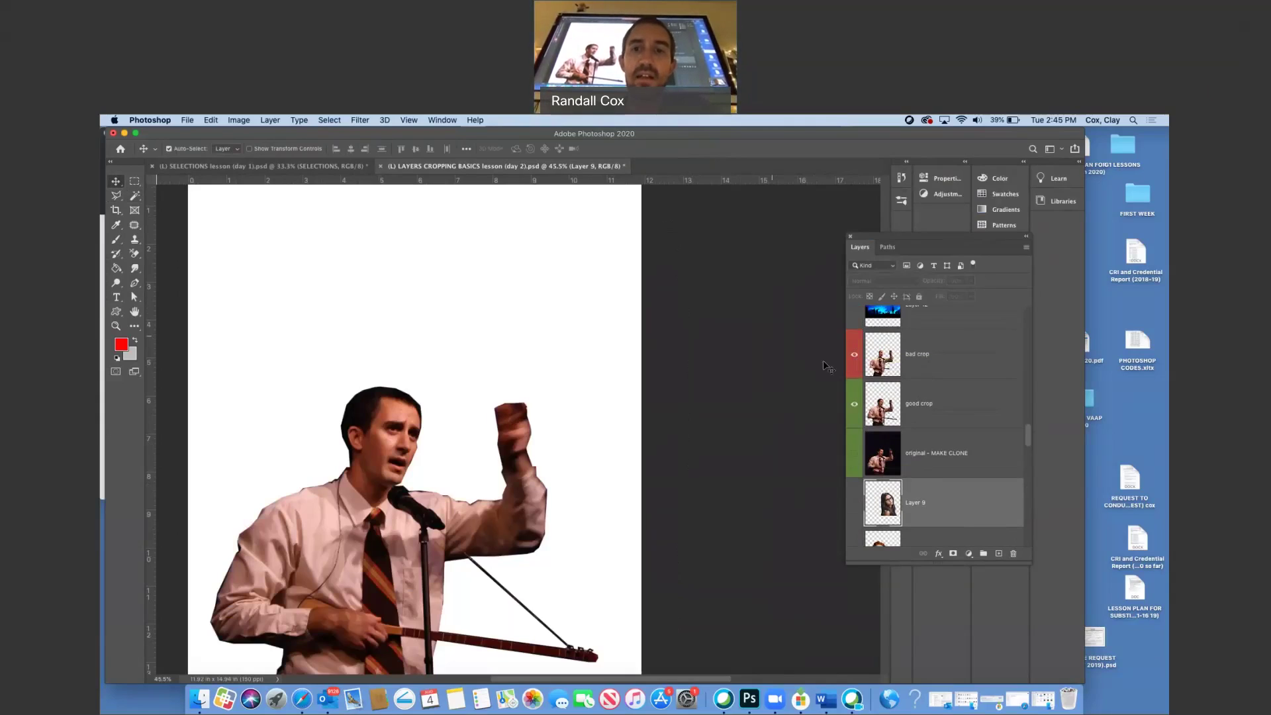
{"action": "left_click", "coordinate": [854, 403]}
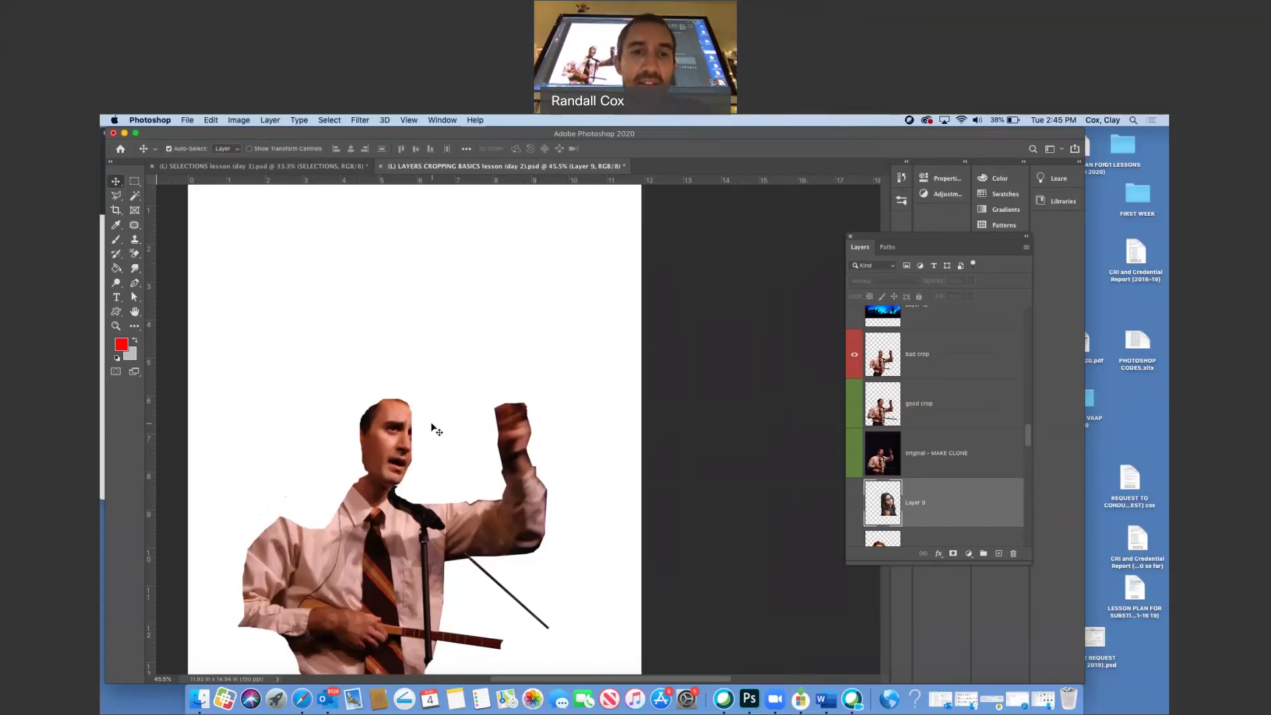
{"action": "left_click", "coordinate": [854, 361]}
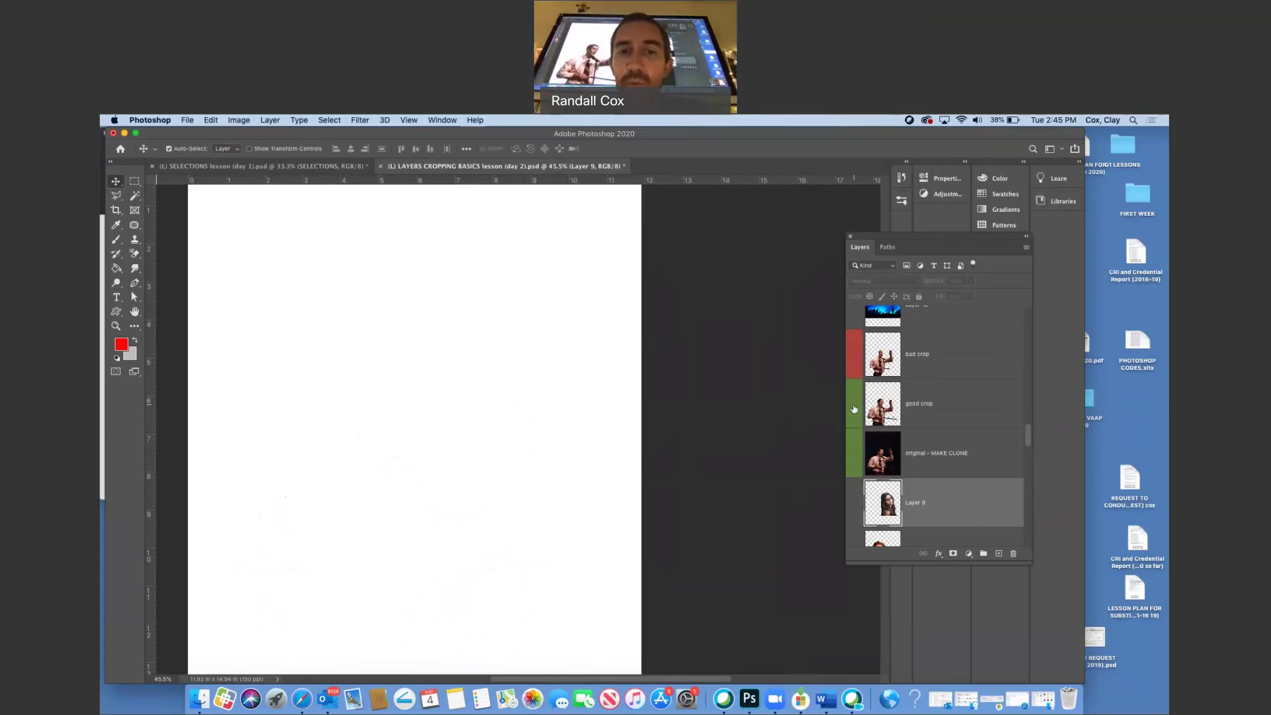
{"action": "left_click", "coordinate": [854, 404]}
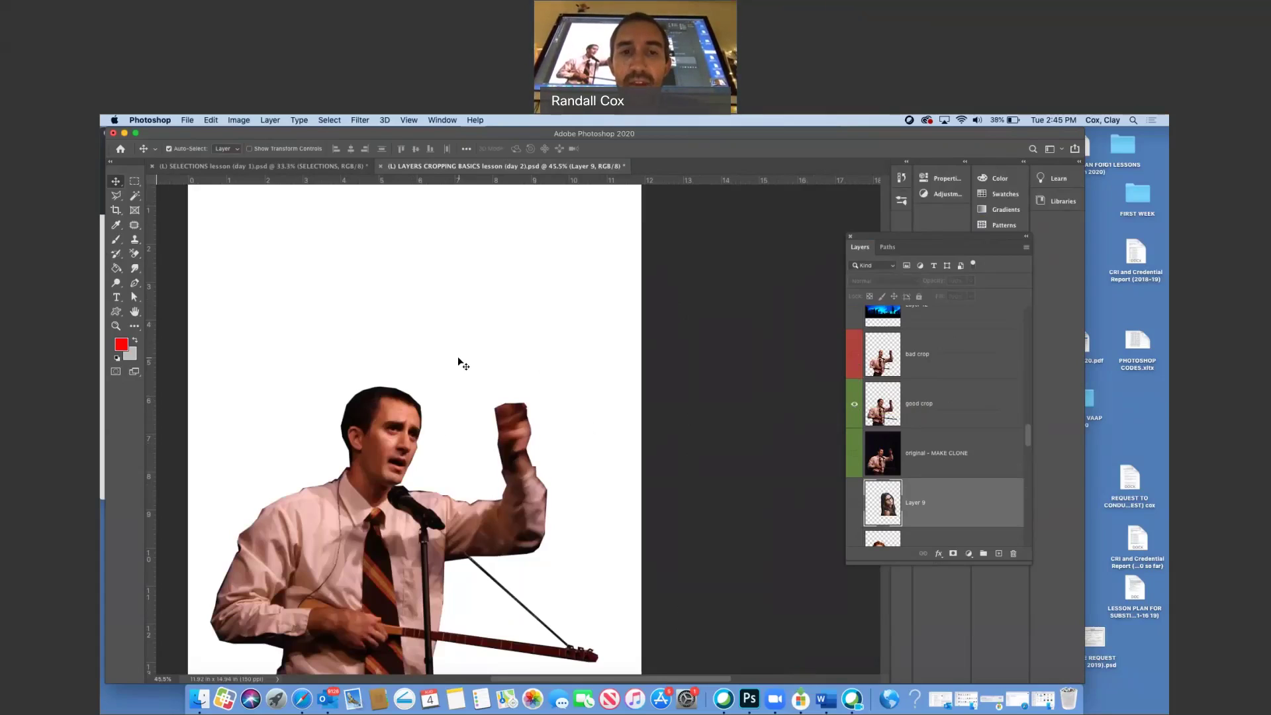
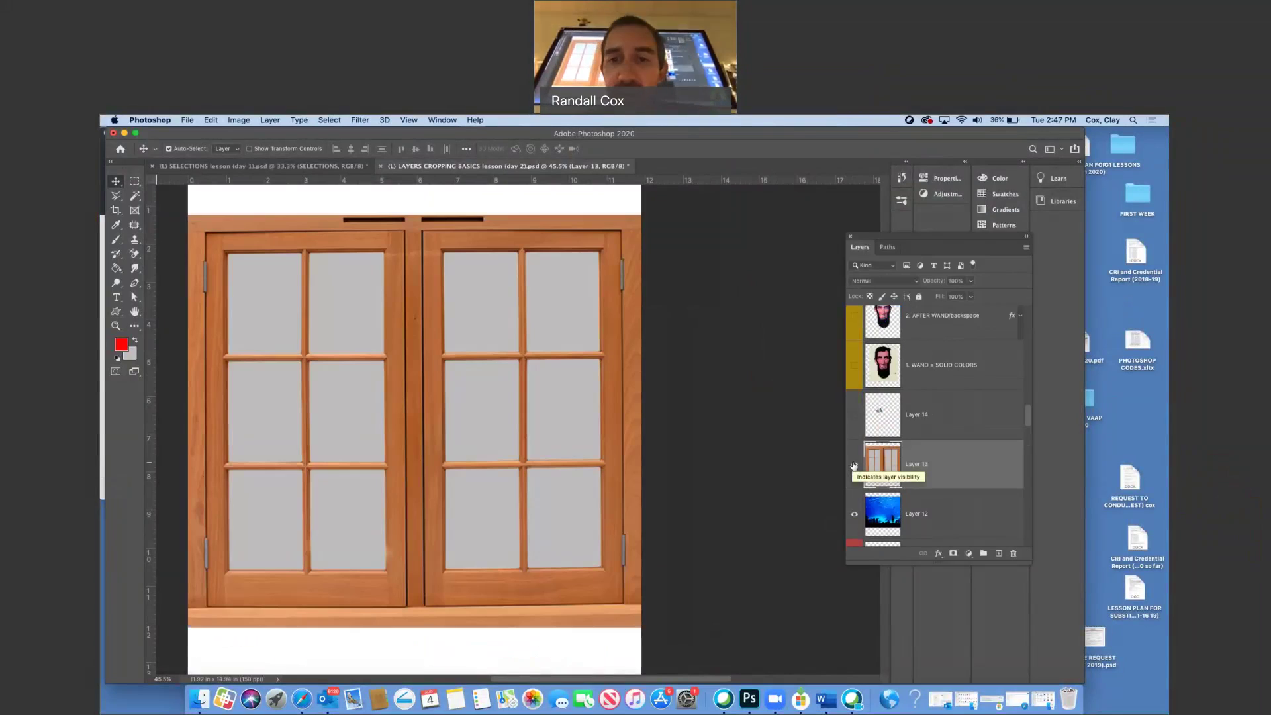
Step: Select a triangular half of Layer 13's upper-left window pane with the Polygonal Lasso, and check the aquarium layer beneath it
{"action": "left_click", "coordinate": [854, 466]}
{"action": "left_click", "coordinate": [117, 194]}
{"action": "mouse_move", "coordinate": [230, 254]}
{"action": "left_mouse_down"}
{"action": "mouse_move", "coordinate": [302, 253]}
{"action": "mouse_move", "coordinate": [301, 354]}
{"action": "mouse_move", "coordinate": [228, 254]}
{"action": "left_mouse_up"}
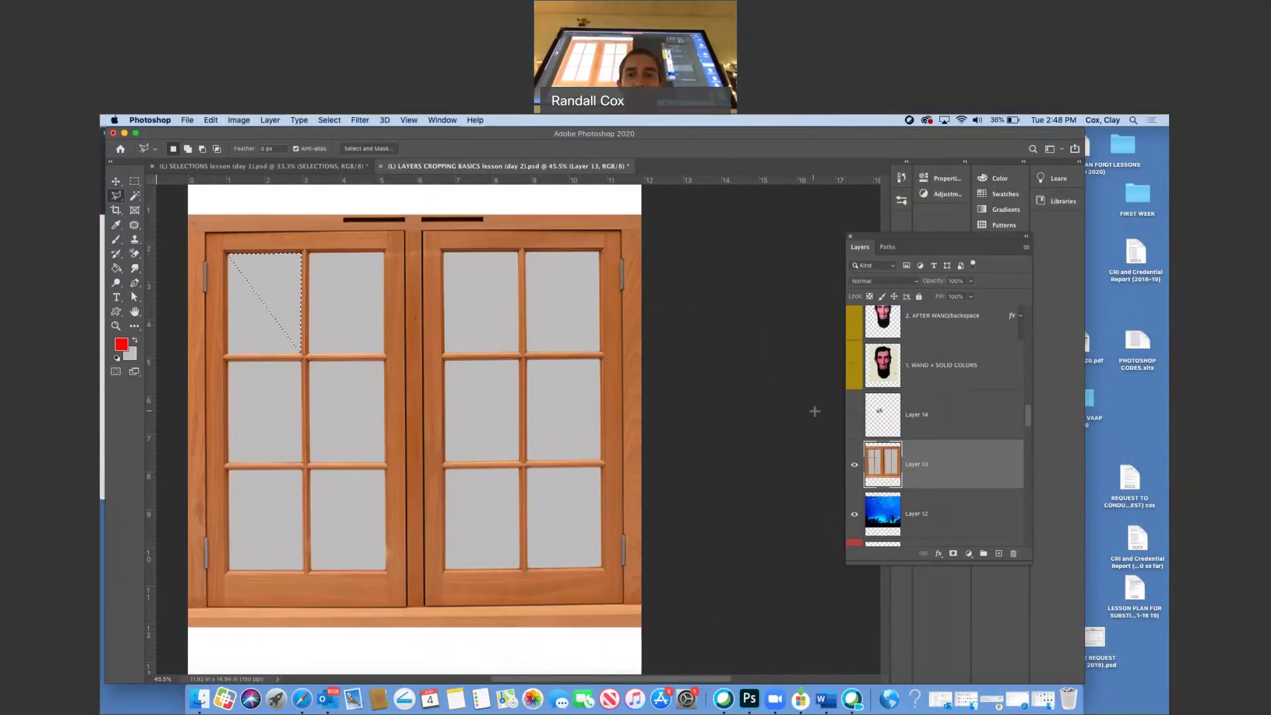
{"action": "left_click", "coordinate": [854, 465]}
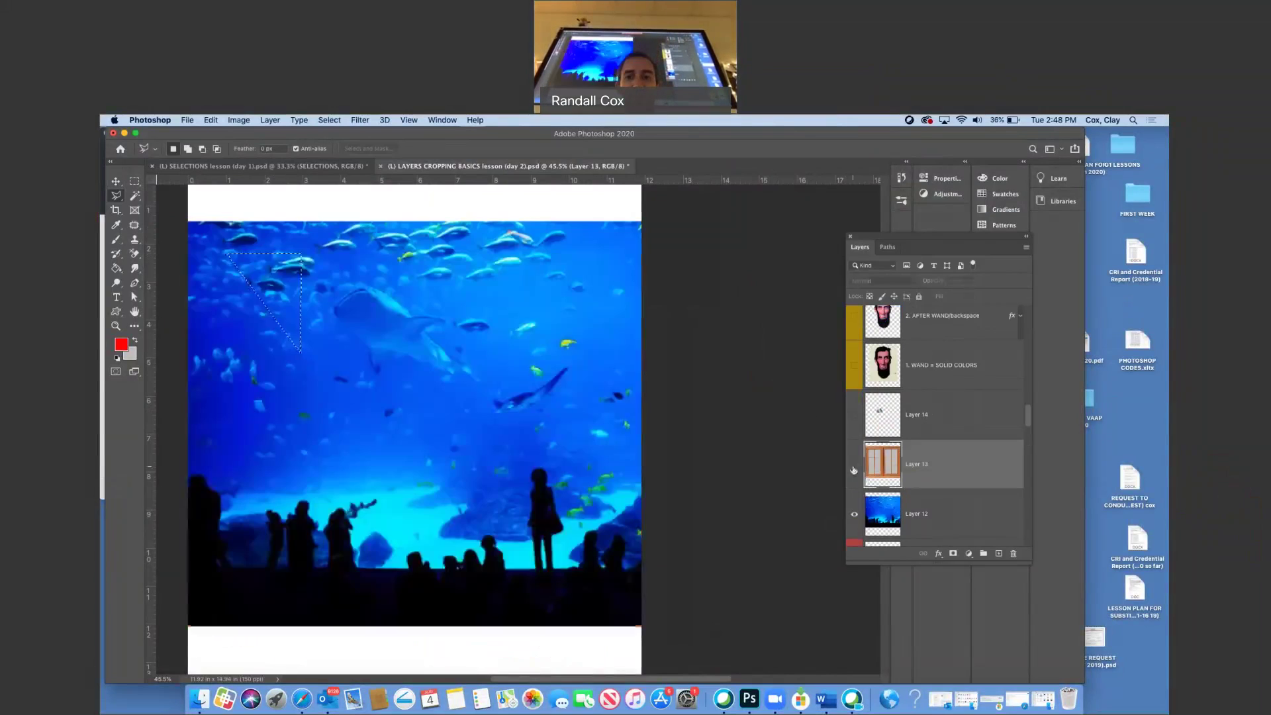
{"action": "left_click", "coordinate": [854, 514]}
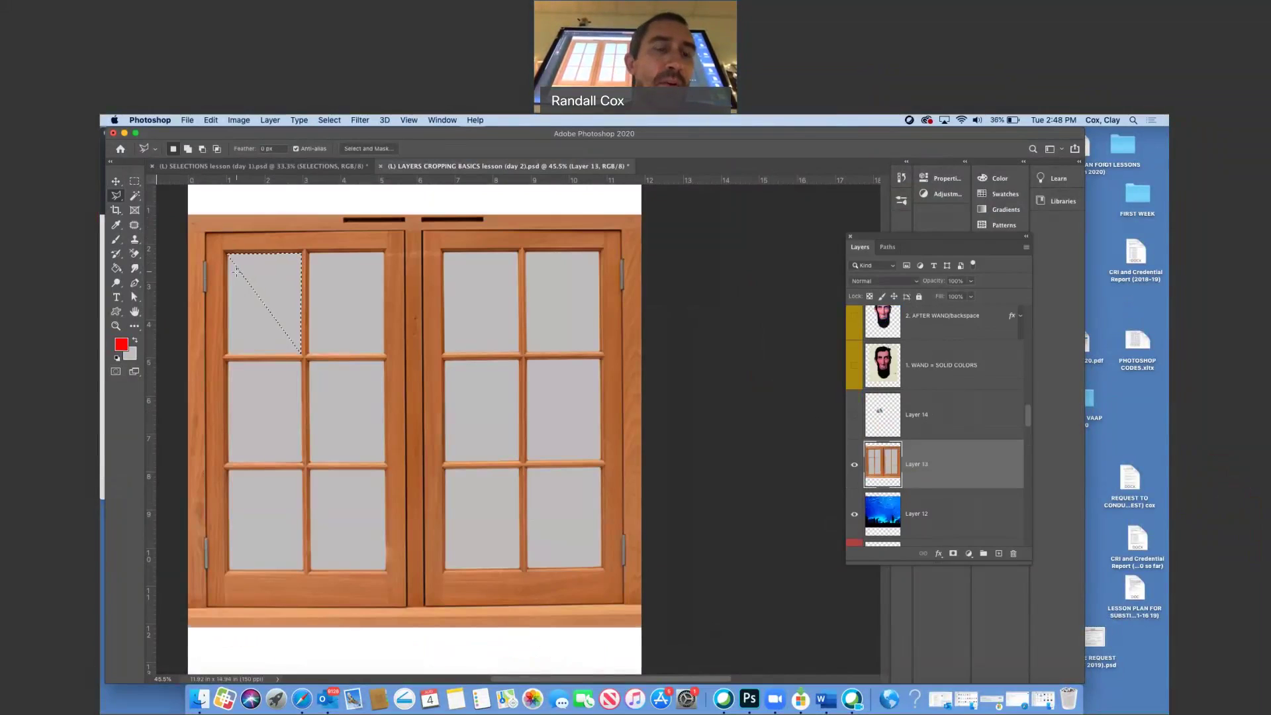
Step: Set the Polygonal Lasso to add to the selection, and add the remaining triangular half of the upper-left pane
{"action": "left_click", "coordinate": [189, 150]}
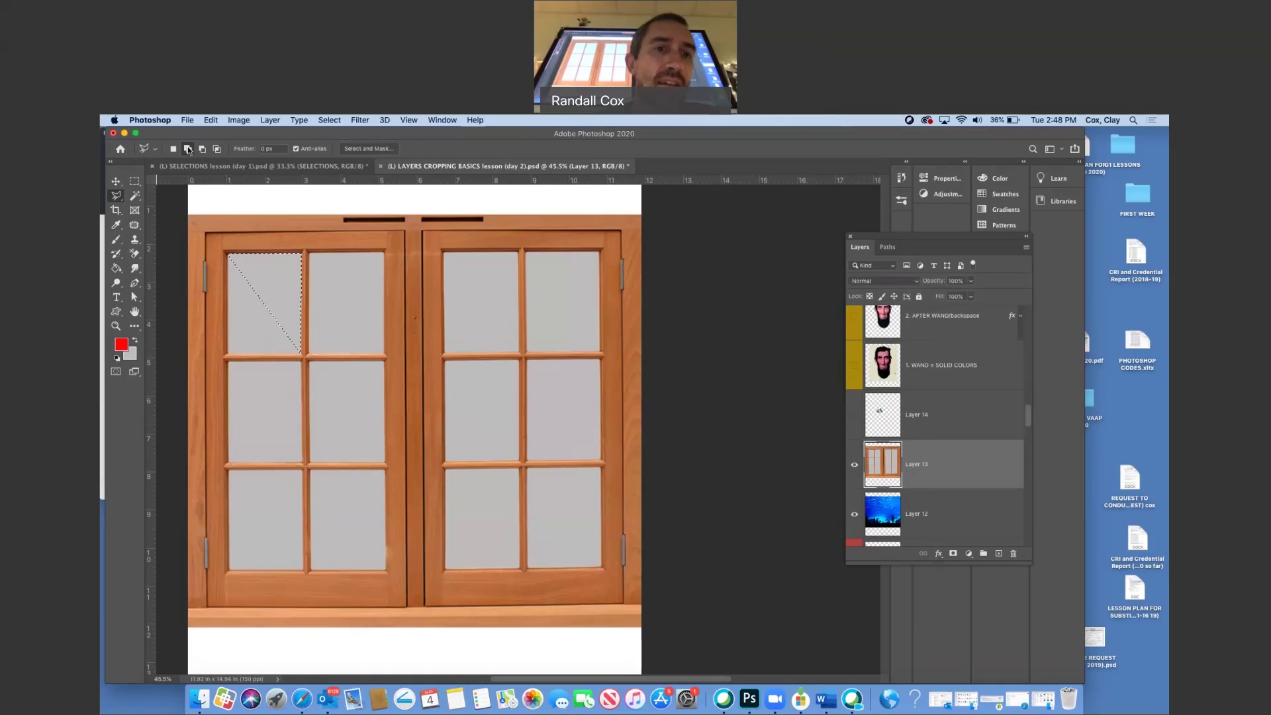
{"action": "left_click", "coordinate": [228, 254]}
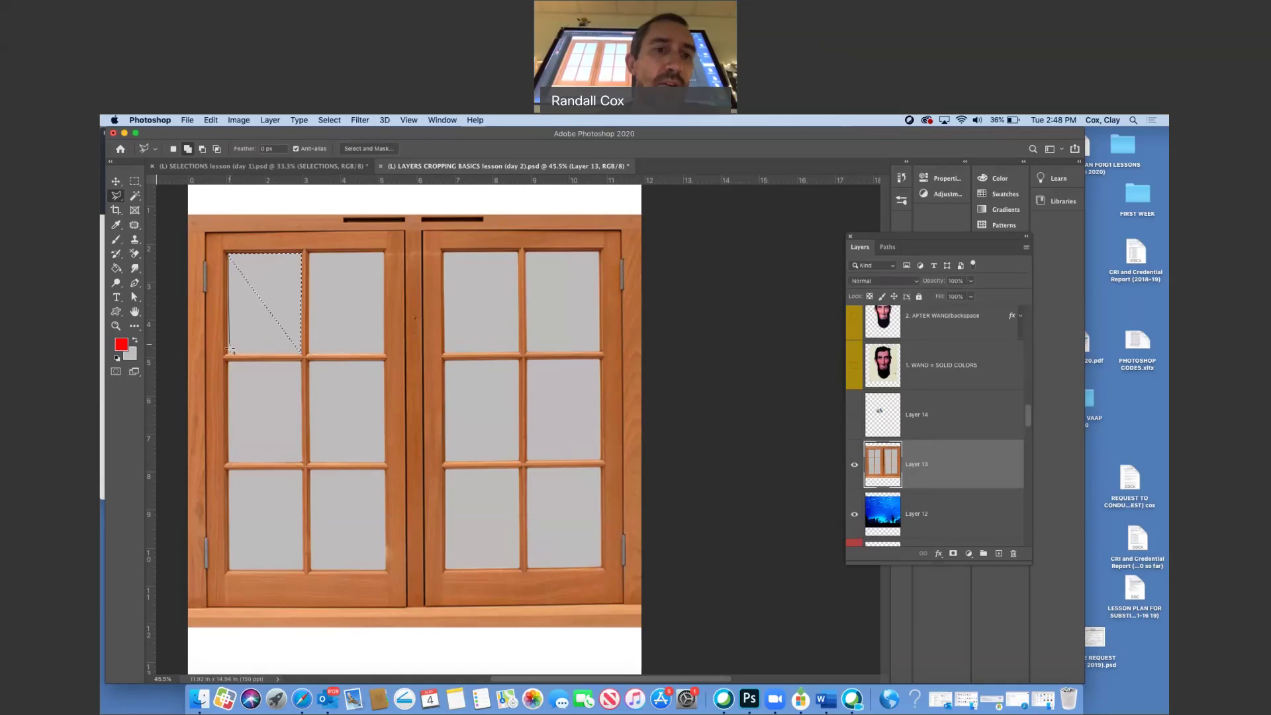
{"action": "left_click", "coordinate": [229, 352]}
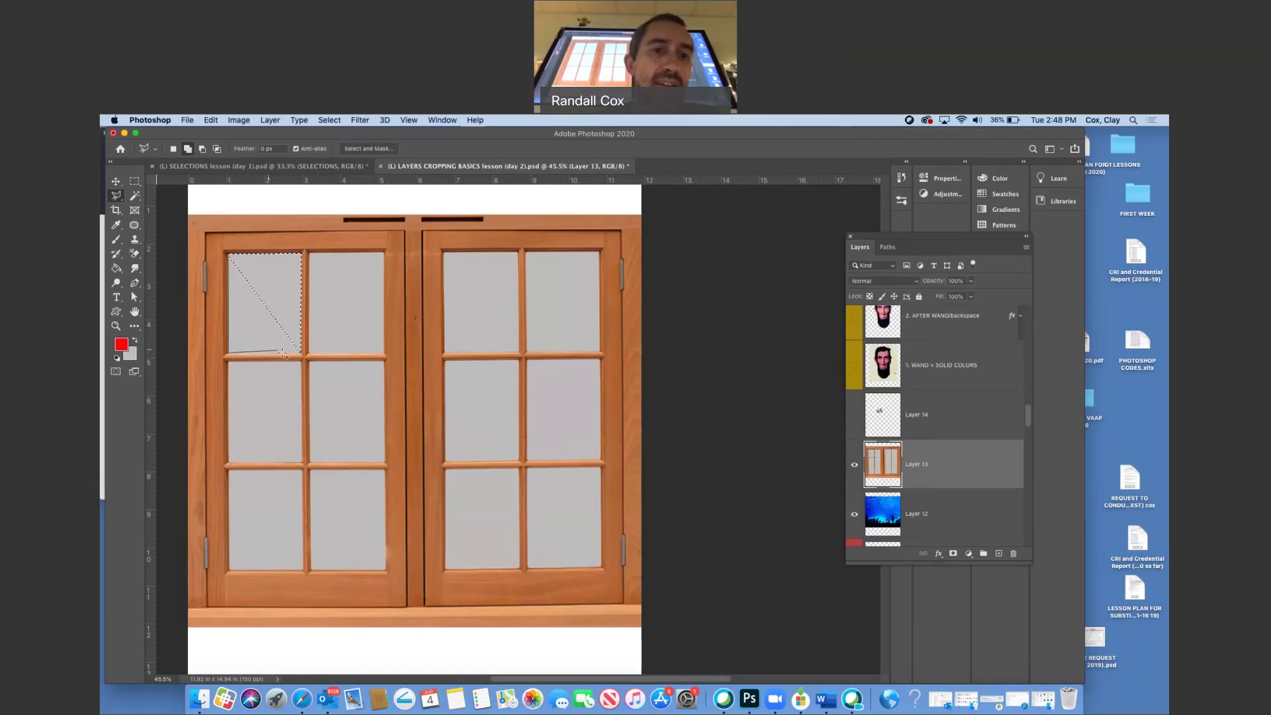
{"action": "double_click", "coordinate": [303, 354]}
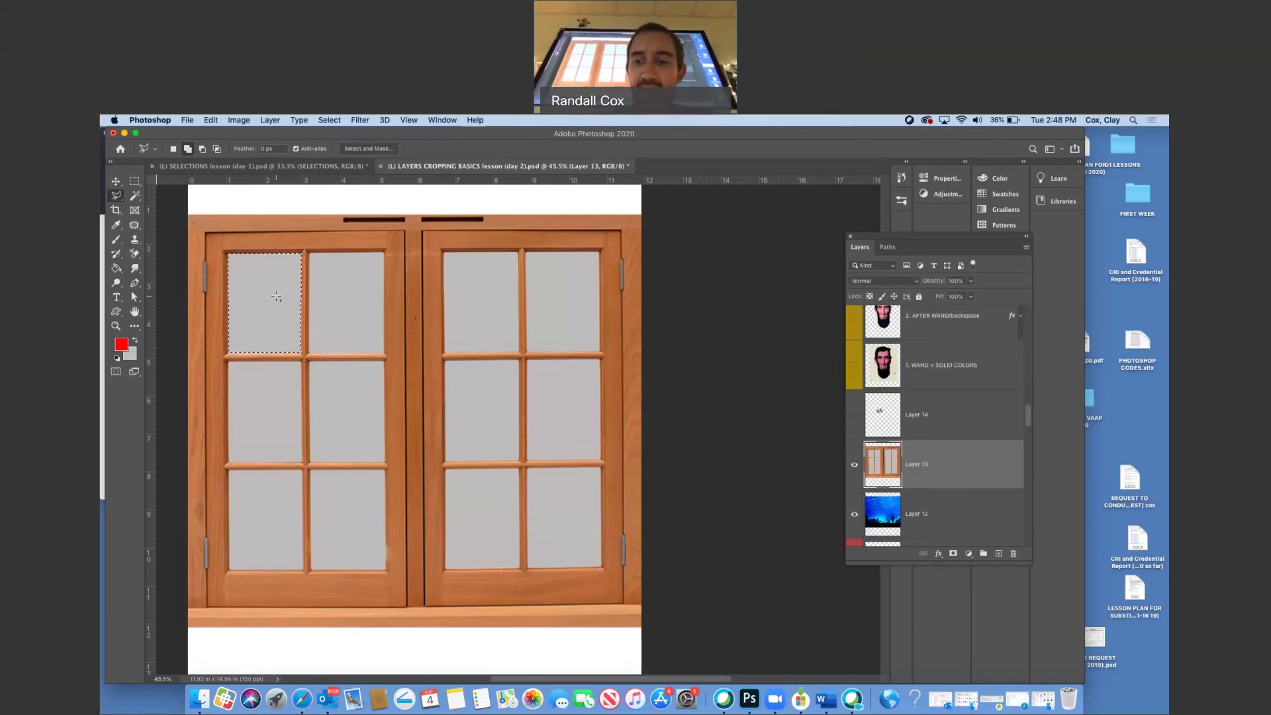
Step: Delete the selected upper-left pane from Layer 13 to reveal the aquarium, and discard the stray lasso outline
{"action": "key", "text": "BackSpace"}
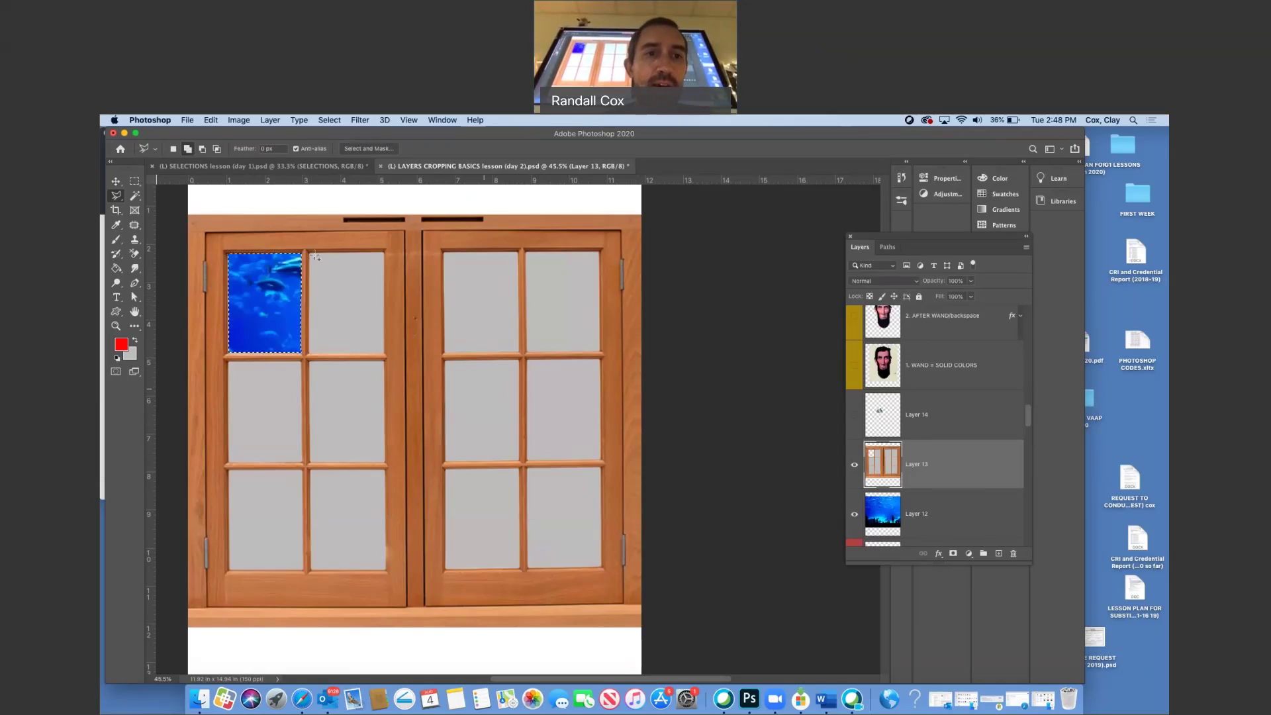
{"action": "left_click", "coordinate": [275, 286]}
{"action": "scroll", "coordinate": [242, 268], "scroll_direction": "left", "scroll_amount": 1}
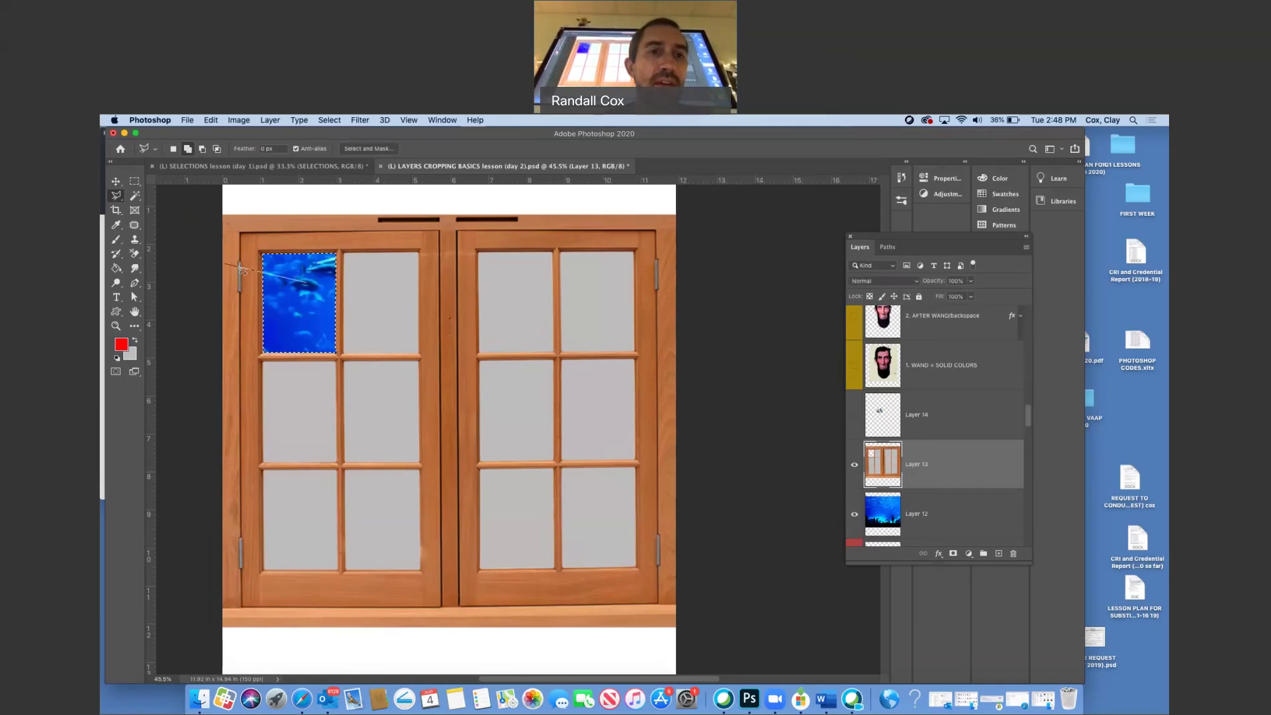
{"action": "key", "text": "Escape"}
Step: Select and delete the left window's upper-right pane and both middle panes one by one with the Magic Wand
{"action": "left_click", "coordinate": [136, 197]}
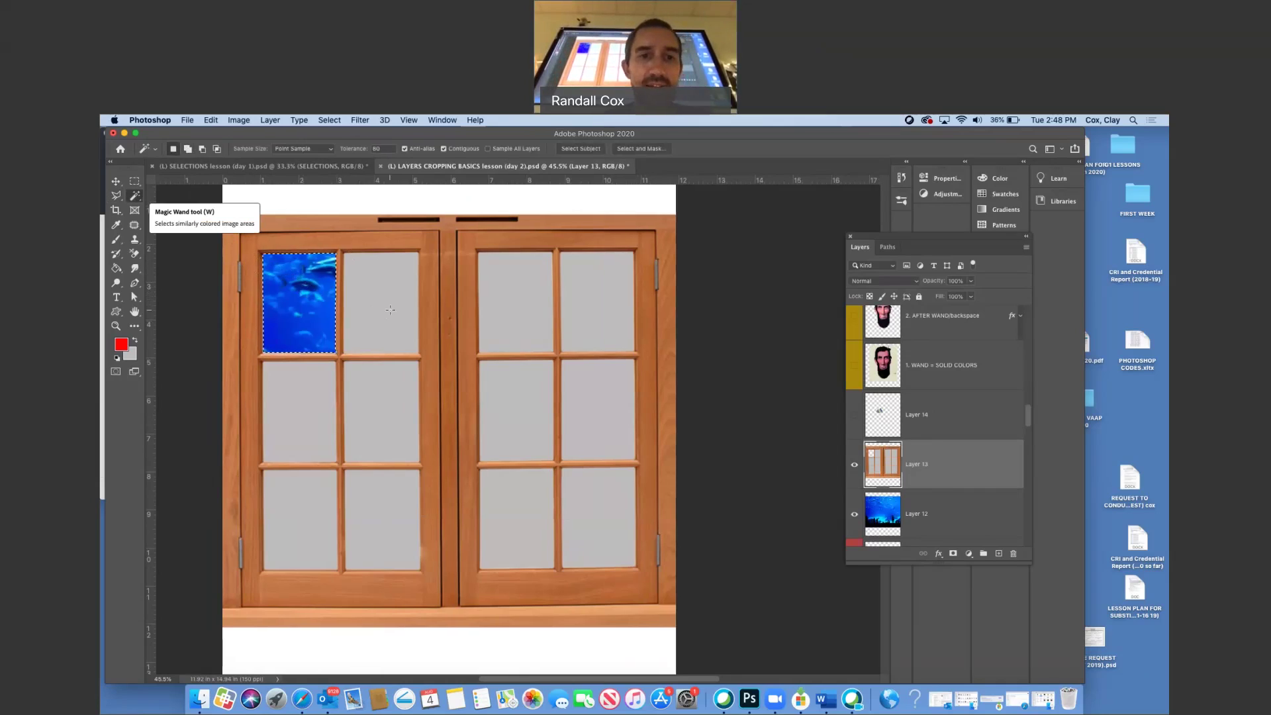
{"action": "left_click", "coordinate": [390, 311]}
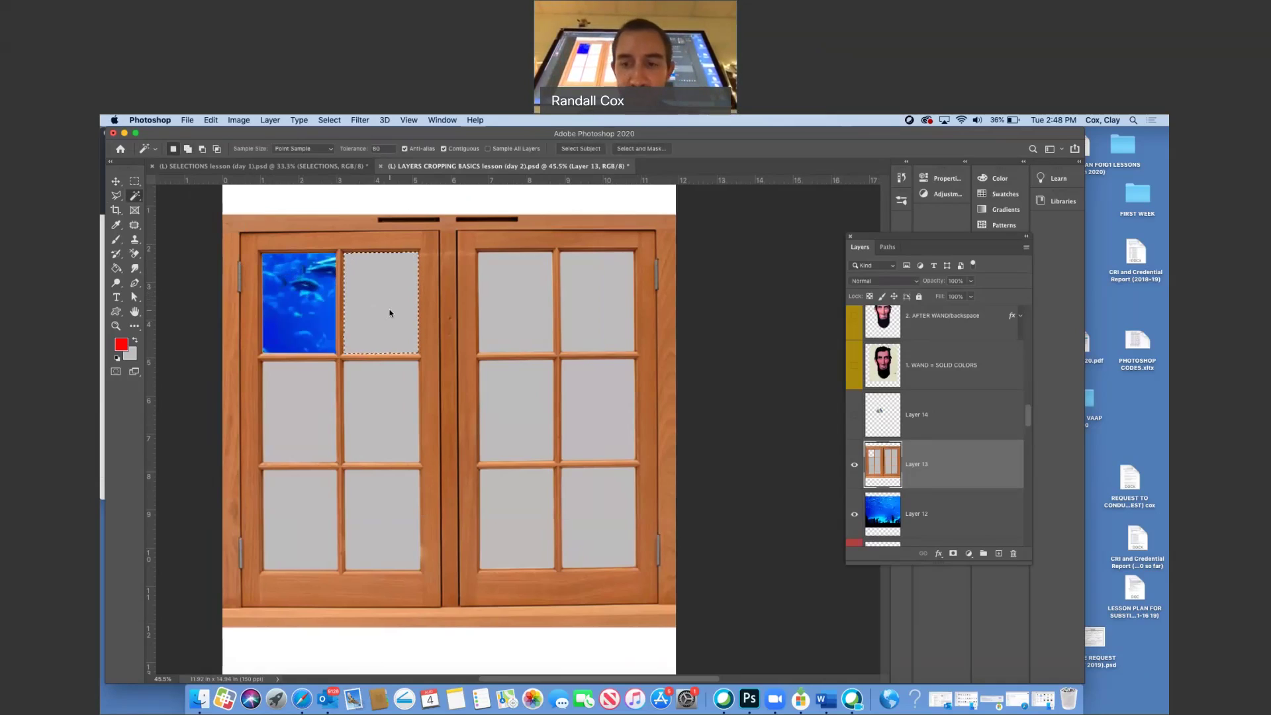
{"action": "key", "text": "BackSpace"}
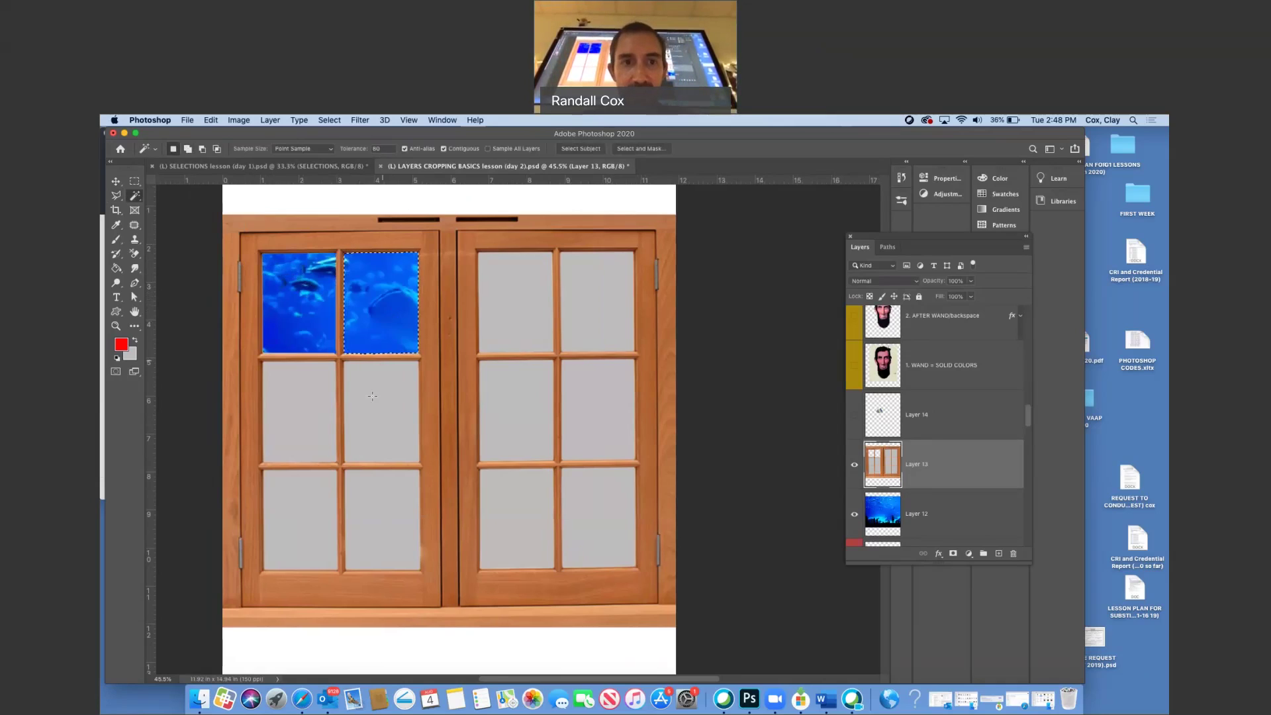
{"action": "left_click", "coordinate": [373, 396]}
{"action": "key", "text": "BackSpace"}
{"action": "left_click", "coordinate": [297, 392]}
{"action": "key", "text": "BackSpace"}
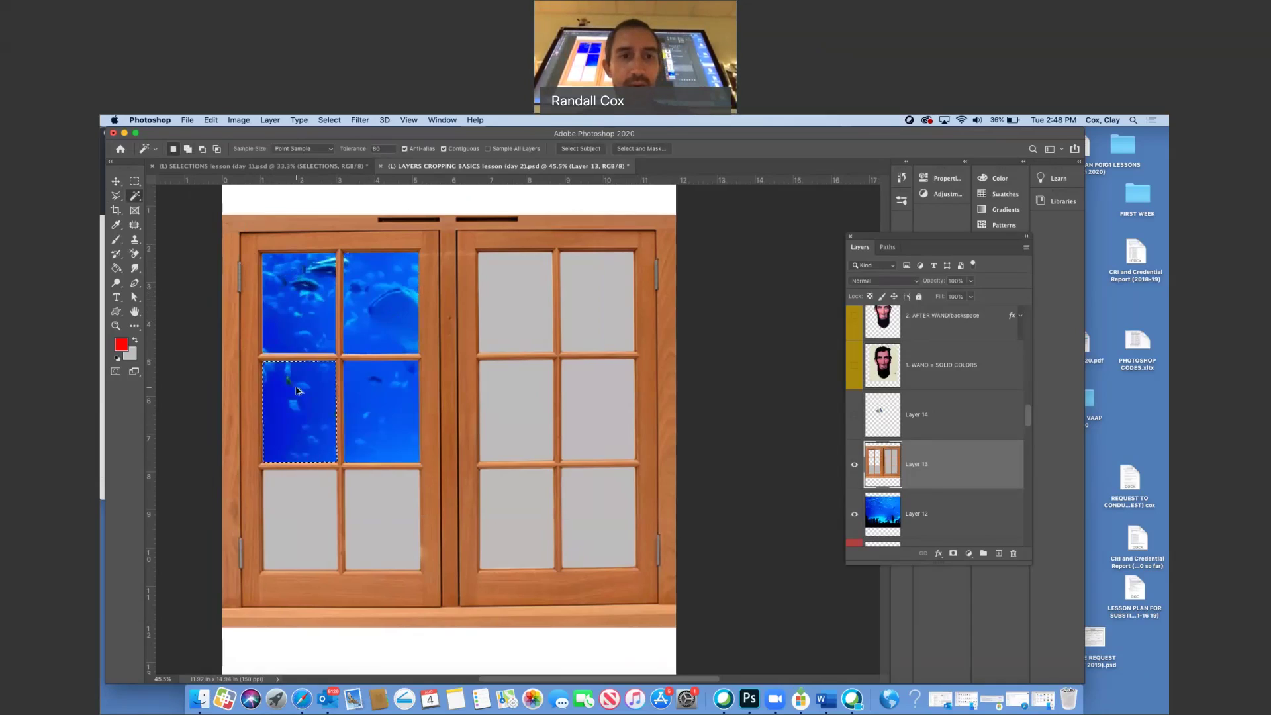
Step: Undo the window pane deletions on Layer 13 back to the selection of the upper-left pane
{"action": "key", "text": "super+z"}
{"action": "key", "text": "super+z"}
{"action": "key", "text": "super+z"}
{"action": "key", "text": "super+z"}
{"action": "key", "text": "super+z"}
{"action": "key", "text": "super+z"}
{"action": "key", "text": "super+z"}
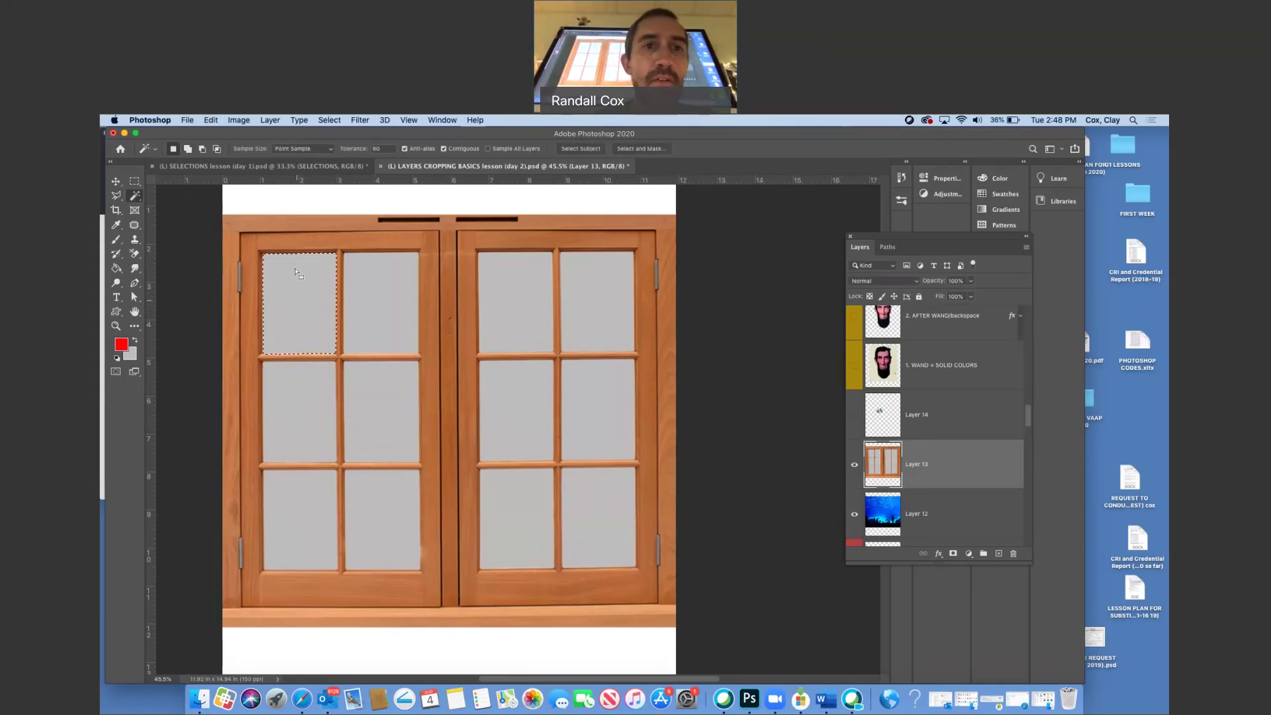
Step: Extend the selection to all similar grey panes on Layer 13, delete them, deselect, and compare with the window layer hidden
{"action": "left_click", "coordinate": [328, 121]}
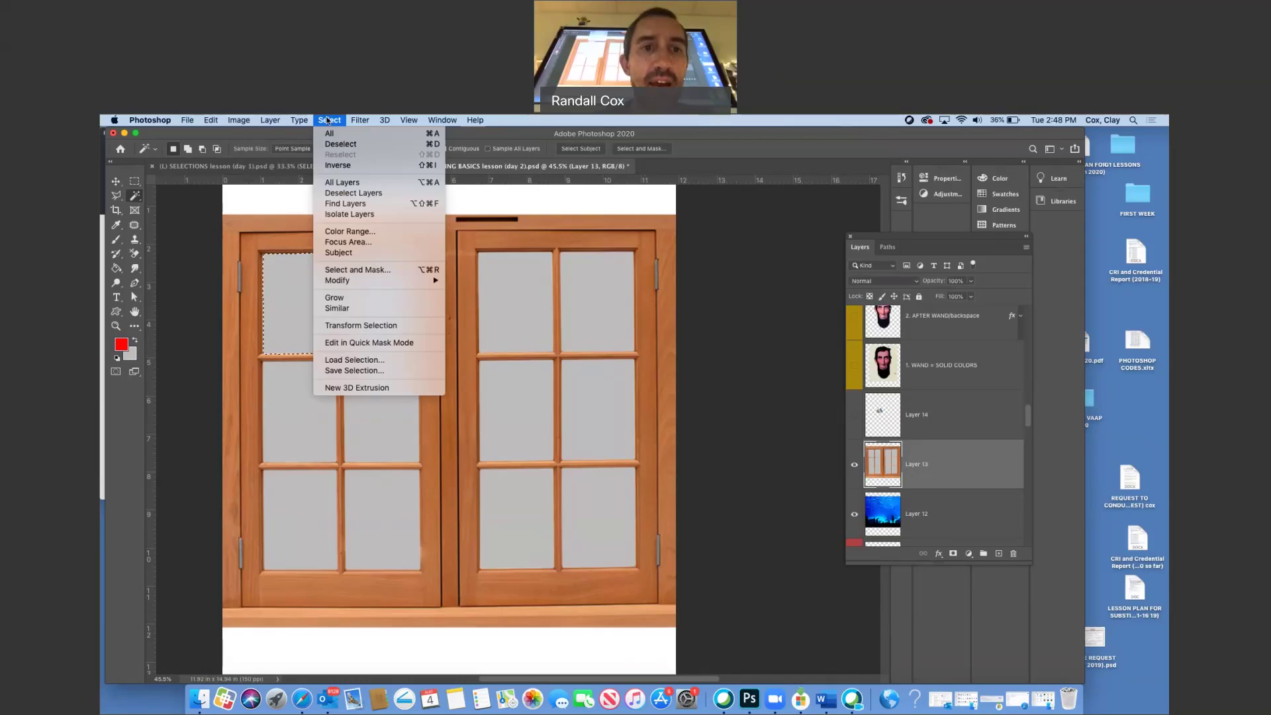
{"action": "left_click", "coordinate": [358, 308]}
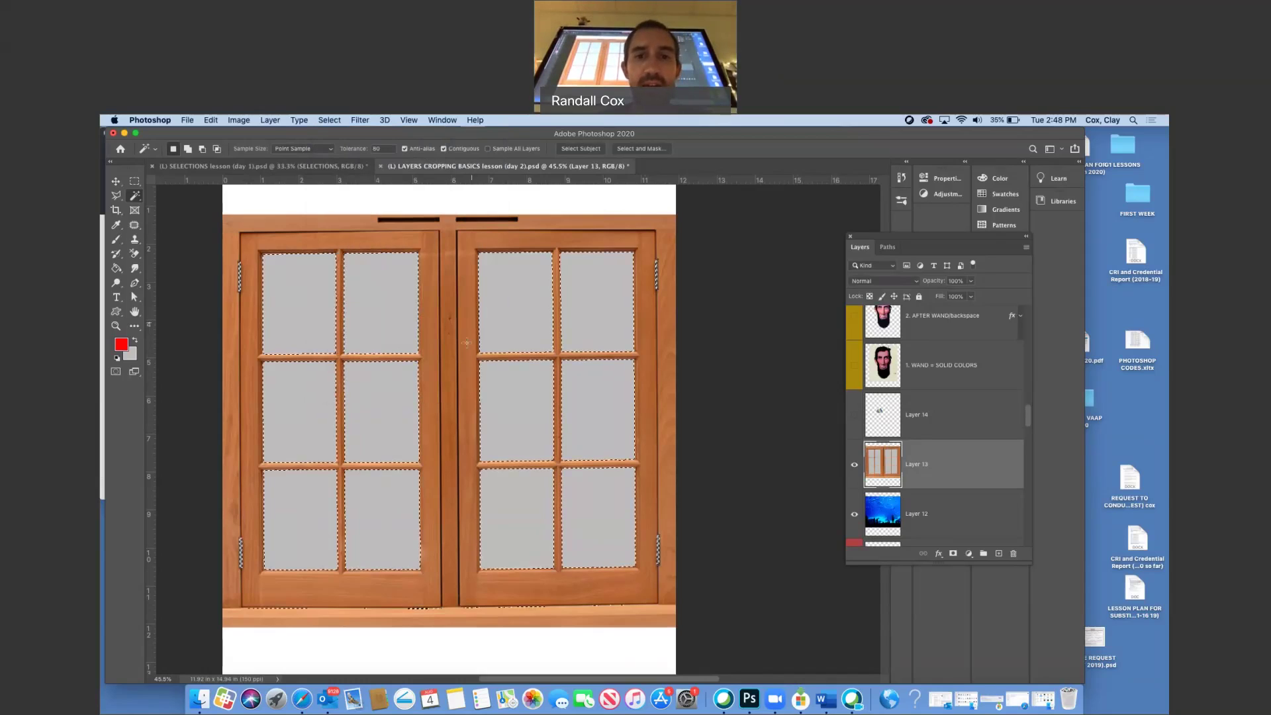
{"action": "key", "text": "BackSpace"}
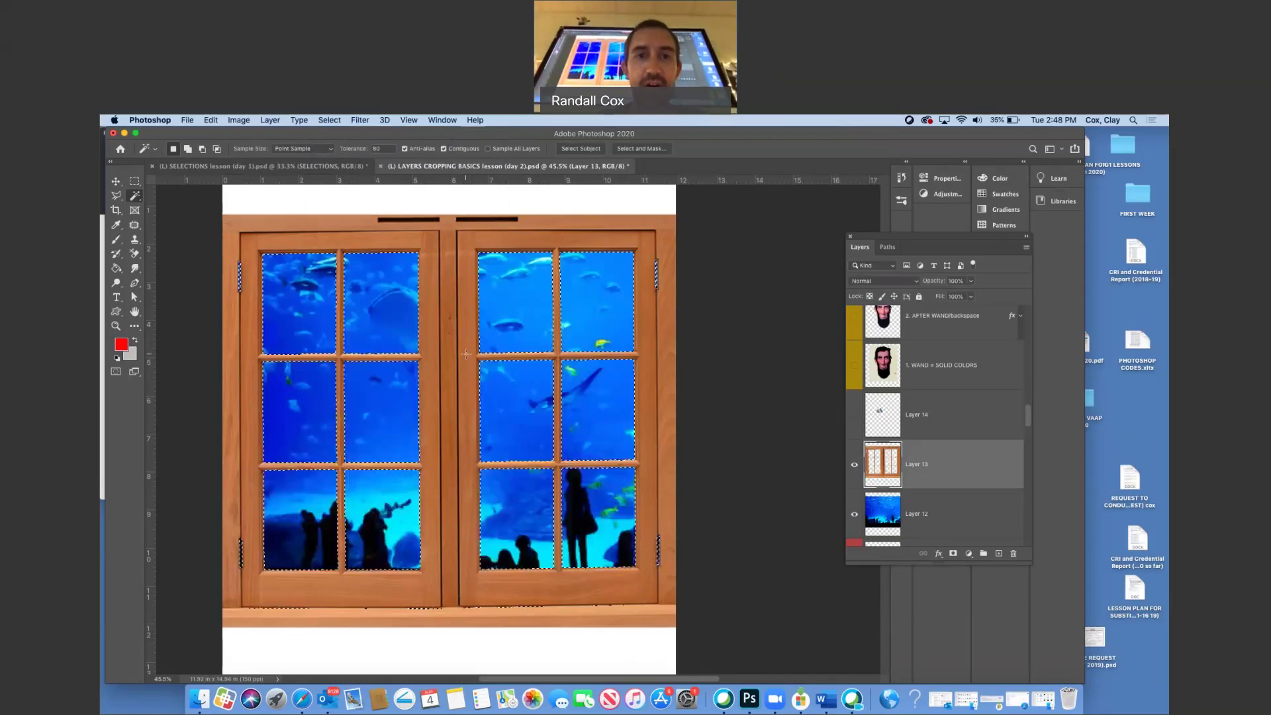
{"action": "key", "text": "super+d"}
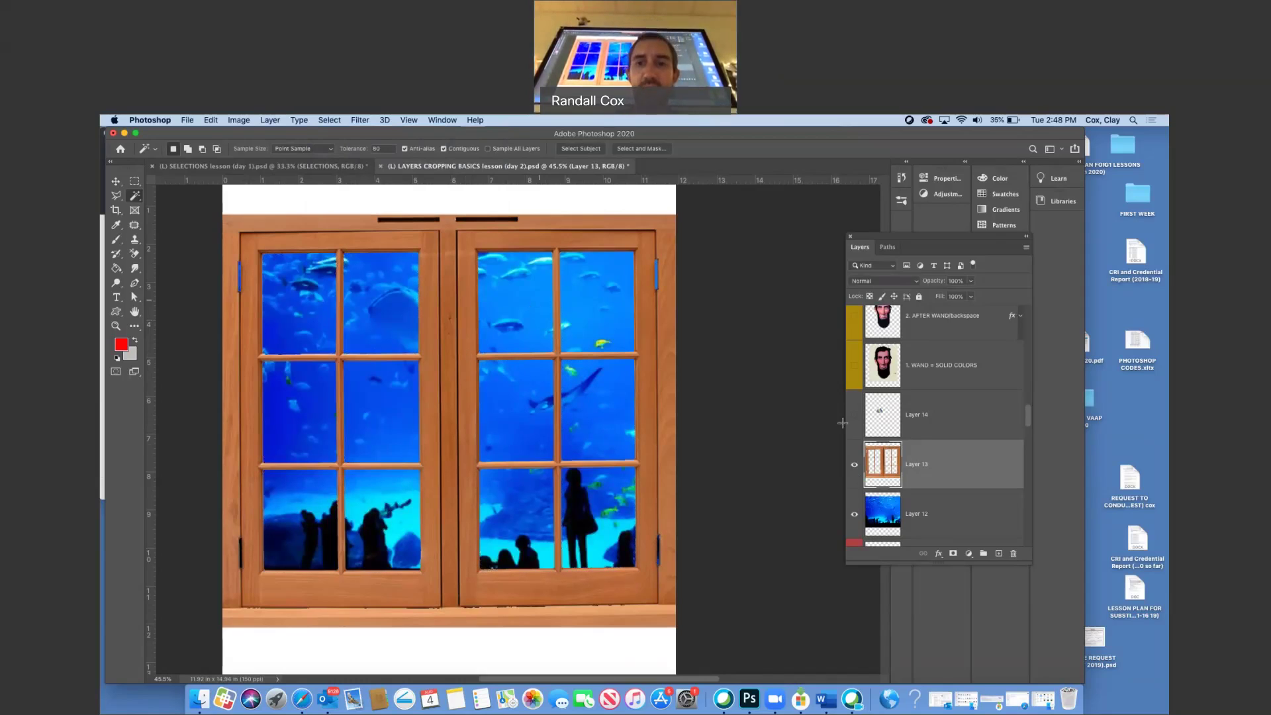
{"action": "left_click", "coordinate": [855, 471]}
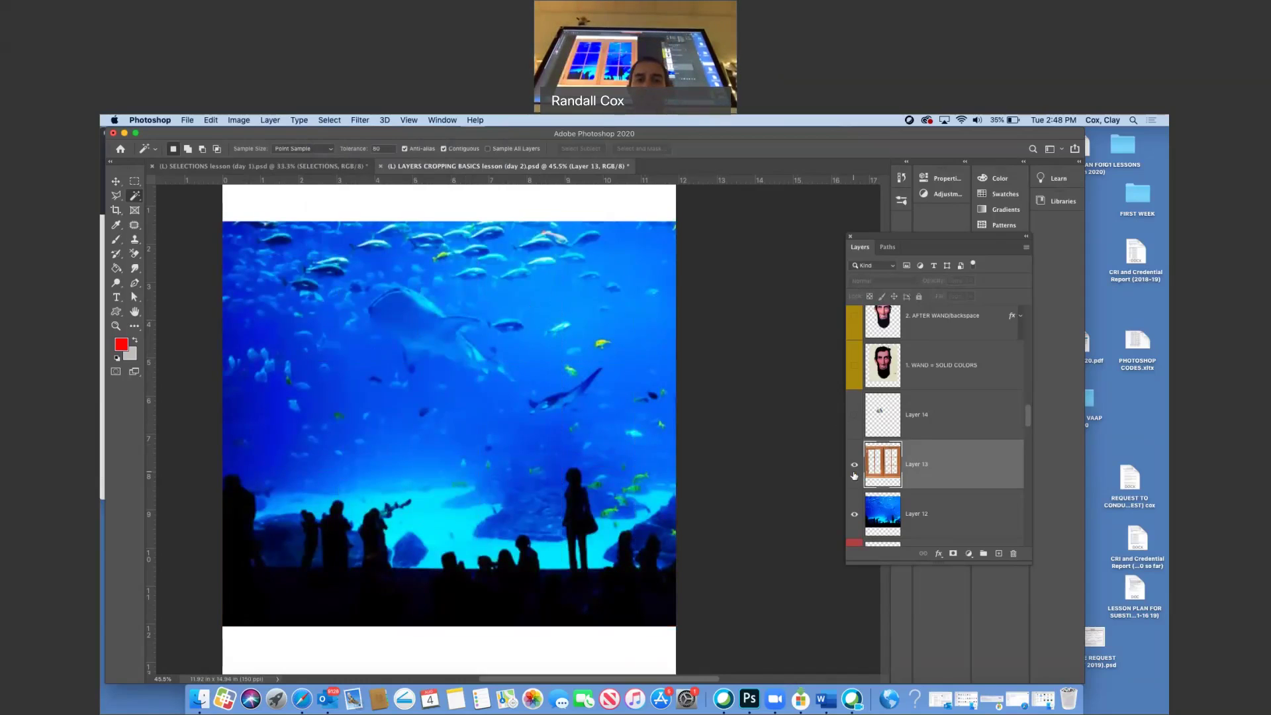
{"action": "left_click", "coordinate": [855, 471]}
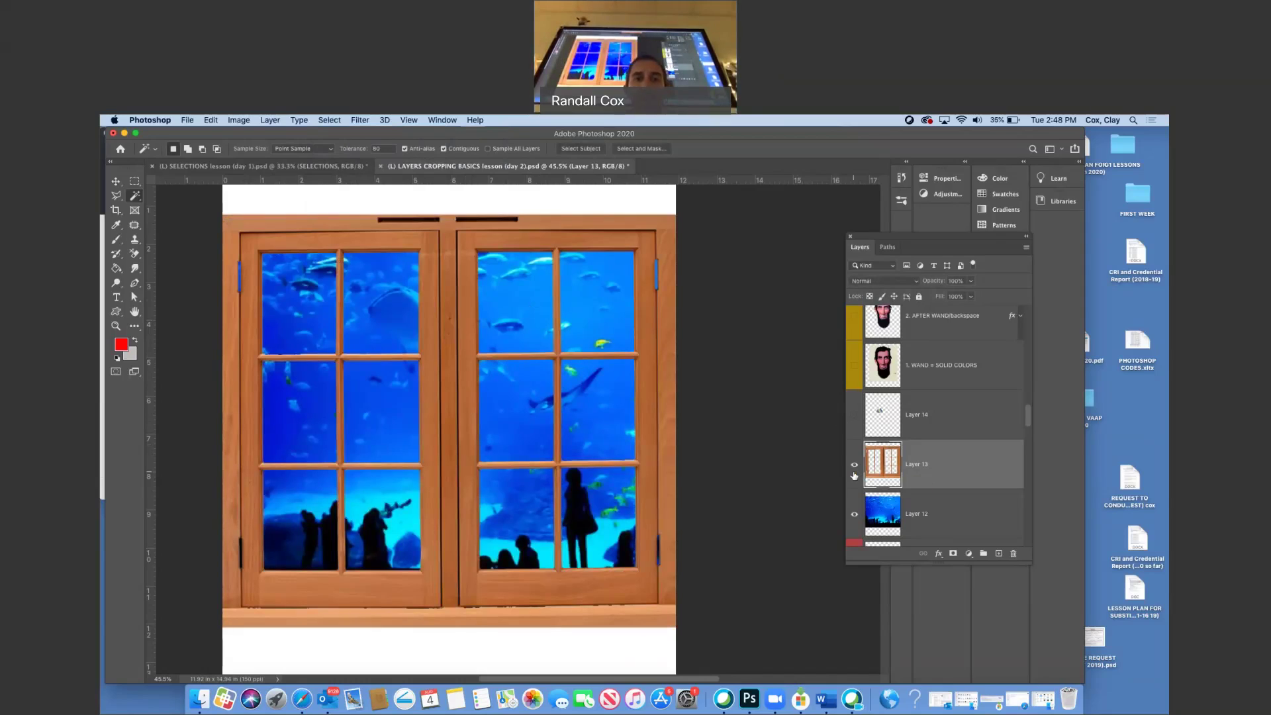
Step: Add a black drop shadow at about 79% opacity to Layer 13, and compare the window with its effects off and on
{"action": "double_click", "coordinate": [978, 461]}
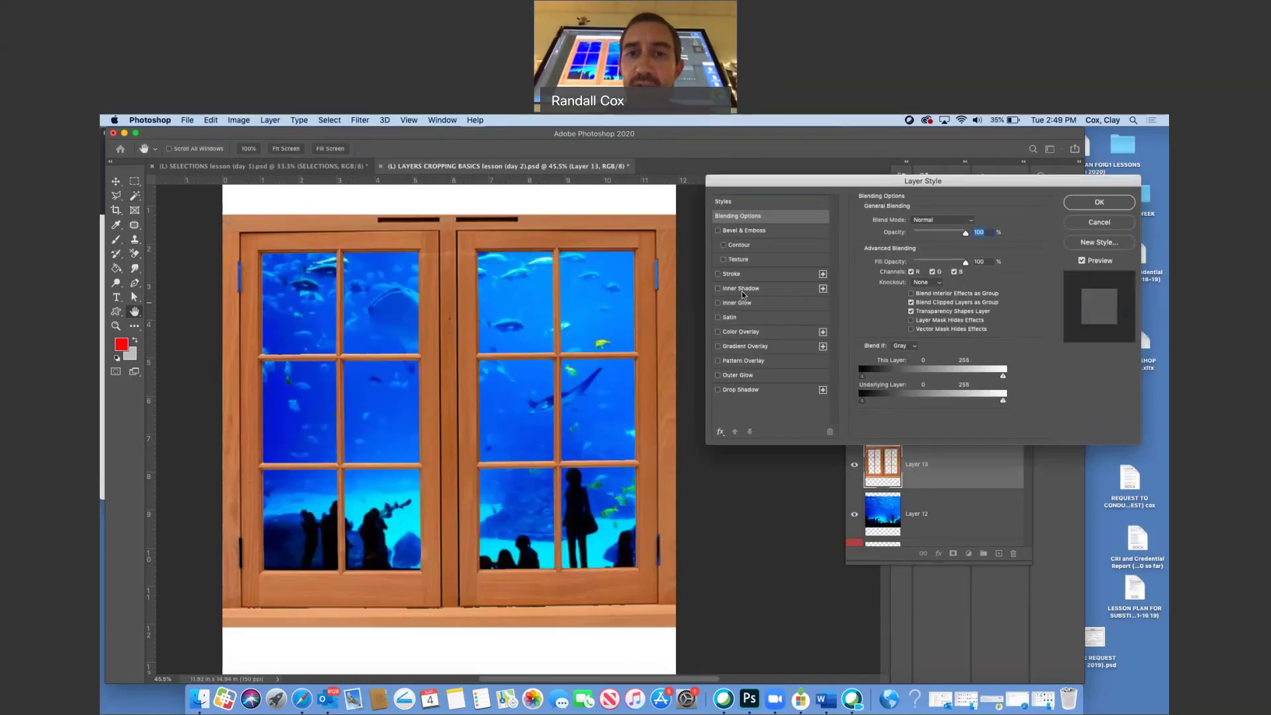
{"action": "left_click", "coordinate": [751, 390]}
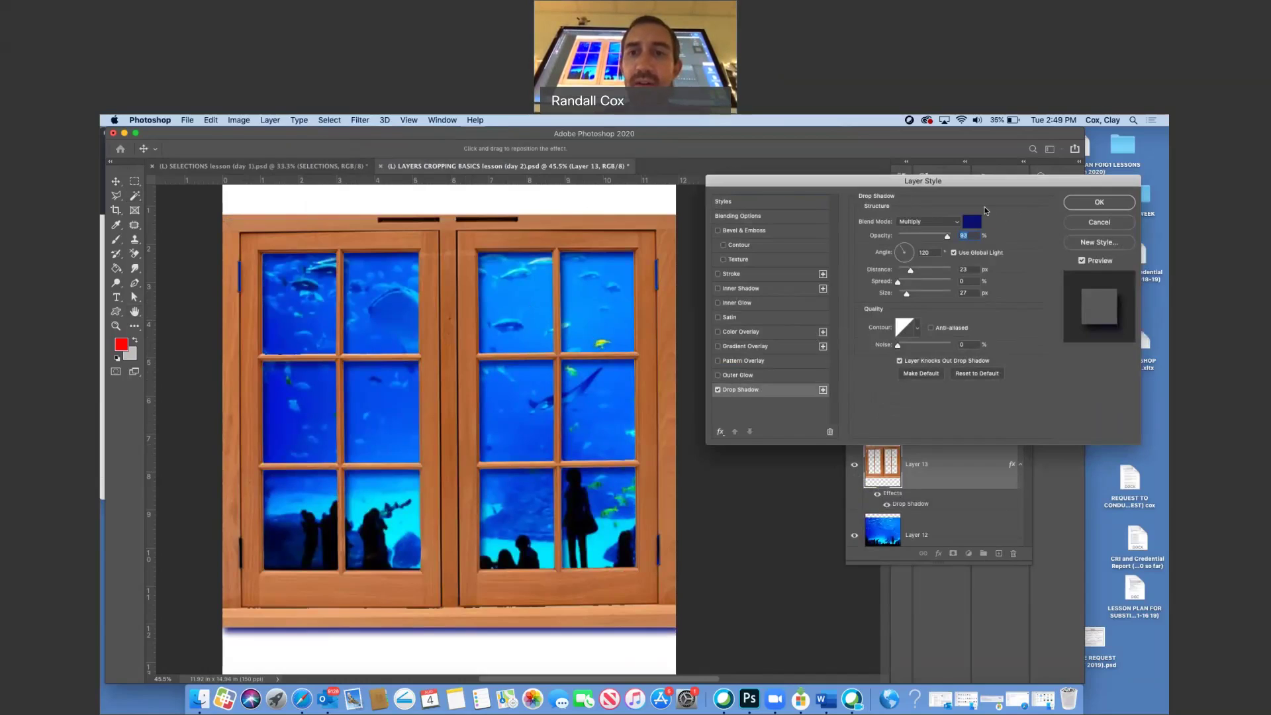
{"action": "left_click", "coordinate": [972, 222]}
{"action": "left_click", "coordinate": [751, 484]}
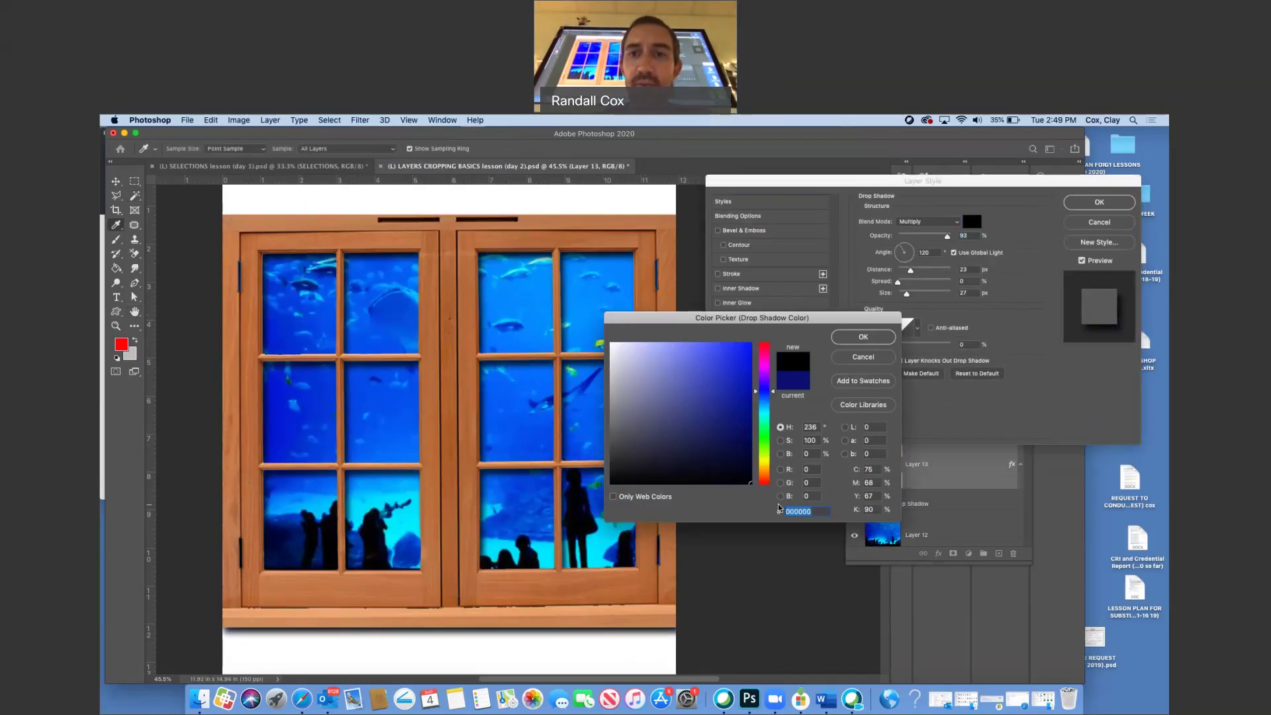
{"action": "left_click", "coordinate": [852, 338]}
{"action": "left_click_drag", "start_coordinate": [944, 238], "coordinate": [941, 238]}
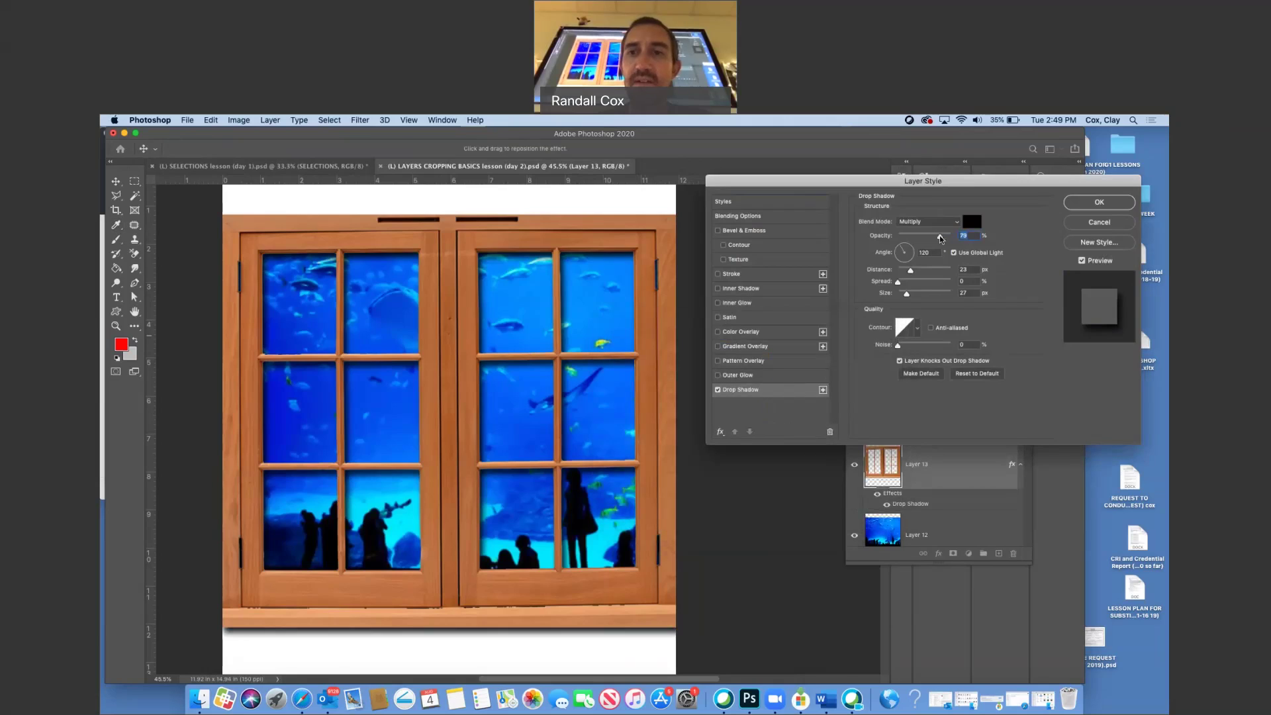
{"action": "key", "text": "Return"}
{"action": "left_click", "coordinate": [878, 494]}
{"action": "left_click", "coordinate": [878, 494]}
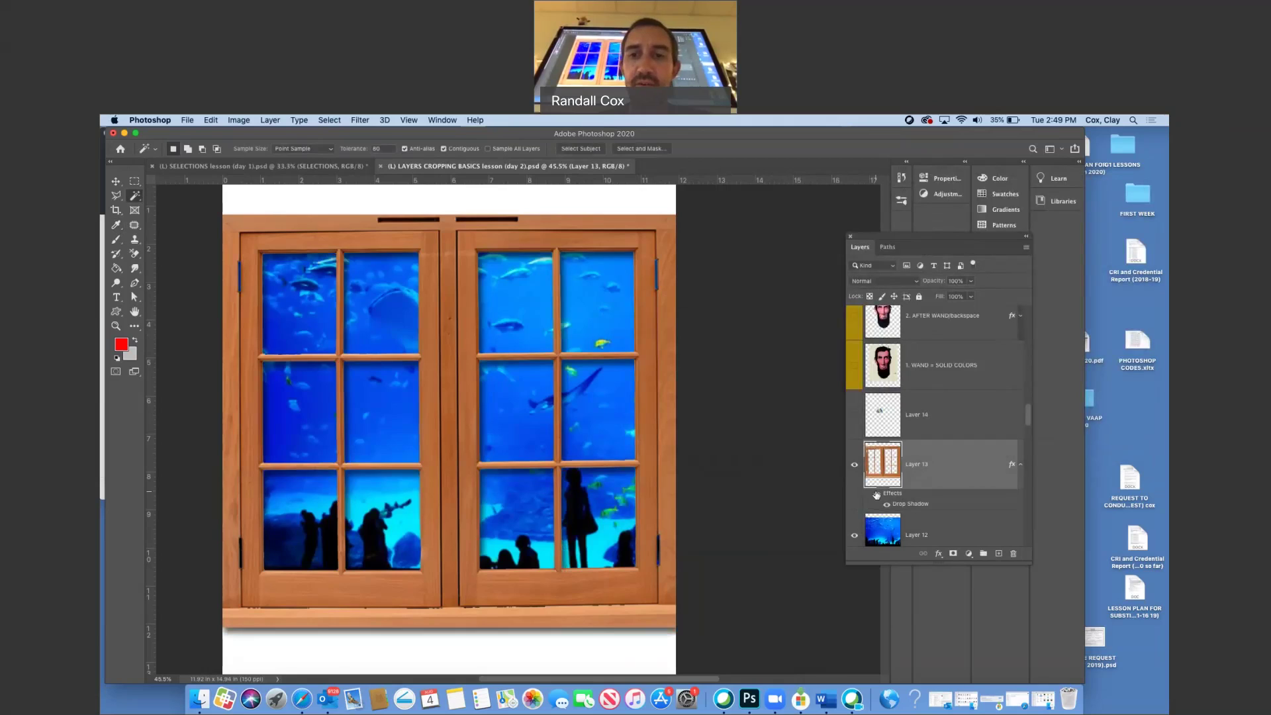
Step: Hide the window and aquarium layers, and show and select the portrait layer "1. WAND = SOLID COLORS"
{"action": "left_click_drag", "start_coordinate": [854, 535], "coordinate": [855, 365]}
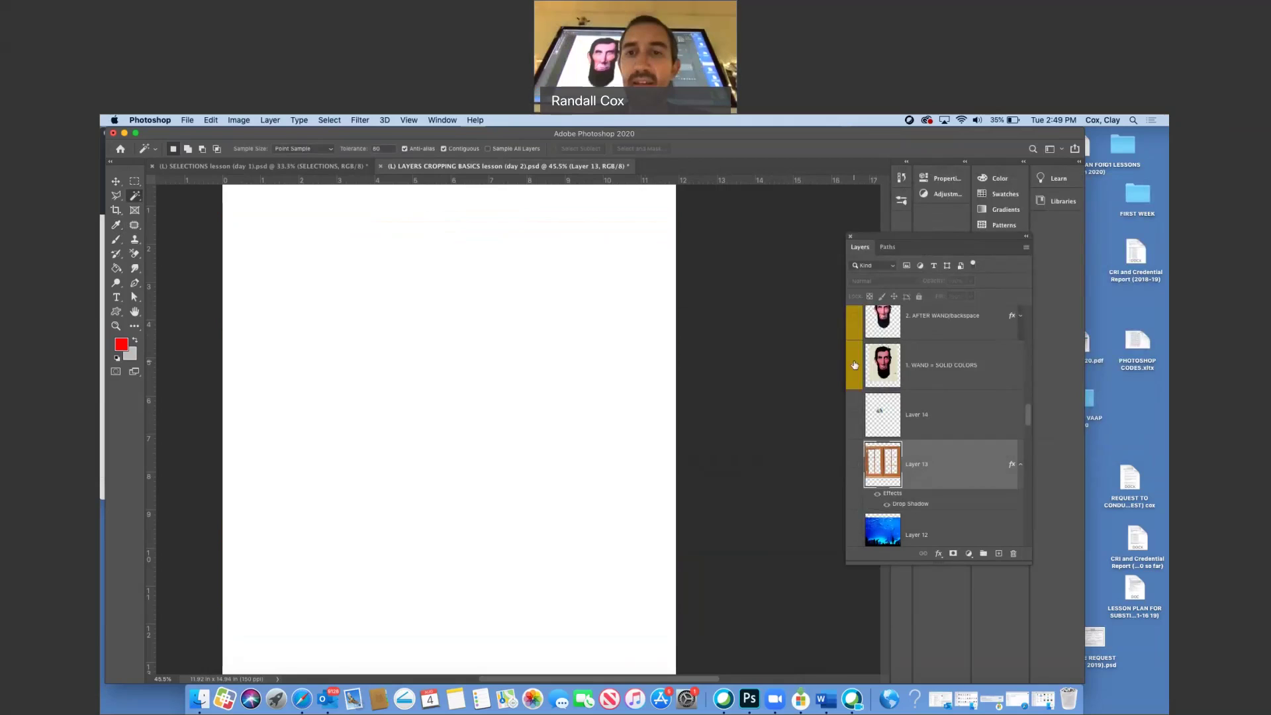
{"action": "left_click", "coordinate": [855, 365]}
{"action": "left_click", "coordinate": [906, 365]}
Step: Show the cut-out portrait layer "2. AFTER WAND/backspace" instead of the solid-colours layer, with aquarium Layer 12 behind it
{"action": "scroll", "coordinate": [906, 370], "scroll_direction": "up", "scroll_amount": 3}
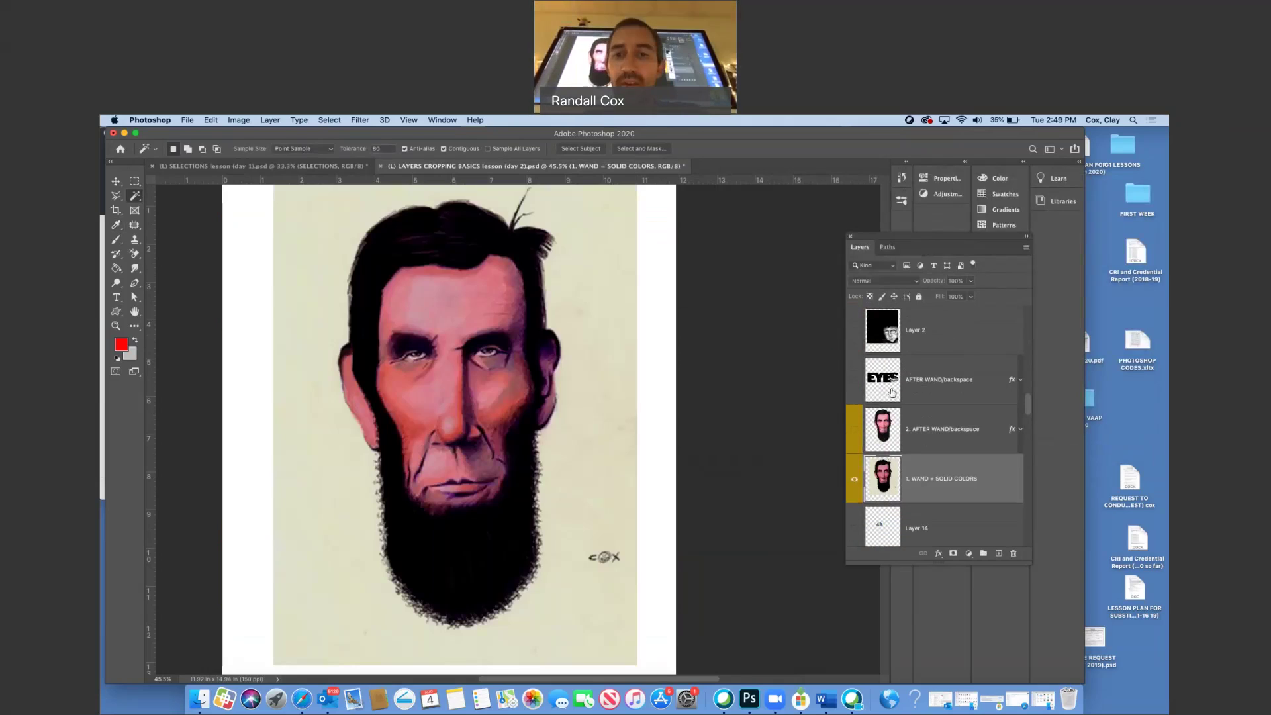
{"action": "left_click", "coordinate": [854, 430]}
{"action": "left_click", "coordinate": [854, 479]}
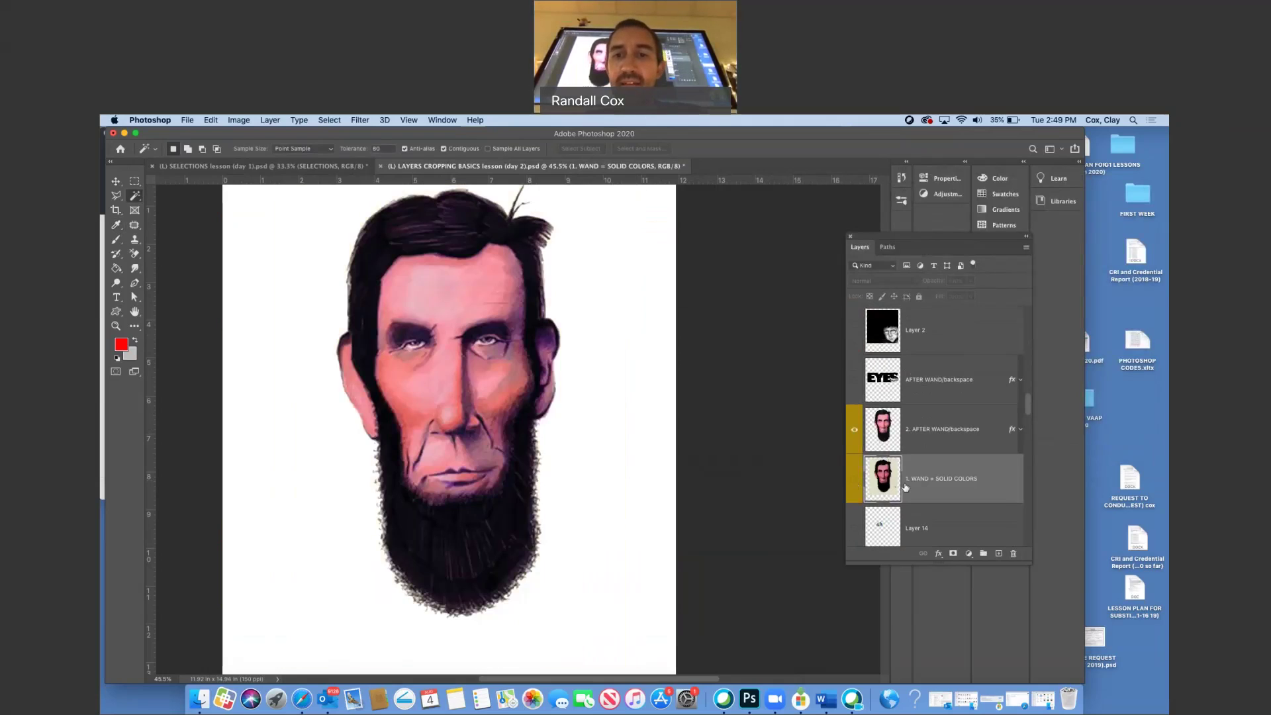
{"action": "scroll", "coordinate": [905, 486], "scroll_direction": "down", "scroll_amount": 2}
{"action": "scroll", "coordinate": [905, 487], "scroll_direction": "down", "scroll_amount": 2}
{"action": "left_click", "coordinate": [855, 480]}
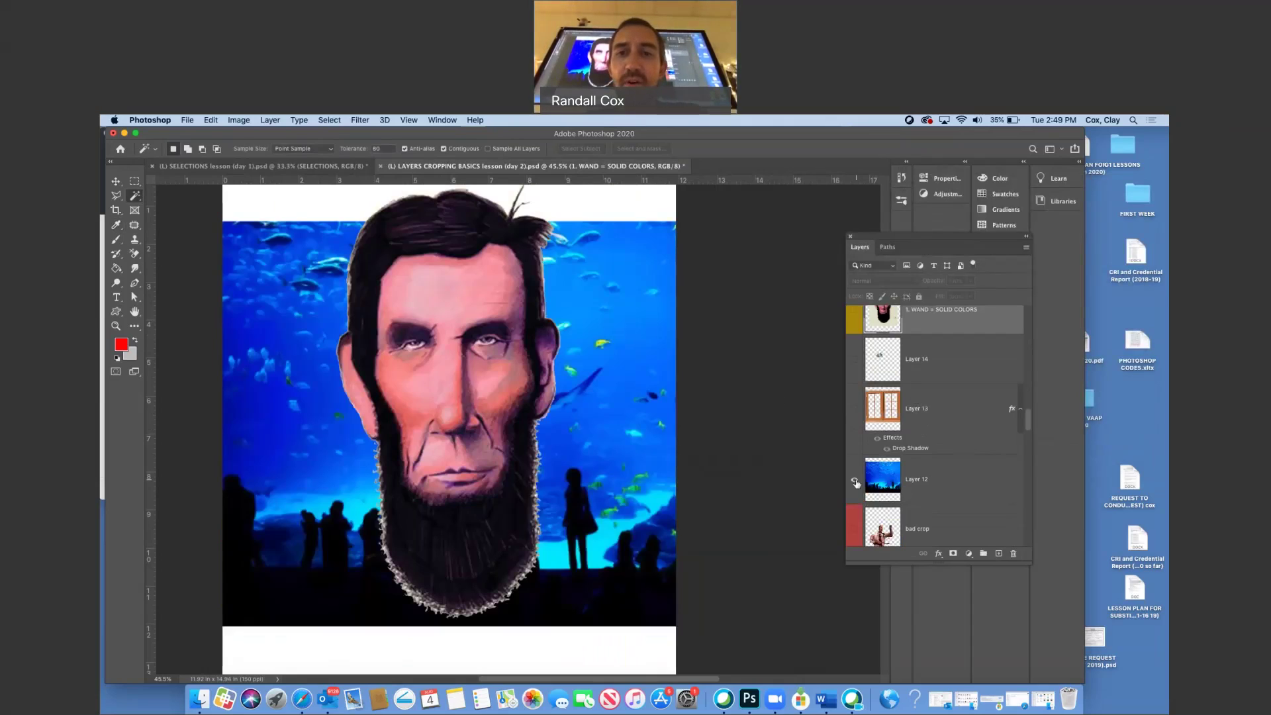
Step: Show the solid-colours portrait layer, and cut away a patch of its beige background beside the hair with the Polygonal Lasso
{"action": "scroll", "coordinate": [855, 483], "scroll_direction": "up", "scroll_amount": 1}
{"action": "left_click", "coordinate": [855, 336]}
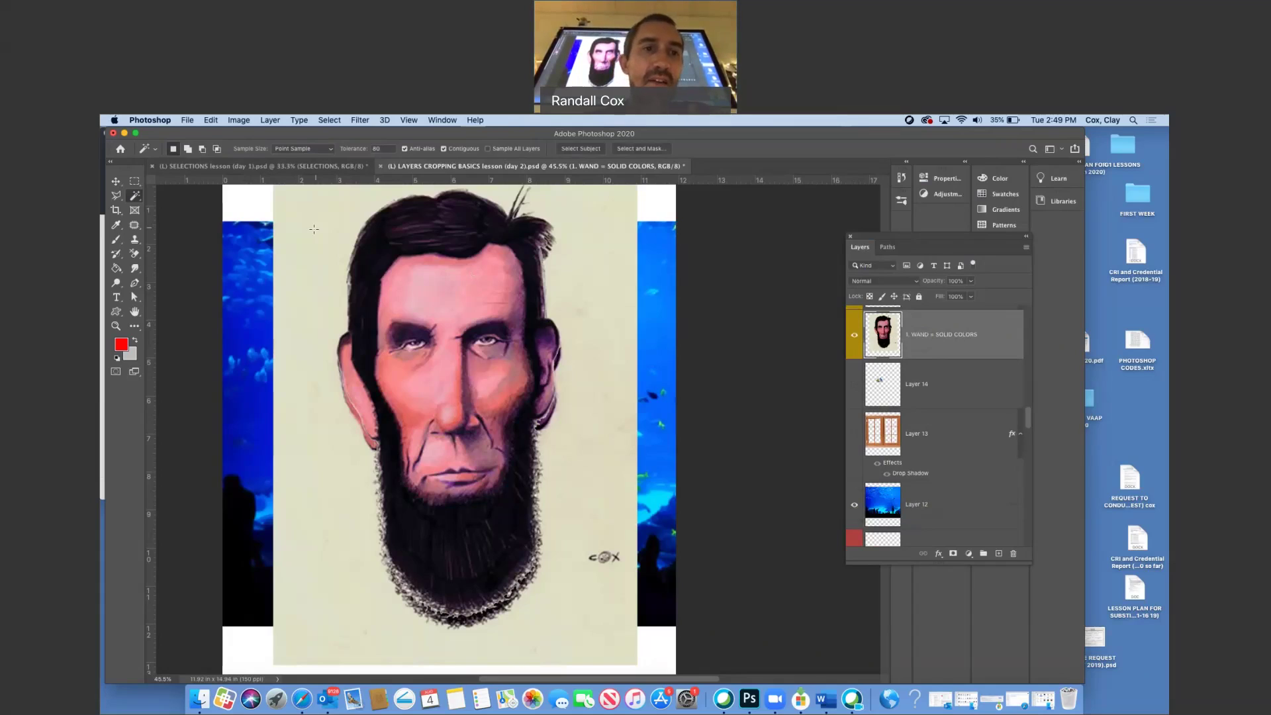
{"action": "left_click", "coordinate": [115, 199]}
{"action": "mouse_move", "coordinate": [358, 233]}
{"action": "left_mouse_down"}
{"action": "mouse_move", "coordinate": [345, 273]}
{"action": "mouse_move", "coordinate": [348, 329]}
{"action": "mouse_move", "coordinate": [256, 345]}
{"action": "mouse_move", "coordinate": [249, 233]}
{"action": "left_mouse_up"}
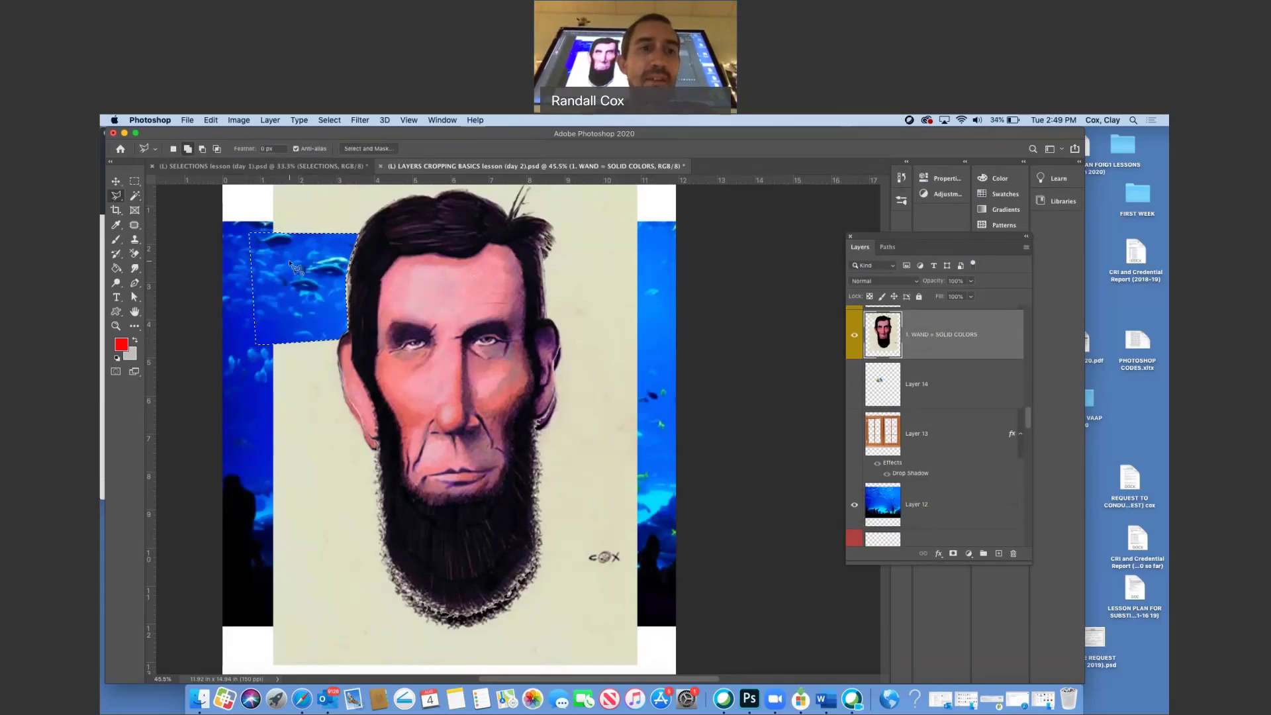
Step: Hide the "2. AFTER WAND/backspace" layer, delete the solid-colours portrait's remaining beige background with the Magic Wand, and deselect
{"action": "key", "text": "w"}
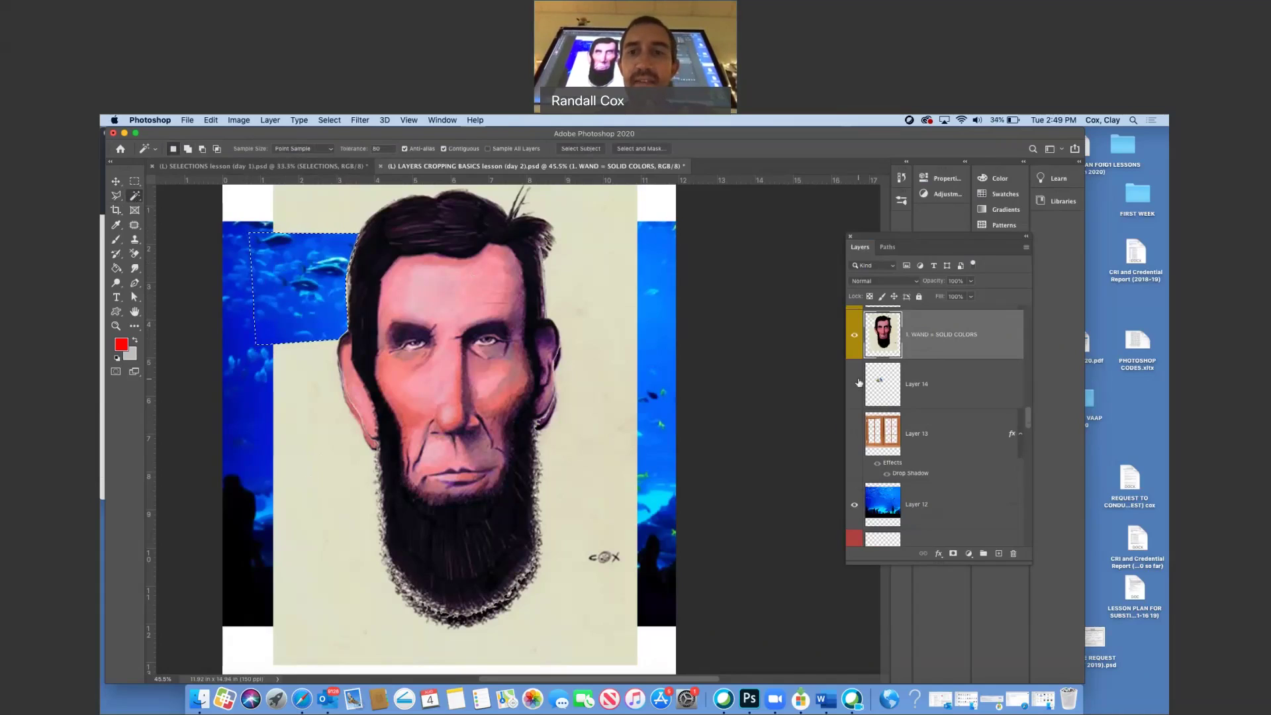
{"action": "scroll", "coordinate": [891, 381], "scroll_direction": "up", "scroll_amount": 2}
{"action": "left_click", "coordinate": [854, 356]}
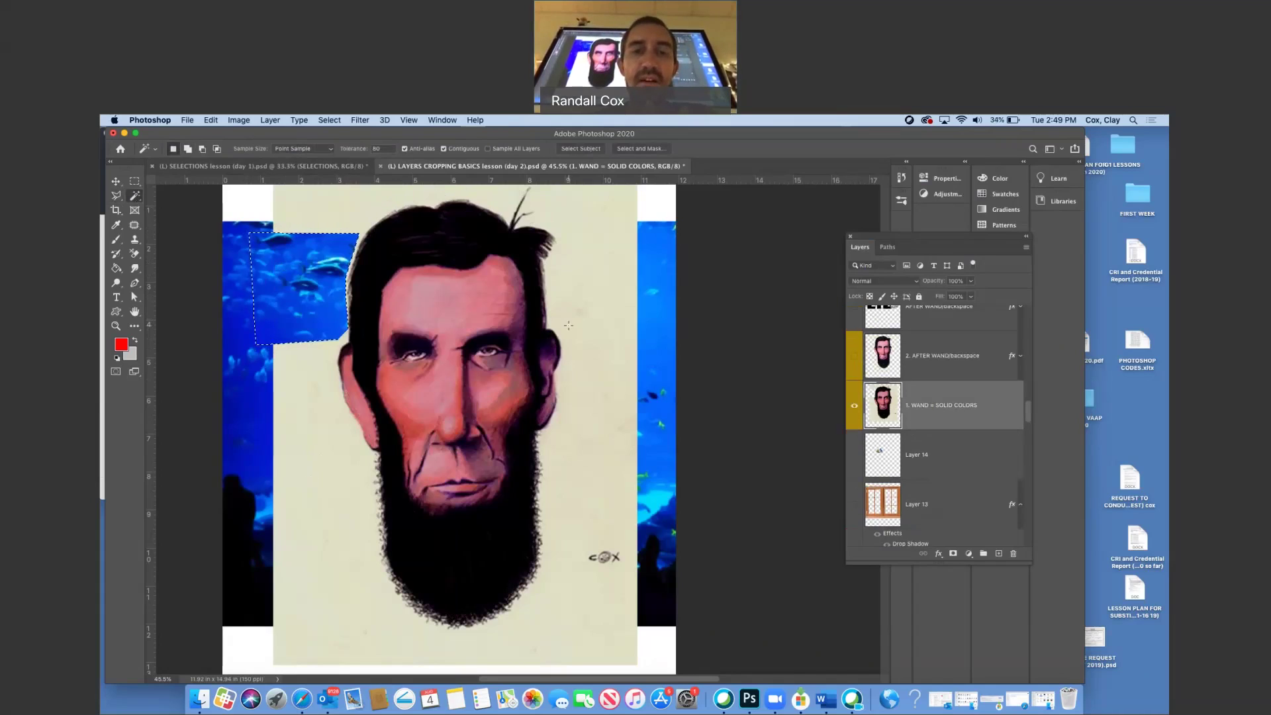
{"action": "left_click", "coordinate": [610, 285]}
{"action": "key", "text": "BackSpace"}
{"action": "key", "text": "super+d"}
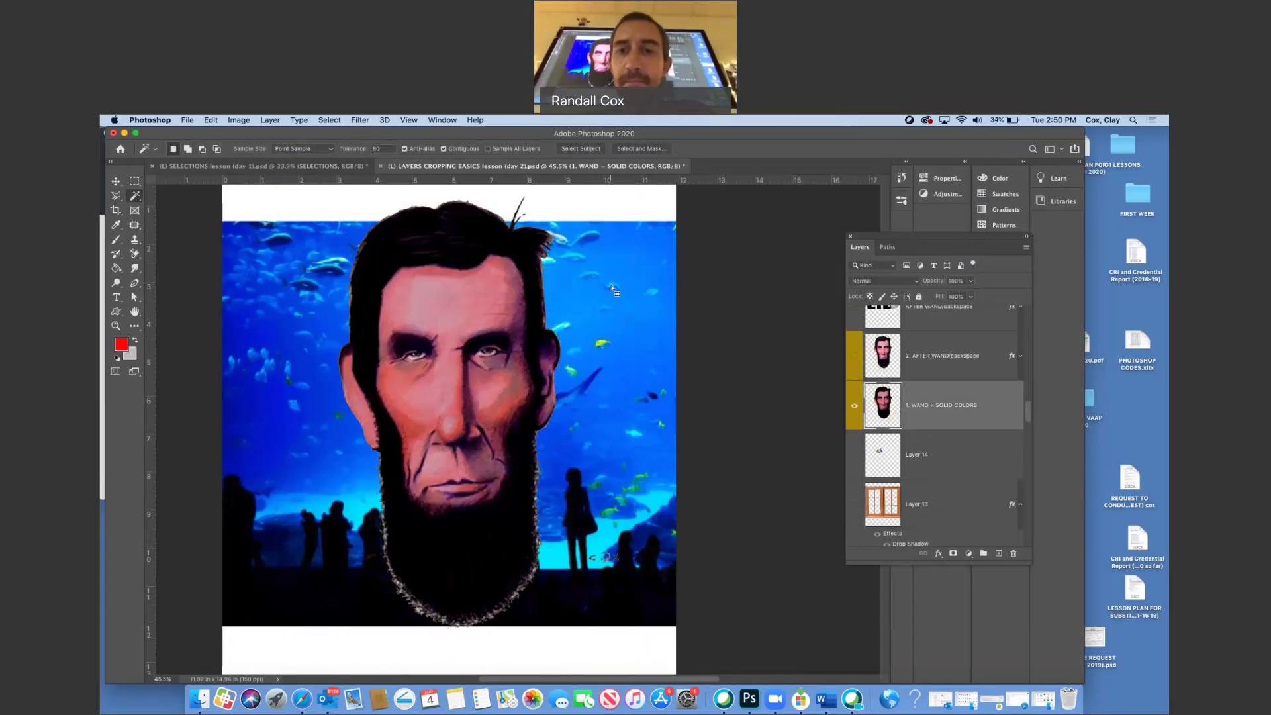
Step: Hide the portrait and aquarium layers, and preview the finished EYES layer "AFTER WAND/backspace" before hiding it again
{"action": "left_click", "coordinate": [854, 405]}
{"action": "scroll", "coordinate": [855, 411], "scroll_direction": "up", "scroll_amount": 3}
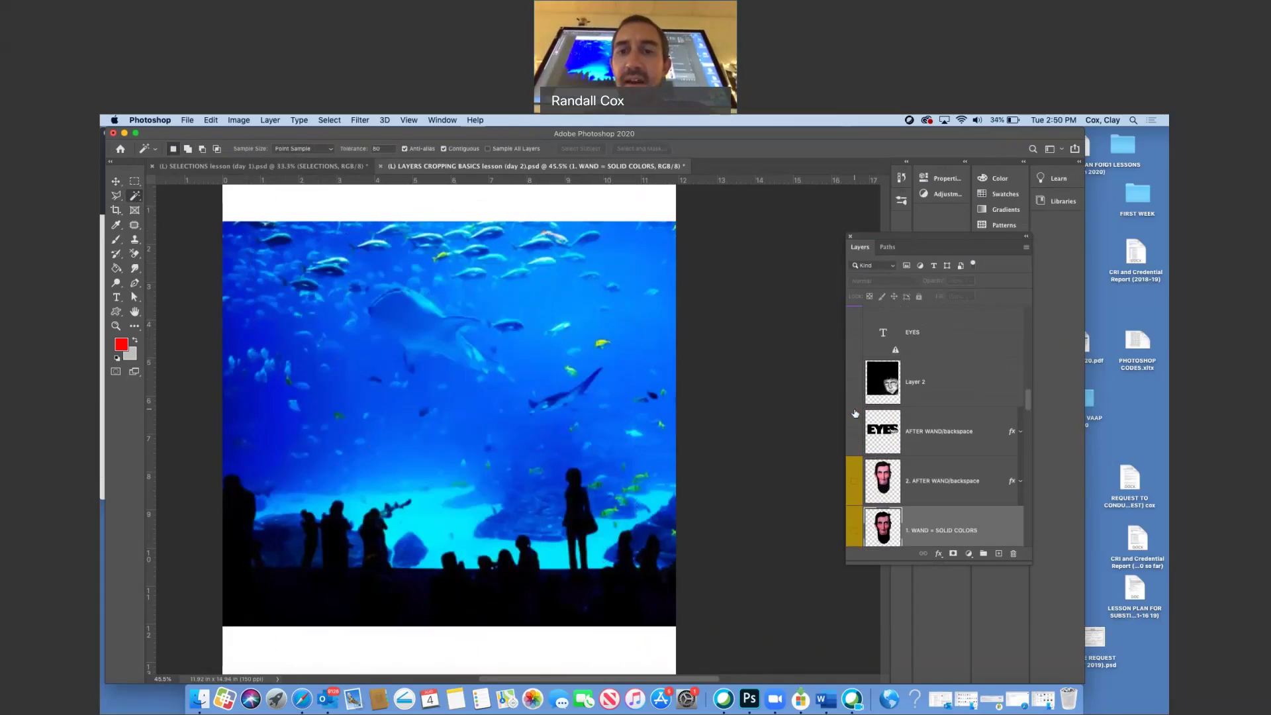
{"action": "scroll", "coordinate": [855, 464], "scroll_direction": "down", "scroll_amount": 5}
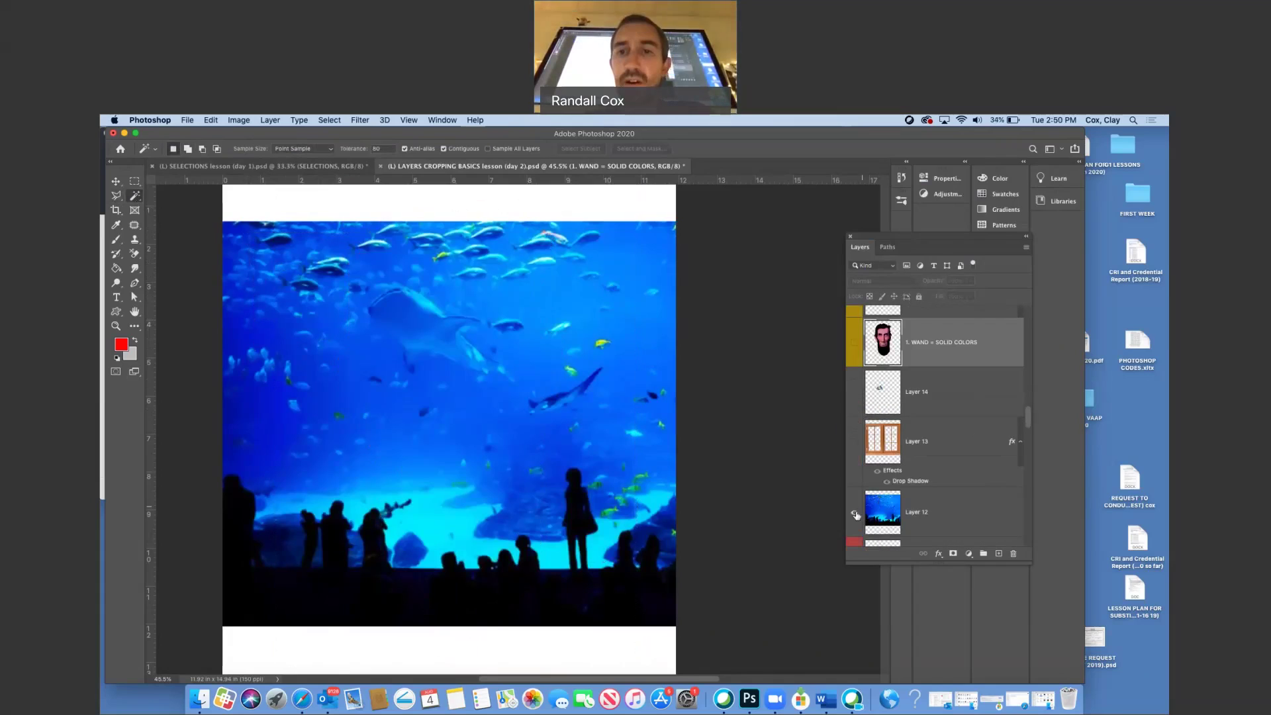
{"action": "left_click", "coordinate": [855, 515]}
{"action": "scroll", "coordinate": [855, 464], "scroll_direction": "up", "scroll_amount": 4}
{"action": "left_click", "coordinate": [855, 437]}
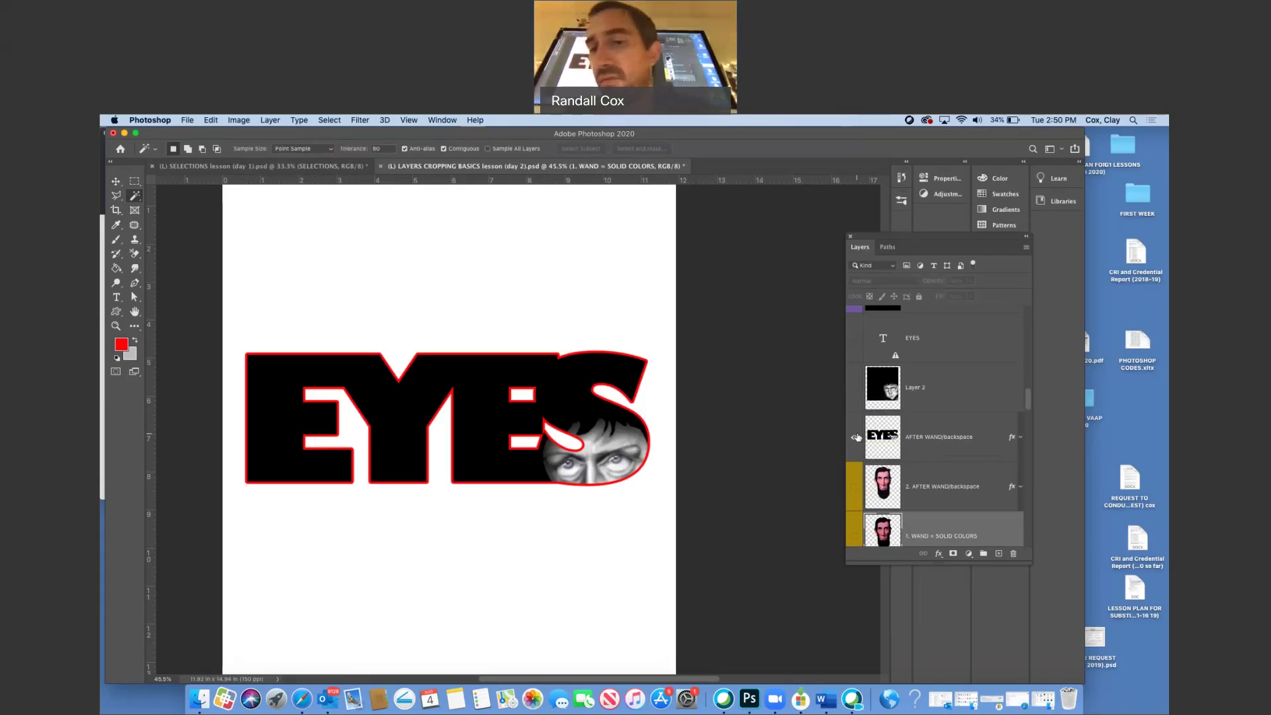
{"action": "left_click", "coordinate": [857, 437]}
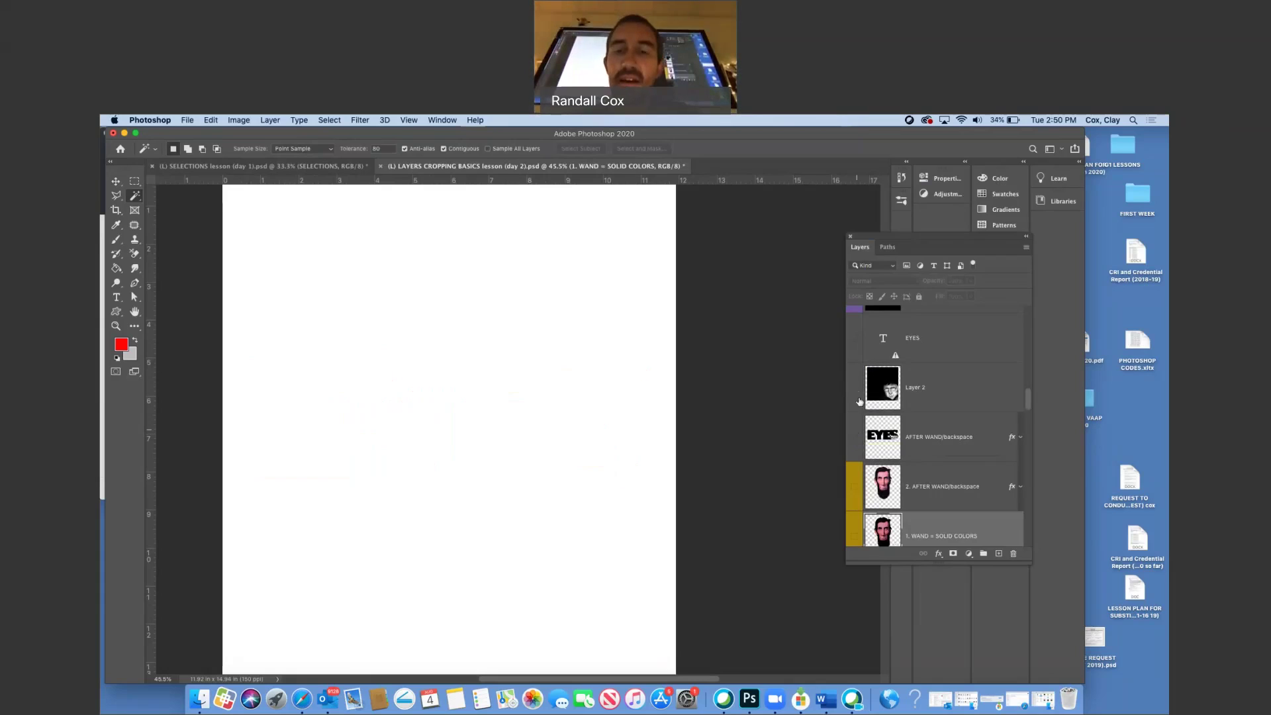
Step: Show the face image on Layer 2 and the red EYES text layer above it
{"action": "left_click", "coordinate": [855, 391]}
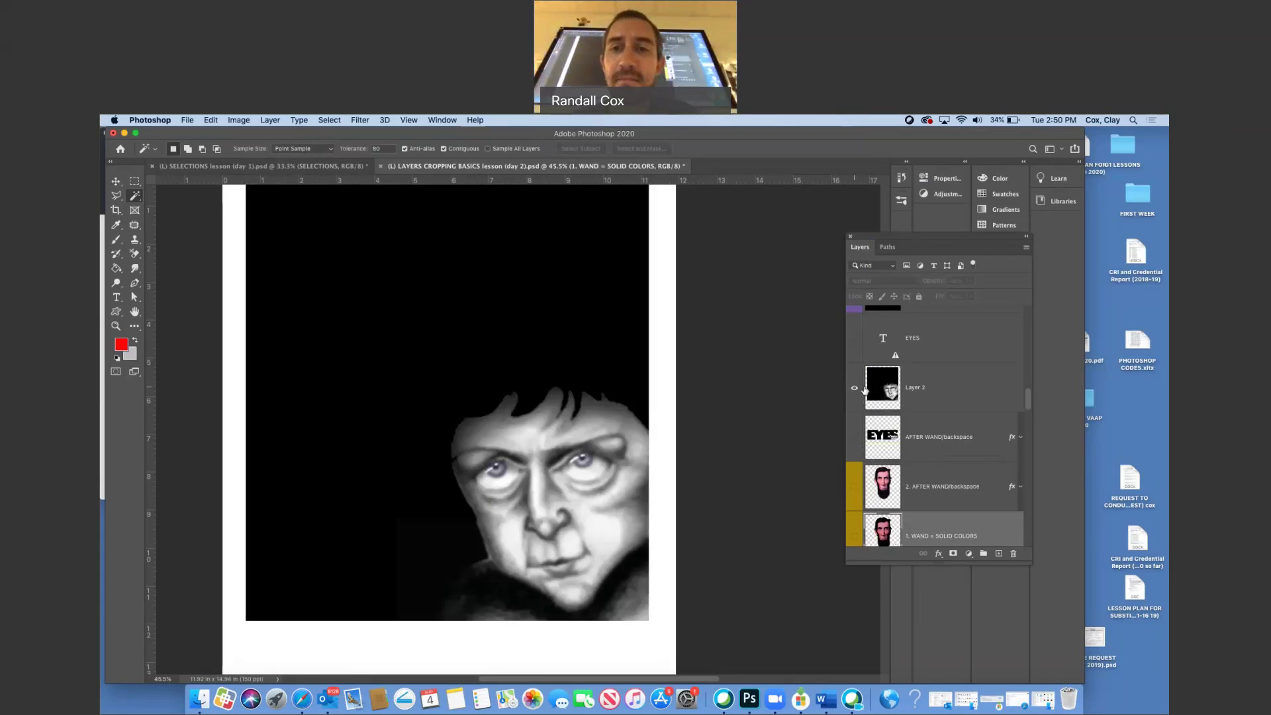
{"action": "left_click", "coordinate": [865, 390]}
{"action": "scroll", "coordinate": [855, 381], "scroll_direction": "up", "scroll_amount": 1}
{"action": "left_click", "coordinate": [855, 376]}
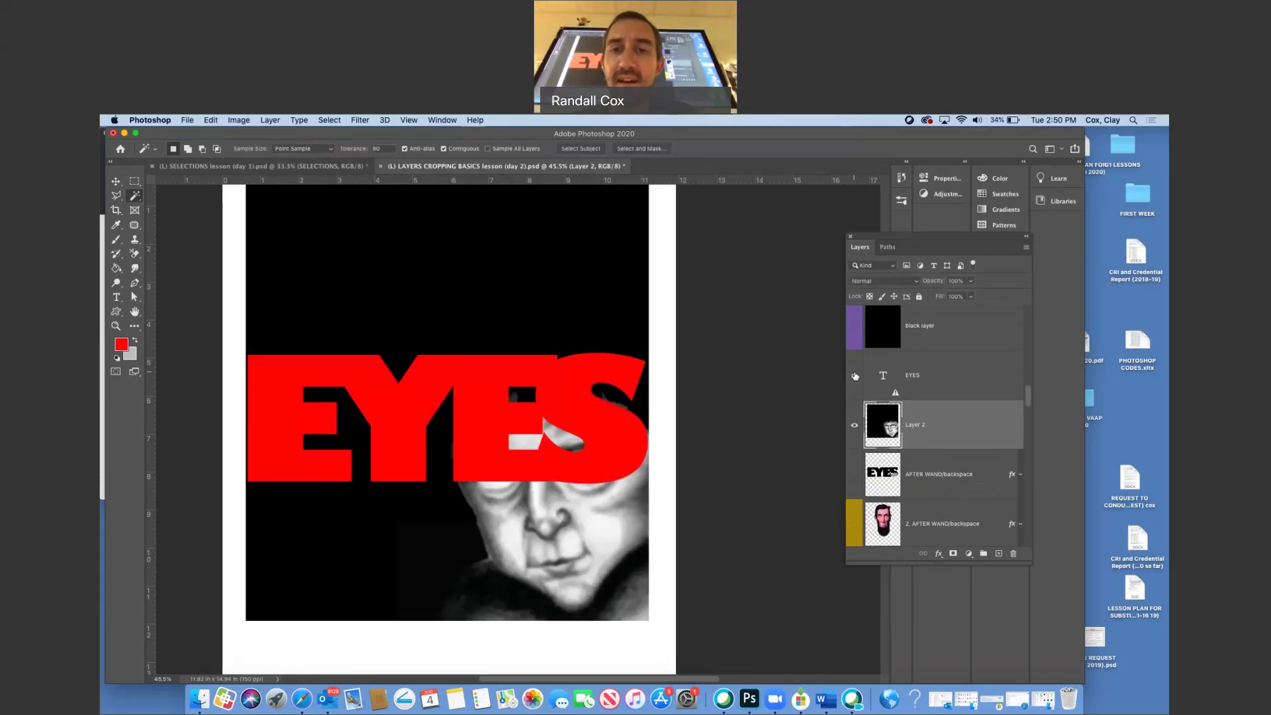
{"action": "left_click", "coordinate": [896, 379]}
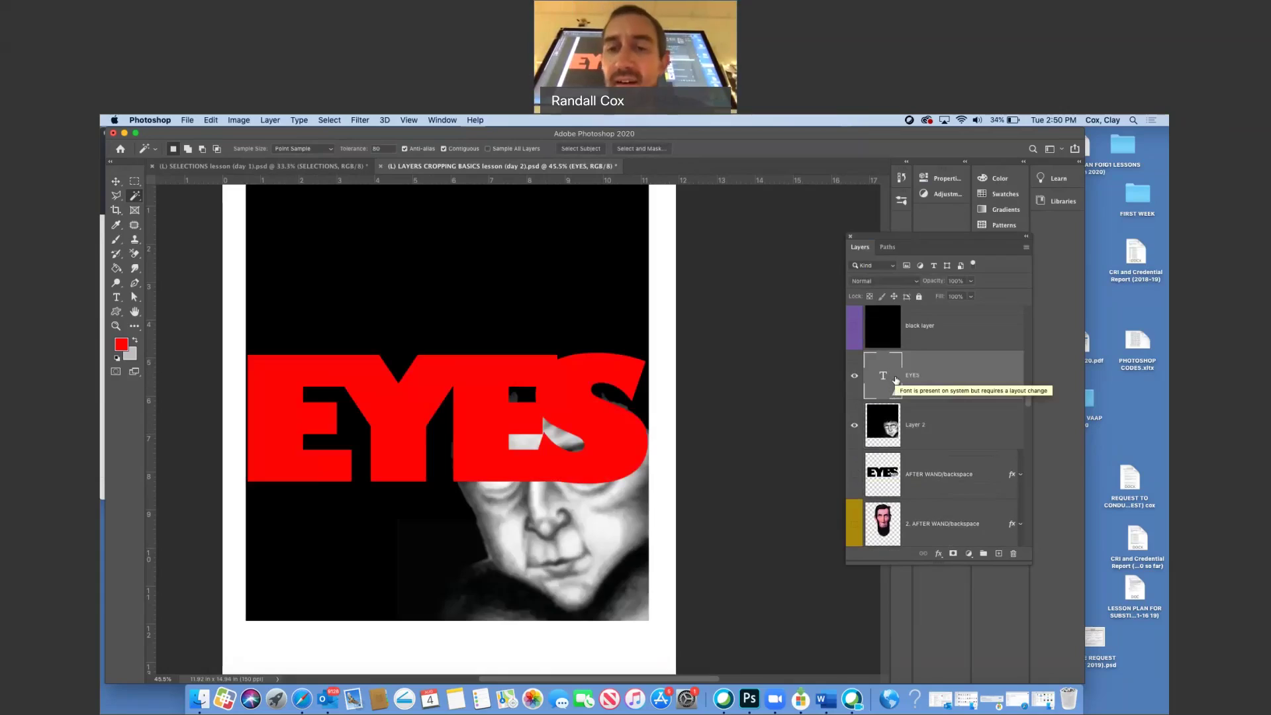
Step: Move Layer 2 above the EYES text layer, and create a clipping mask so the face fills the letters
{"action": "left_click", "coordinate": [927, 428]}
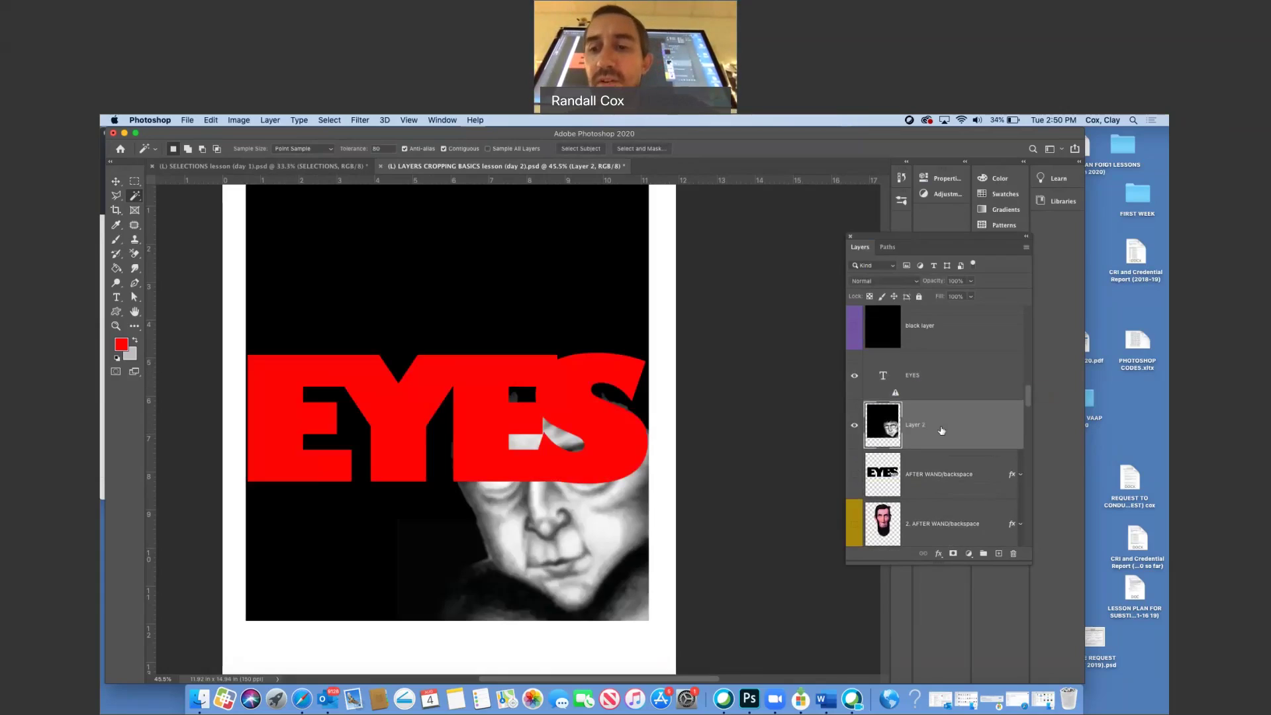
{"action": "mouse_move", "coordinate": [942, 430]}
{"action": "left_mouse_down"}
{"action": "mouse_move", "coordinate": [936, 375]}
{"action": "mouse_move", "coordinate": [937, 420]}
{"action": "left_mouse_up"}
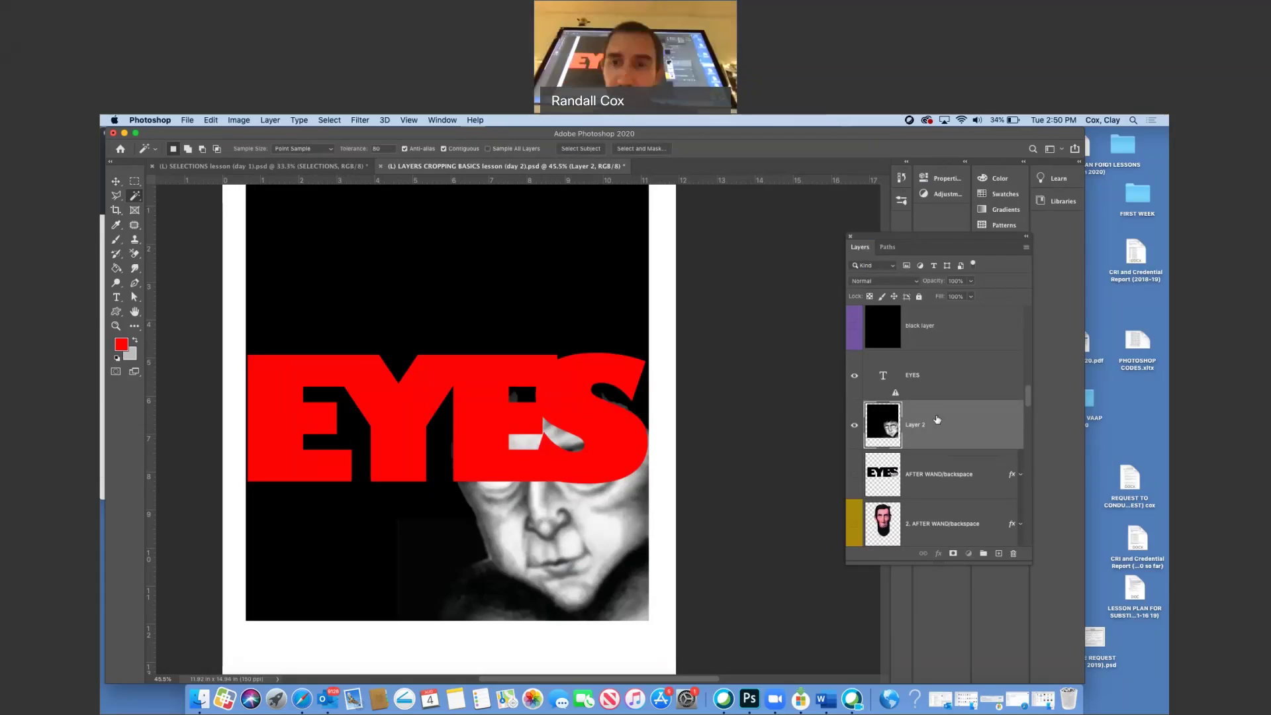
{"action": "left_click_drag", "start_coordinate": [926, 422], "coordinate": [924, 360]}
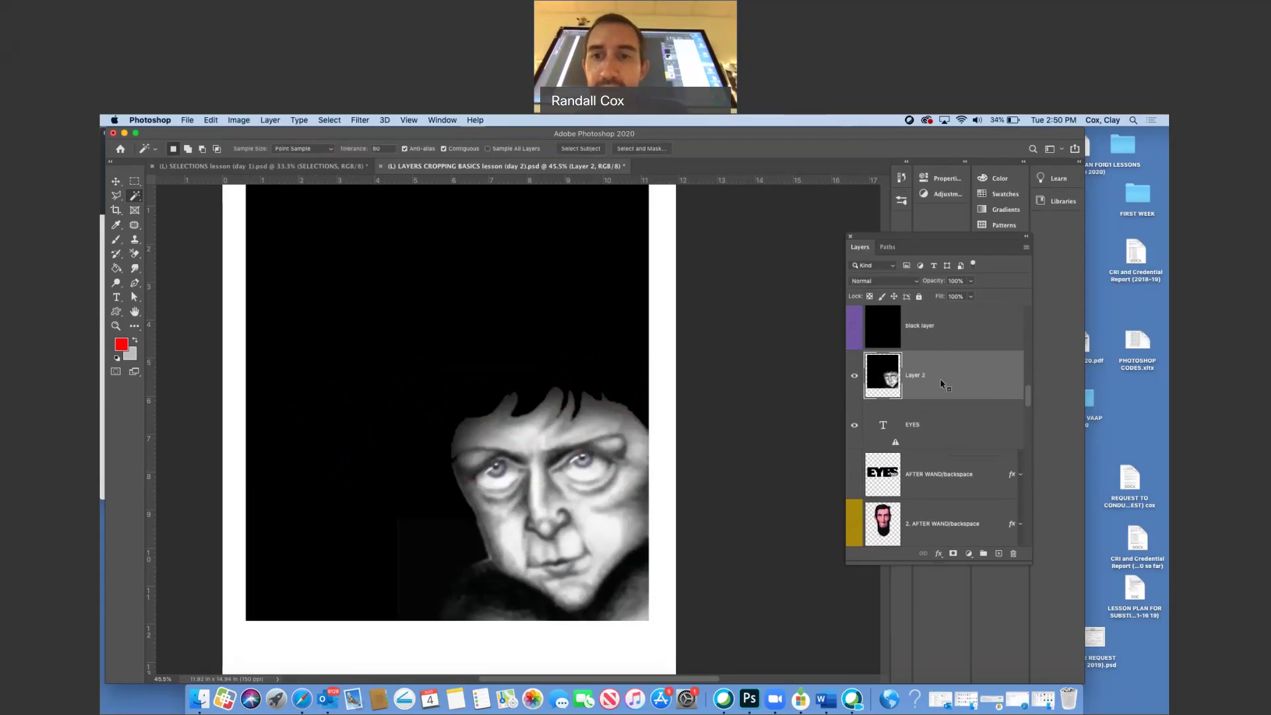
{"action": "right_click", "coordinate": [941, 383]}
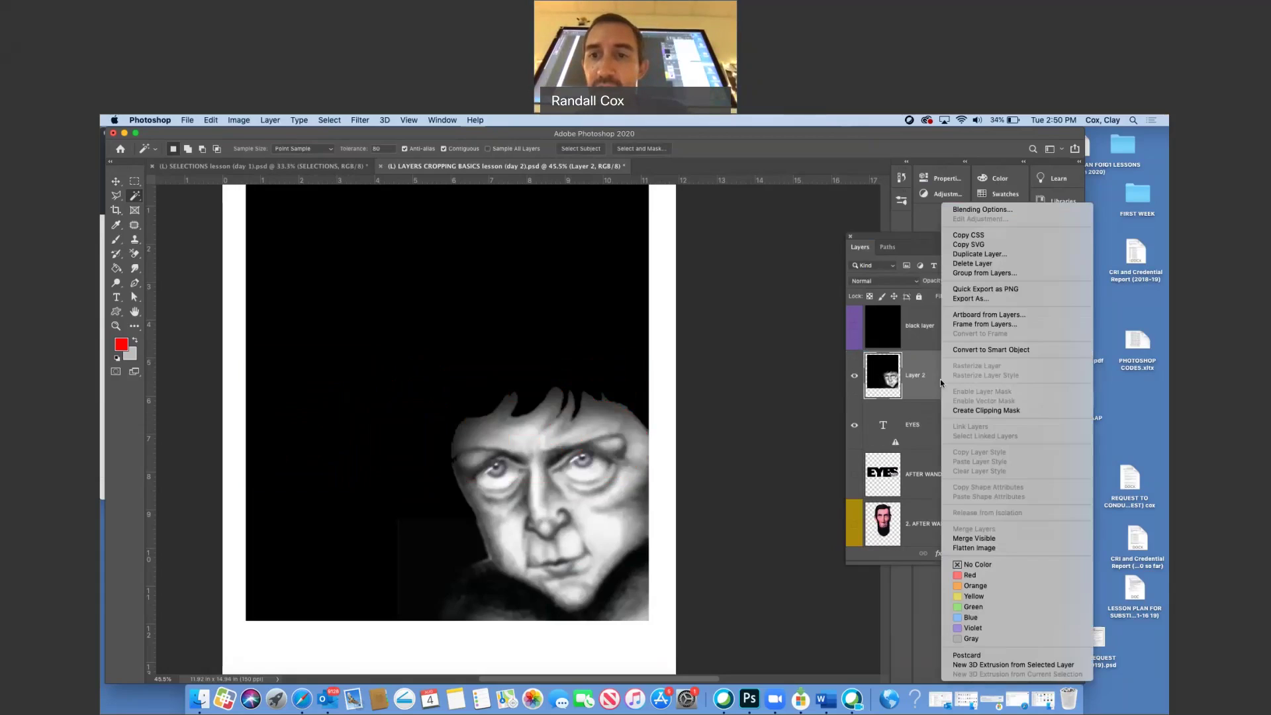
{"action": "left_click", "coordinate": [966, 410]}
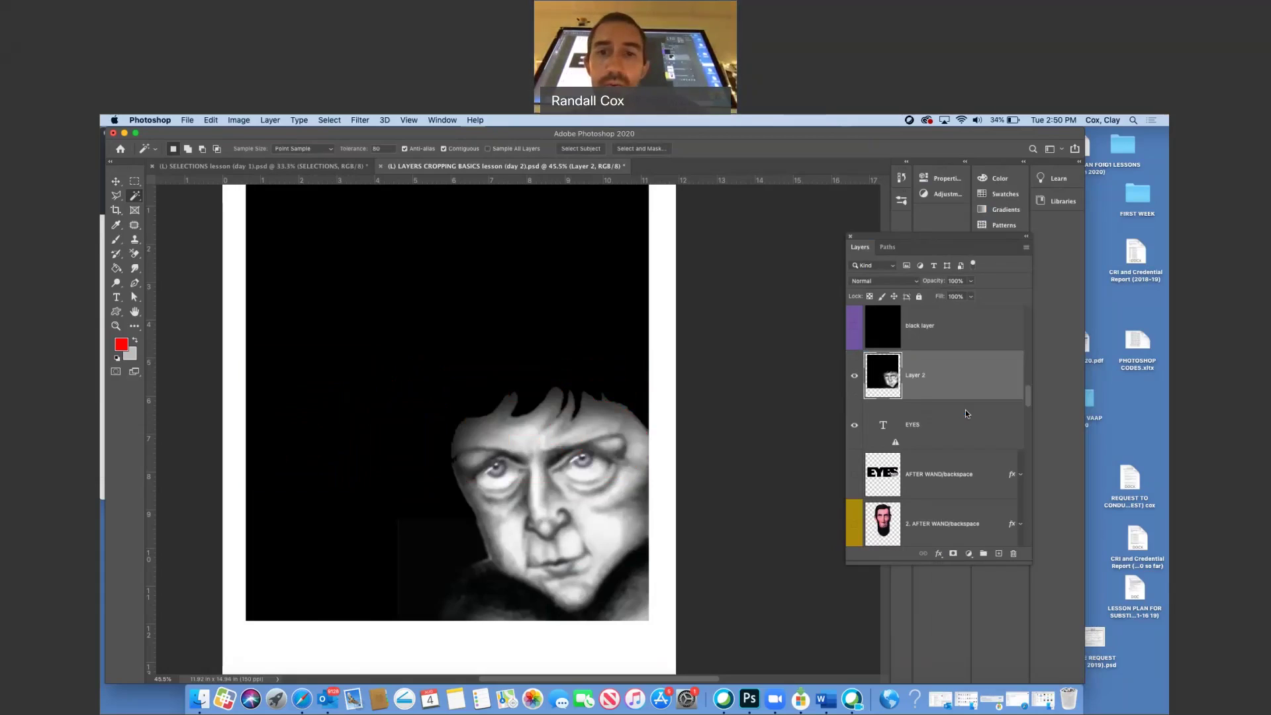
Step: Reposition the clipped face slightly inside the EYES lettering with the Move tool, and select the EYES text layer
{"action": "key", "text": "v"}
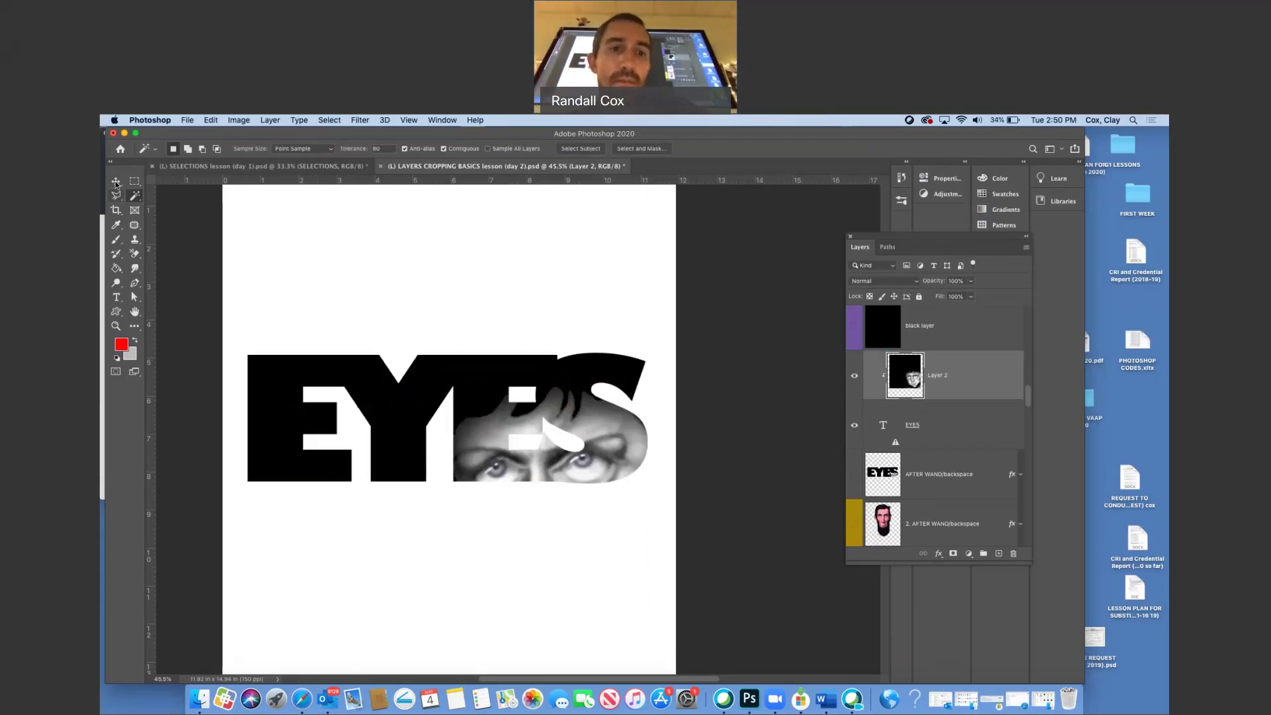
{"action": "mouse_move", "coordinate": [398, 436]}
{"action": "left_mouse_down"}
{"action": "mouse_move", "coordinate": [400, 413]}
{"action": "mouse_move", "coordinate": [424, 424]}
{"action": "mouse_move", "coordinate": [374, 430]}
{"action": "mouse_move", "coordinate": [404, 442]}
{"action": "mouse_move", "coordinate": [386, 427]}
{"action": "mouse_move", "coordinate": [395, 457]}
{"action": "left_mouse_up"}
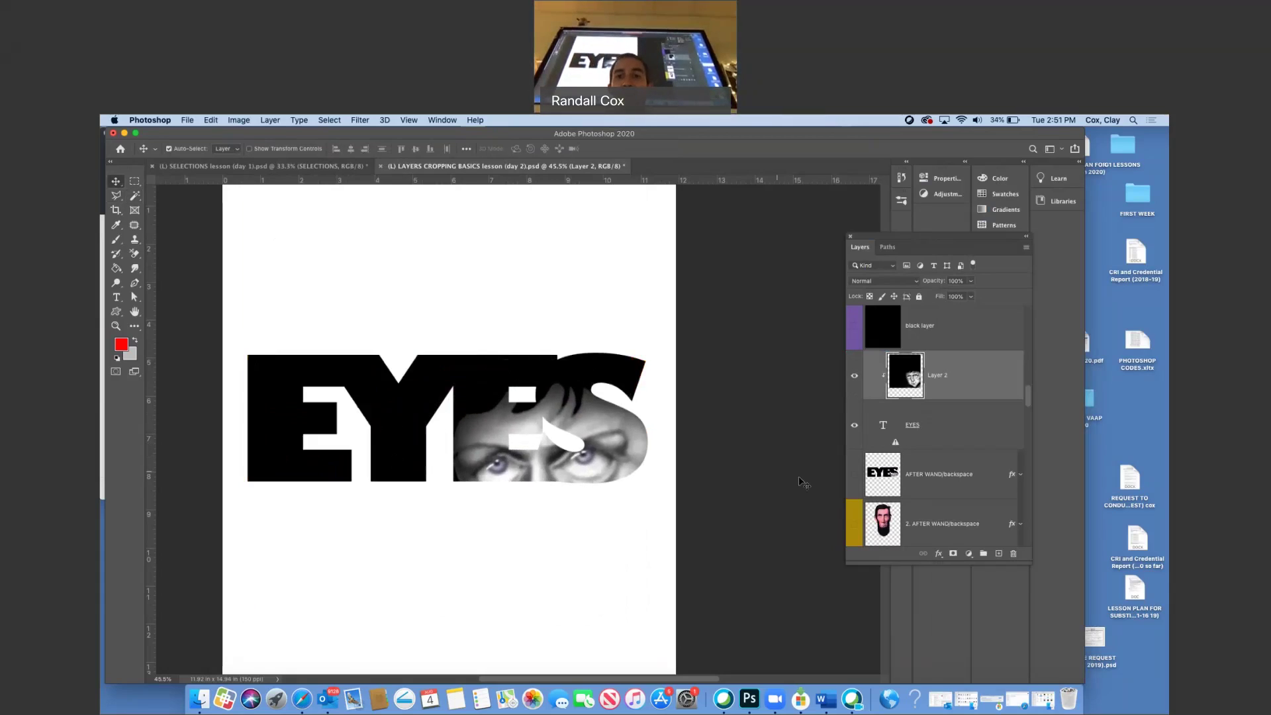
{"action": "left_click", "coordinate": [974, 427]}
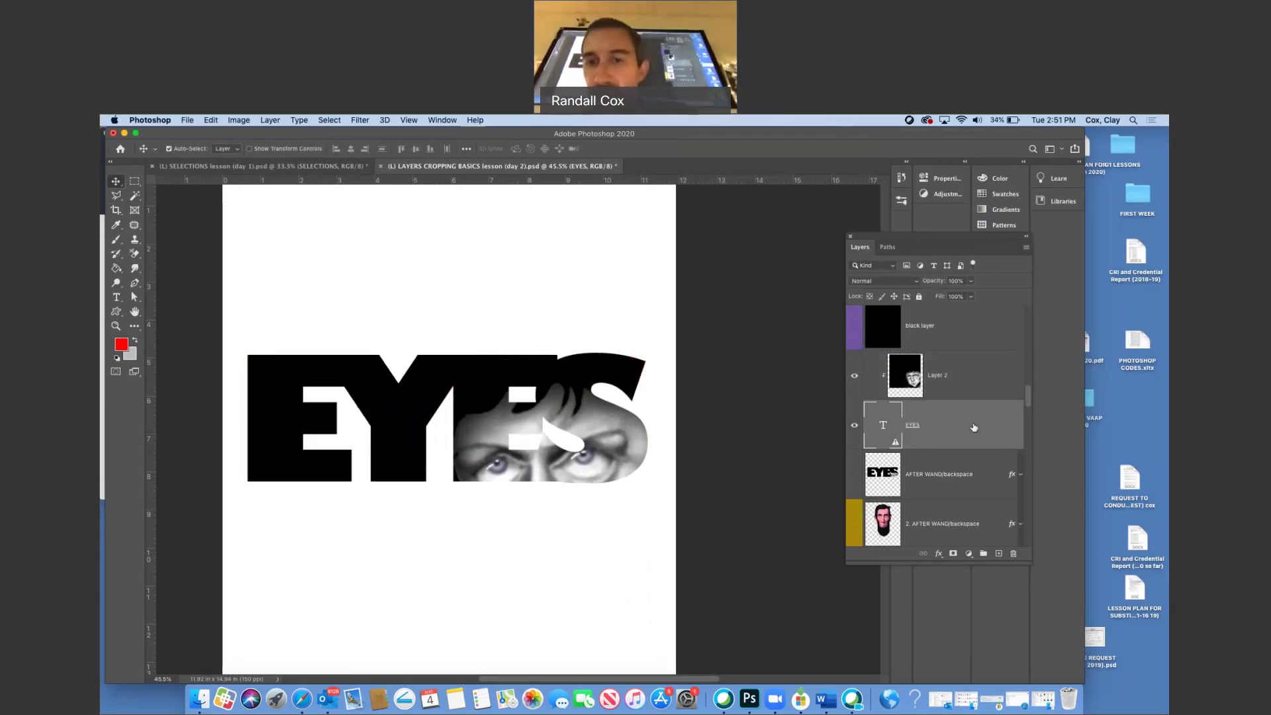
Step: Add a red 13 px outside Stroke to the EYES text layer, and toggle its effects off and on to compare
{"action": "double_click", "coordinate": [974, 427]}
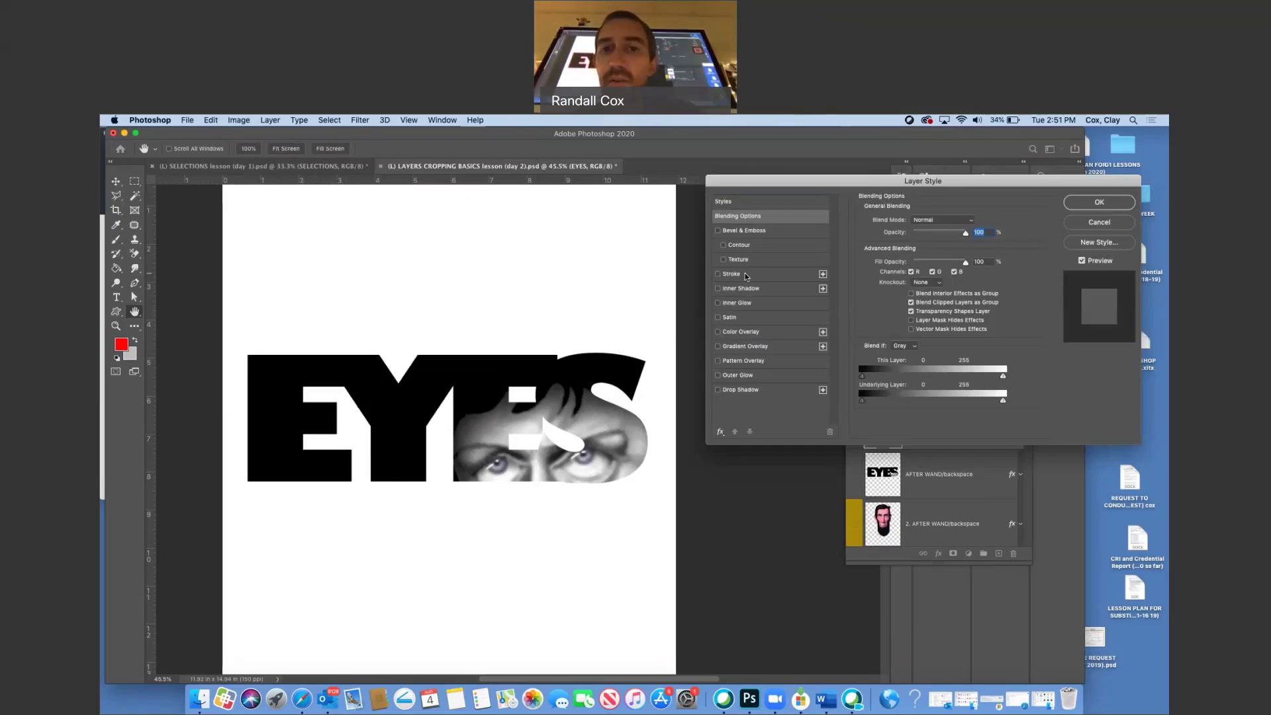
{"action": "left_click", "coordinate": [718, 274]}
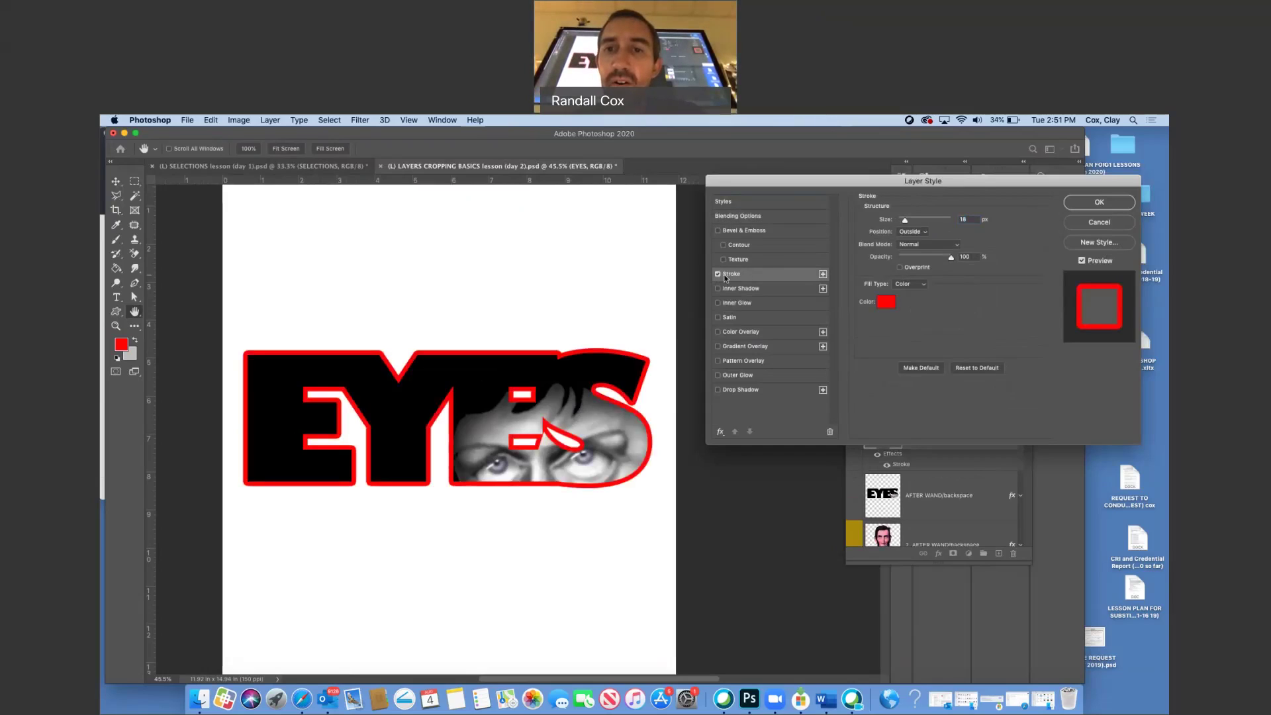
{"action": "left_click", "coordinate": [725, 278]}
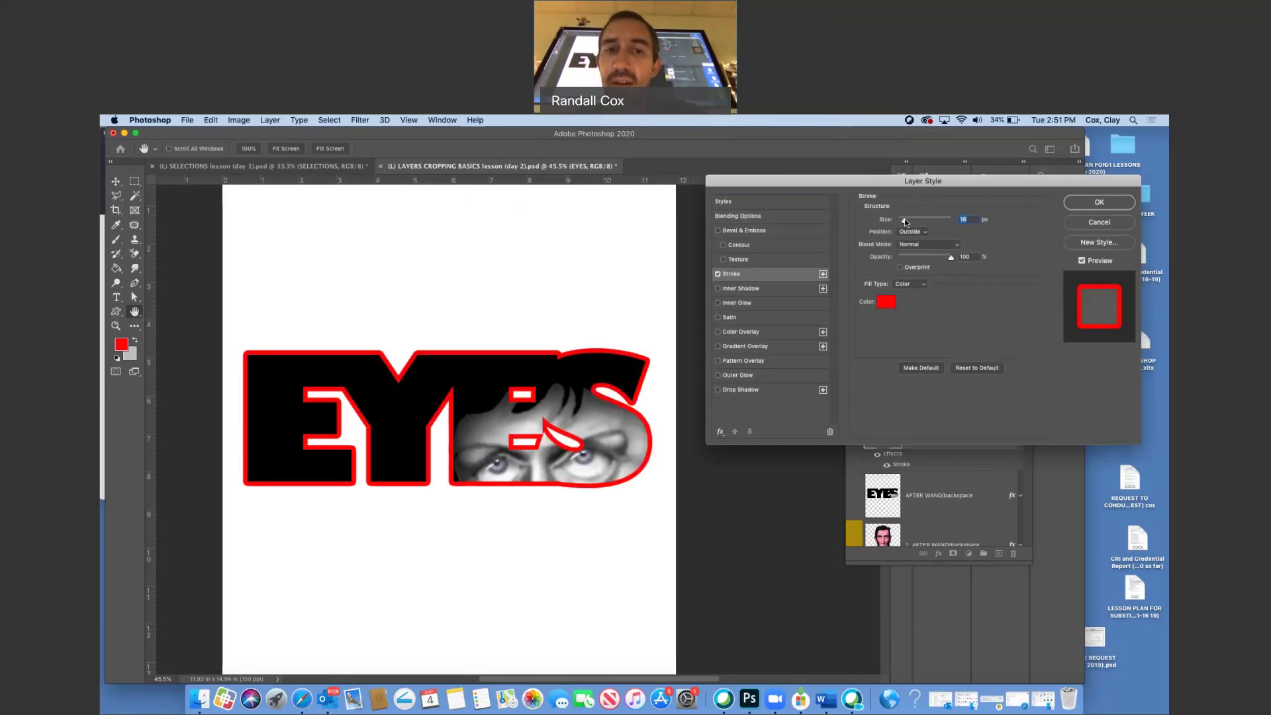
{"action": "left_click_drag", "start_coordinate": [906, 222], "coordinate": [906, 222]}
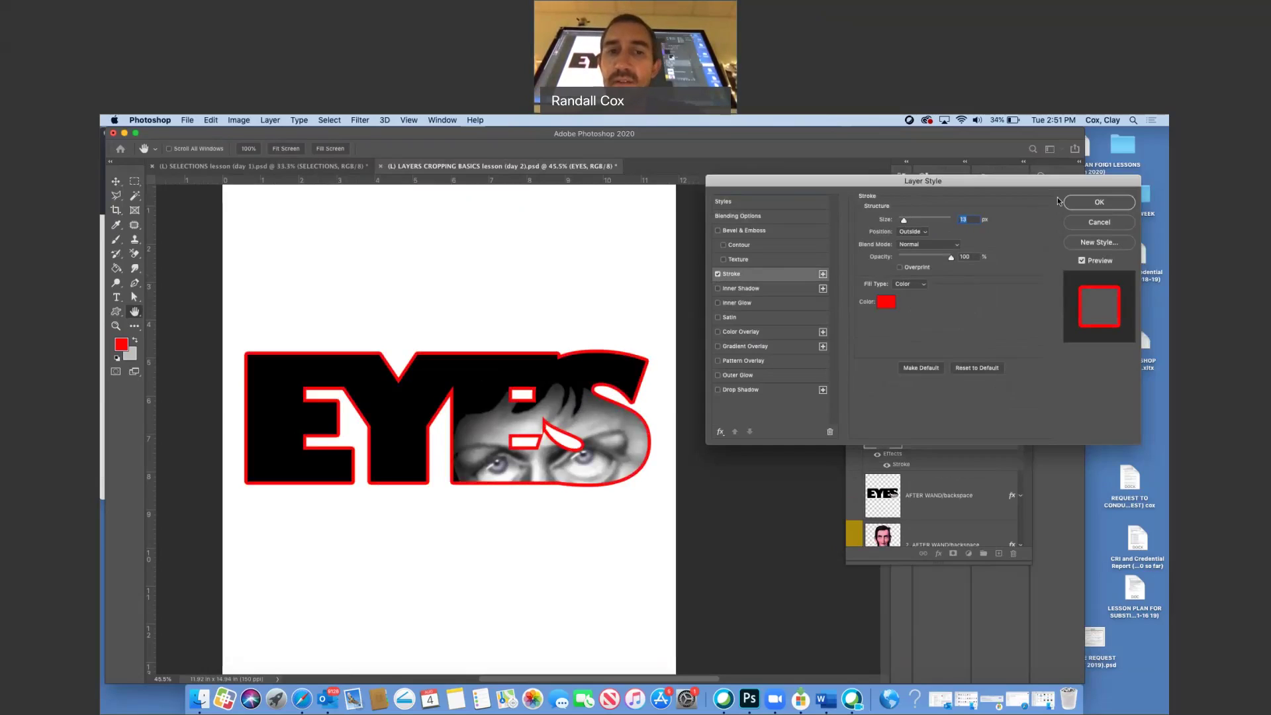
{"action": "left_click", "coordinate": [1078, 202]}
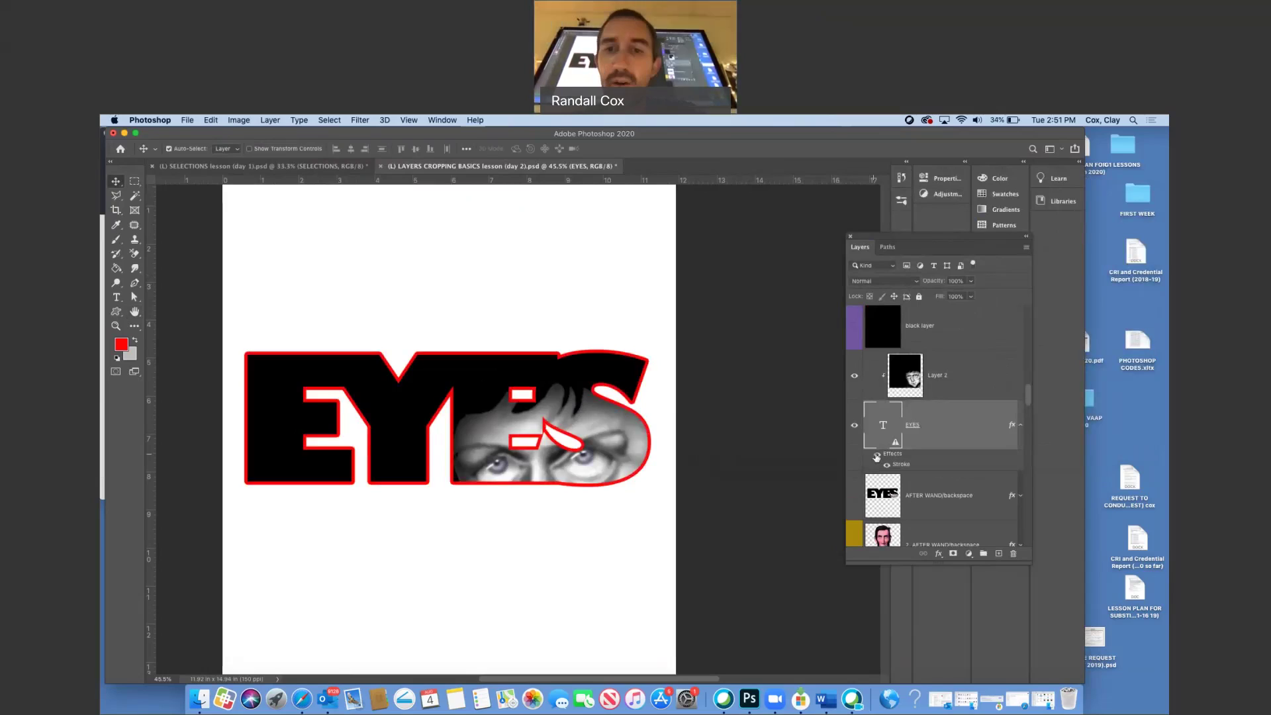
{"action": "left_click", "coordinate": [876, 455]}
{"action": "left_click", "coordinate": [877, 456]}
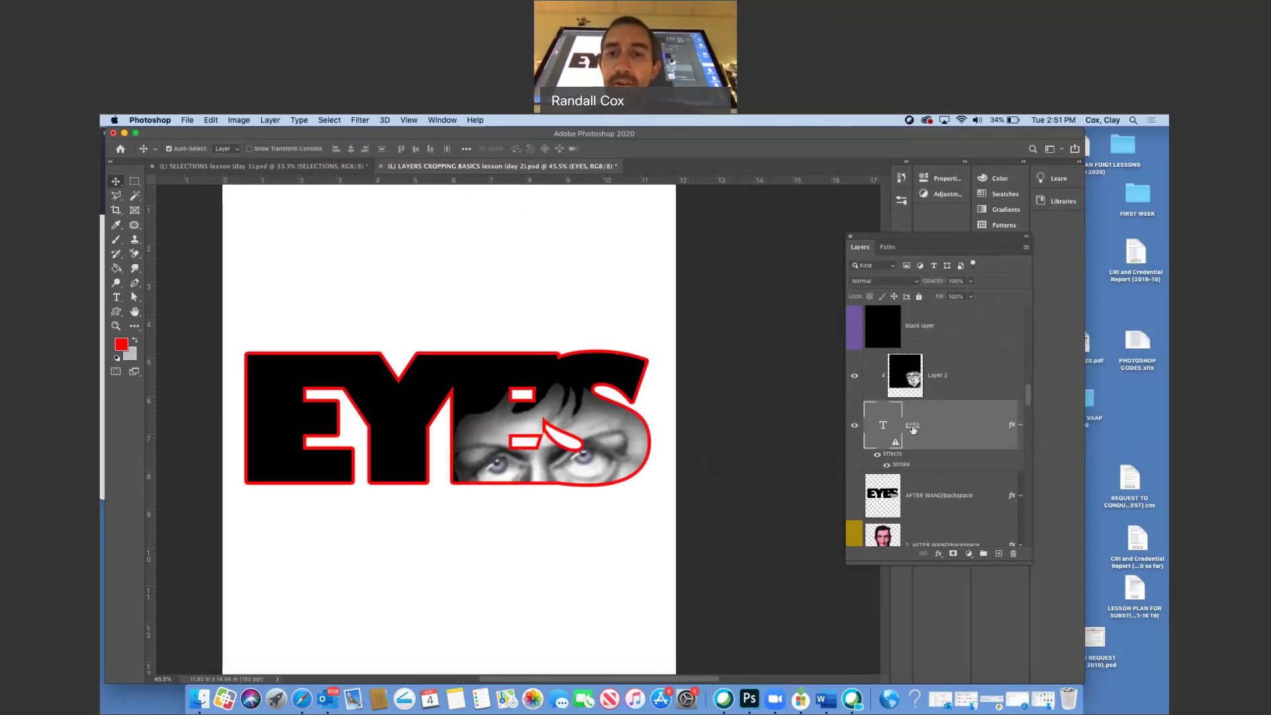
Step: Hide the EYES text, show the SP T text and the ink-splatter layer "SELECT > SIMILAR", and select the splatter layer
{"action": "scroll", "coordinate": [861, 464], "scroll_direction": "up", "scroll_amount": 2}
{"action": "left_click", "coordinate": [855, 468]}
{"action": "scroll", "coordinate": [888, 437], "scroll_direction": "up", "scroll_amount": 5}
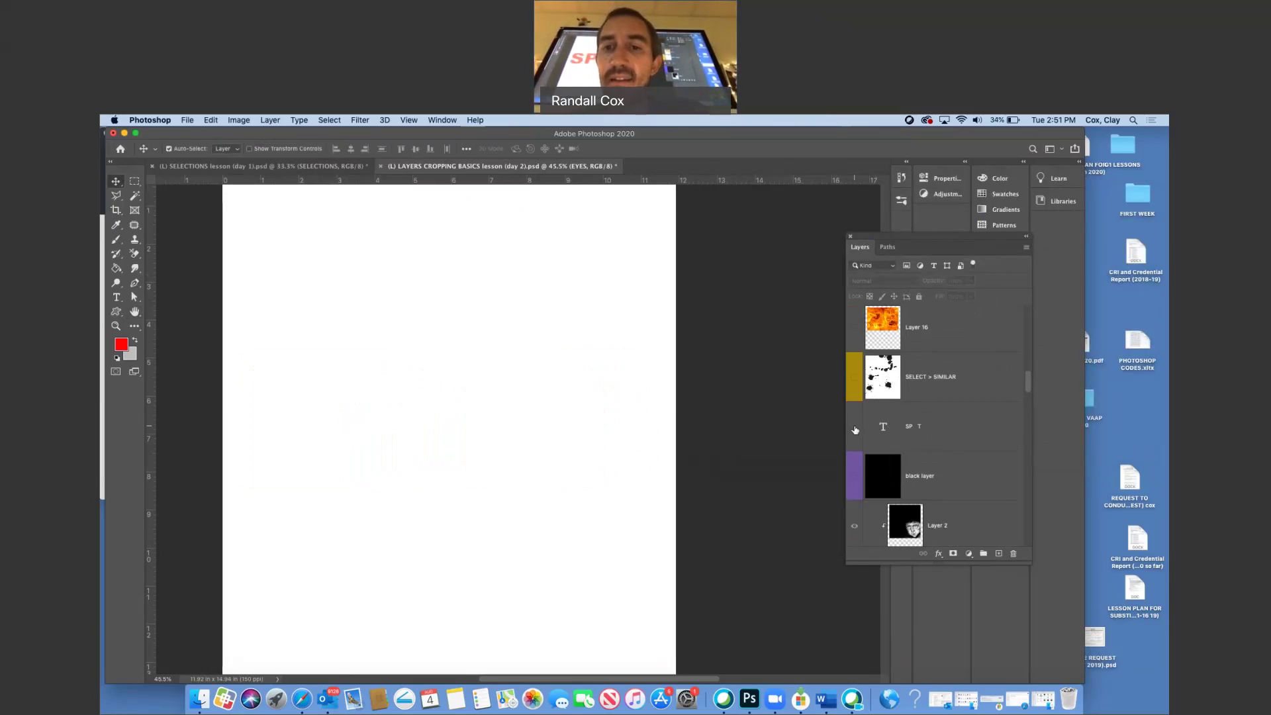
{"action": "left_click", "coordinate": [856, 429]}
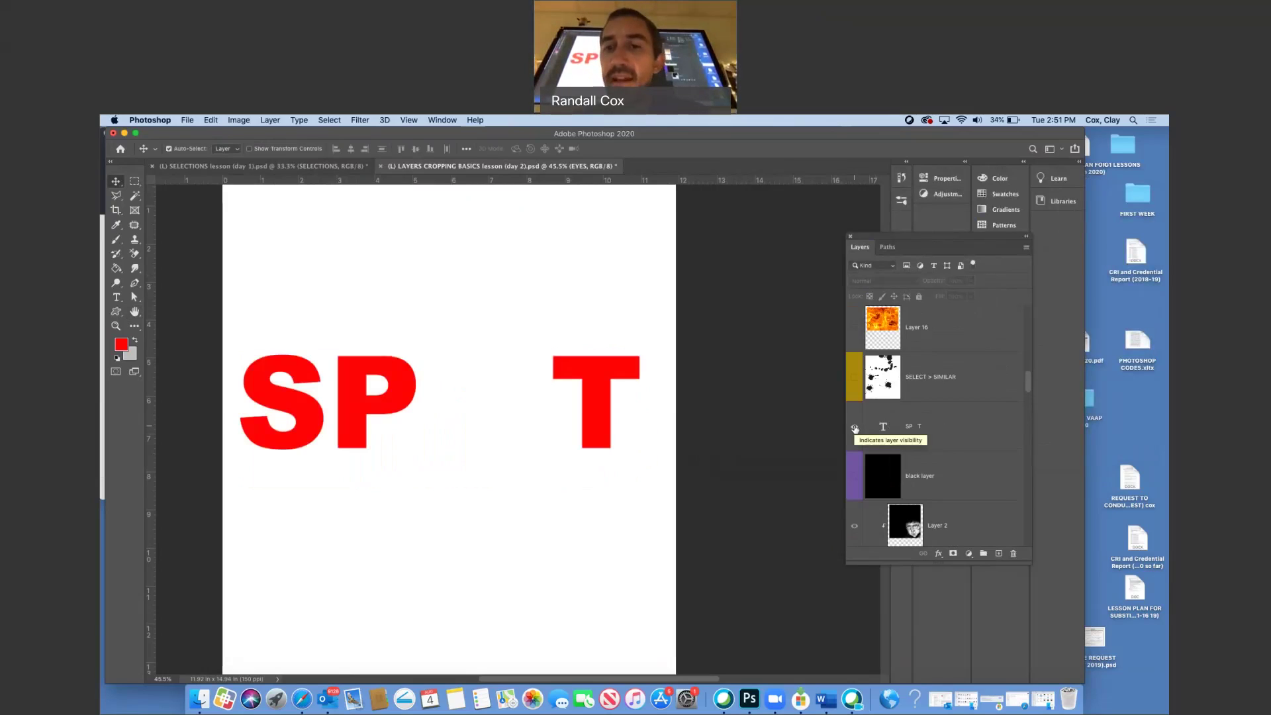
{"action": "left_click", "coordinate": [854, 379]}
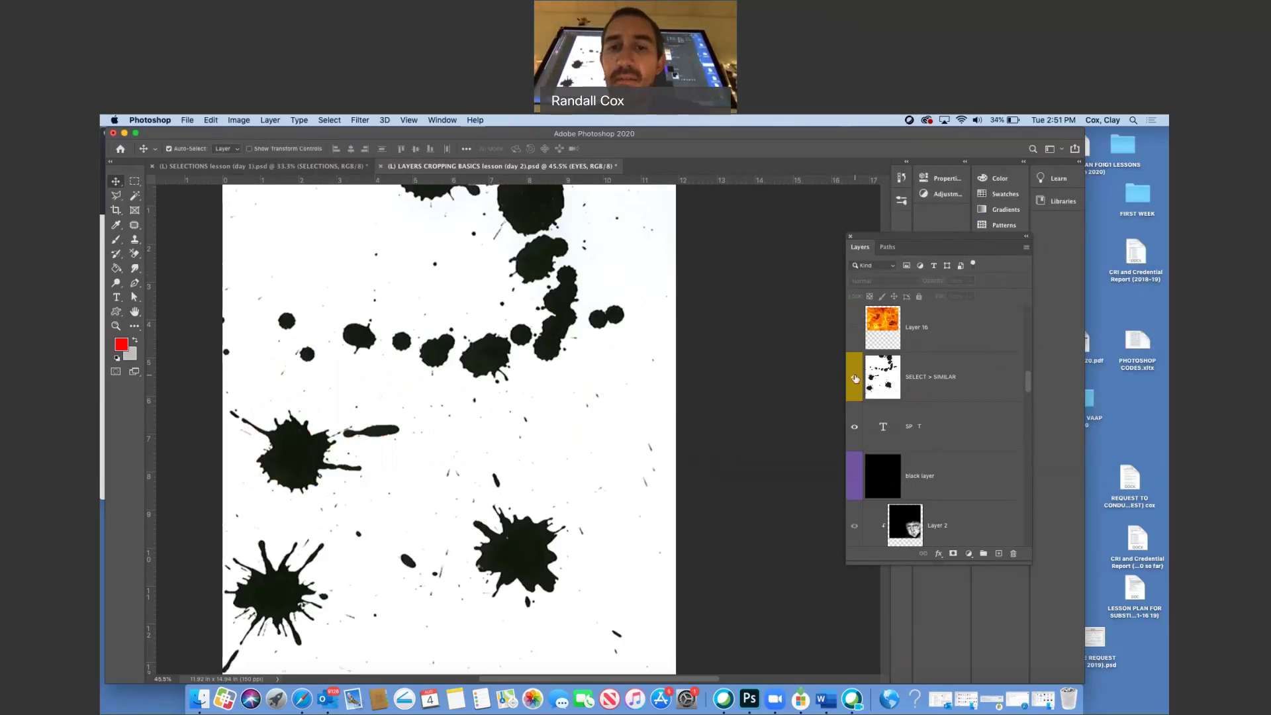
{"action": "left_click", "coordinate": [855, 379]}
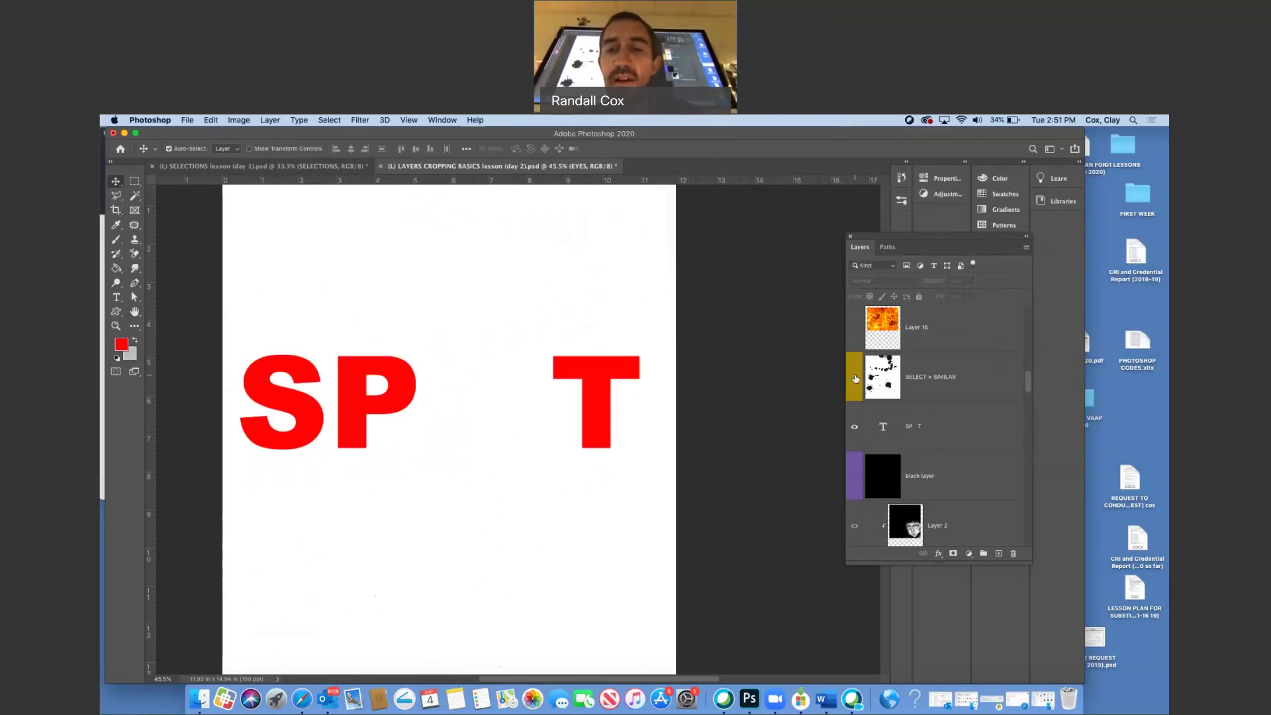
{"action": "left_click", "coordinate": [855, 379]}
{"action": "left_click", "coordinate": [897, 379]}
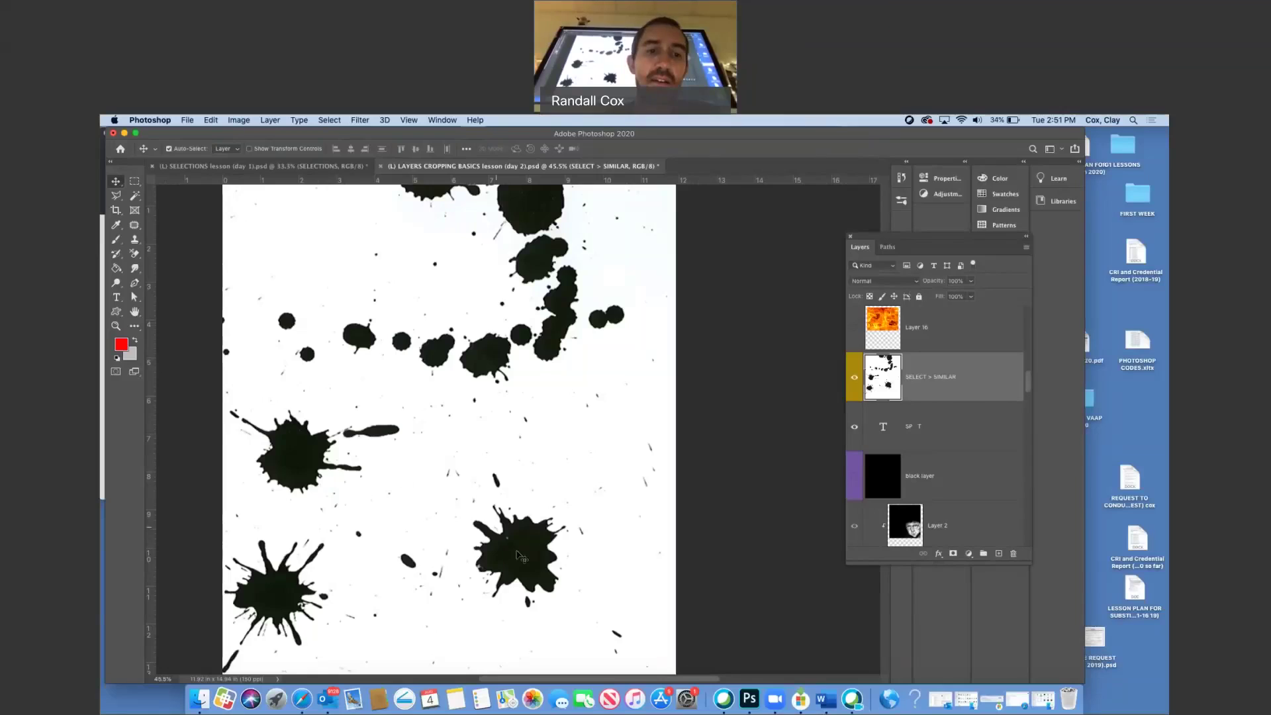
Step: Select the lower-left ink splat with the Magic Wand, and add the small drop beside it to the selection
{"action": "left_click", "coordinate": [134, 194]}
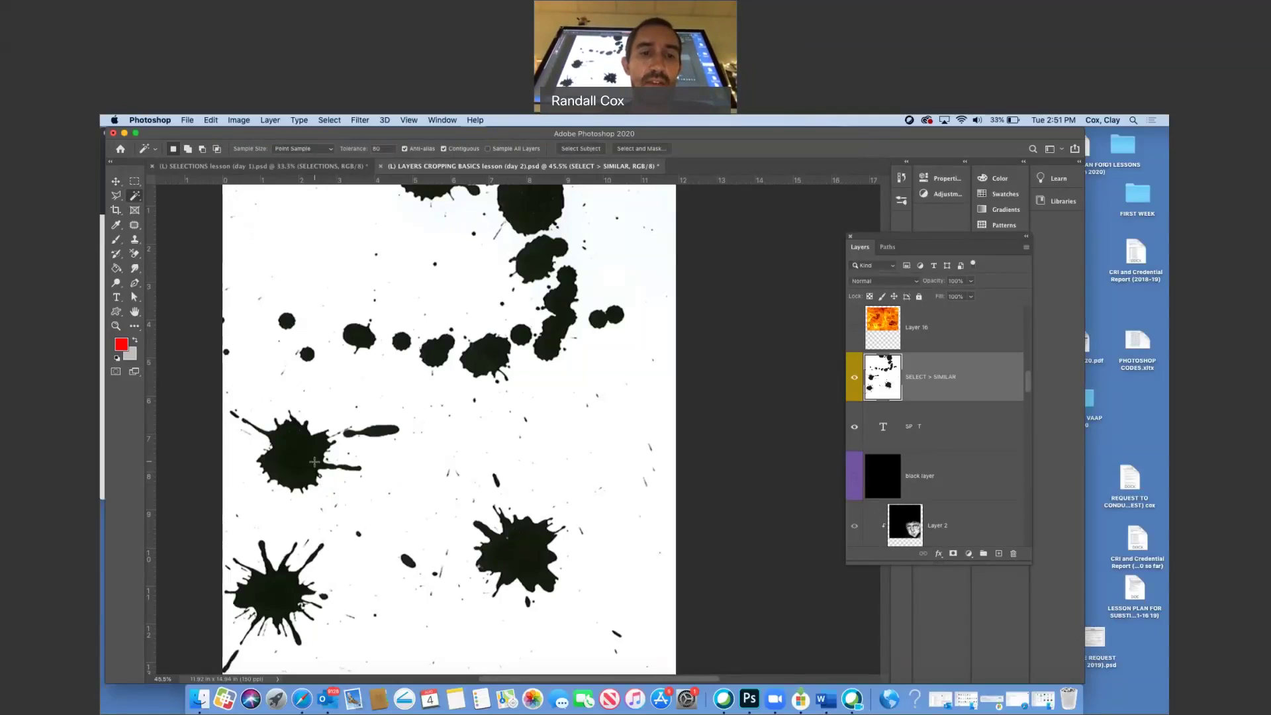
{"action": "left_click", "coordinate": [271, 590]}
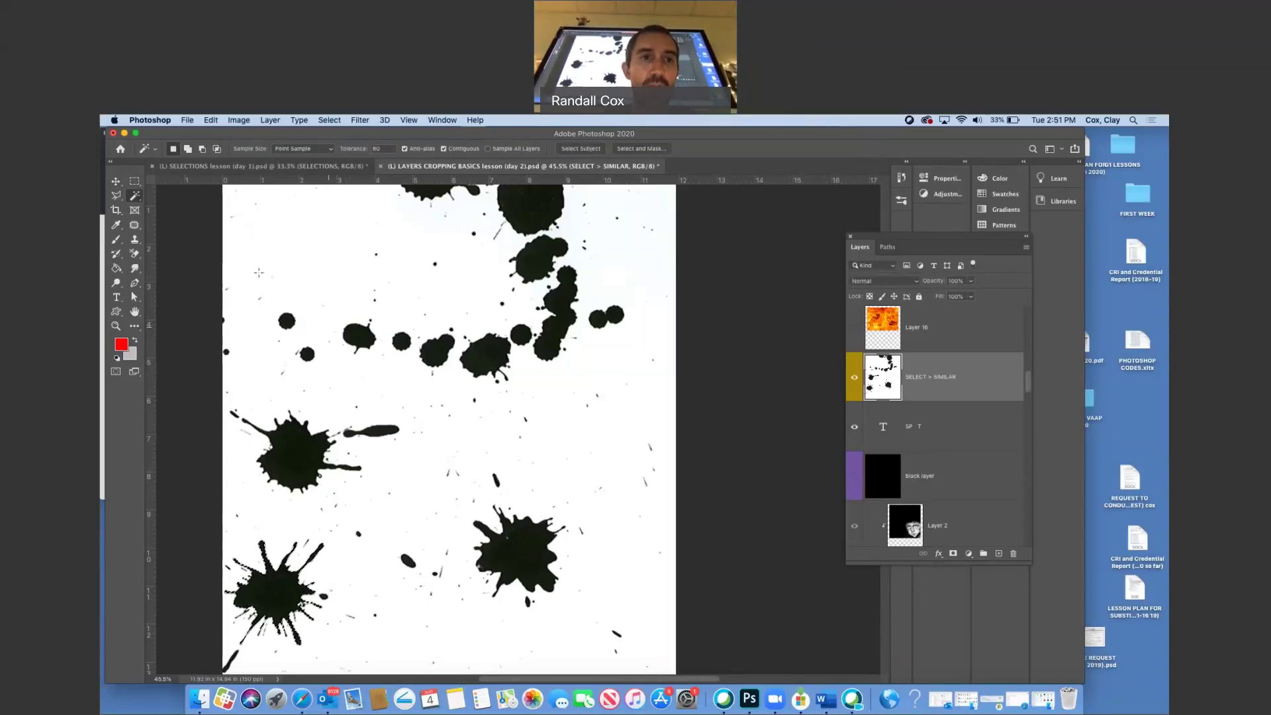
{"action": "left_click", "coordinate": [187, 149]}
{"action": "left_click", "coordinate": [323, 597]}
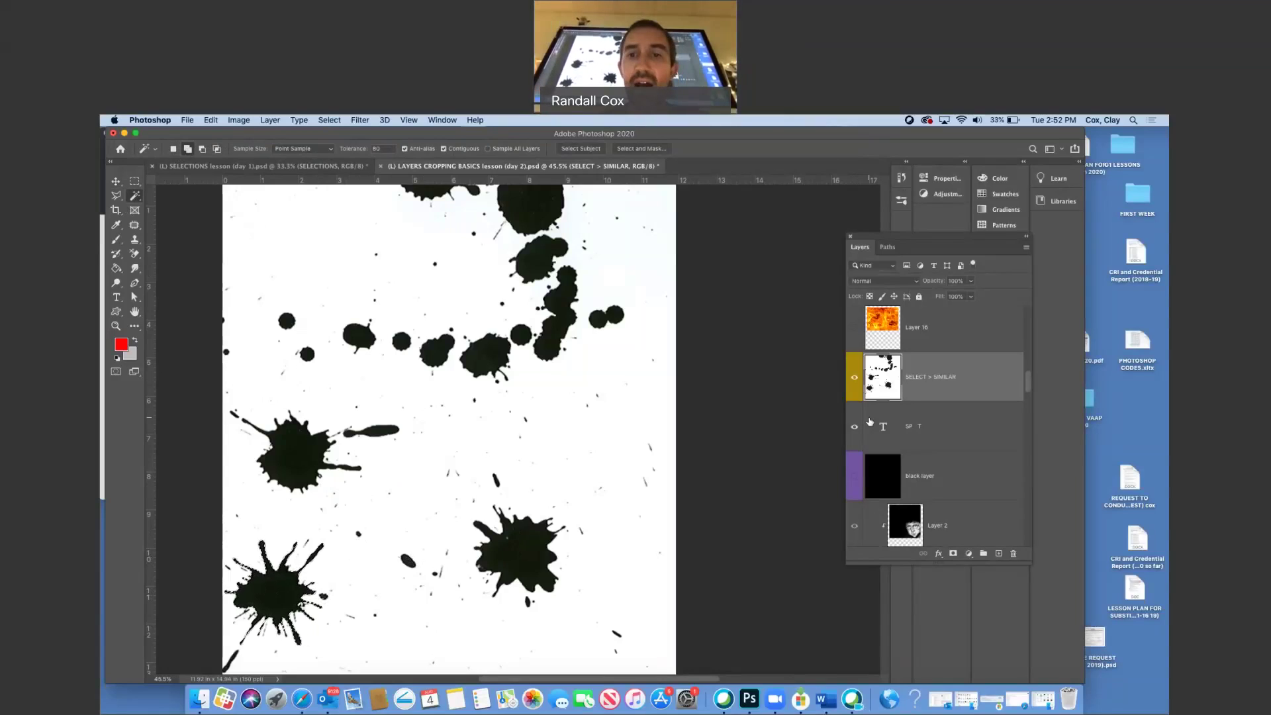
Step: Hide the splatter layer, fill the splat selection with red on a new layer using the Paint Bucket, and deselect
{"action": "left_click", "coordinate": [855, 380]}
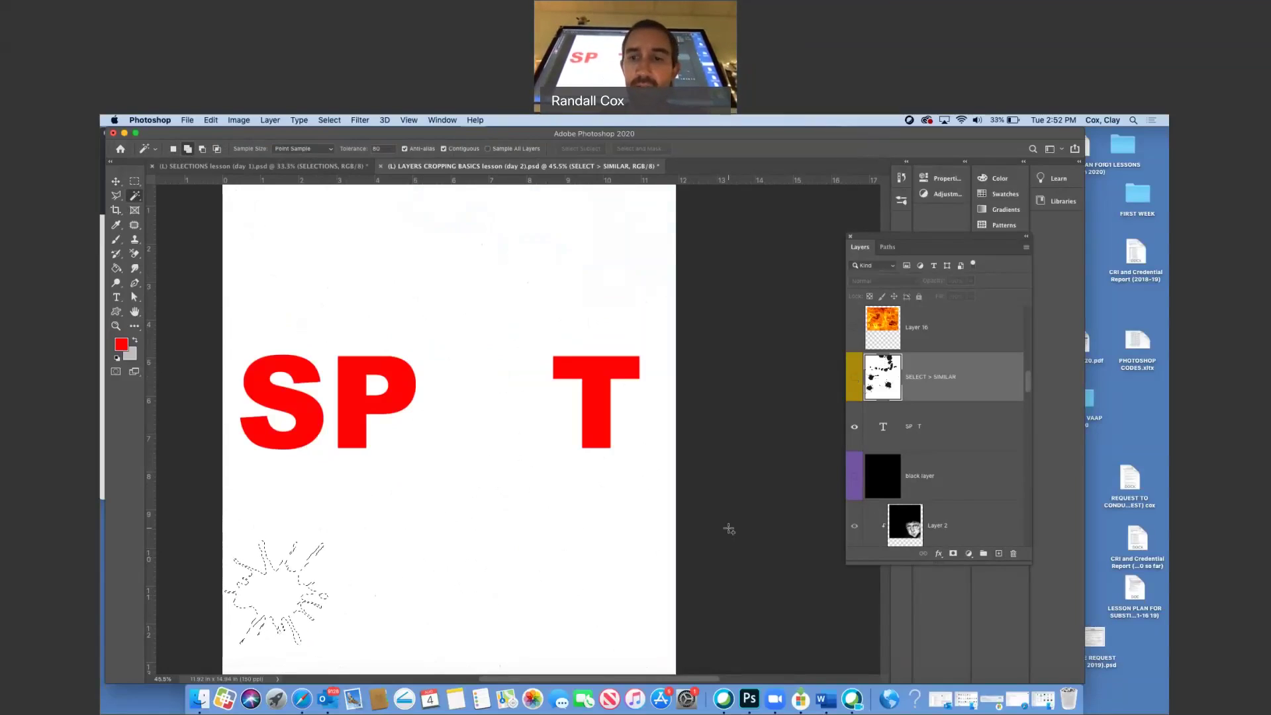
{"action": "left_click", "coordinate": [1000, 553]}
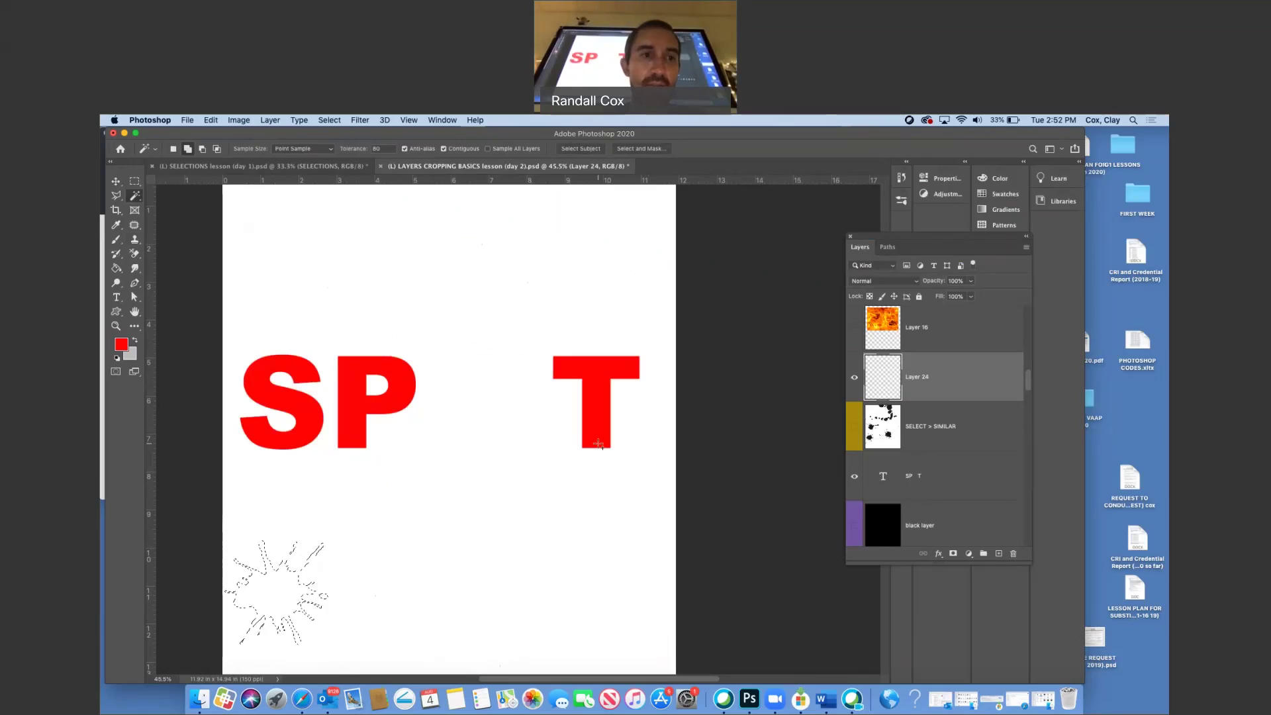
{"action": "left_click", "coordinate": [116, 268]}
{"action": "left_click", "coordinate": [275, 593]}
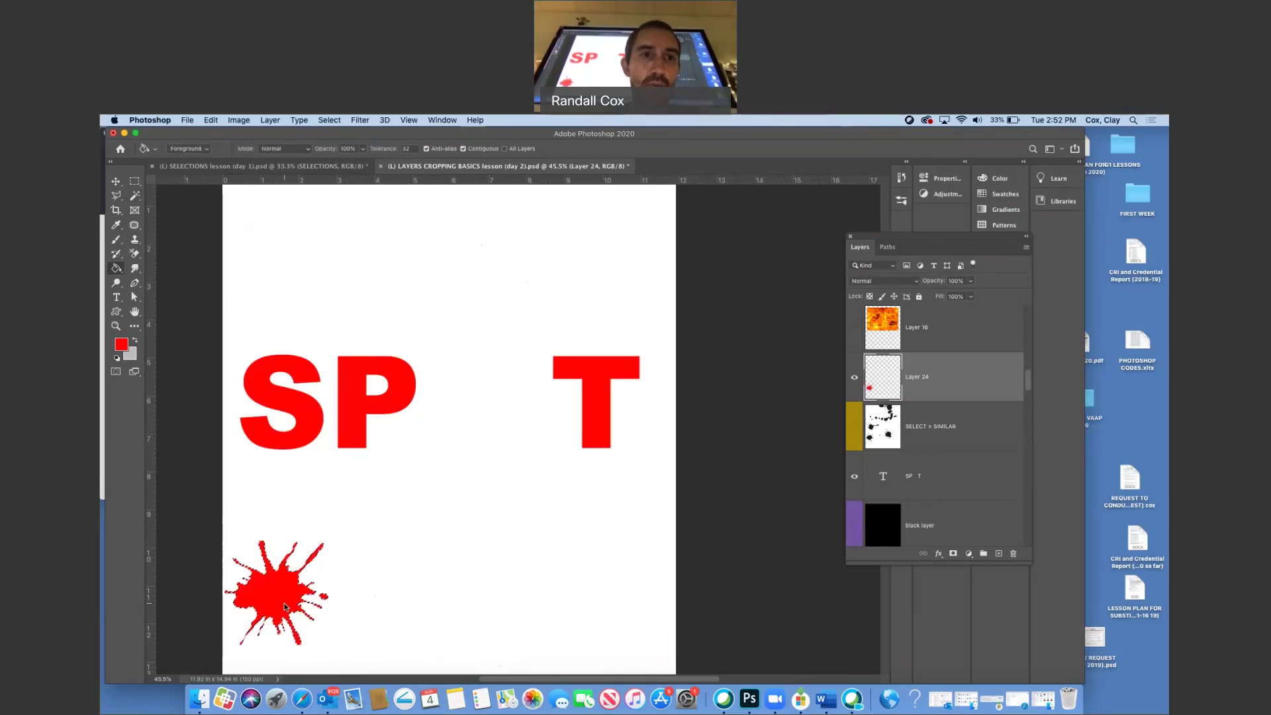
{"action": "left_click", "coordinate": [329, 120]}
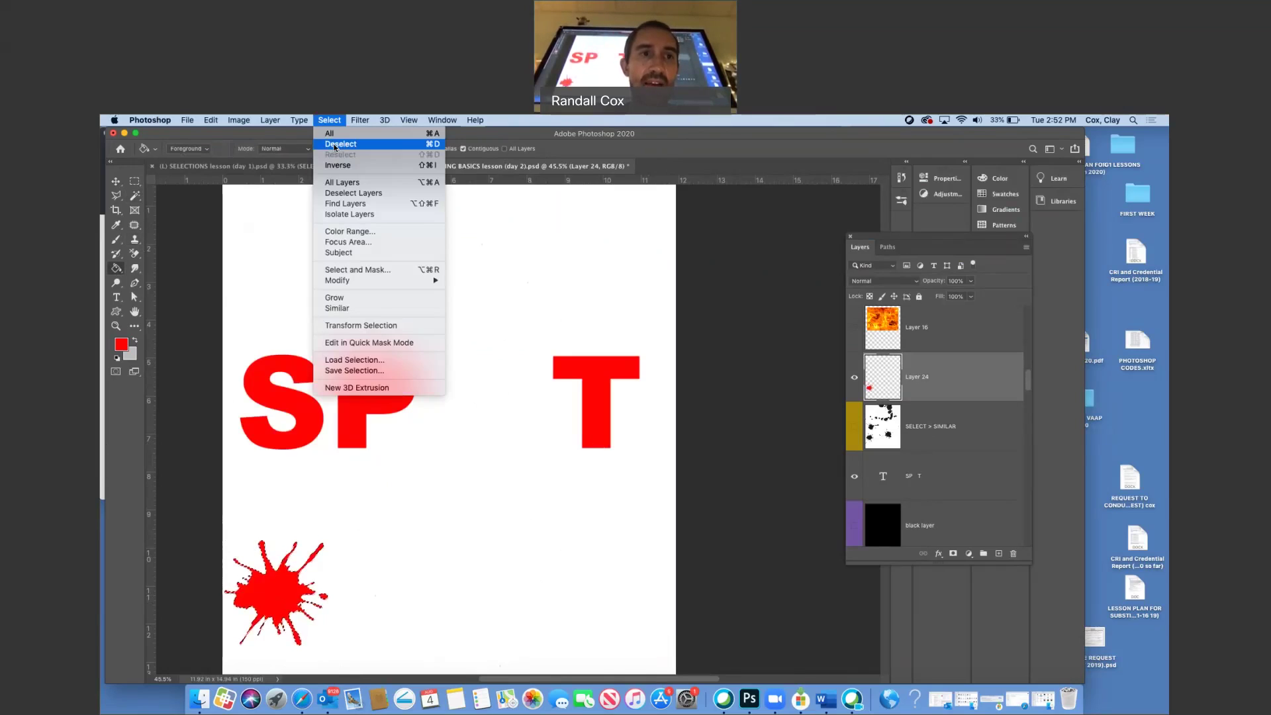
{"action": "left_click", "coordinate": [335, 144]}
Step: Move the red splat into the gap between P and T, and enlarge it slightly to stand in for the O
{"action": "key", "text": "v"}
{"action": "left_click_drag", "start_coordinate": [261, 586], "coordinate": [461, 404]}
{"action": "key", "text": "ctrl+t"}
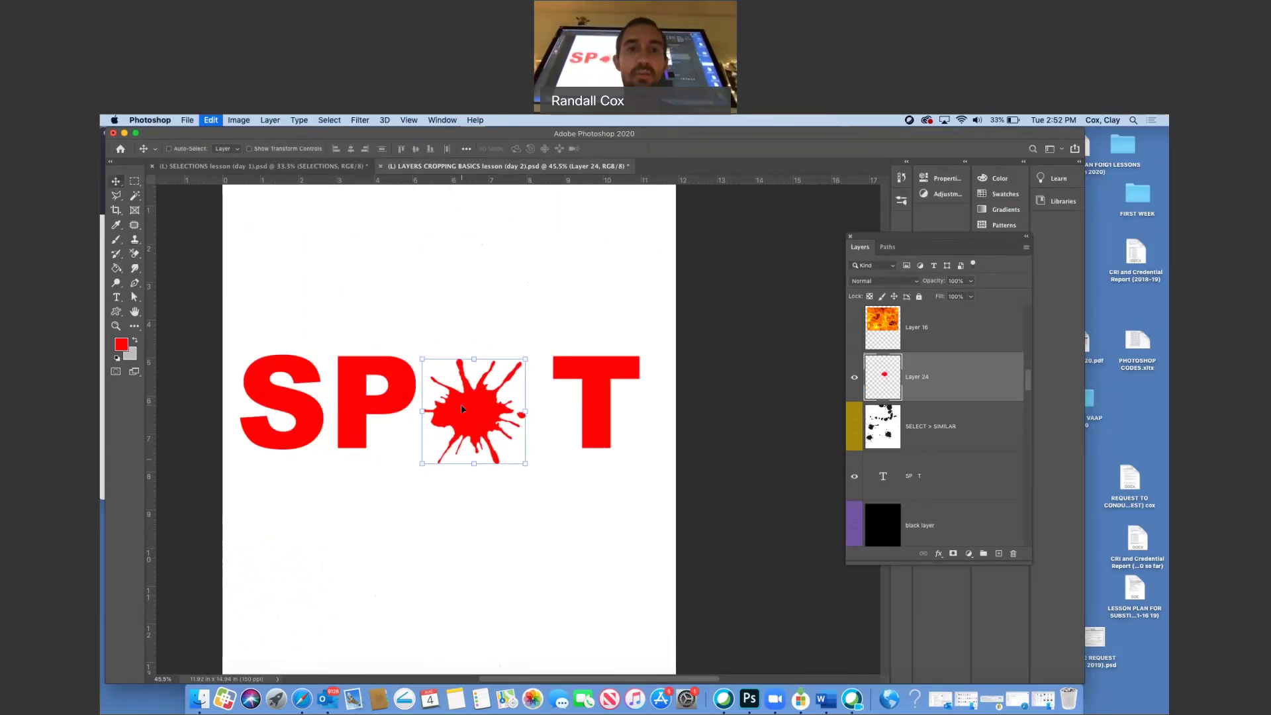
{"action": "left_click_drag", "start_coordinate": [526, 464], "coordinate": [544, 482]}
{"action": "left_click_drag", "start_coordinate": [482, 412], "coordinate": [482, 396]}
{"action": "key", "text": "Return"}
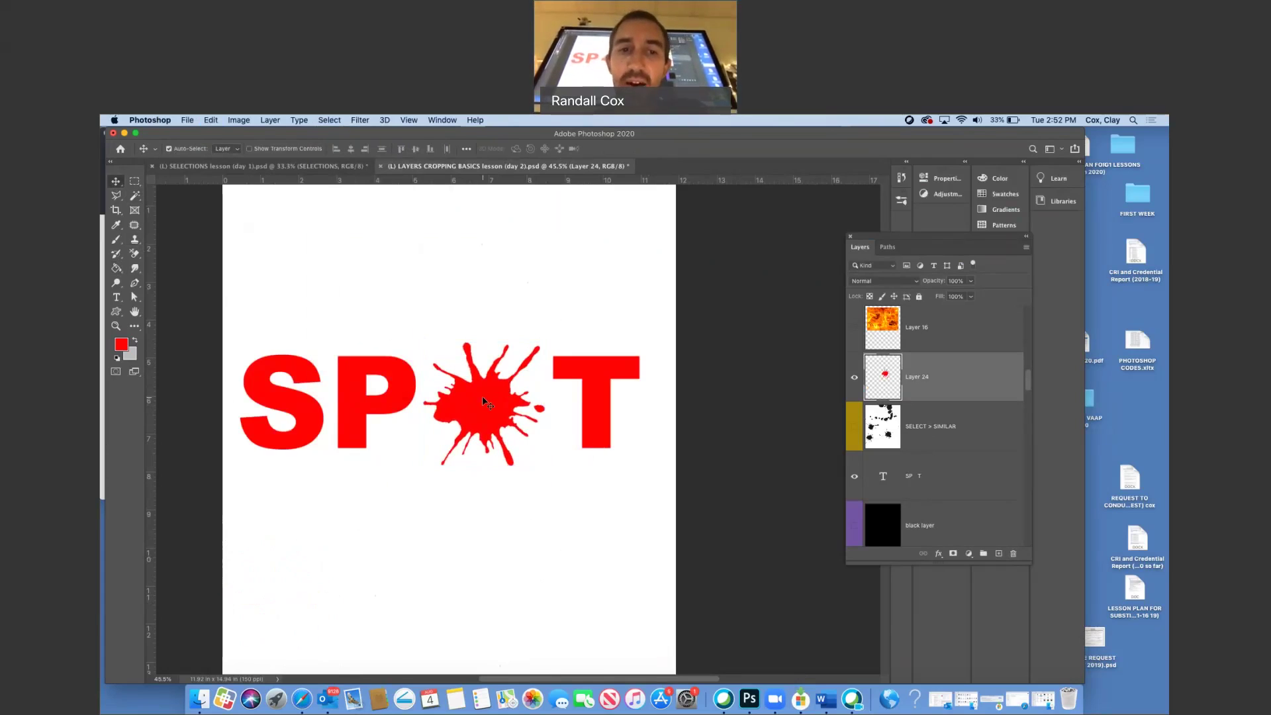
Step: Hide the SP T text and its red splat, show the flames on Layer 16 and the FIRE text, and select Layer 16
{"action": "left_click", "coordinate": [855, 388]}
{"action": "left_click", "coordinate": [855, 476]}
{"action": "scroll", "coordinate": [857, 468], "scroll_direction": "up", "scroll_amount": 3}
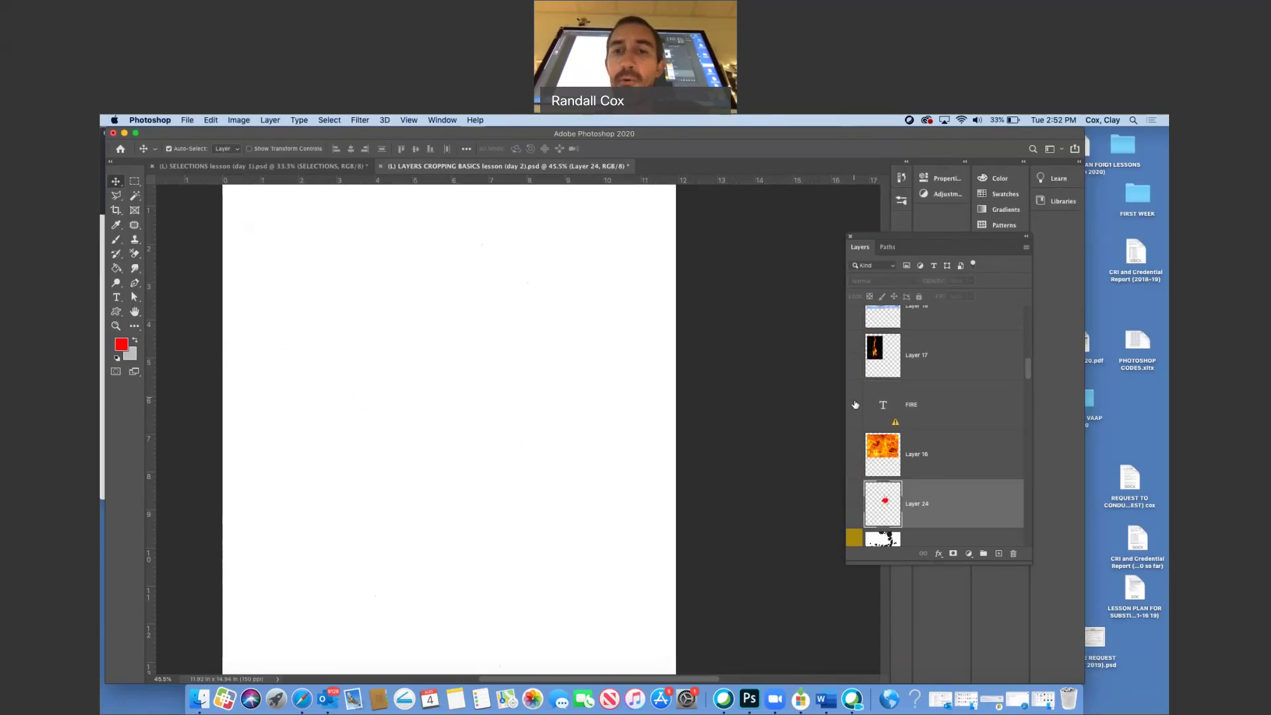
{"action": "left_click", "coordinate": [854, 455]}
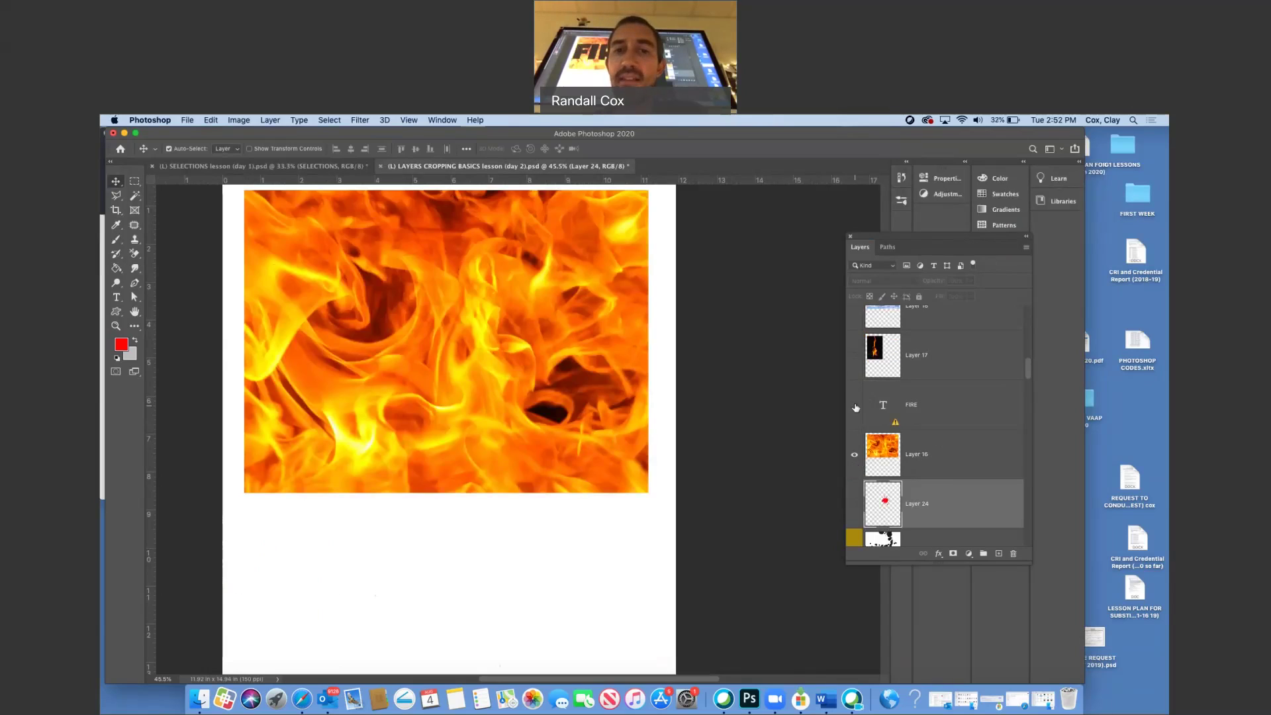
{"action": "left_click", "coordinate": [855, 404]}
{"action": "left_click", "coordinate": [943, 459]}
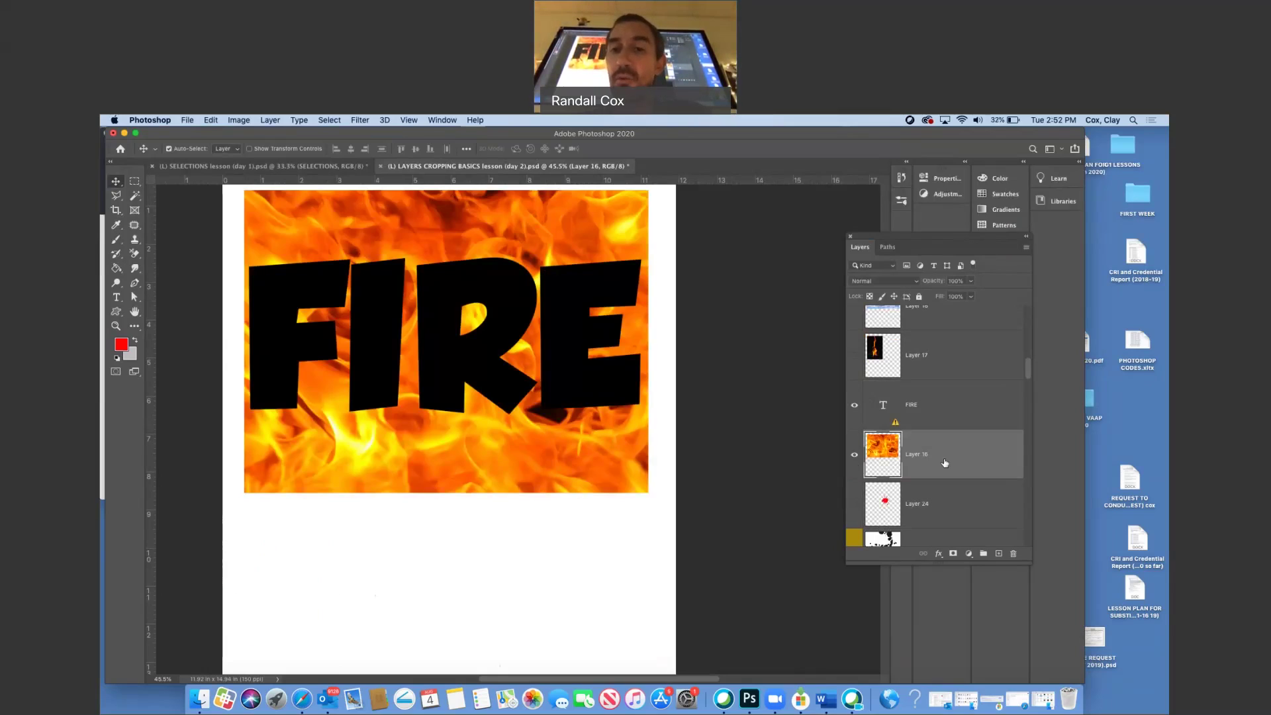
Step: Move Layer 16 above the FIRE text layer, clip the flames to the letters with a clipping mask, and nudge them slightly
{"action": "left_click_drag", "start_coordinate": [945, 463], "coordinate": [940, 385]}
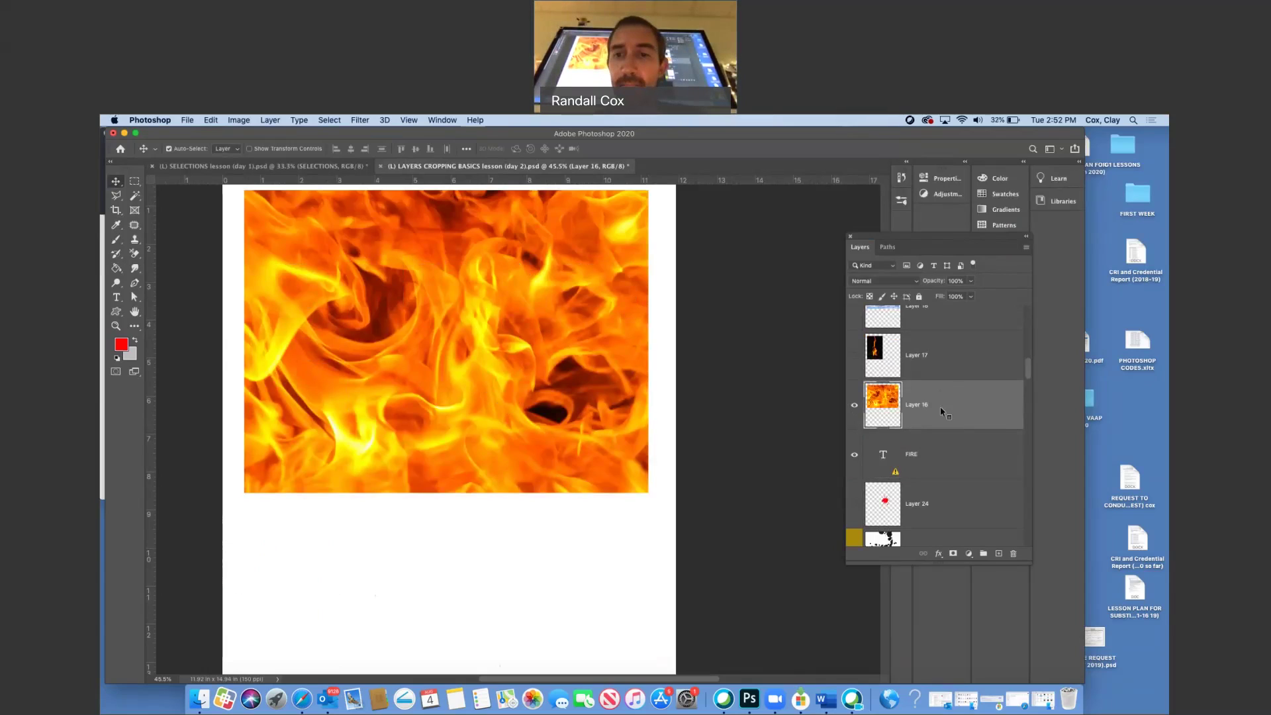
{"action": "right_click", "coordinate": [941, 410]}
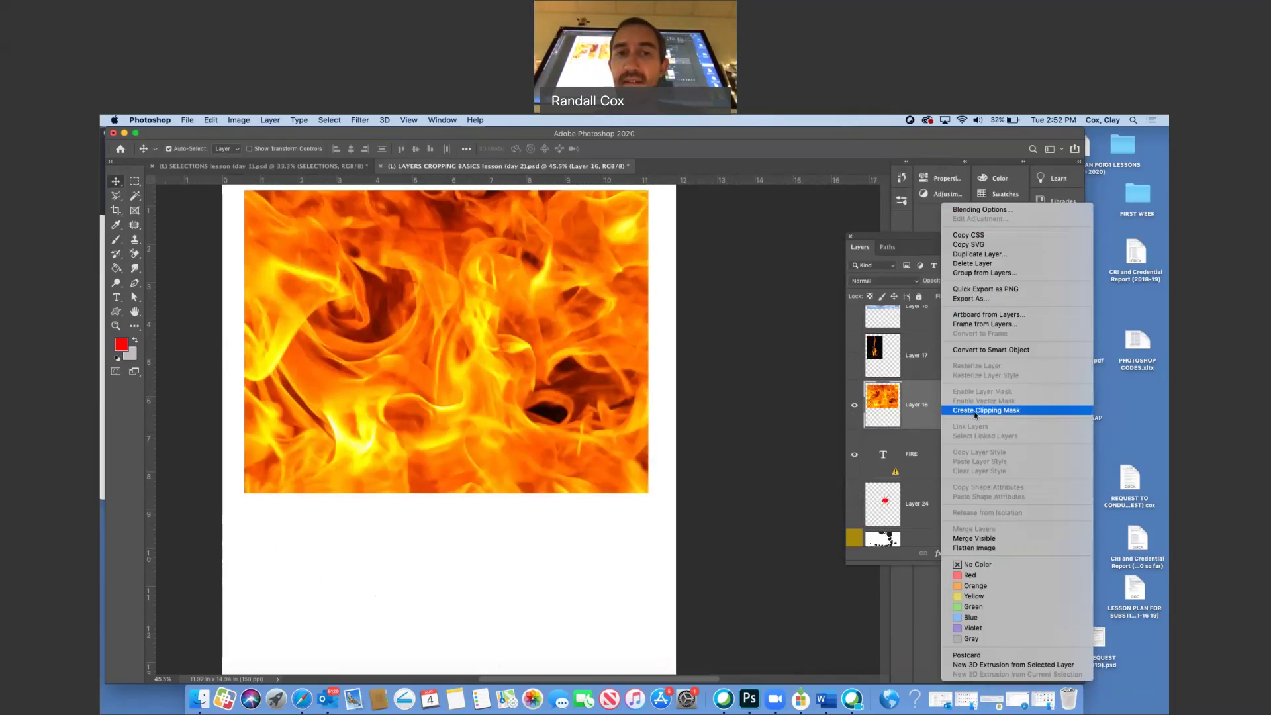
{"action": "left_click", "coordinate": [975, 415]}
{"action": "left_click_drag", "start_coordinate": [555, 339], "coordinate": [550, 342]}
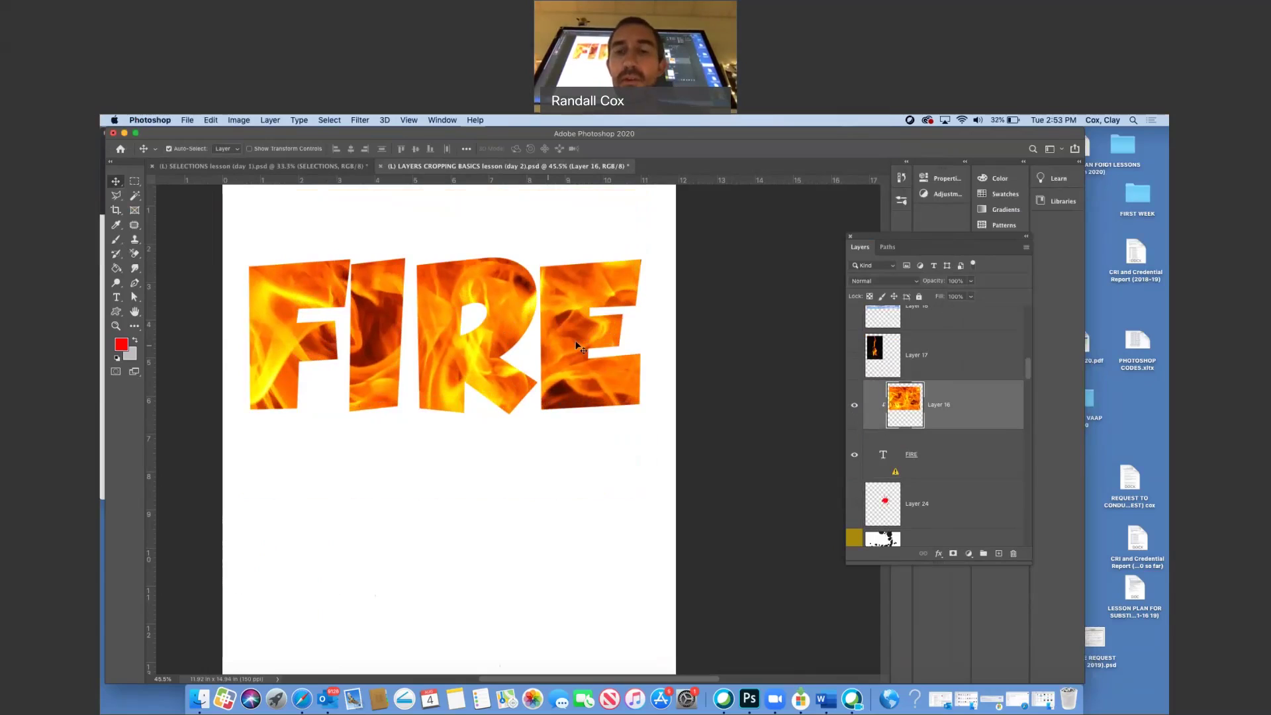
Step: Show the single flame on Layer 17, remove its black background using the Magic Wand, and deselect
{"action": "left_click", "coordinate": [855, 356]}
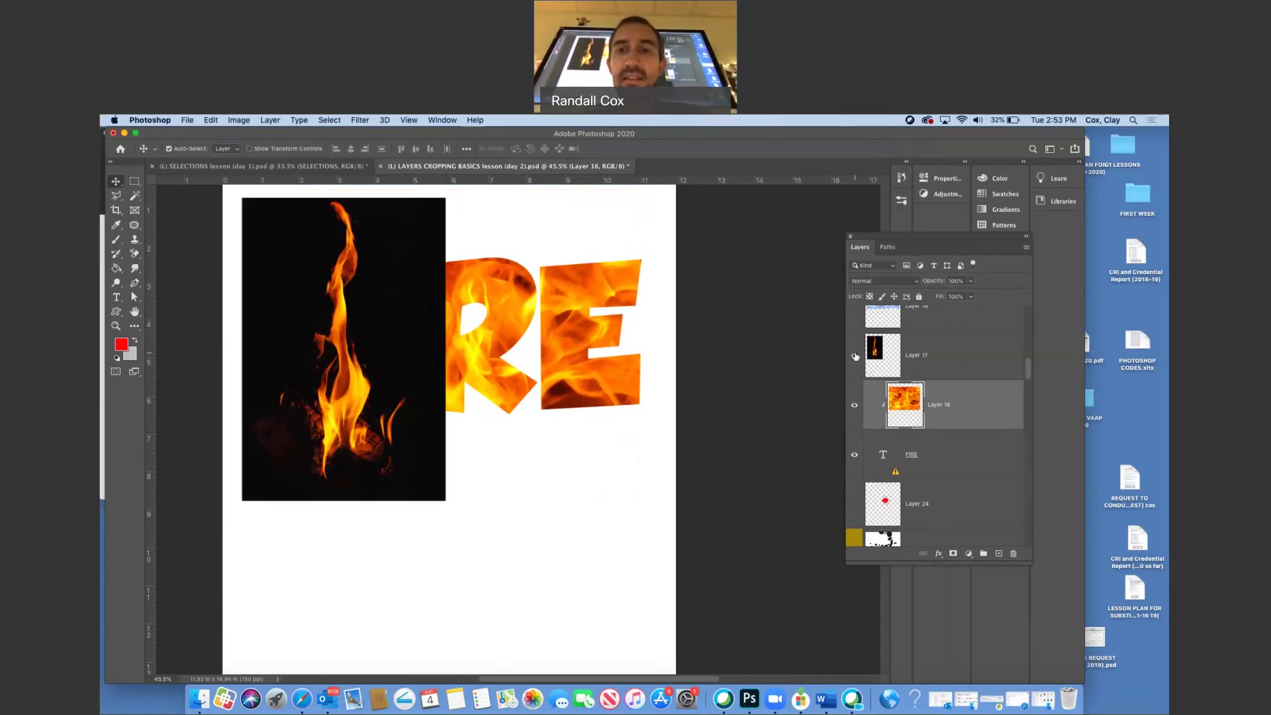
{"action": "left_click", "coordinate": [907, 363]}
{"action": "left_click", "coordinate": [134, 195]}
{"action": "left_click", "coordinate": [404, 310]}
{"action": "key", "text": "Delete"}
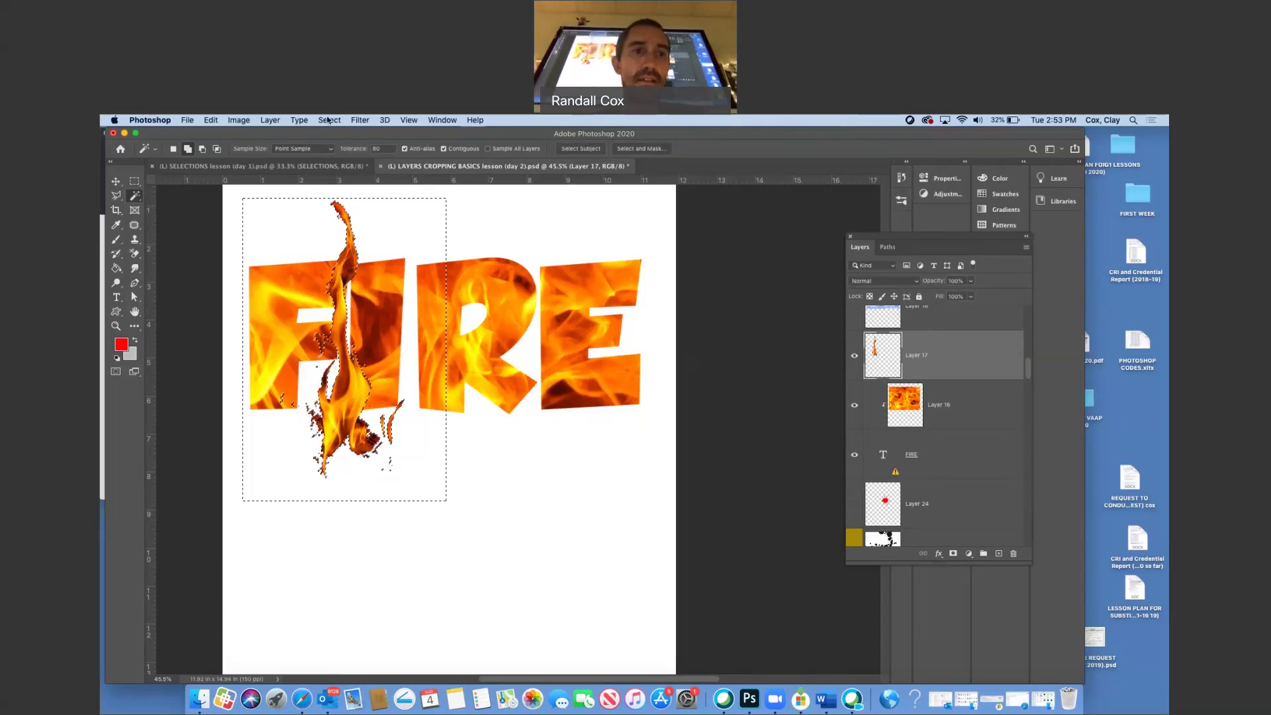
{"action": "key", "text": "ctrl+d"}
Step: Move the flame over the letter F, and erase its lower part with a Soft Round eraser at 0% hardness
{"action": "left_click", "coordinate": [116, 182]}
{"action": "left_click_drag", "start_coordinate": [355, 383], "coordinate": [297, 348]}
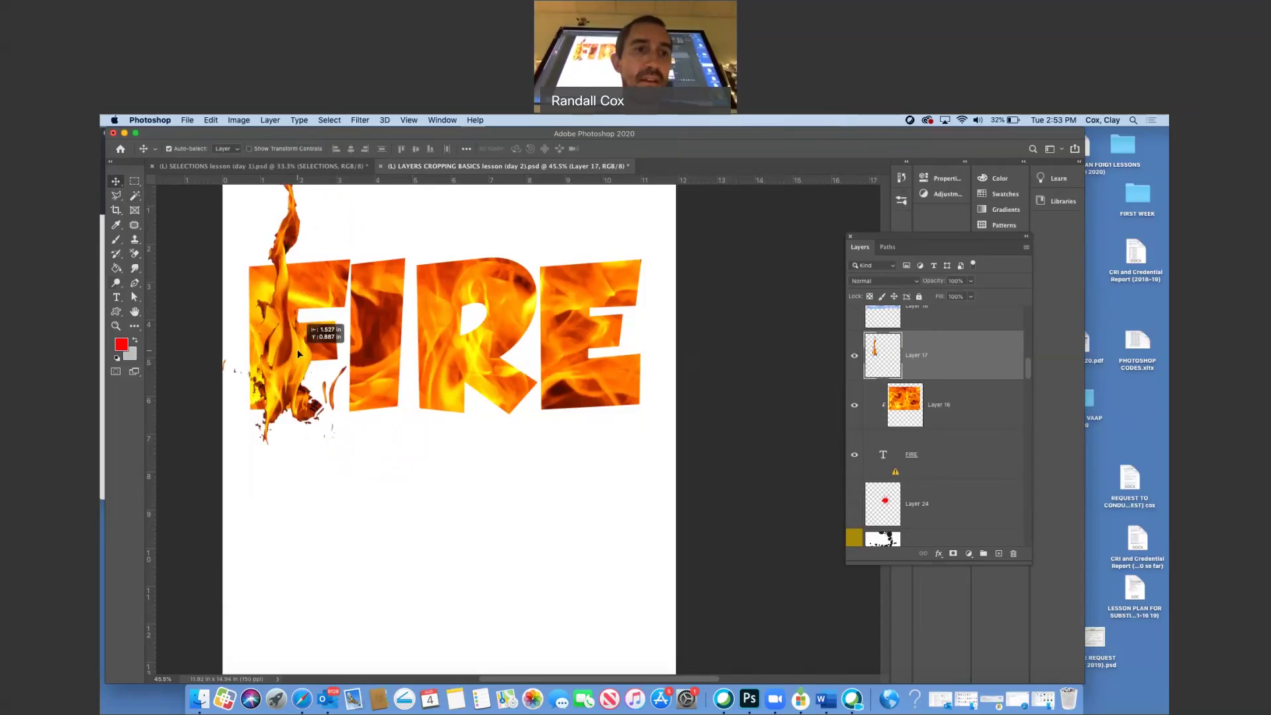
{"action": "left_click", "coordinate": [133, 254]}
{"action": "right_click", "coordinate": [133, 254]}
{"action": "left_click", "coordinate": [199, 255]}
{"action": "left_click", "coordinate": [183, 153]}
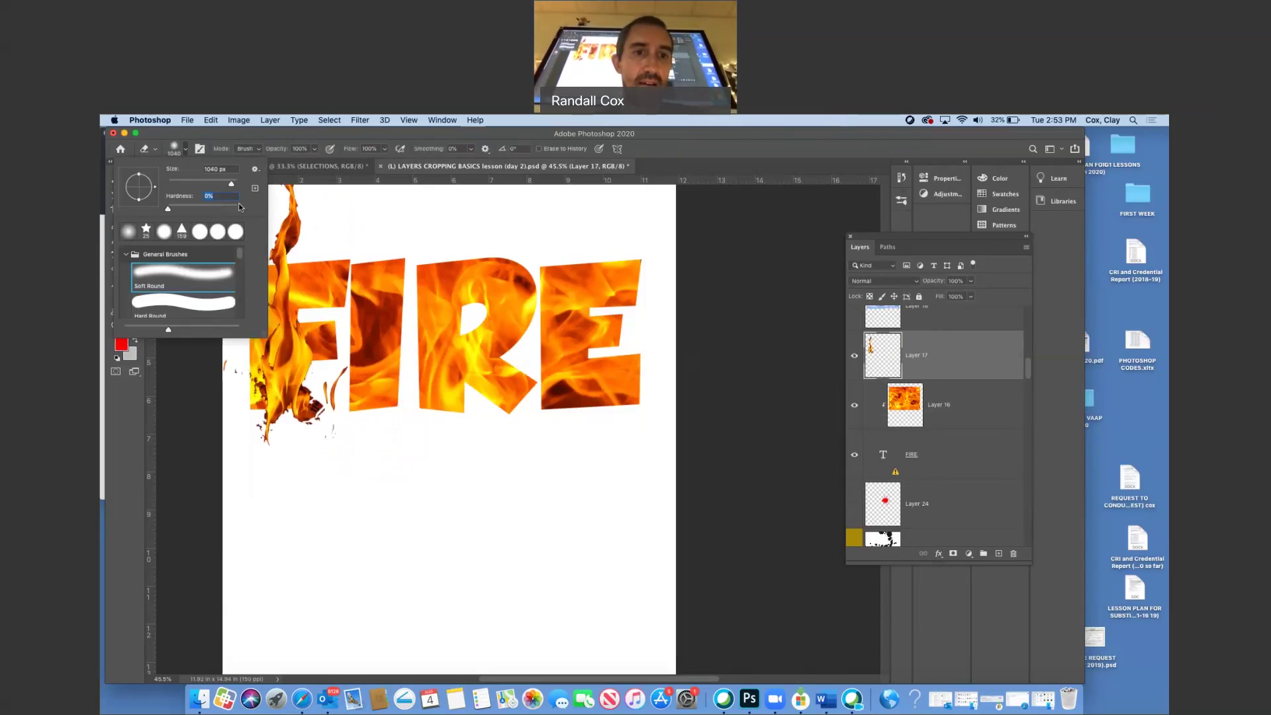
{"action": "mouse_move", "coordinate": [375, 468]}
{"action": "left_mouse_down"}
{"action": "mouse_move", "coordinate": [268, 456]}
{"action": "mouse_move", "coordinate": [229, 426]}
{"action": "left_mouse_up"}
Step: Scale the flame on Layer 17 to about 60.5%, and place it rising from the upper-left corner of the F
{"action": "left_click", "coordinate": [116, 182]}
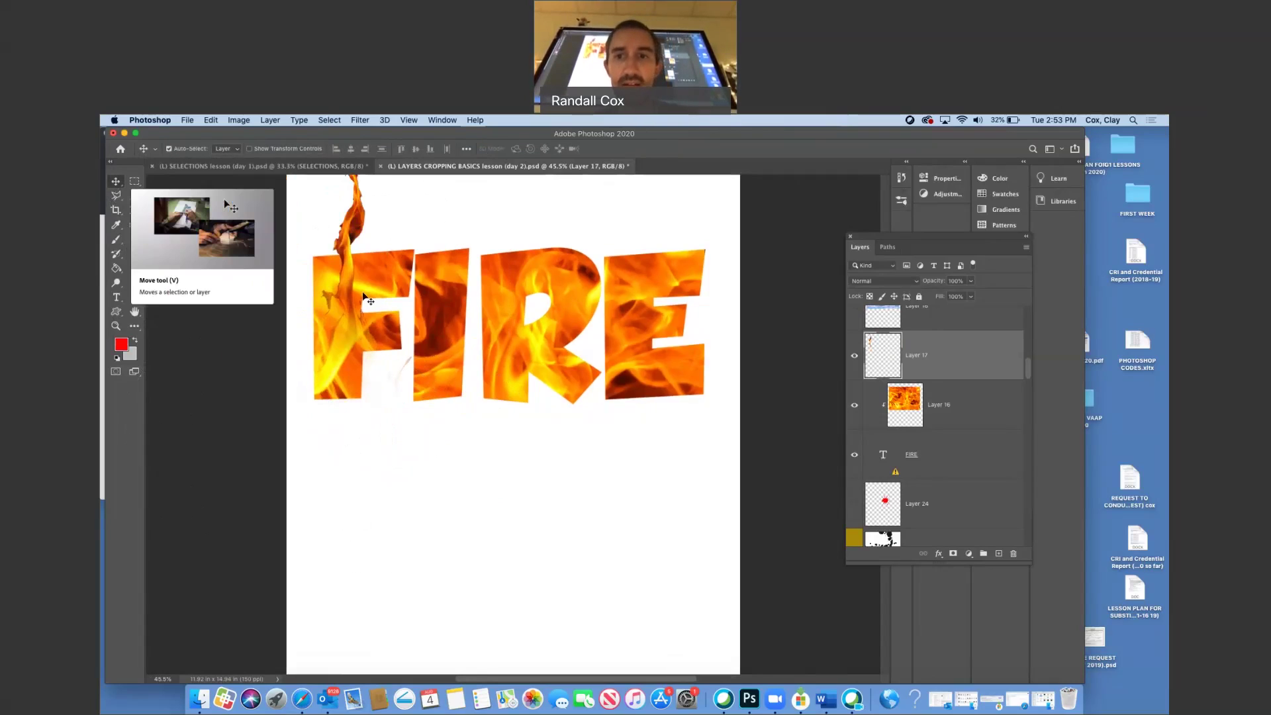
{"action": "left_click", "coordinate": [168, 148]}
{"action": "key", "text": "super+t"}
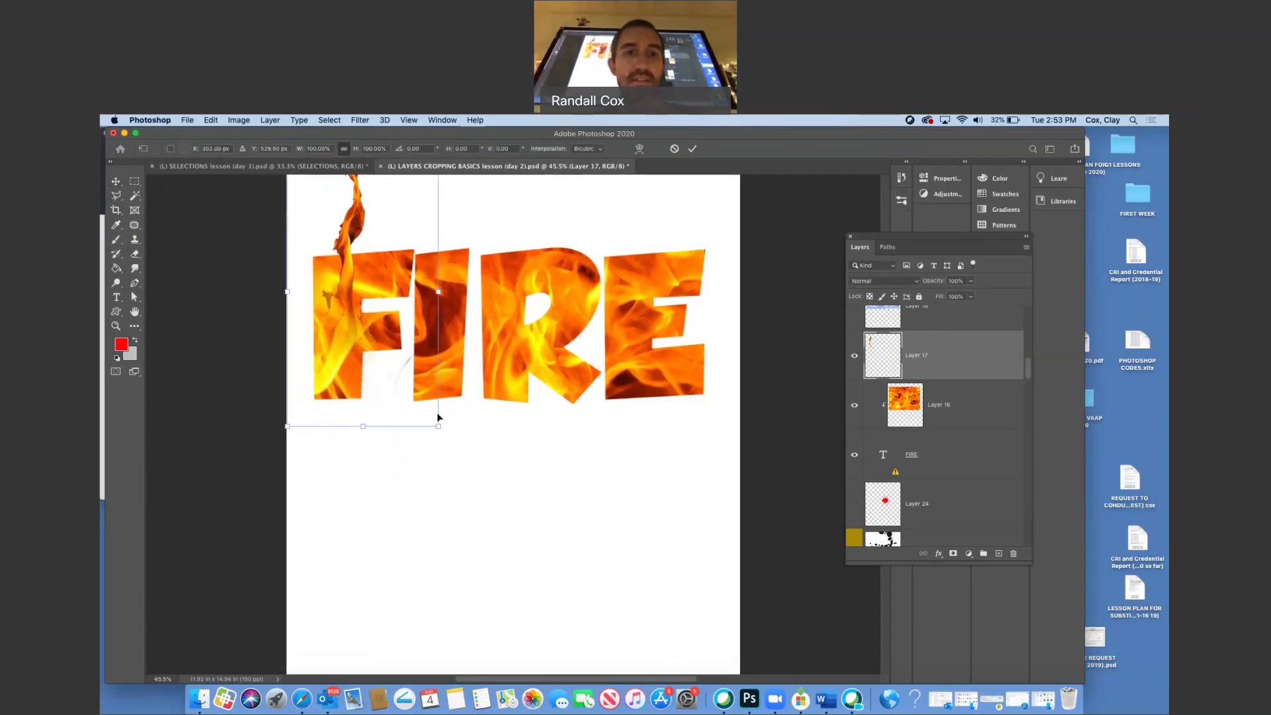
{"action": "left_click_drag", "start_coordinate": [439, 419], "coordinate": [378, 320]}
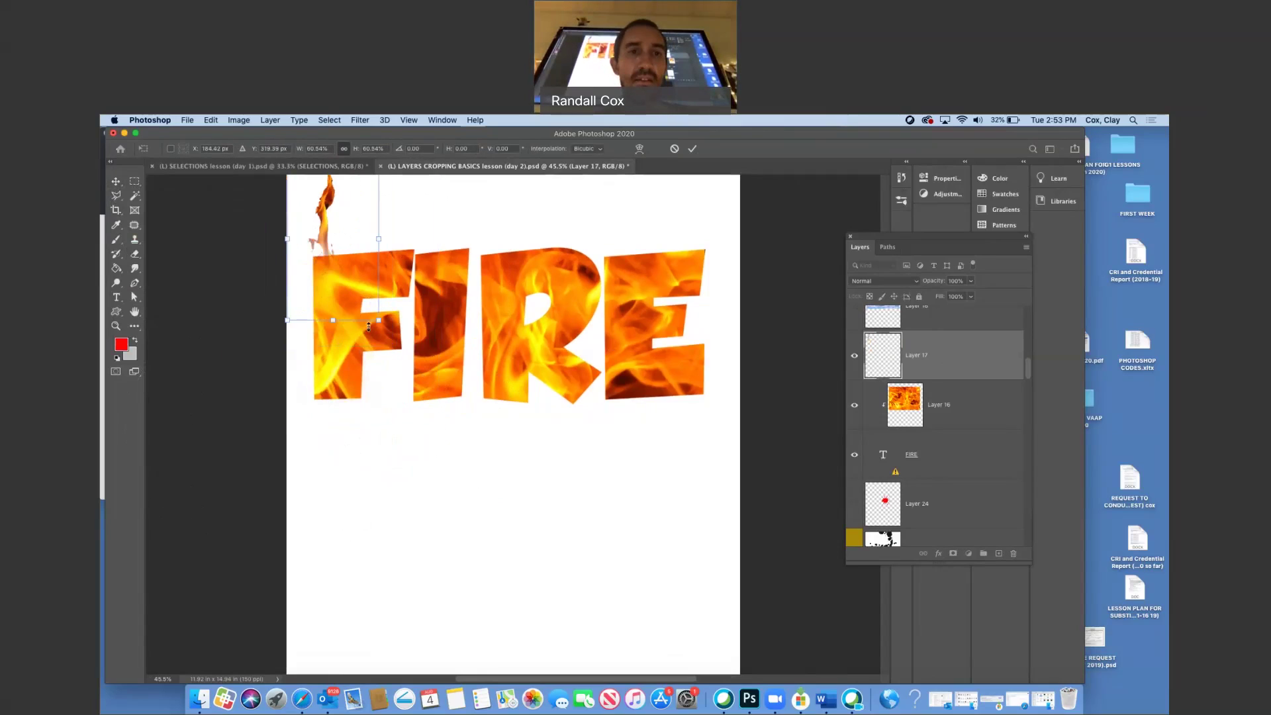
{"action": "left_click_drag", "start_coordinate": [317, 227], "coordinate": [322, 259]}
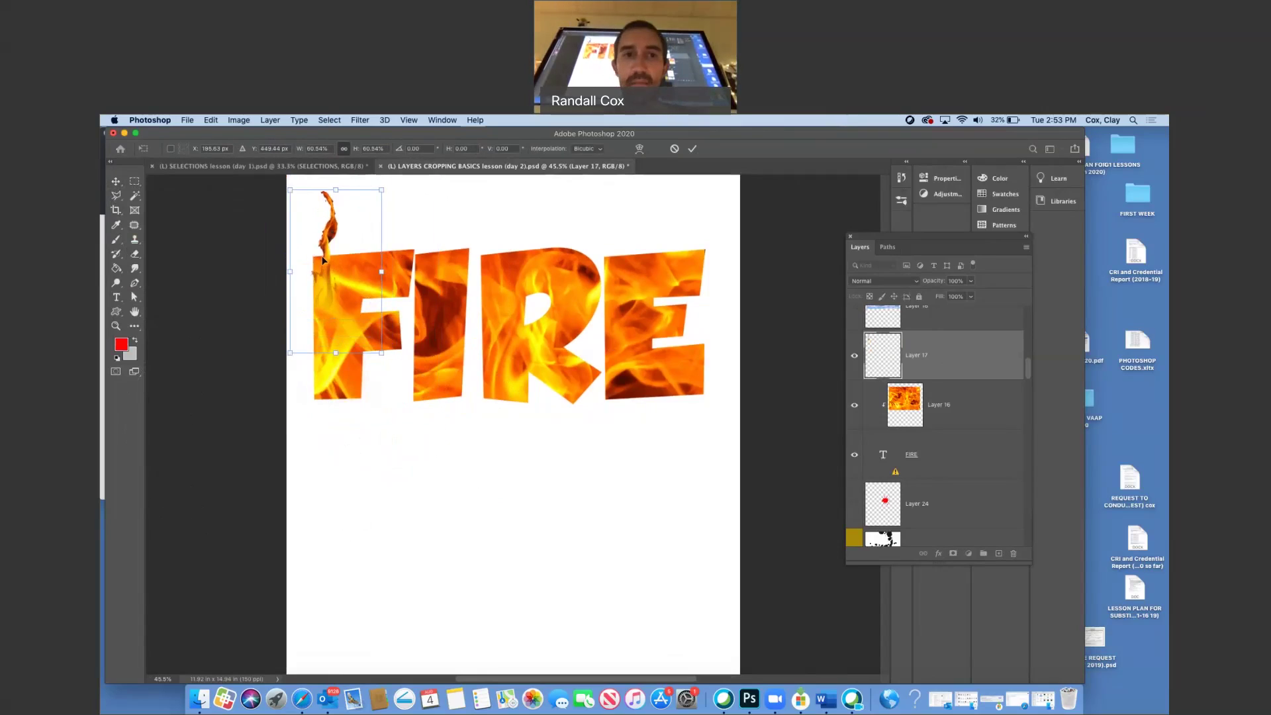
{"action": "key", "text": "Return"}
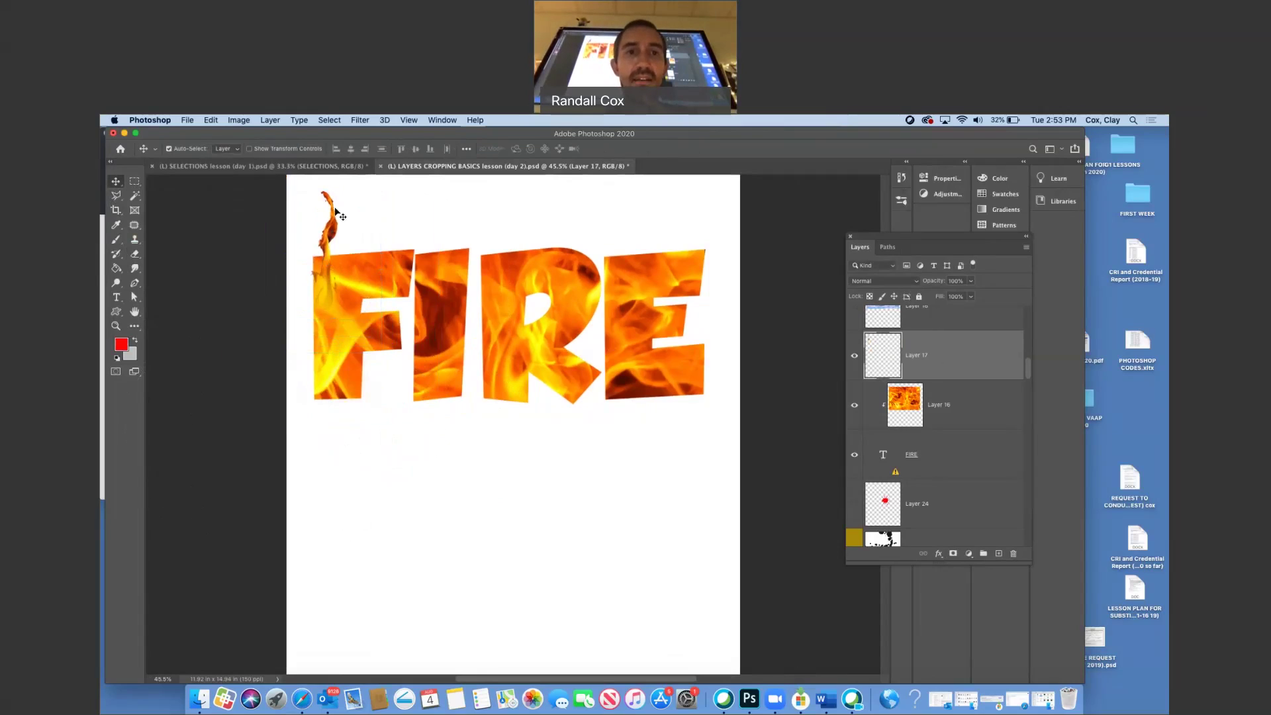
Step: Move the single flame on Layer 17 to the top of the letter R, and hide Layer 17, Layer 16 and the FIRE text layer
{"action": "left_click_drag", "start_coordinate": [347, 218], "coordinate": [577, 225]}
{"action": "left_click_drag", "start_coordinate": [855, 356], "coordinate": [855, 504]}
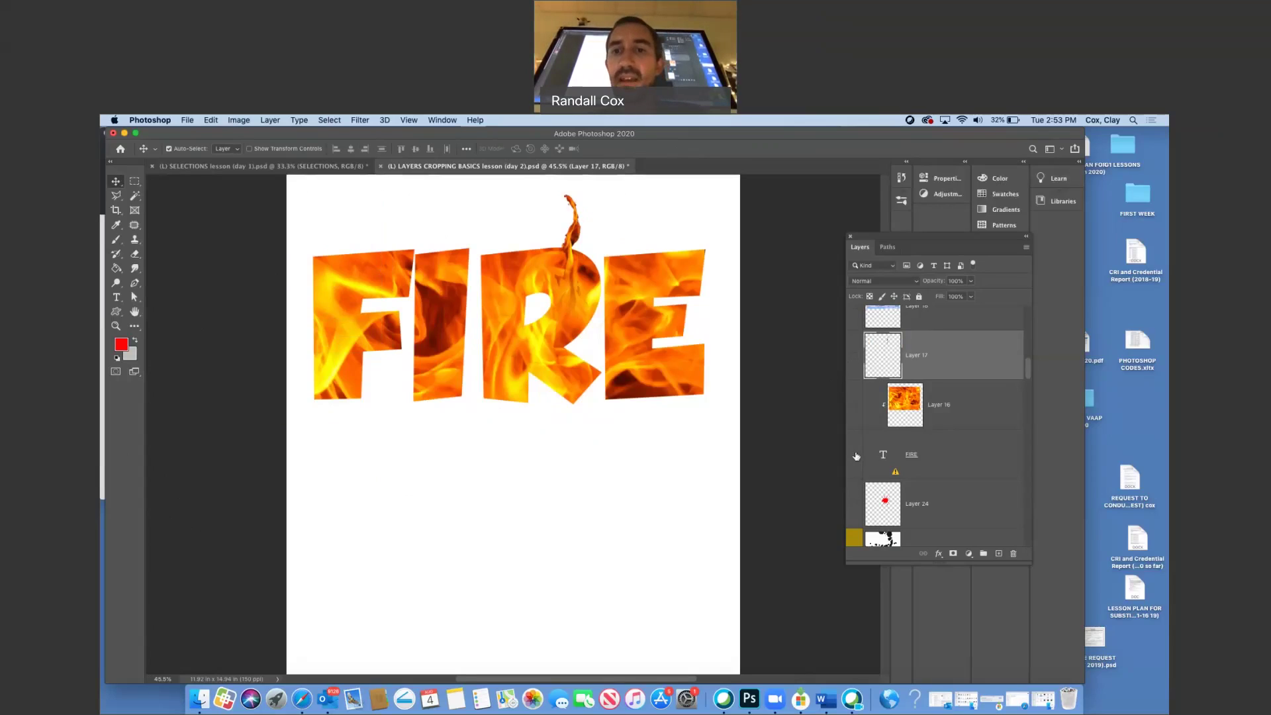
{"action": "scroll", "coordinate": [898, 407], "scroll_direction": "up", "scroll_amount": 2}
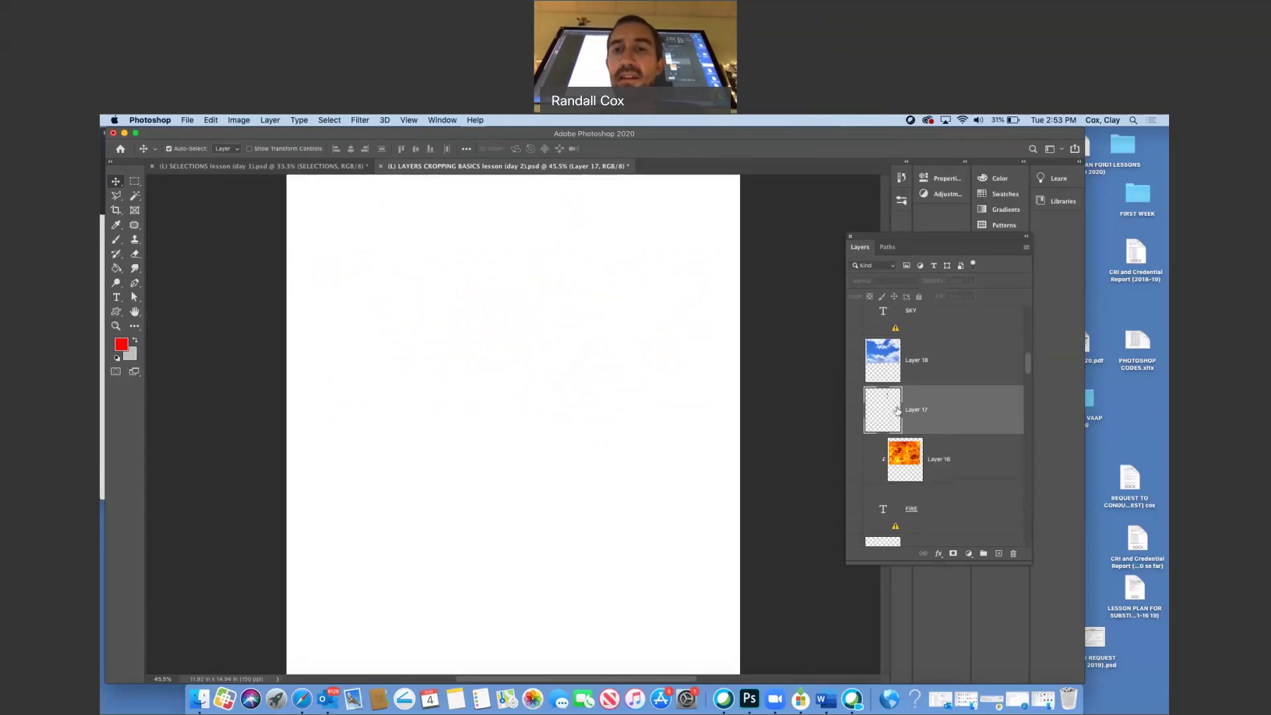
{"action": "scroll", "coordinate": [898, 411], "scroll_direction": "up", "scroll_amount": 3}
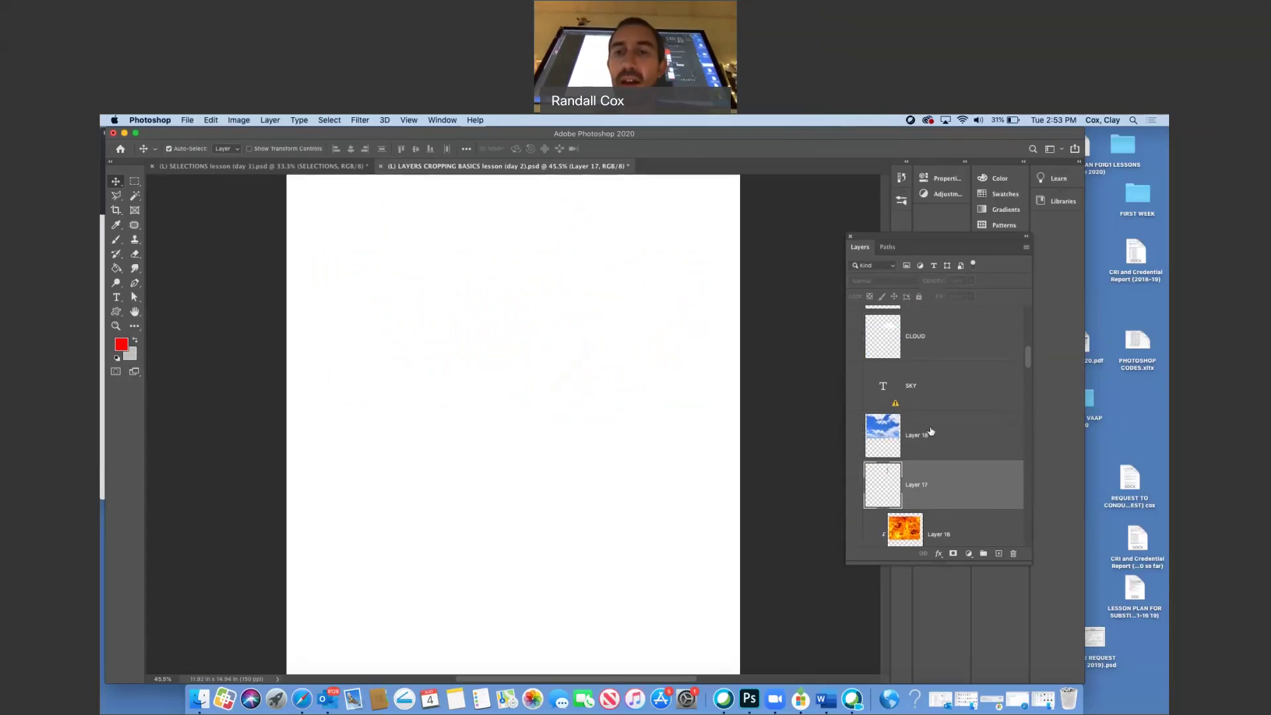
Step: Show the toolbox image on Layer 22, and outline a four-sided selection over its blank area with the Polygonal Lasso
{"action": "scroll", "coordinate": [874, 457], "scroll_direction": "down", "scroll_amount": 10}
{"action": "left_click", "coordinate": [855, 473]}
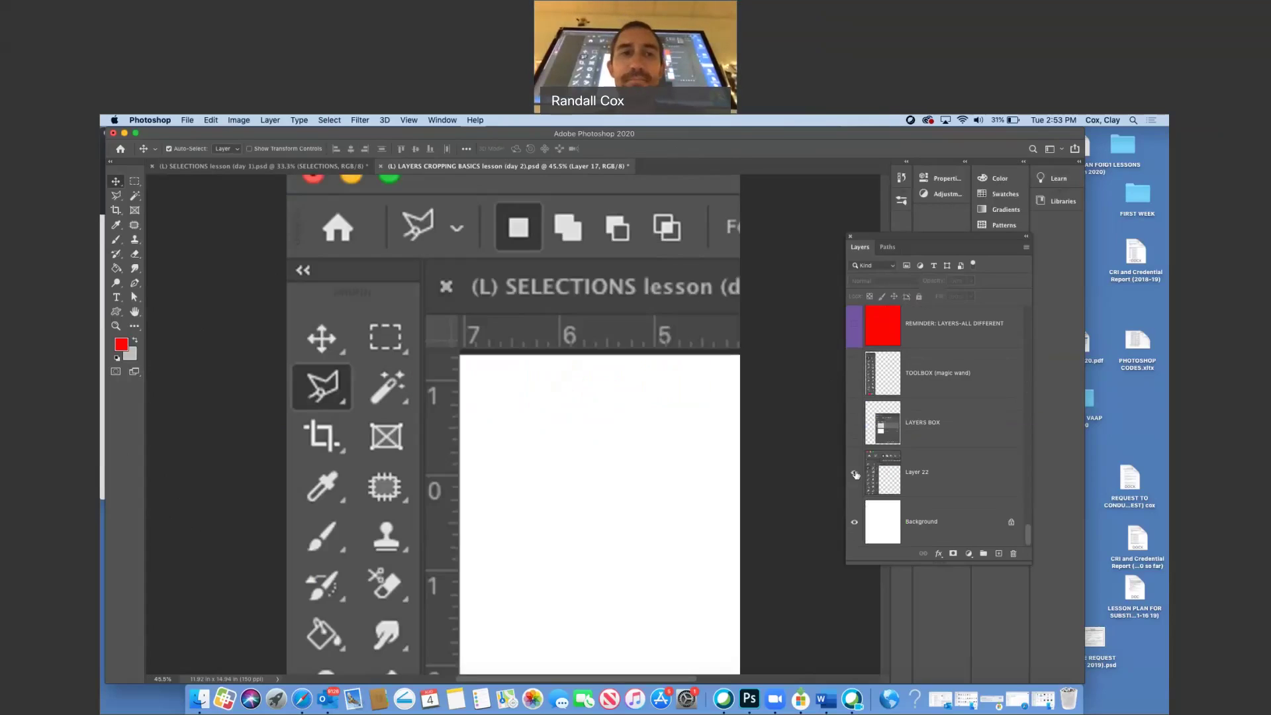
{"action": "left_click", "coordinate": [116, 196]}
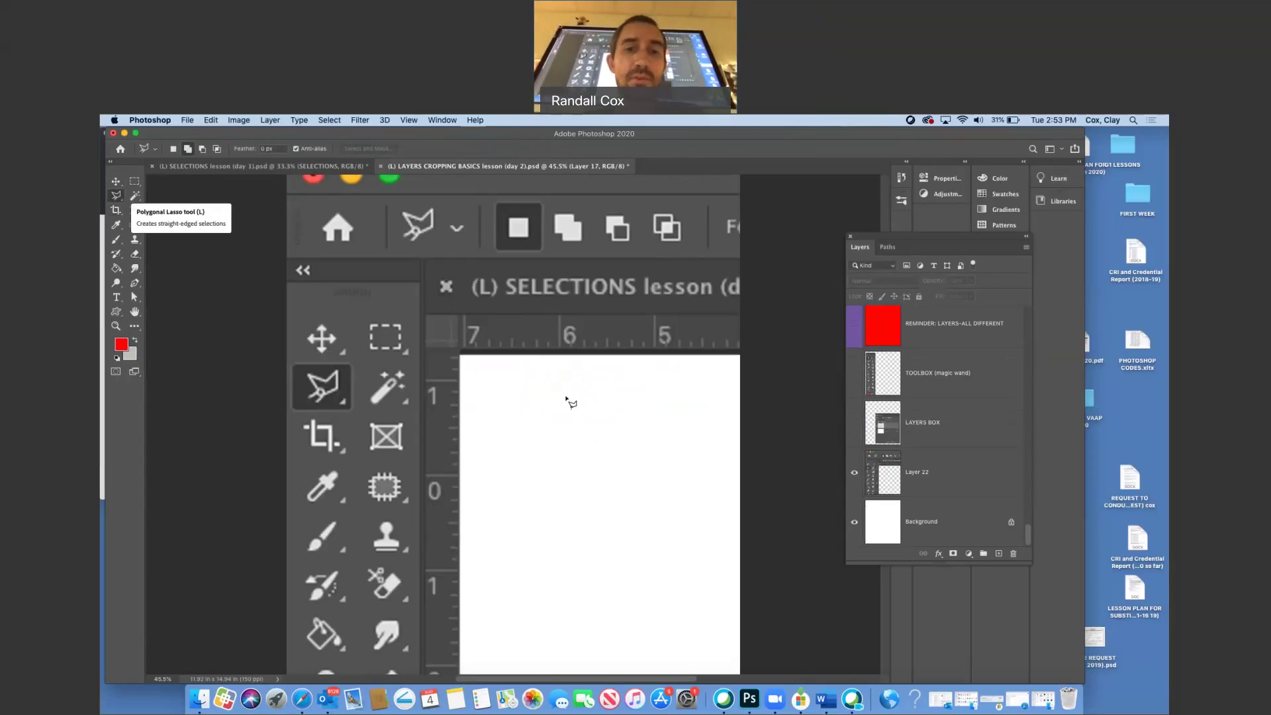
{"action": "left_click", "coordinate": [597, 381]}
{"action": "left_click", "coordinate": [480, 407]}
{"action": "left_click", "coordinate": [537, 523]}
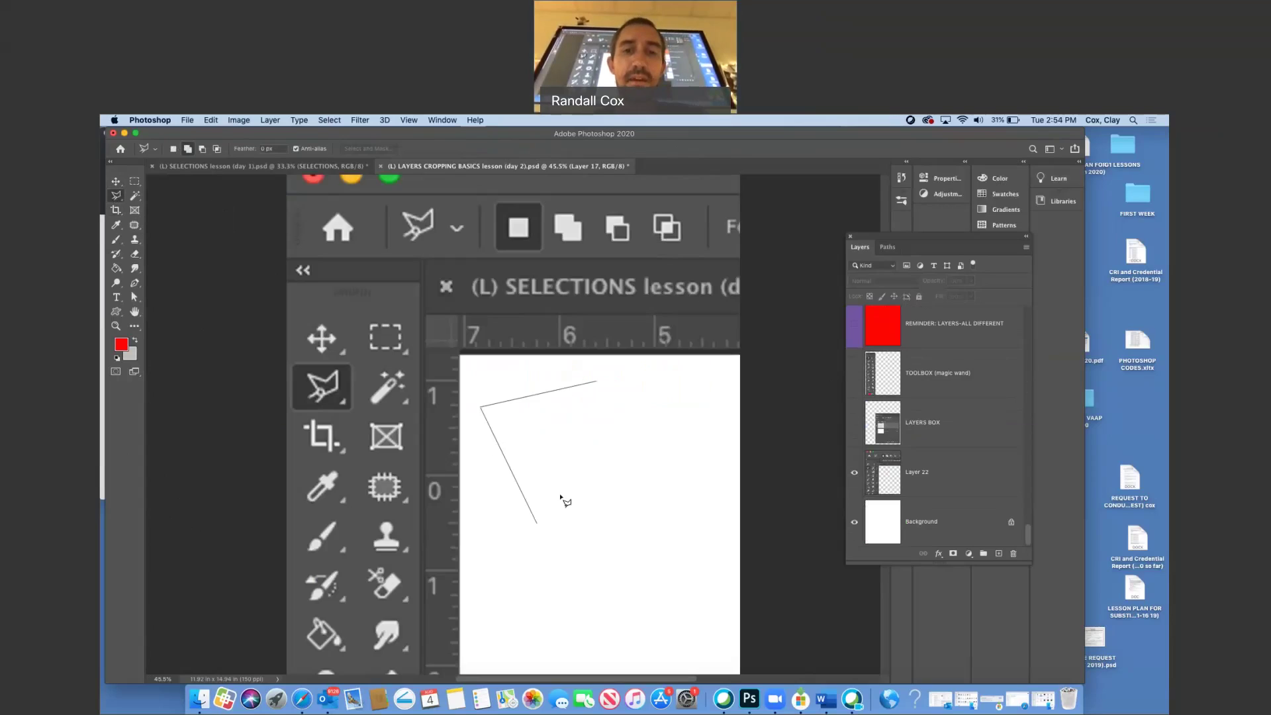
{"action": "double_click", "coordinate": [630, 420]}
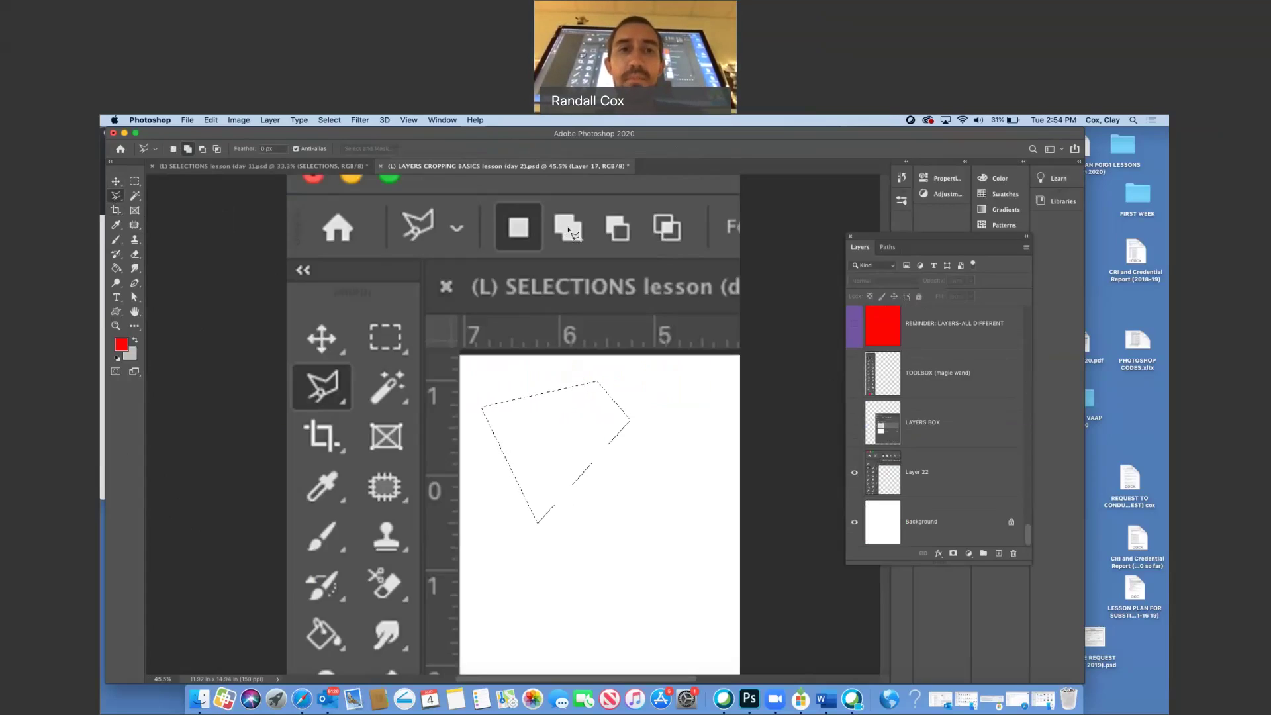
Step: Hide Layer 22, and add a tall pointed shape to the top of the existing selection with the Polygonal Lasso
{"action": "left_click", "coordinate": [855, 456]}
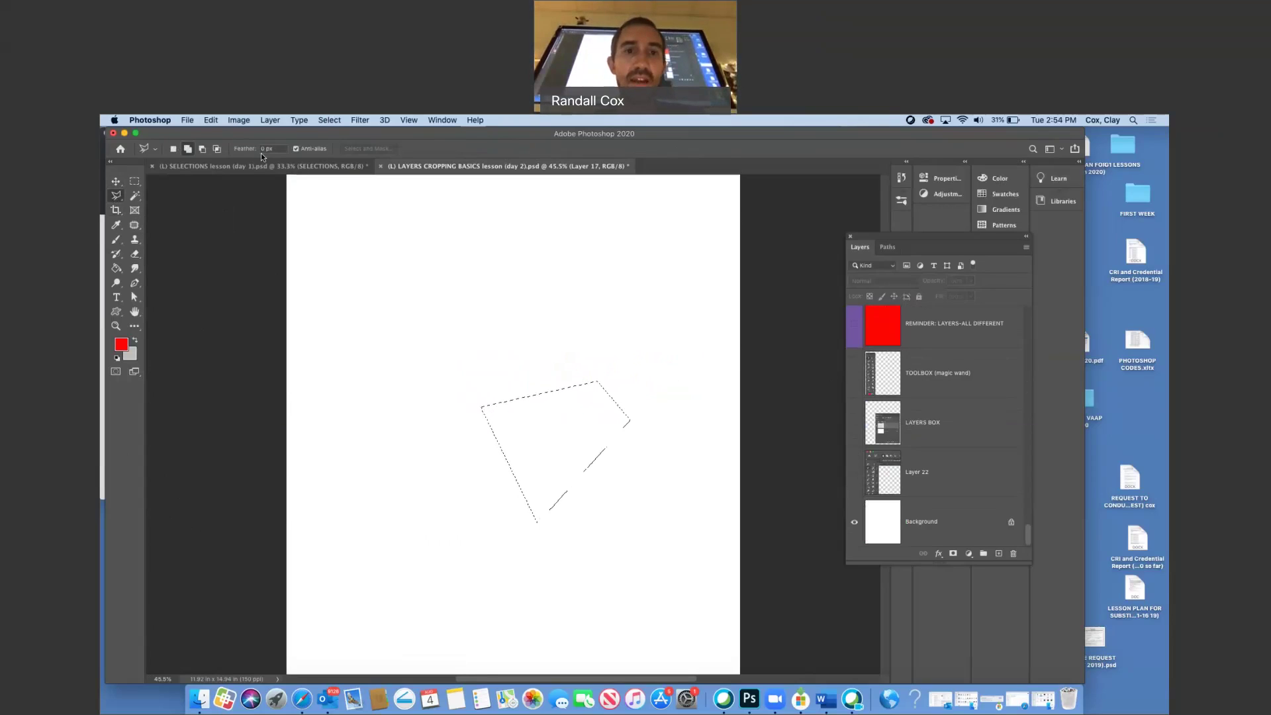
{"action": "left_click", "coordinate": [582, 391]}
{"action": "left_click", "coordinate": [515, 278]}
{"action": "left_click", "coordinate": [515, 467]}
{"action": "double_click", "coordinate": [566, 443]}
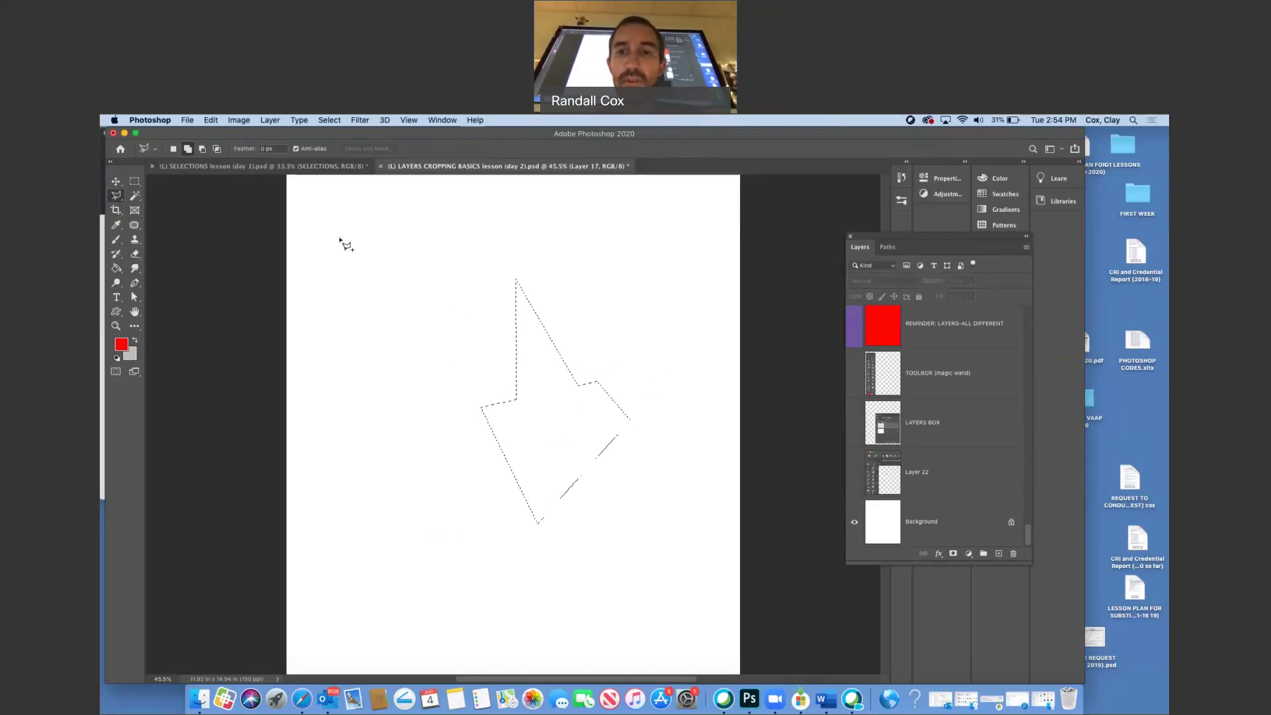
Step: Subtract the tip of the spike from the selection, and subtract the remaining shape by enclosing it with the Polygonal Lasso
{"action": "left_click", "coordinate": [854, 472]}
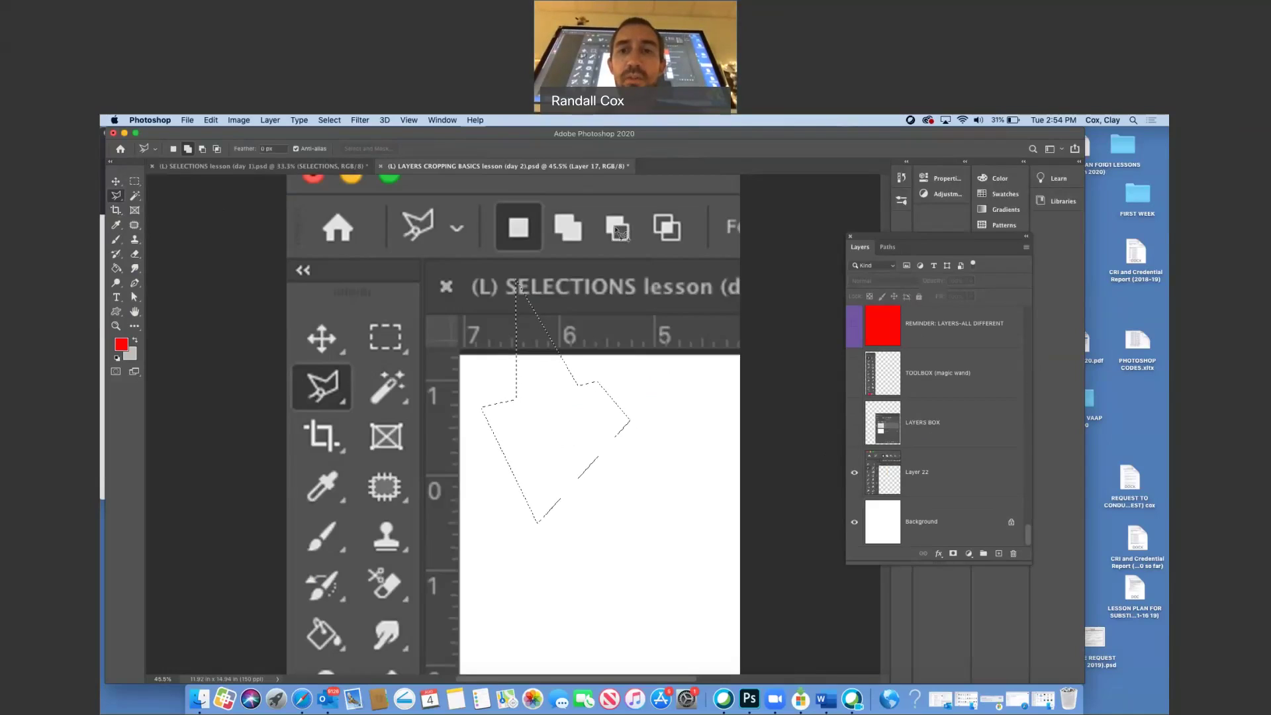
{"action": "left_click", "coordinate": [854, 473]}
{"action": "key", "text": "alt"}
{"action": "mouse_move", "coordinate": [493, 380]}
{"action": "left_mouse_down", "text": "alt"}
{"action": "mouse_move", "coordinate": [472, 205]}
{"action": "mouse_move", "coordinate": [633, 283]}
{"action": "mouse_move", "coordinate": [636, 327]}
{"action": "left_mouse_up", "text": "alt"}
{"action": "mouse_move", "coordinate": [525, 333]}
{"action": "left_mouse_down", "text": "alt"}
{"action": "mouse_move", "coordinate": [439, 492]}
{"action": "mouse_move", "coordinate": [521, 562]}
{"action": "mouse_move", "coordinate": [655, 508]}
{"action": "mouse_move", "coordinate": [689, 380]}
{"action": "left_mouse_up", "text": "alt"}
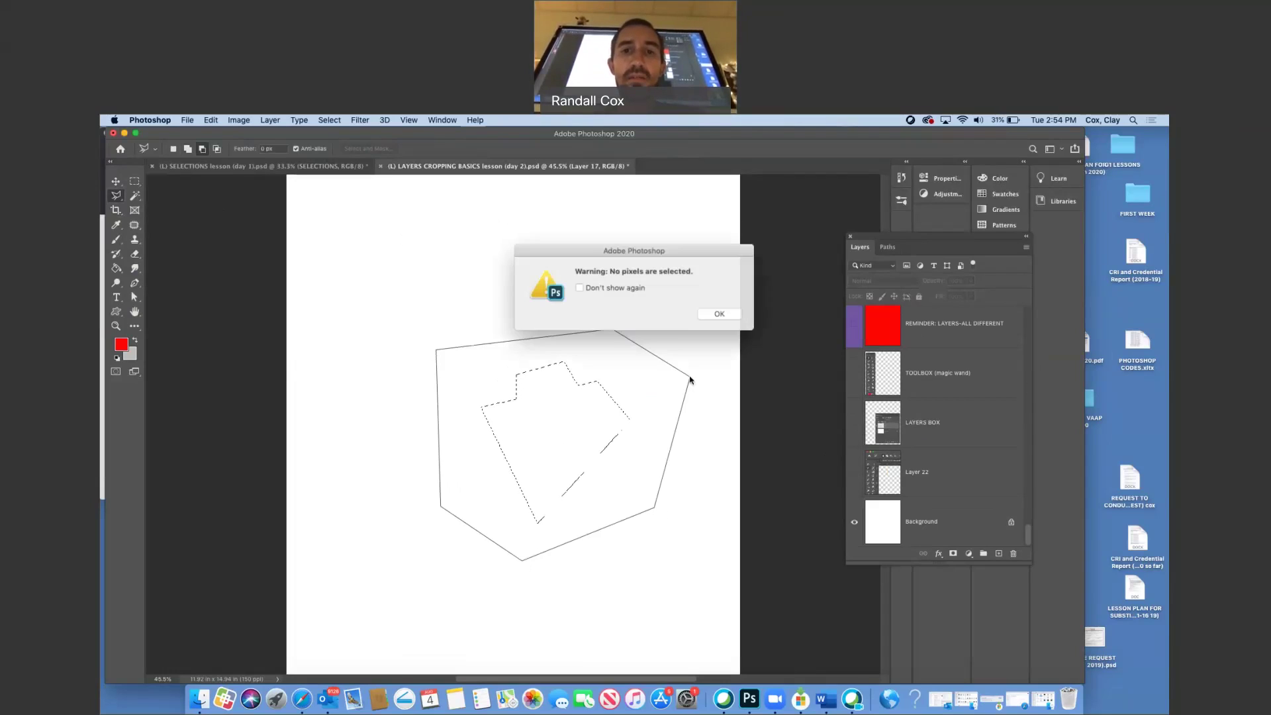
{"action": "left_click", "coordinate": [705, 315]}
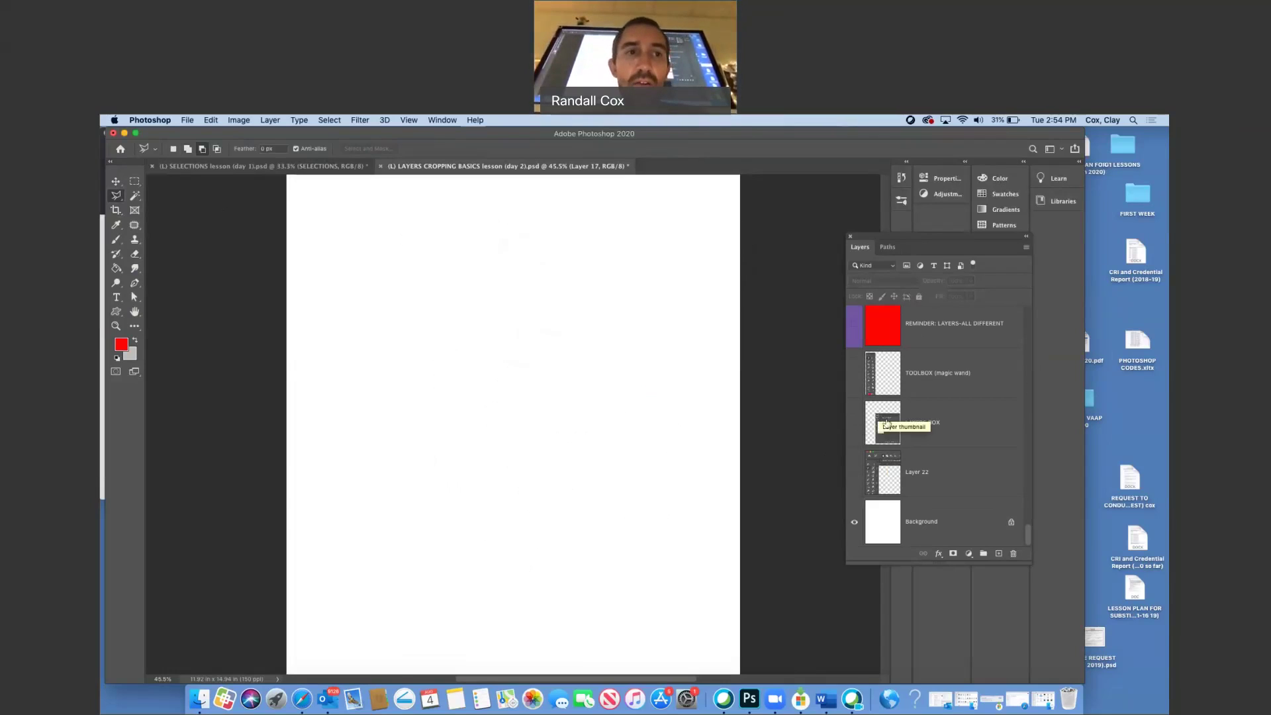
Step: Show the black-and-white portrait of the woman above the REMINDER: SELECTIONS layer, and select her face with the Magic Wand
{"action": "key", "text": "w"}
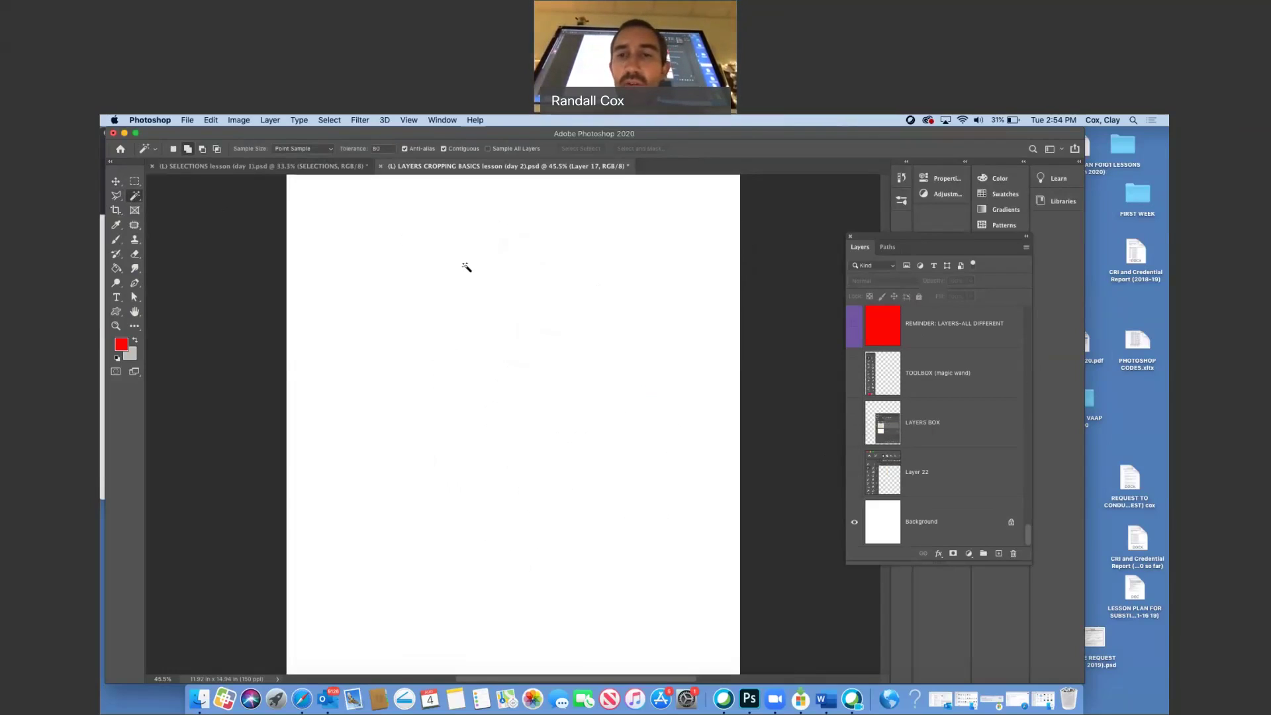
{"action": "scroll", "coordinate": [945, 431], "scroll_direction": "up", "scroll_amount": 10}
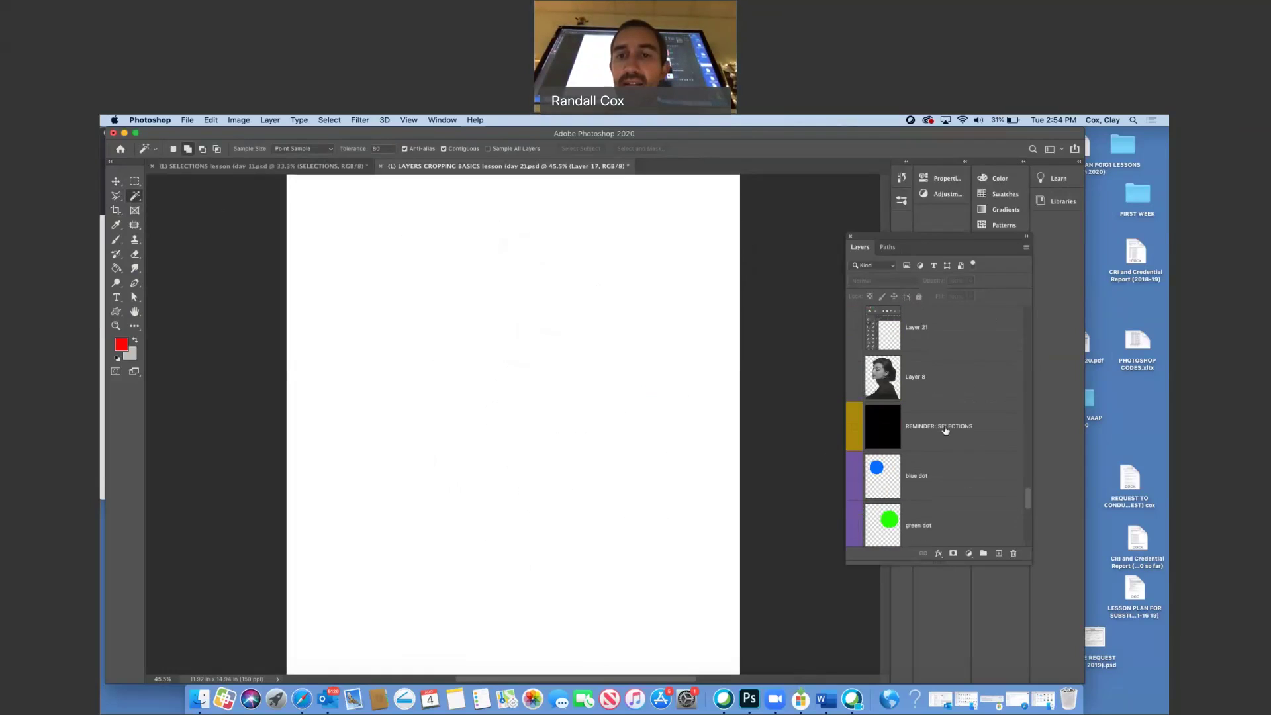
{"action": "scroll", "coordinate": [945, 430], "scroll_direction": "up", "scroll_amount": 2}
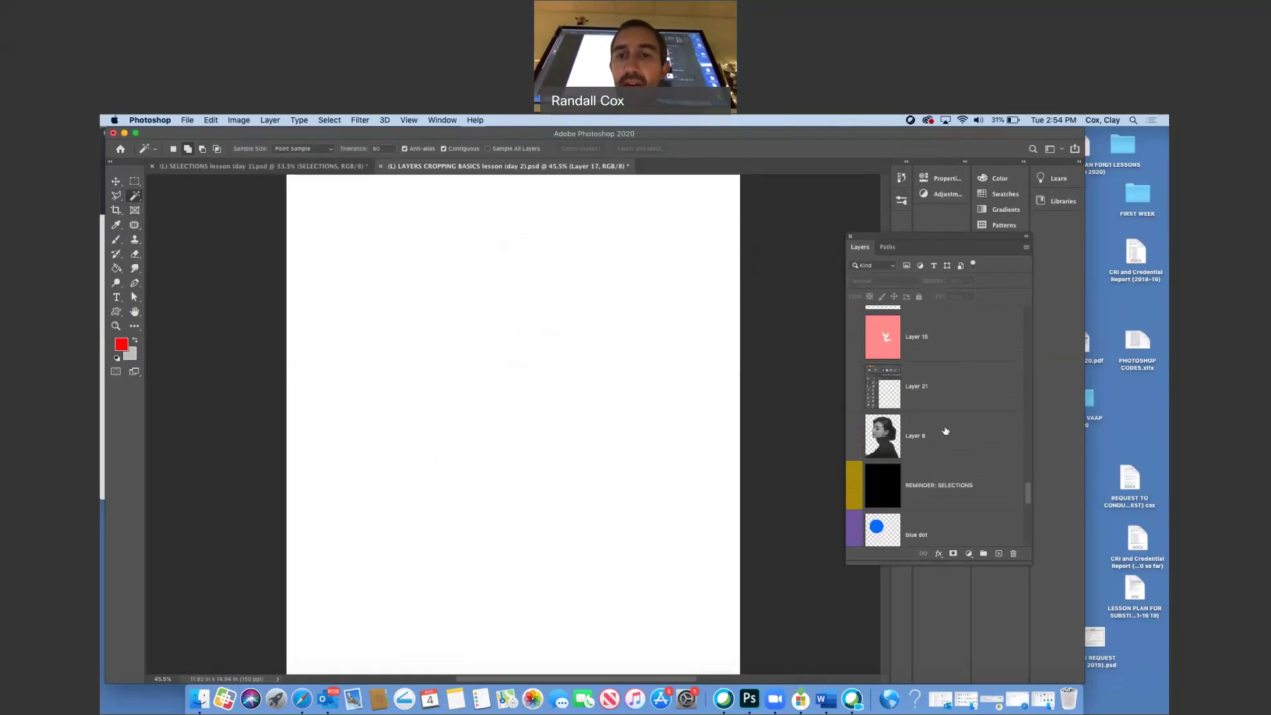
{"action": "left_click", "coordinate": [854, 437]}
{"action": "left_click", "coordinate": [911, 438]}
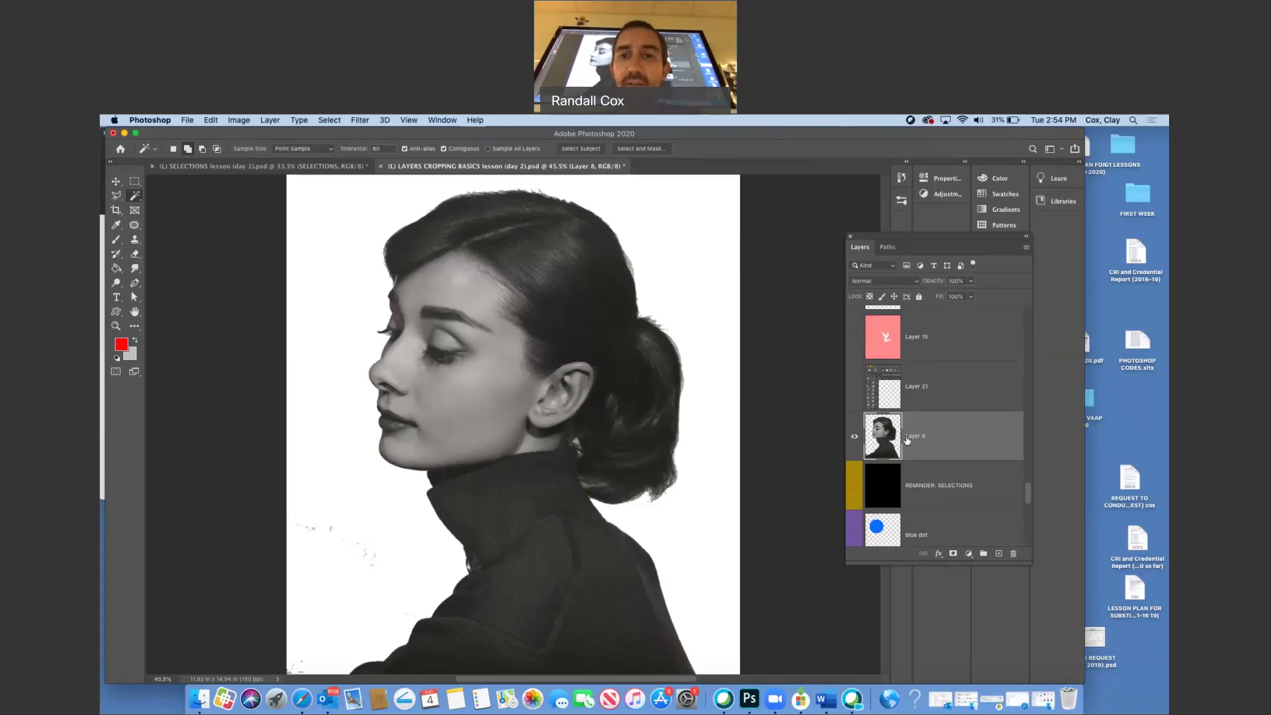
{"action": "left_click", "coordinate": [472, 390]}
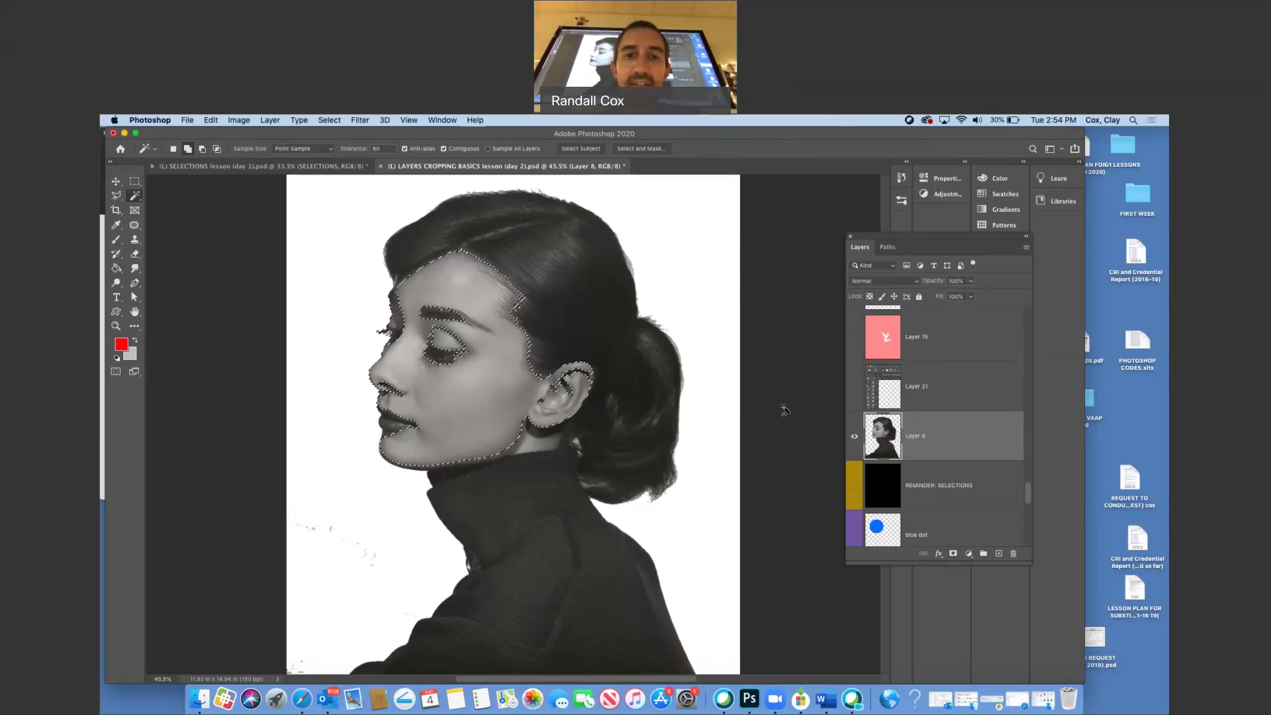
{"action": "left_click", "coordinate": [855, 436]}
{"action": "left_click", "coordinate": [855, 436]}
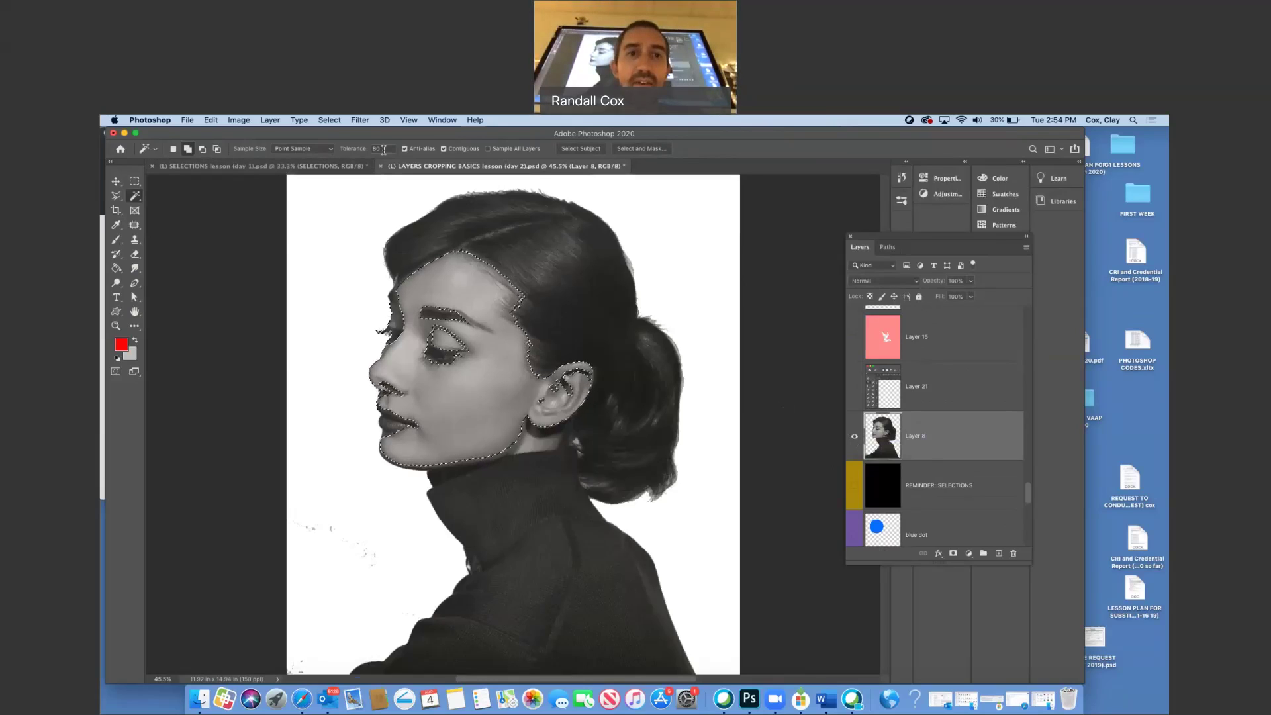
Step: Set the Magic Wand tolerance to 20, reselect the woman's cheek, and toggle the portrait off and on to check the selection
{"action": "double_click", "coordinate": [383, 149]}
{"action": "type", "text": "20"}
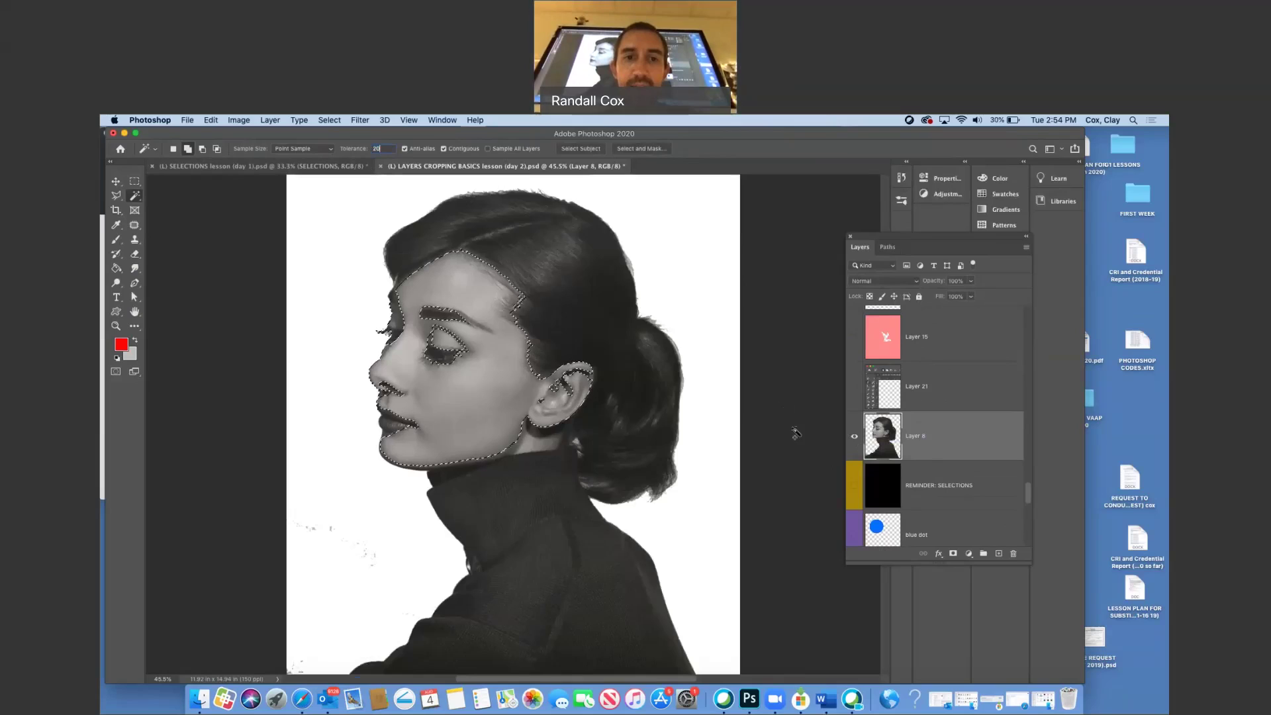
{"action": "key", "text": "Return"}
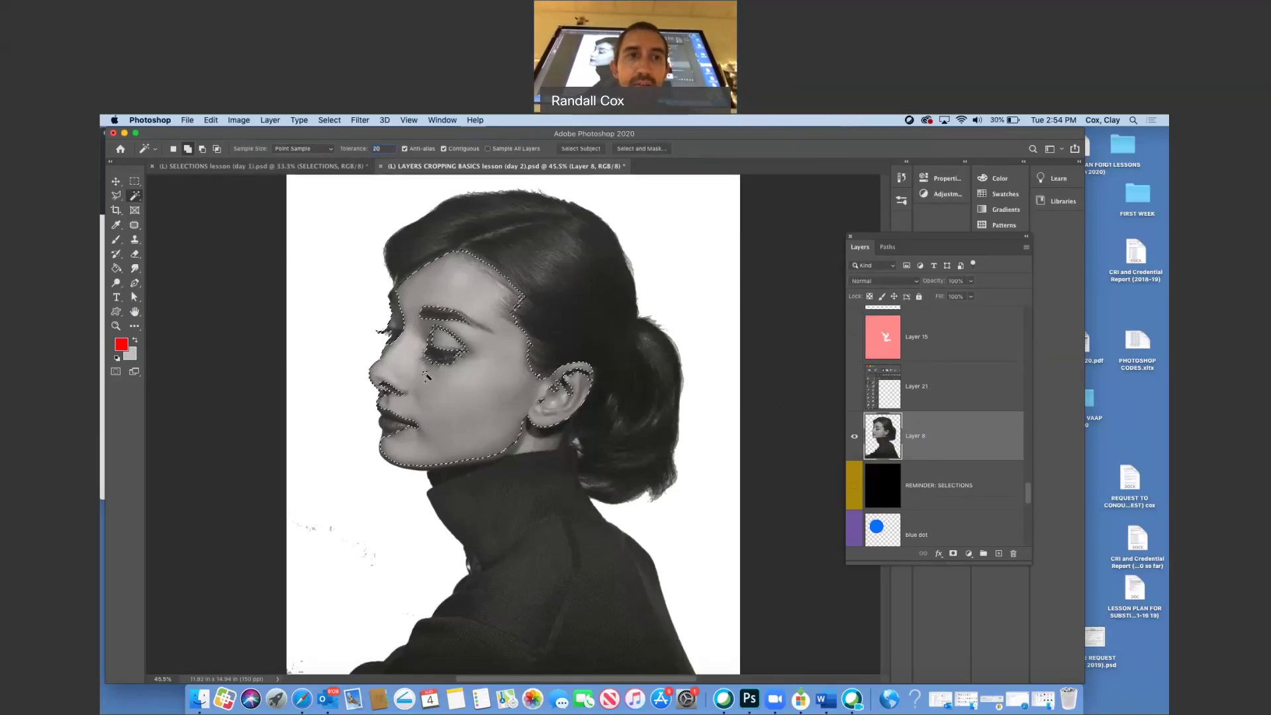
{"action": "left_click", "coordinate": [462, 385]}
{"action": "left_click", "coordinate": [862, 443]}
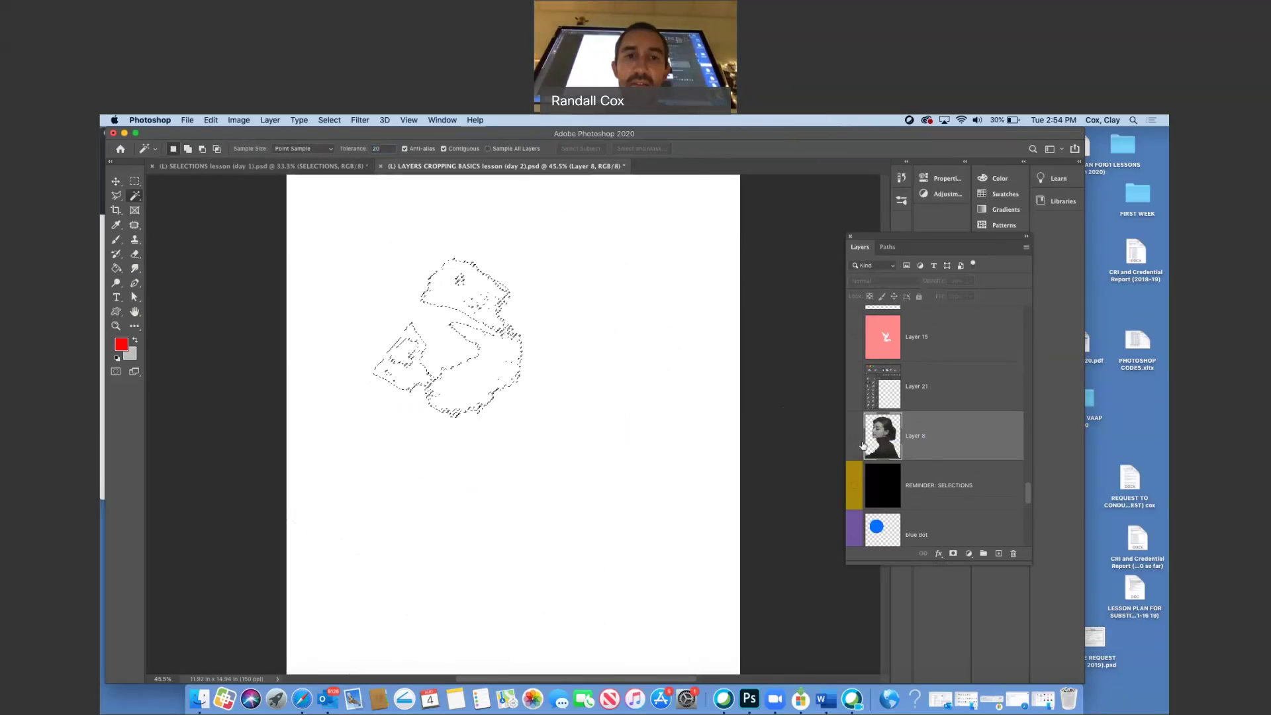
{"action": "left_click", "coordinate": [862, 444]}
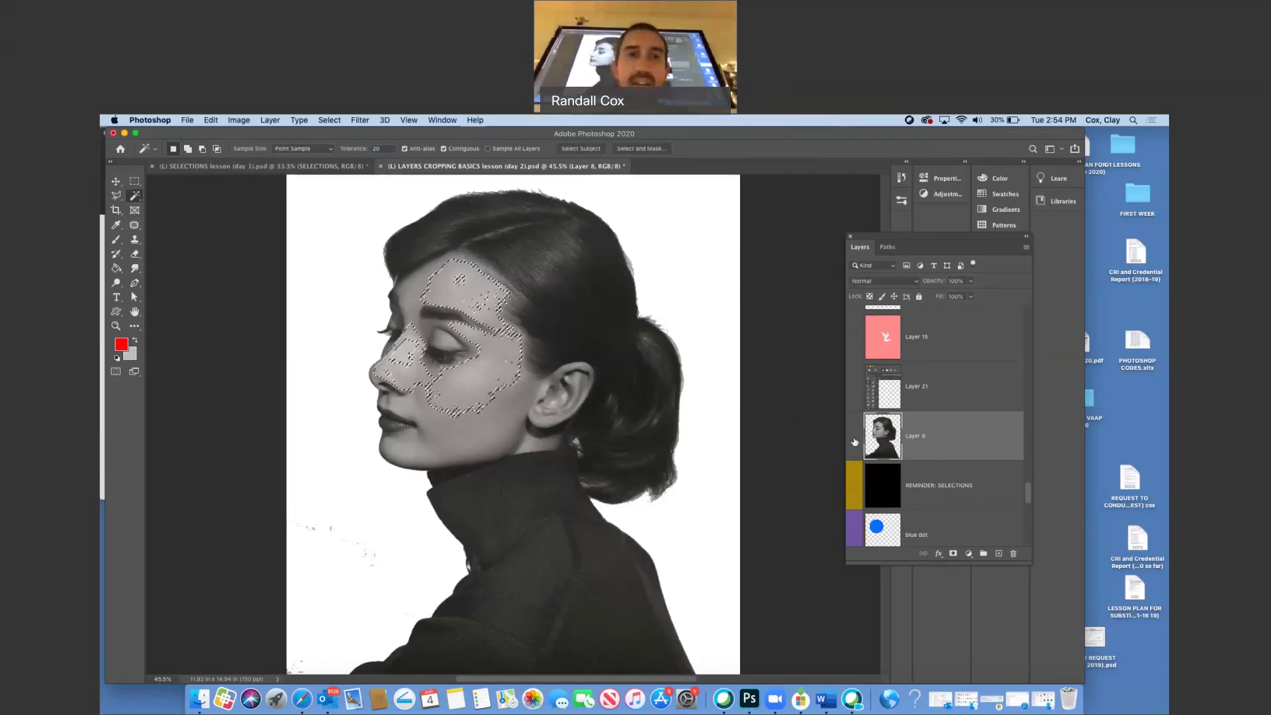
Step: Set the Magic Wand tolerance to 200, select the woman's whole figure, and hide the portrait layer
{"action": "left_click", "coordinate": [383, 150]}
{"action": "type", "text": "0"}
{"action": "left_click", "coordinate": [464, 374]}
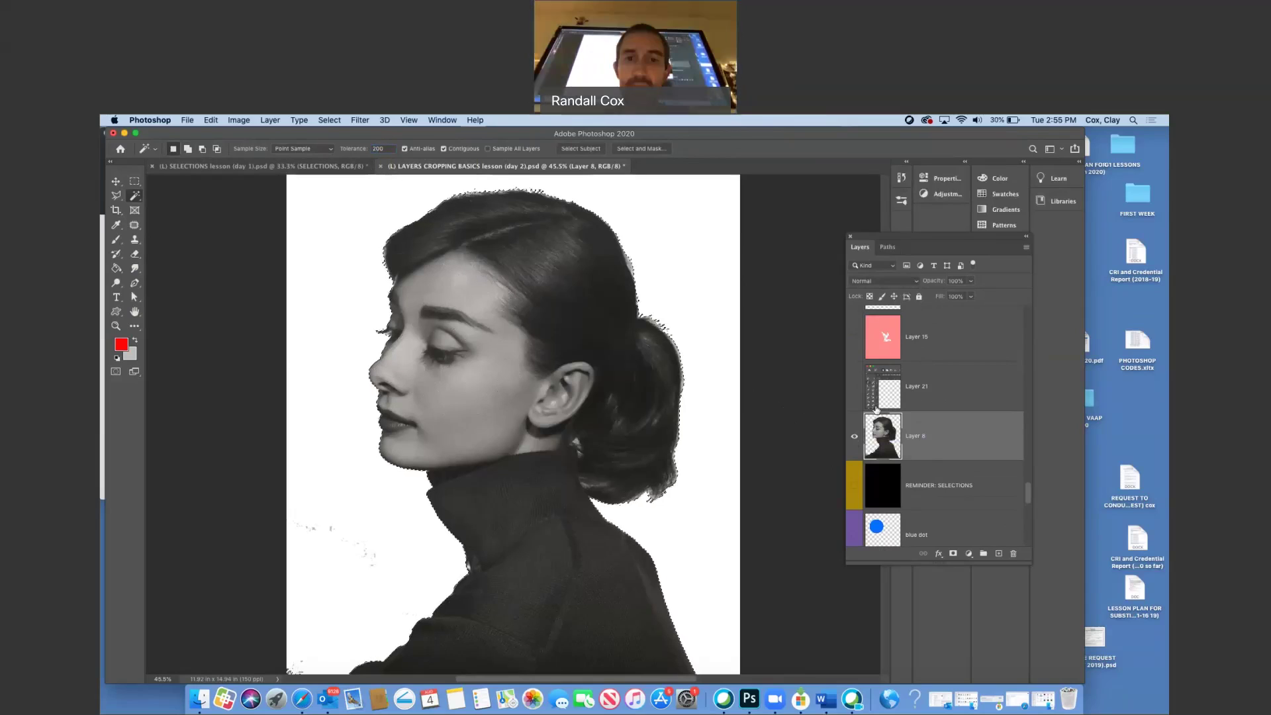
{"action": "left_click", "coordinate": [854, 436]}
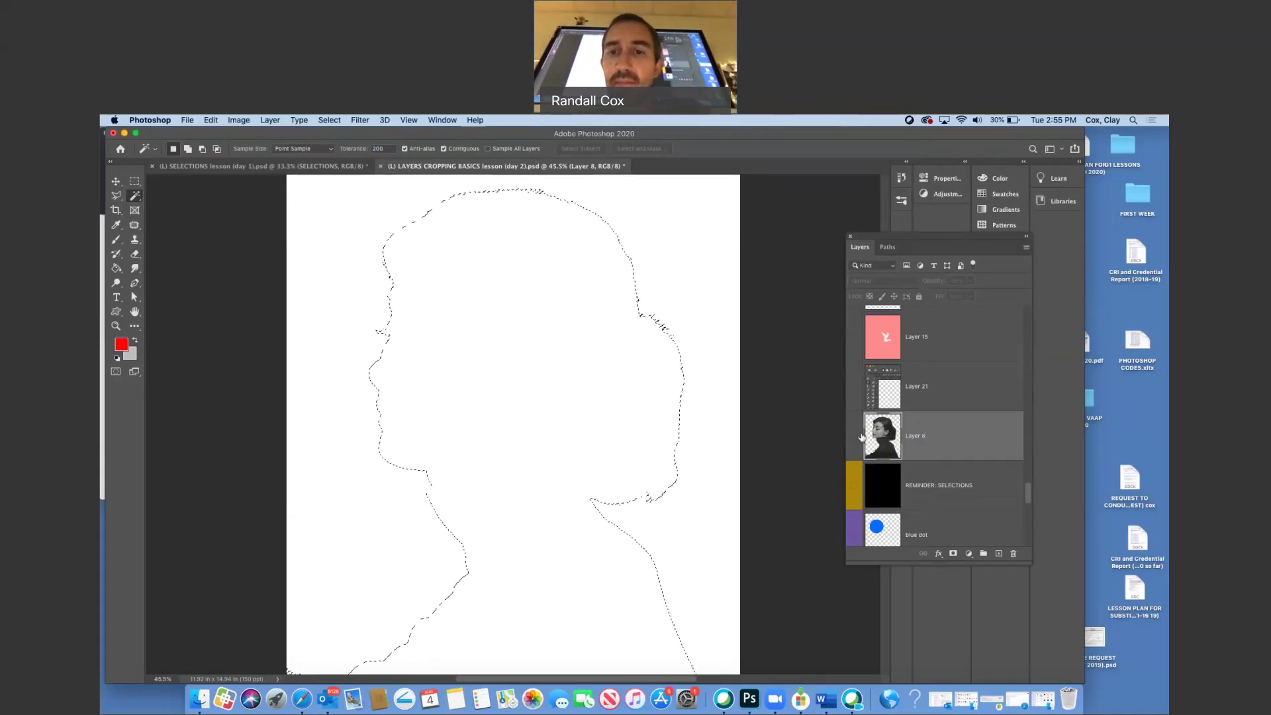
Step: Clear the silhouette selection, and show and activate Layer 5 with the man in front of a brick wall
{"action": "scroll", "coordinate": [914, 440], "scroll_direction": "up", "scroll_amount": 3}
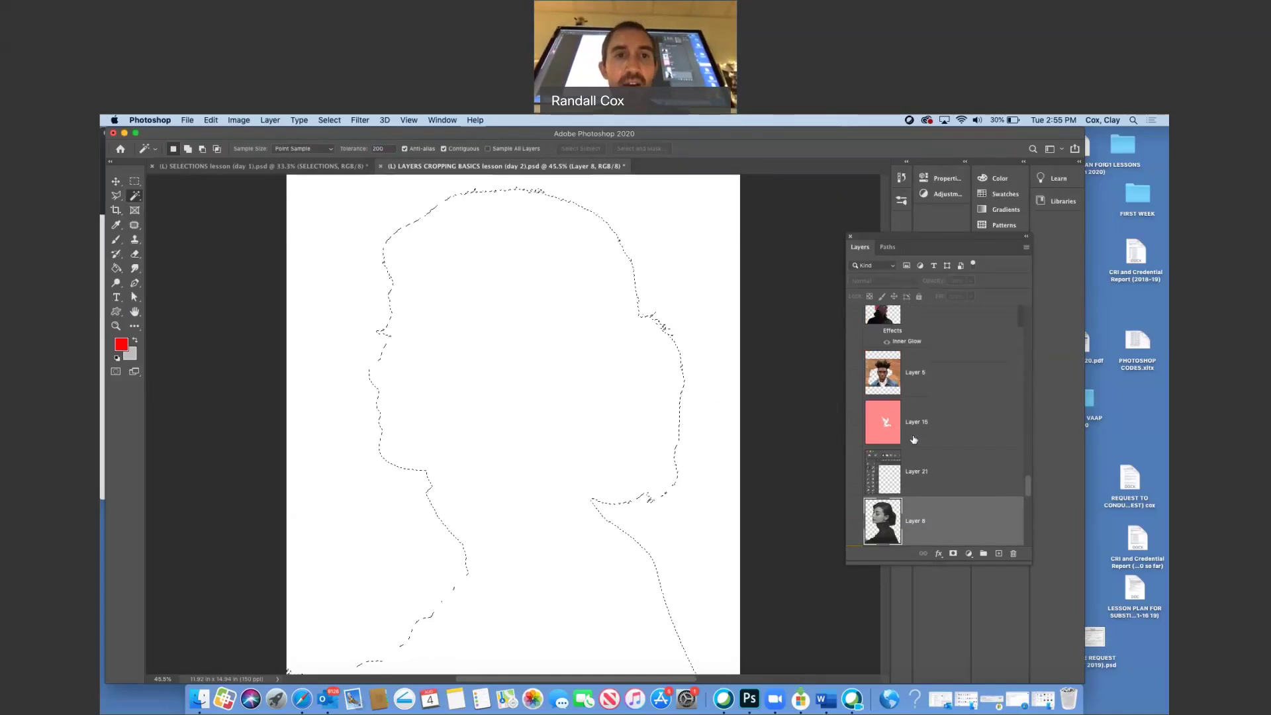
{"action": "left_click", "coordinate": [331, 120]}
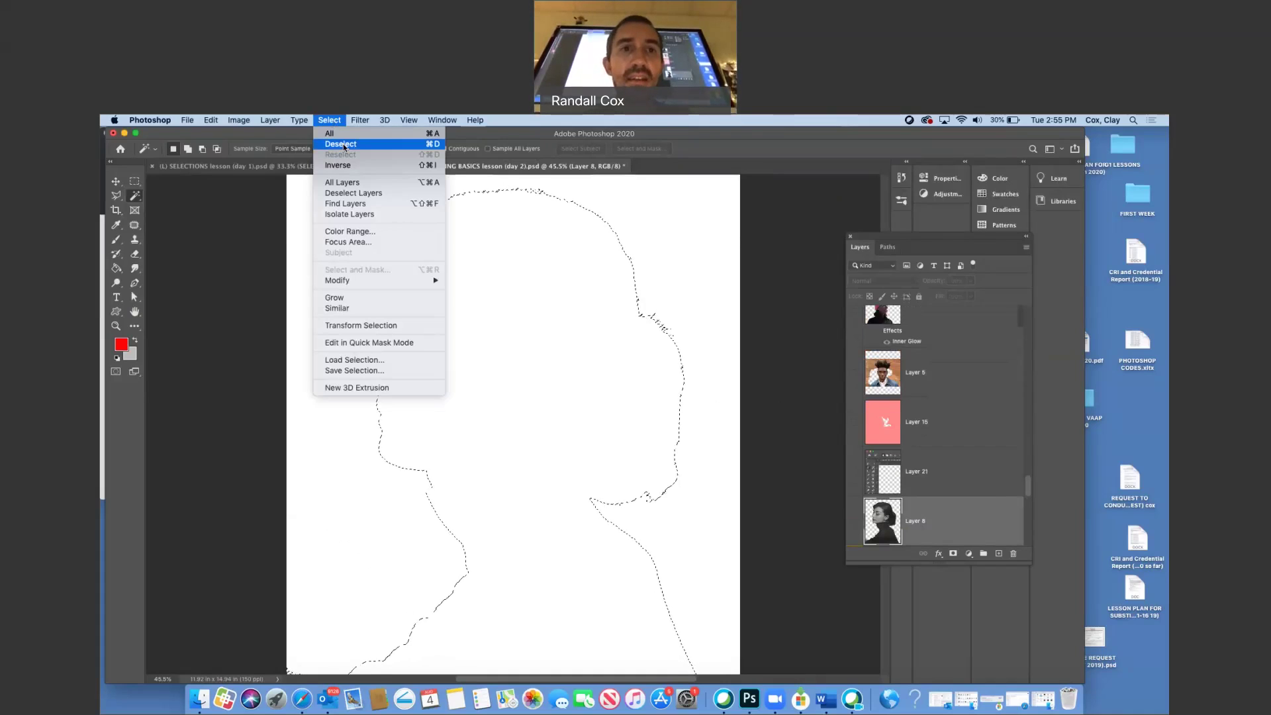
{"action": "left_click", "coordinate": [378, 145]}
{"action": "scroll", "coordinate": [934, 377], "scroll_direction": "up", "scroll_amount": 2}
{"action": "scroll", "coordinate": [933, 377], "scroll_direction": "up", "scroll_amount": 2}
{"action": "scroll", "coordinate": [933, 377], "scroll_direction": "down", "scroll_amount": 1}
{"action": "left_click", "coordinate": [855, 456]}
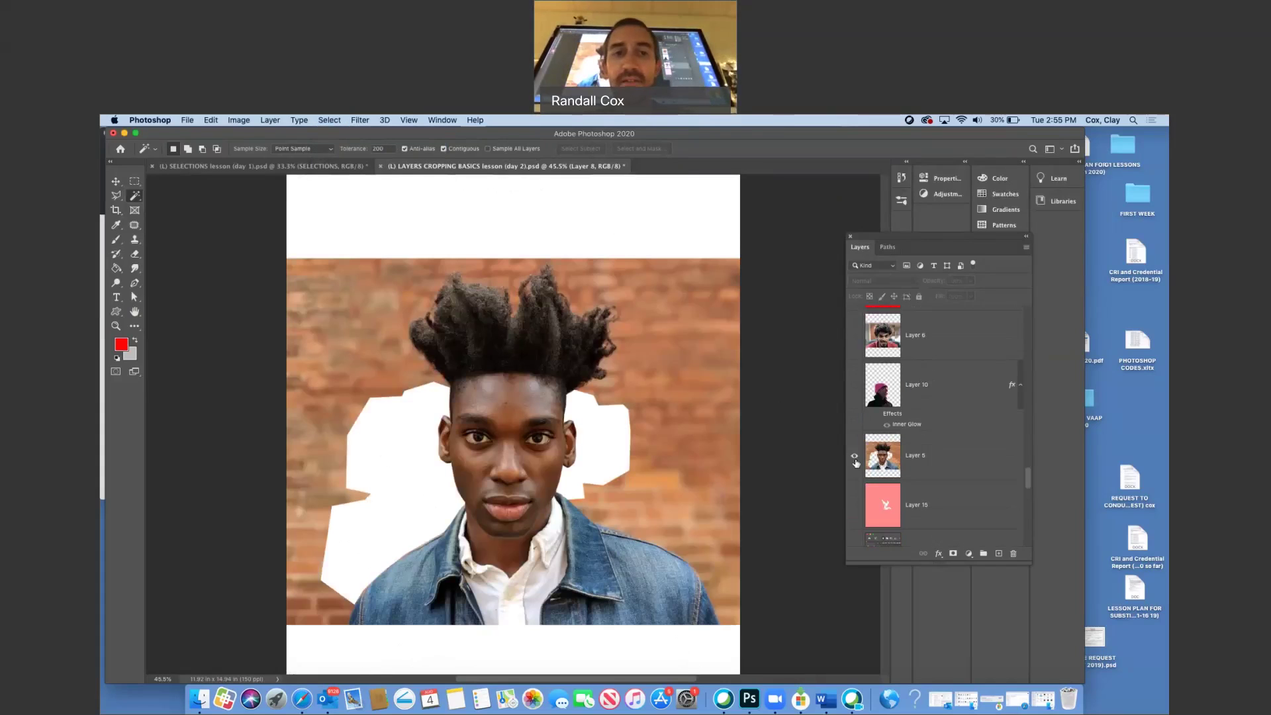
{"action": "left_click", "coordinate": [913, 466]}
Step: Trace the brick area along the denim collar and shoulder on Layer 5 with the Polygonal Lasso, and delete it
{"action": "key", "text": "z"}
{"action": "left_click_drag", "start_coordinate": [571, 524], "coordinate": [577, 496]}
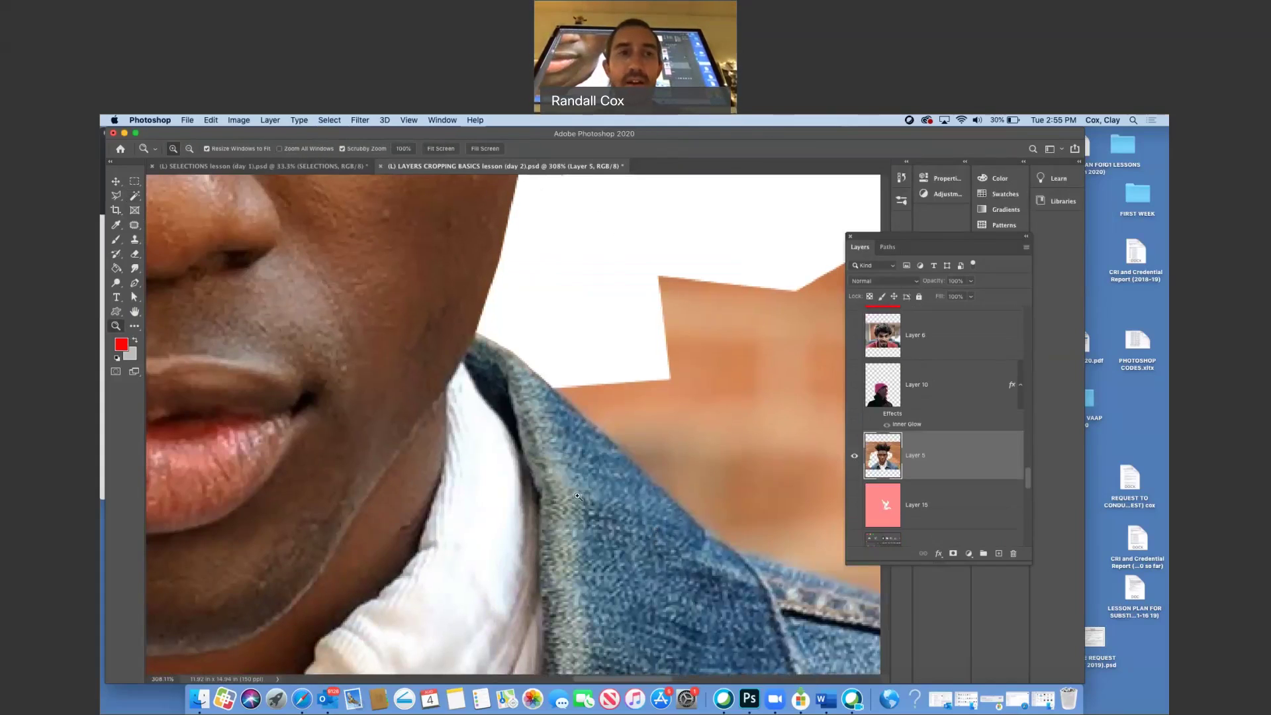
{"action": "key", "text": "l"}
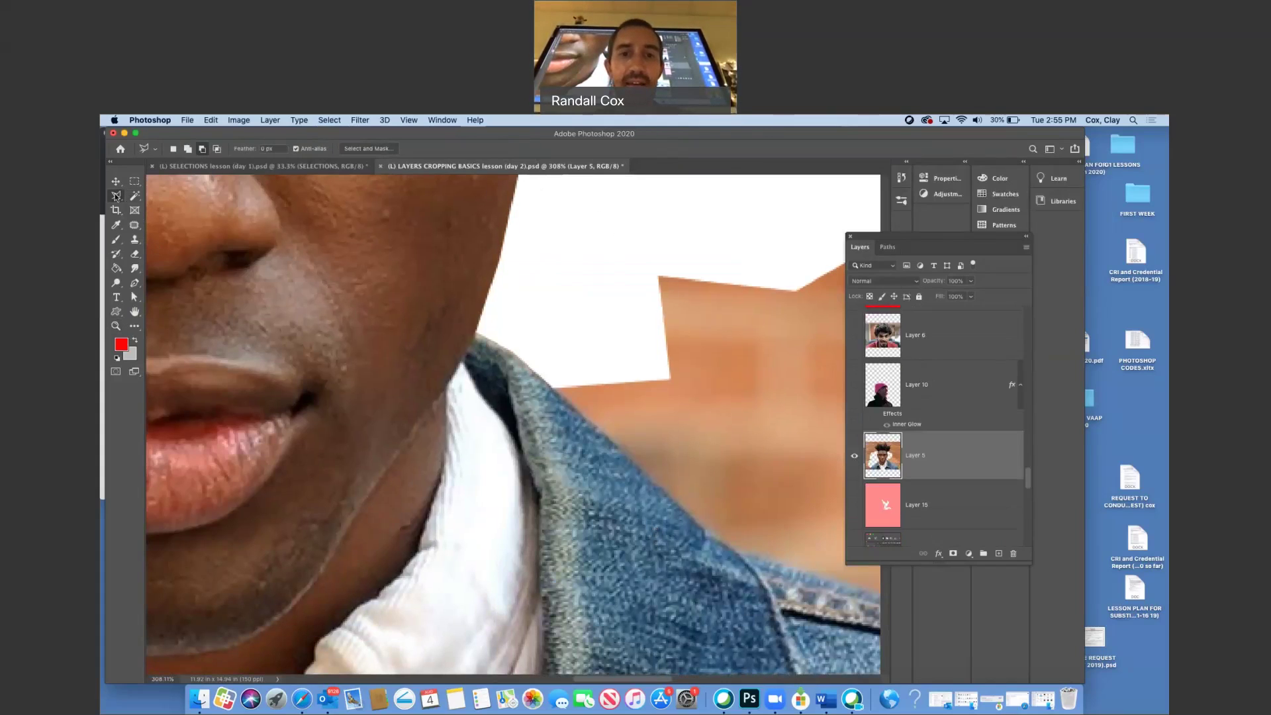
{"action": "left_click", "coordinate": [550, 386]}
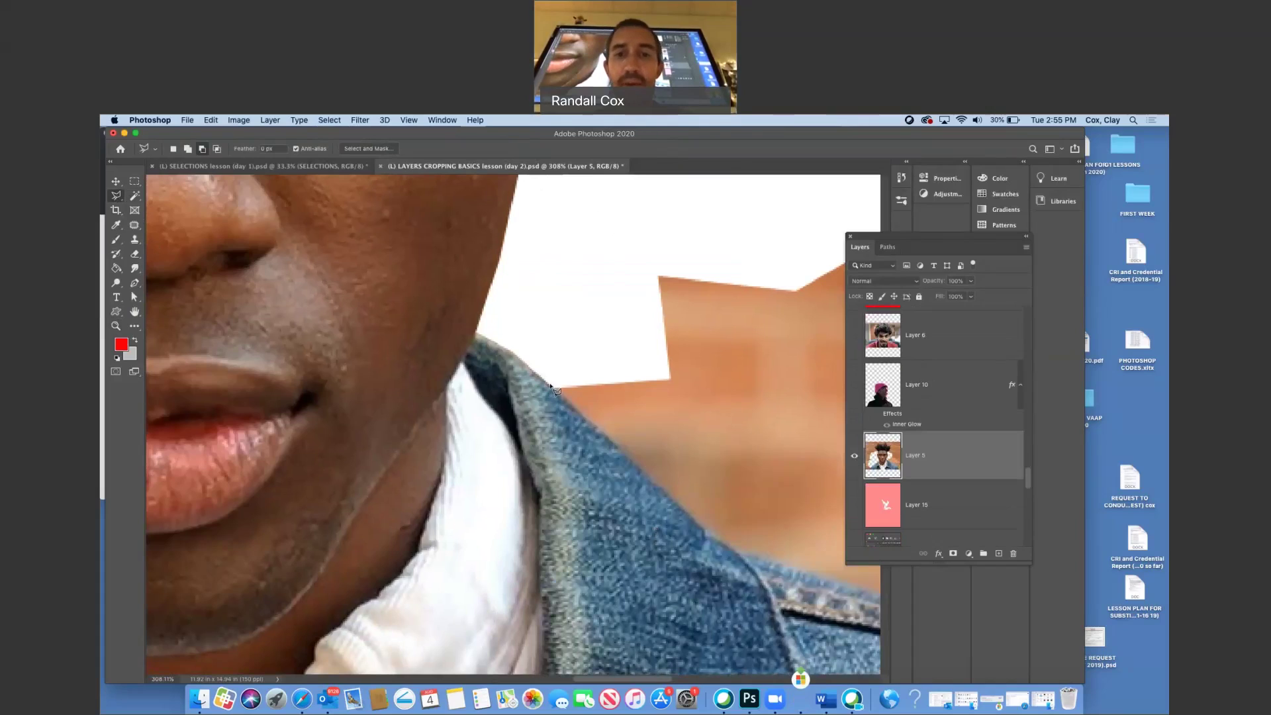
{"action": "left_click", "coordinate": [704, 527]}
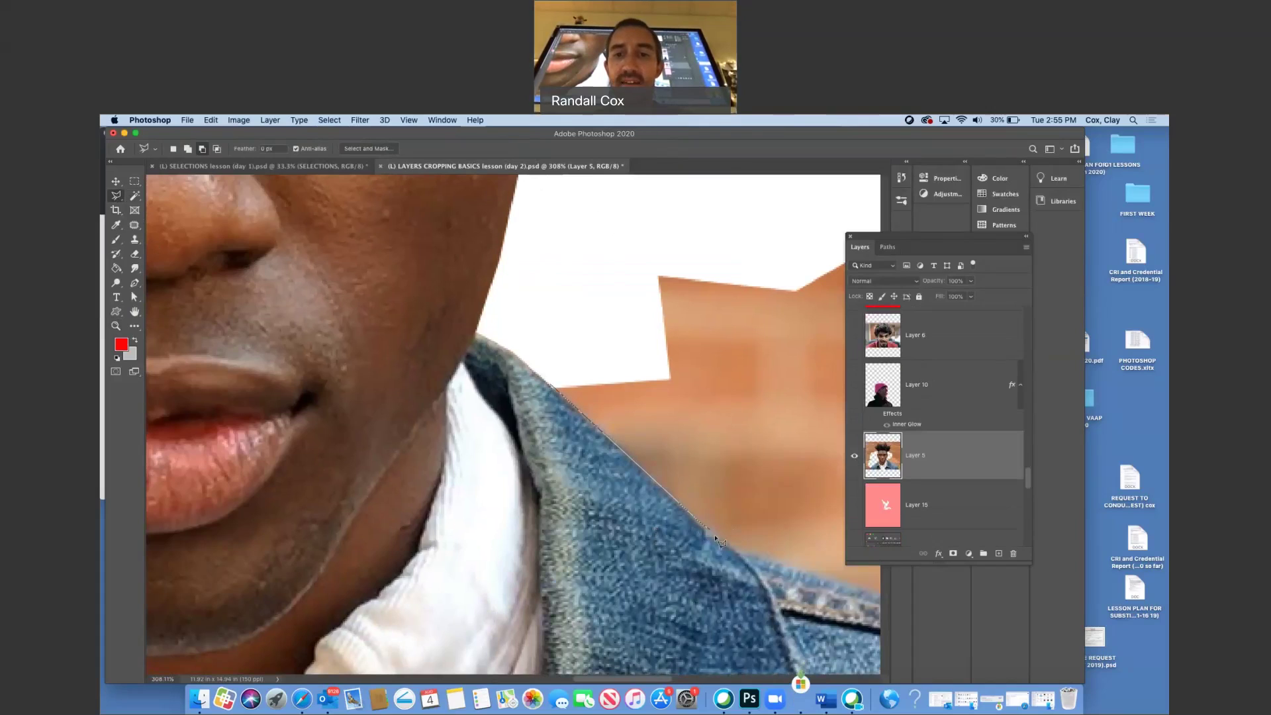
{"action": "left_click", "coordinate": [747, 552]}
{"action": "left_click", "coordinate": [813, 571]}
{"action": "left_click", "coordinate": [791, 295]}
{"action": "left_click", "coordinate": [748, 231]}
{"action": "left_click", "coordinate": [606, 238]}
{"action": "left_click", "coordinate": [567, 275]}
{"action": "double_click", "coordinate": [555, 289]}
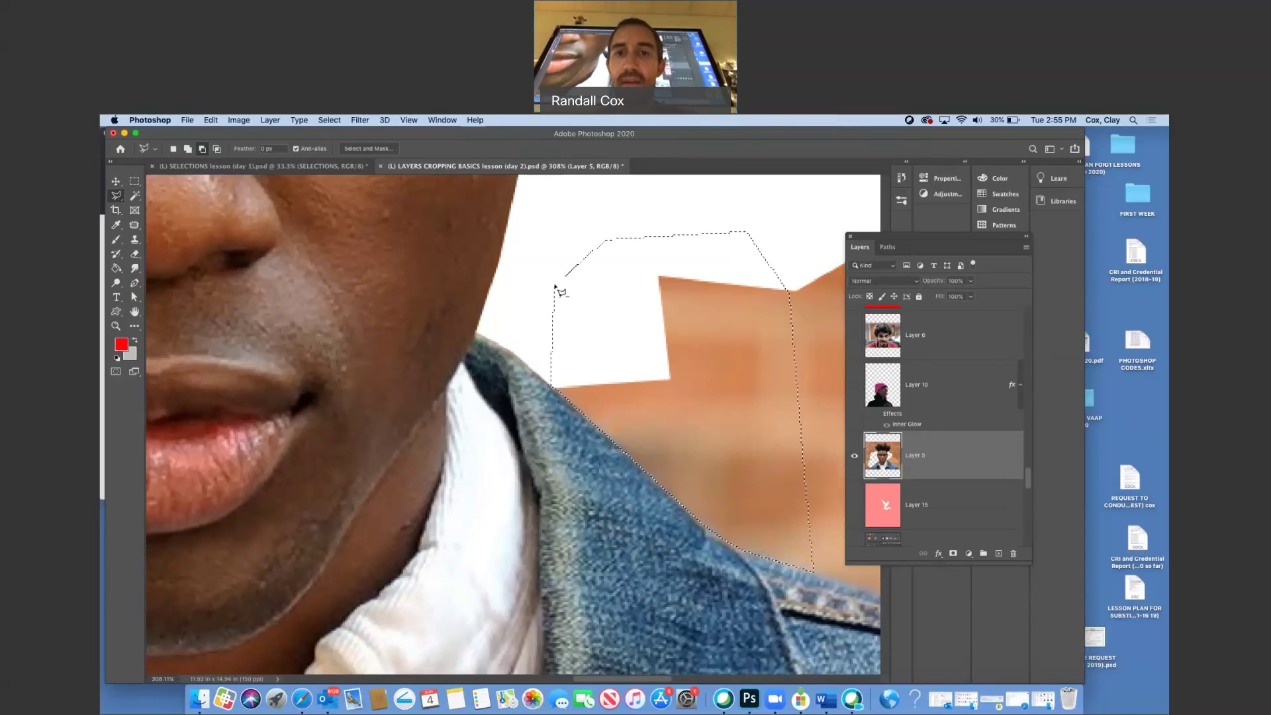
{"action": "key", "text": "Delete"}
{"action": "left_click", "coordinate": [619, 361]}
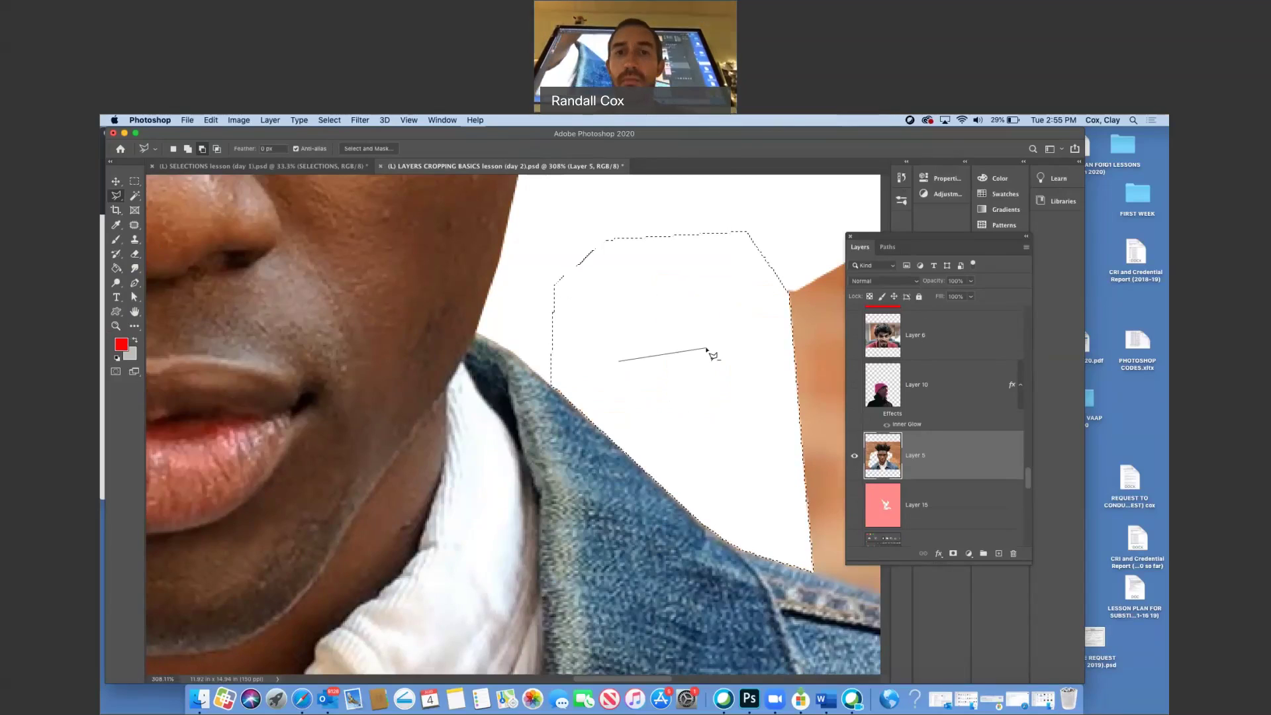
Step: Hide Layer 5 with the man's portrait, and show and activate Layer 13 with the wooden window frame
{"action": "scroll", "coordinate": [709, 352], "scroll_direction": "right", "scroll_amount": 8}
{"action": "scroll", "coordinate": [708, 353], "scroll_direction": "down", "scroll_amount": 5}
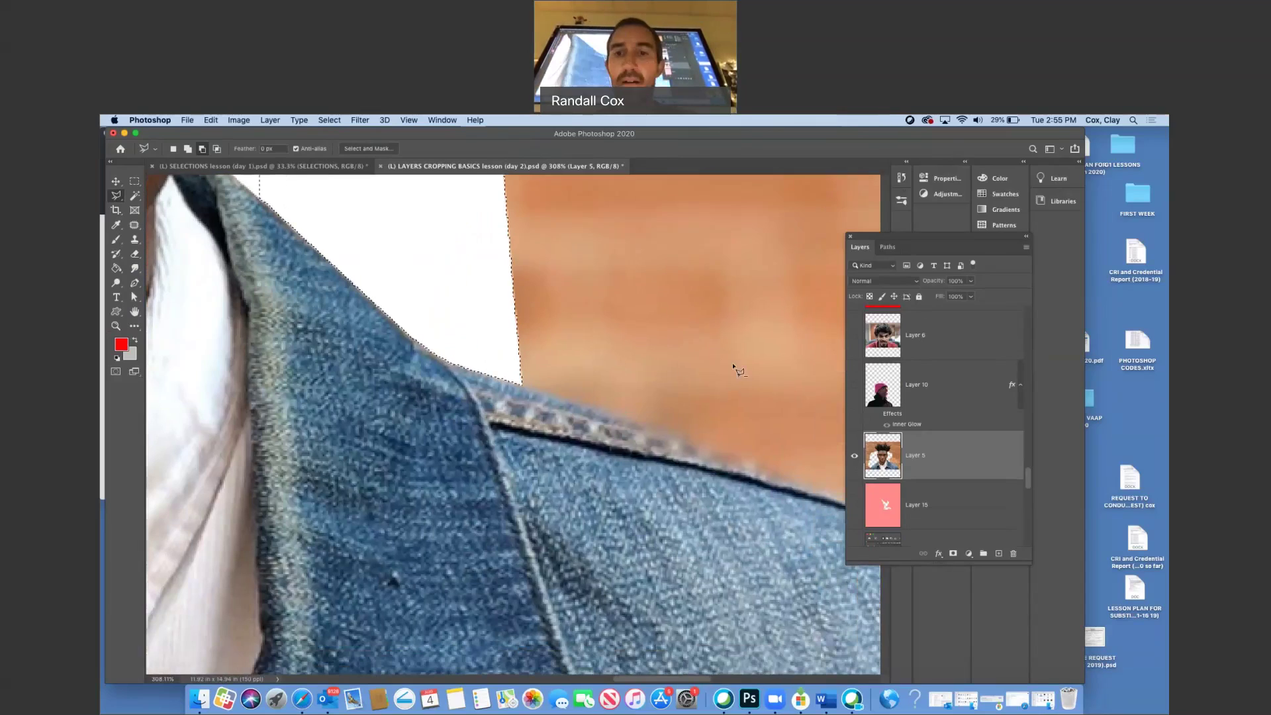
{"action": "key", "text": "z"}
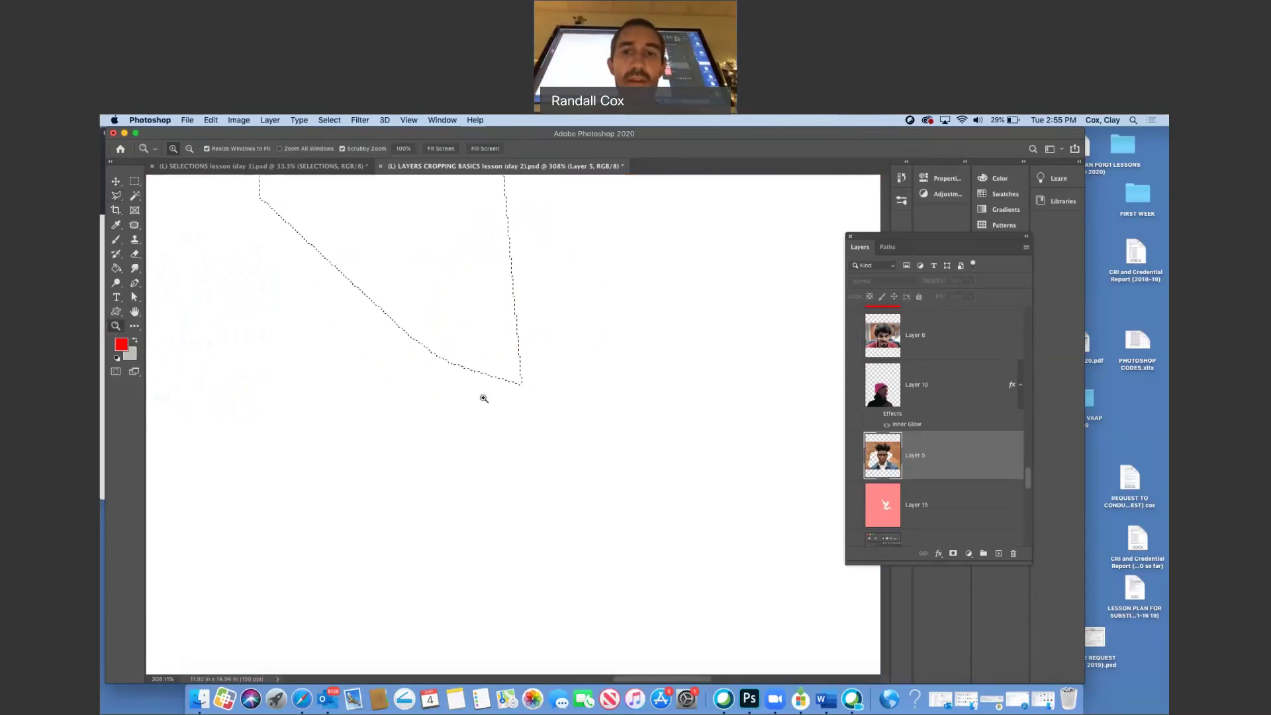
{"action": "left_click_drag", "start_coordinate": [483, 397], "coordinate": [426, 408]}
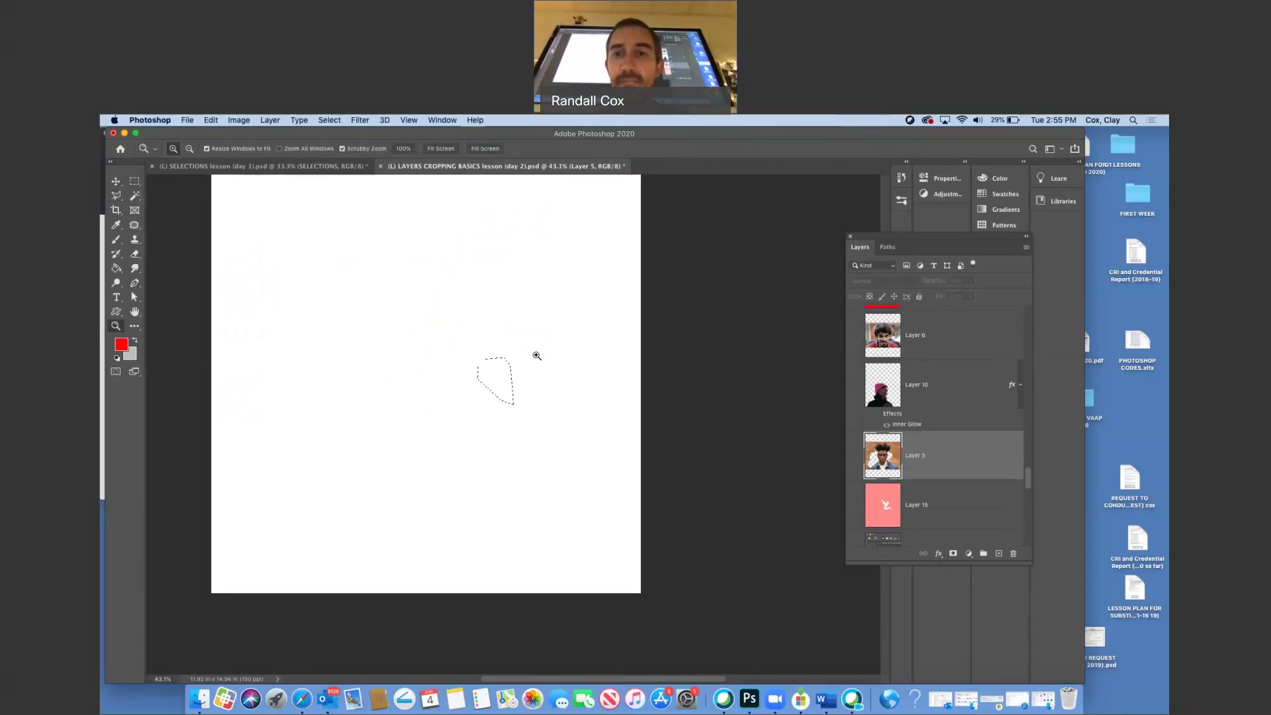
{"action": "scroll", "coordinate": [502, 380], "scroll_direction": "left", "scroll_amount": 5}
{"action": "scroll", "coordinate": [502, 380], "scroll_direction": "up", "scroll_amount": 5}
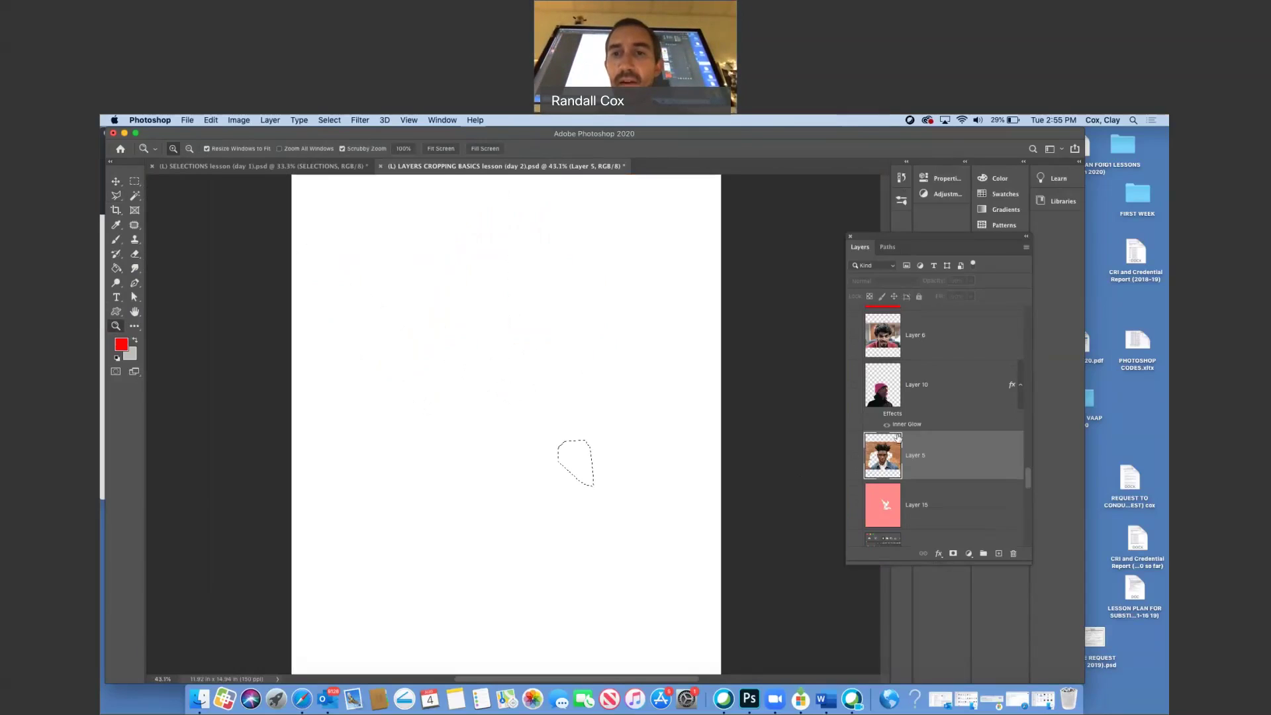
{"action": "scroll", "coordinate": [899, 437], "scroll_direction": "up", "scroll_amount": 5}
{"action": "scroll", "coordinate": [898, 437], "scroll_direction": "up", "scroll_amount": 5}
{"action": "scroll", "coordinate": [880, 477], "scroll_direction": "down", "scroll_amount": 1}
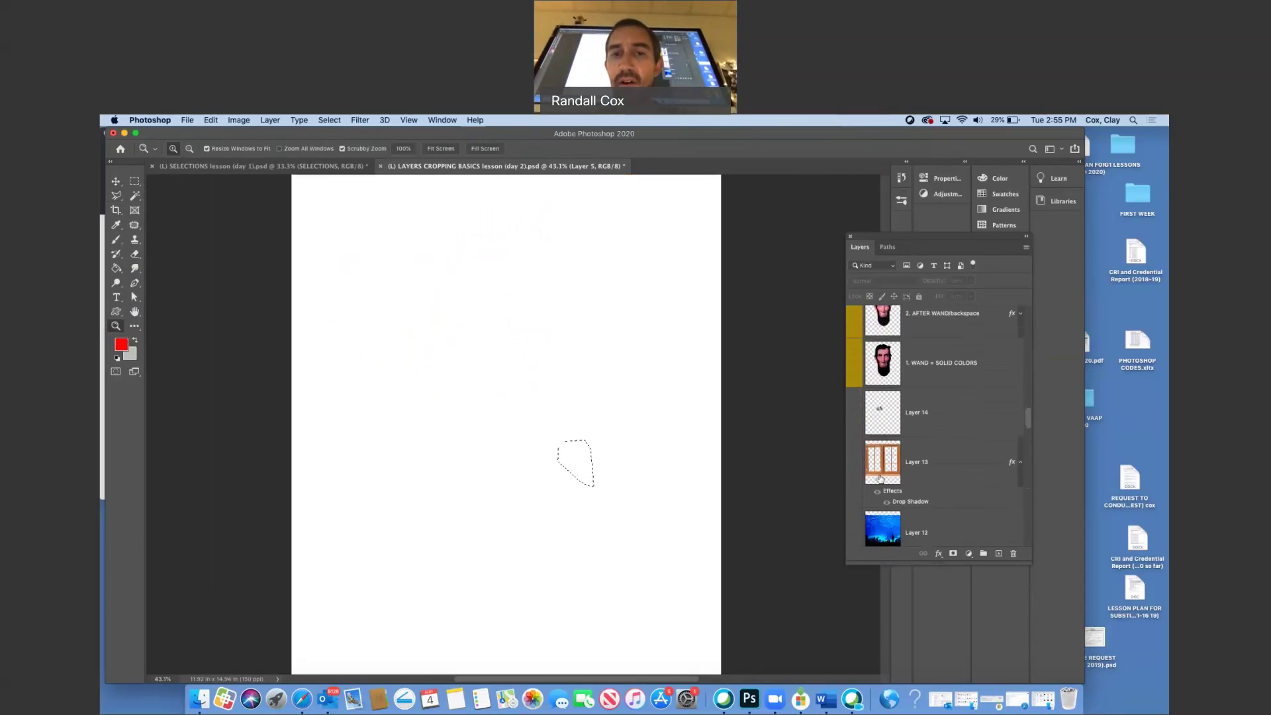
{"action": "left_click", "coordinate": [854, 450]}
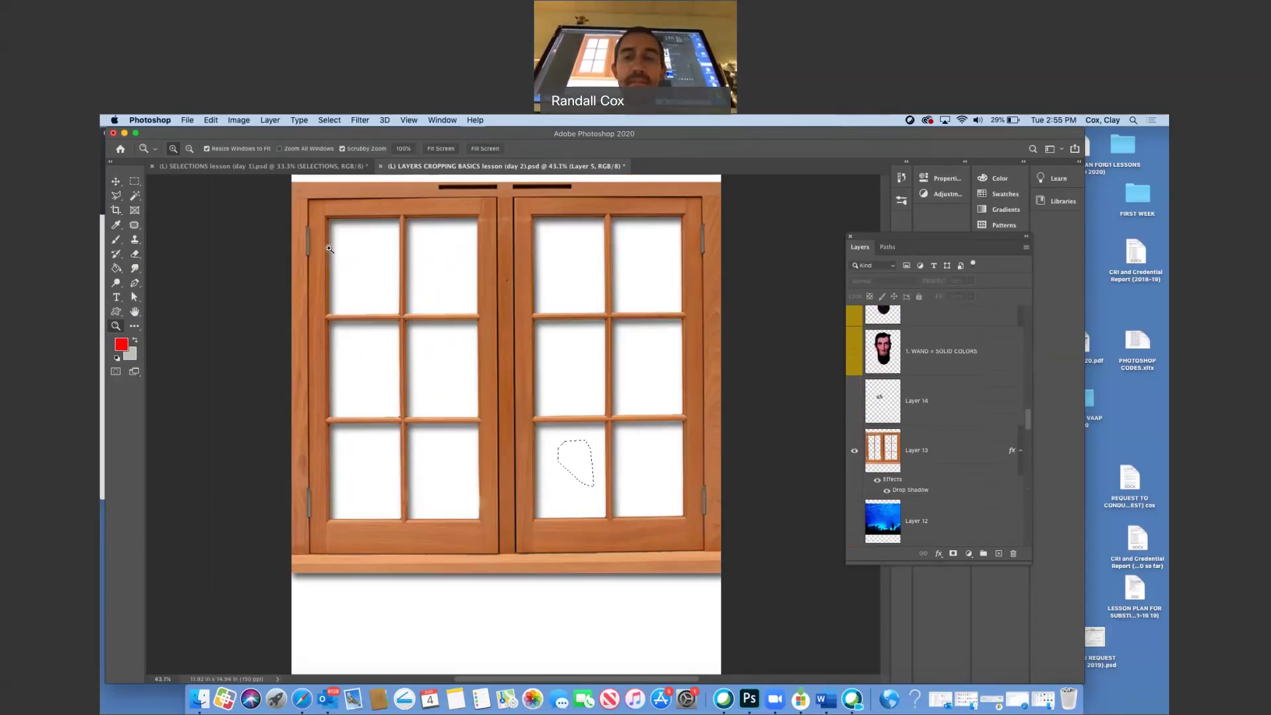
{"action": "left_click", "coordinate": [898, 459]}
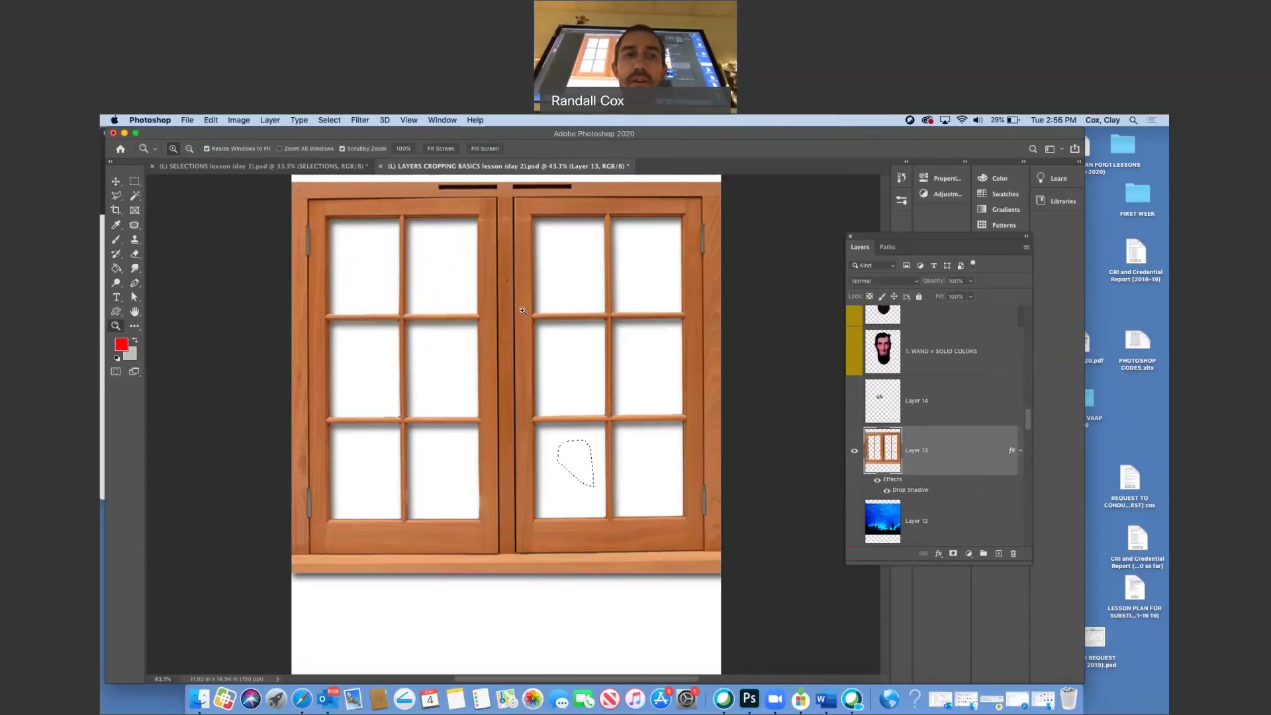
Step: Select the window's upper-left pane on Layer 13 with the Magic Wand, and toggle the layer off and on to check the selection
{"action": "left_click", "coordinate": [135, 196]}
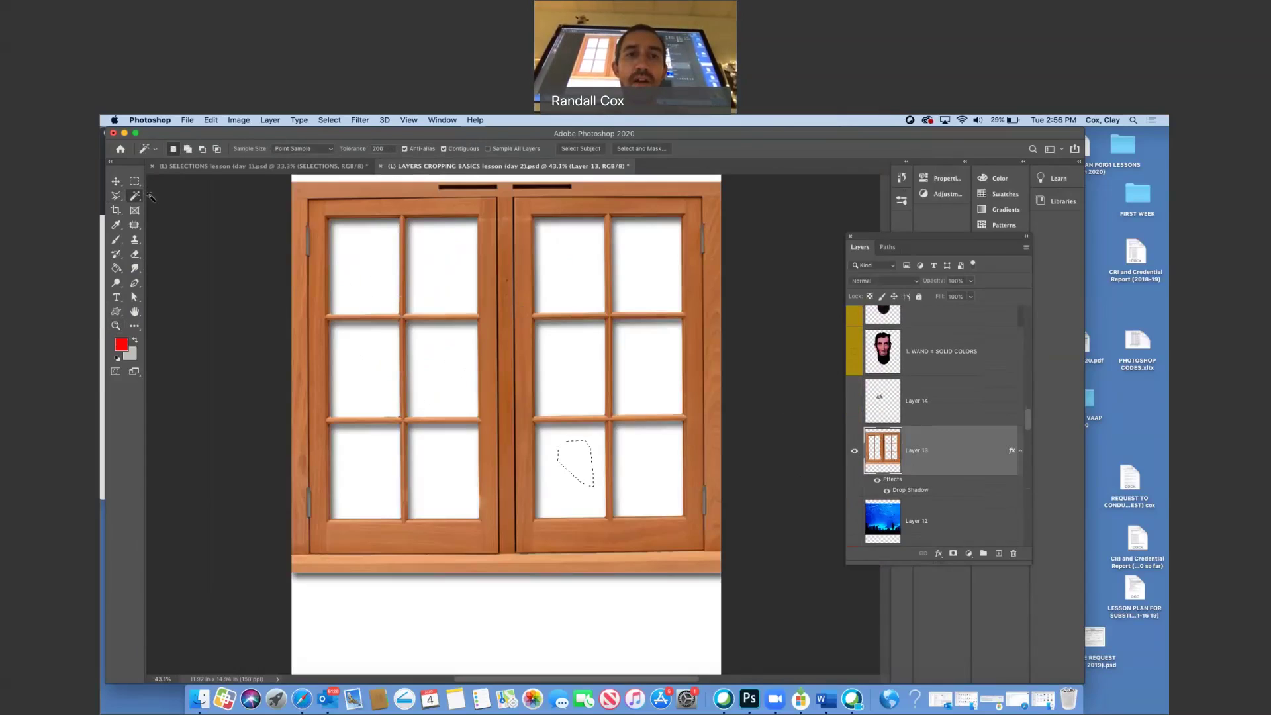
{"action": "left_click", "coordinate": [375, 275]}
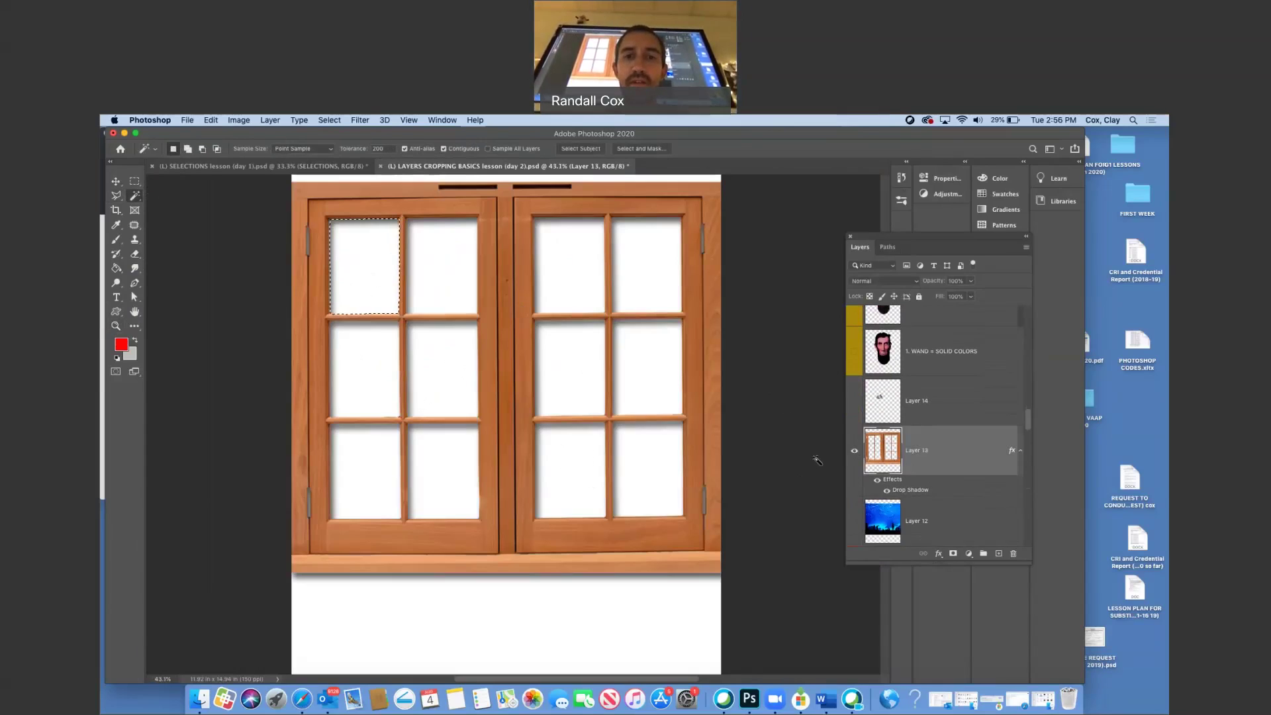
{"action": "left_click", "coordinate": [855, 451]}
{"action": "left_click", "coordinate": [855, 451]}
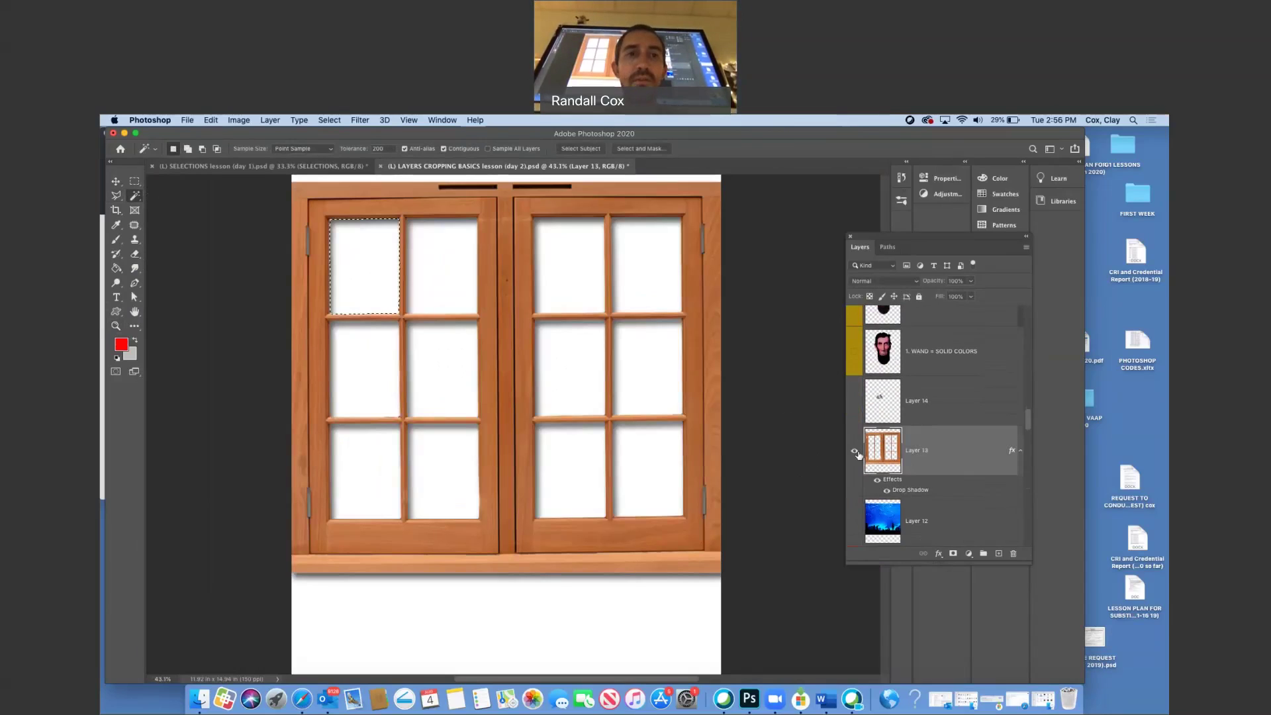
Step: Extend the pane selection to all similar areas of Layer 13, and toggle the window layer off and on to check the outlines
{"action": "left_click", "coordinate": [329, 120]}
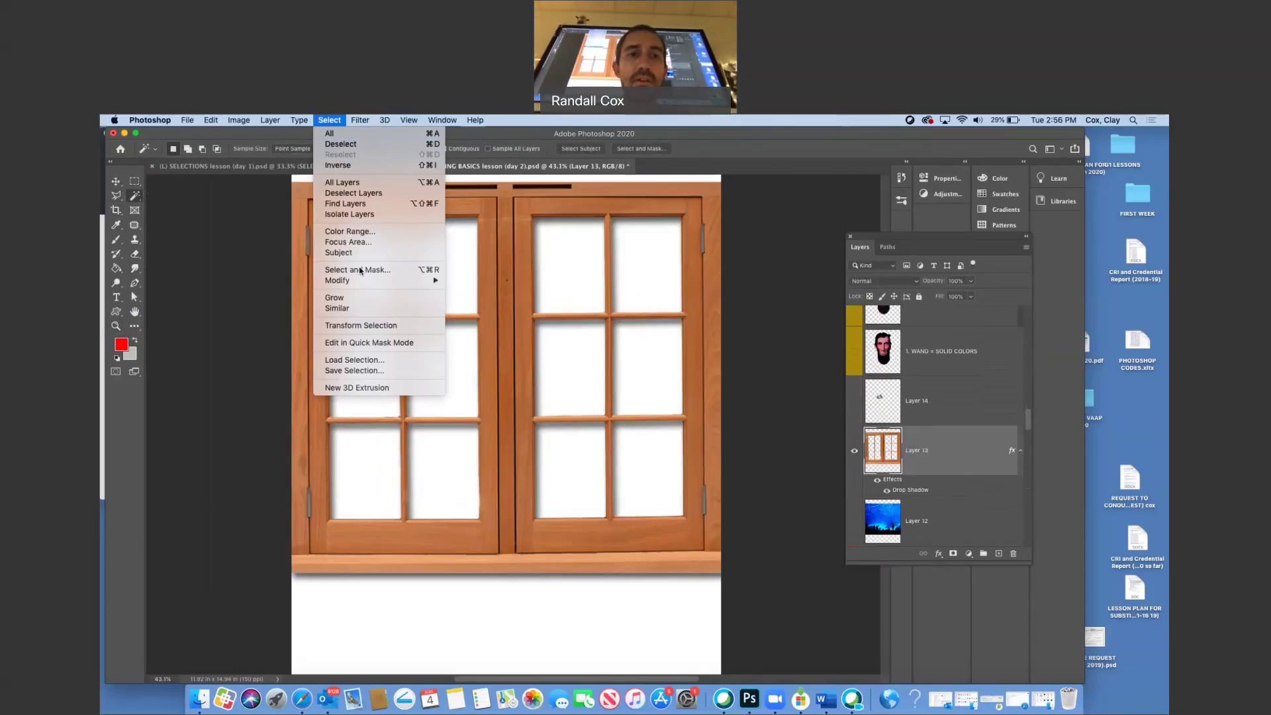
{"action": "left_click", "coordinate": [337, 308]}
{"action": "left_click", "coordinate": [860, 452]}
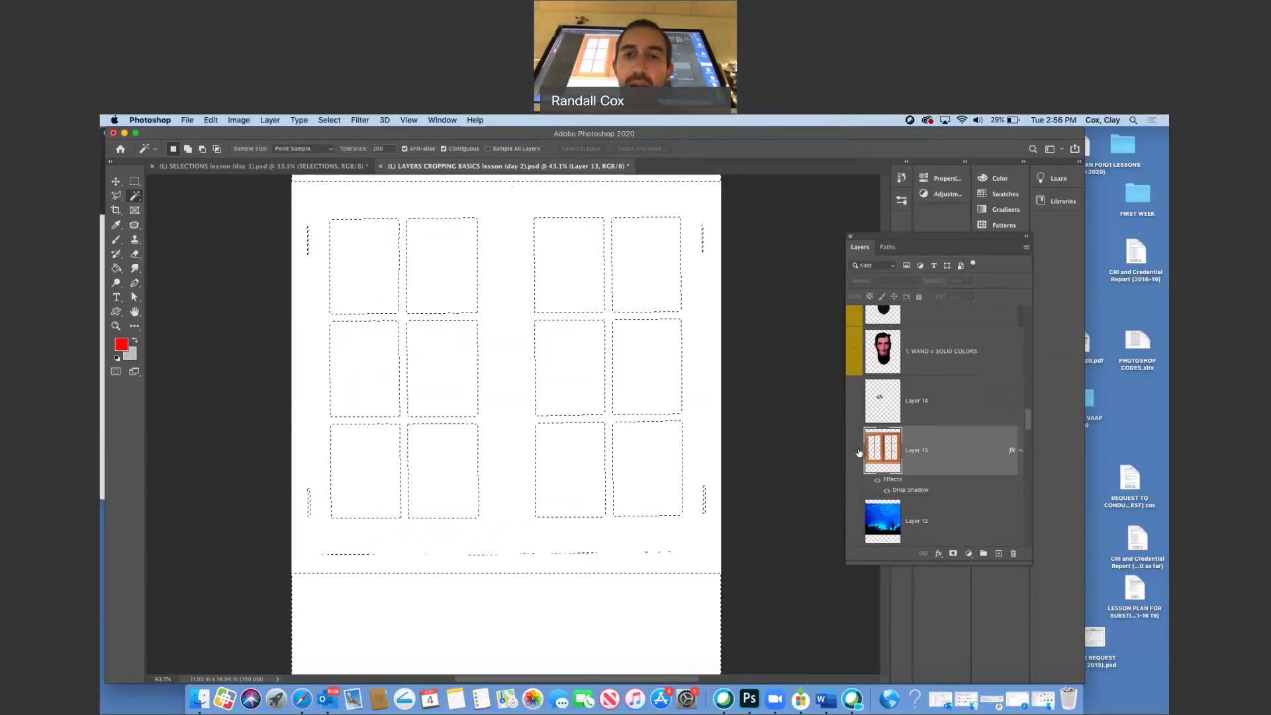
{"action": "left_click", "coordinate": [860, 451]}
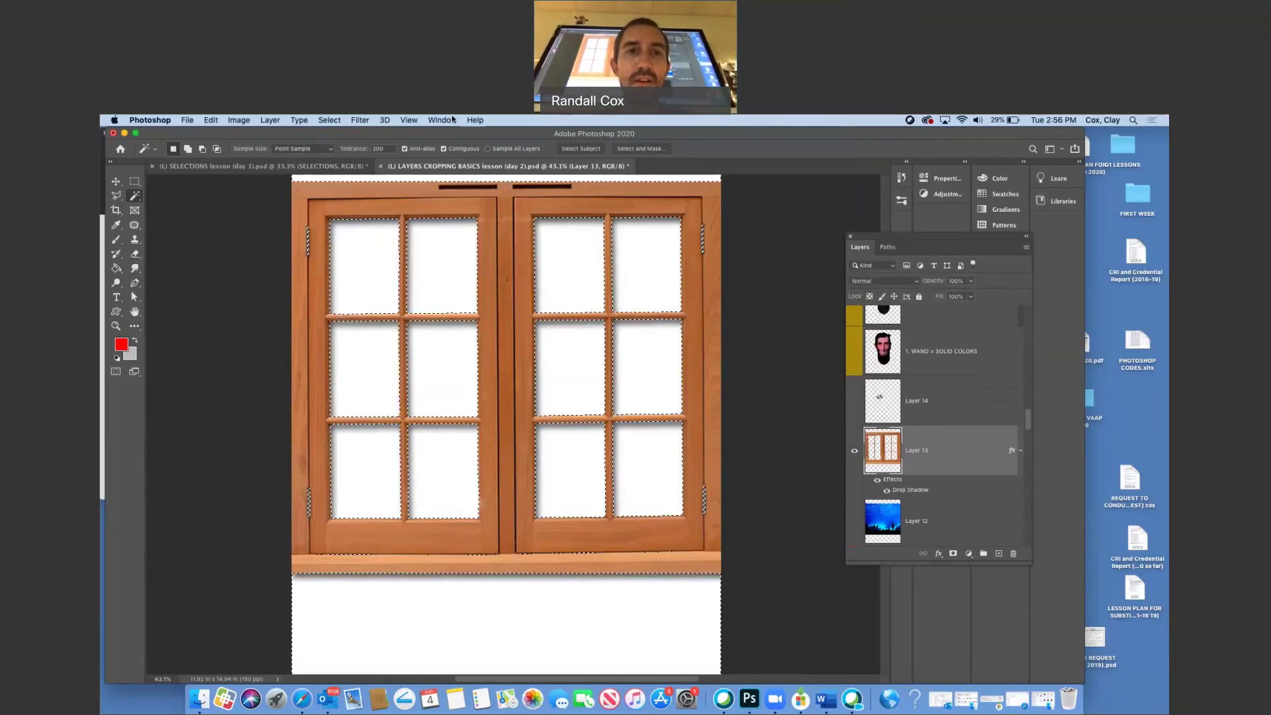